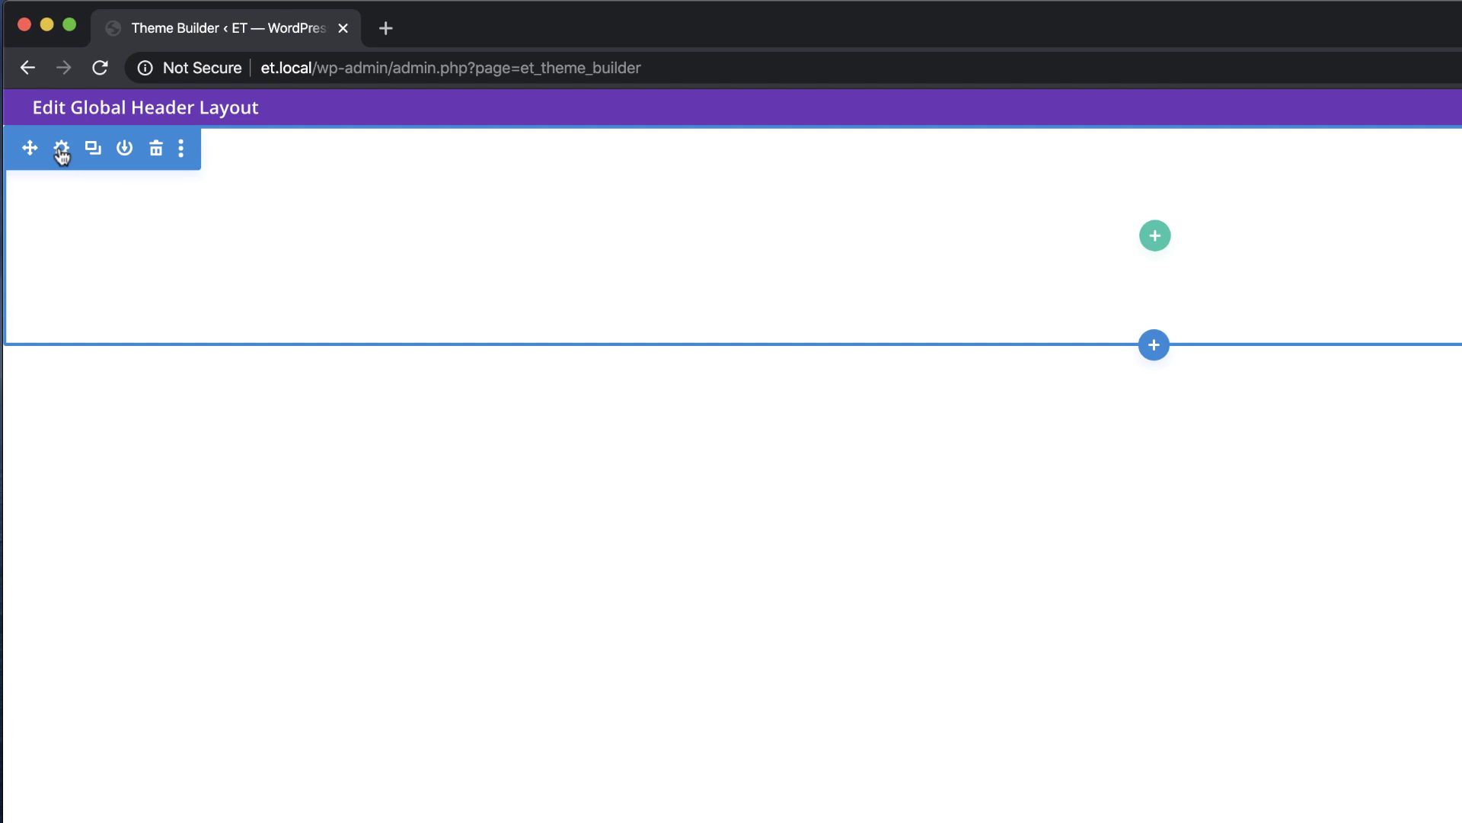
Step: Give the header section a fully transparent white background color, rgba(255,255,255,0)
{"action": "left_click", "coordinate": [61, 149]}
{"action": "left_click", "coordinate": [190, 387]}
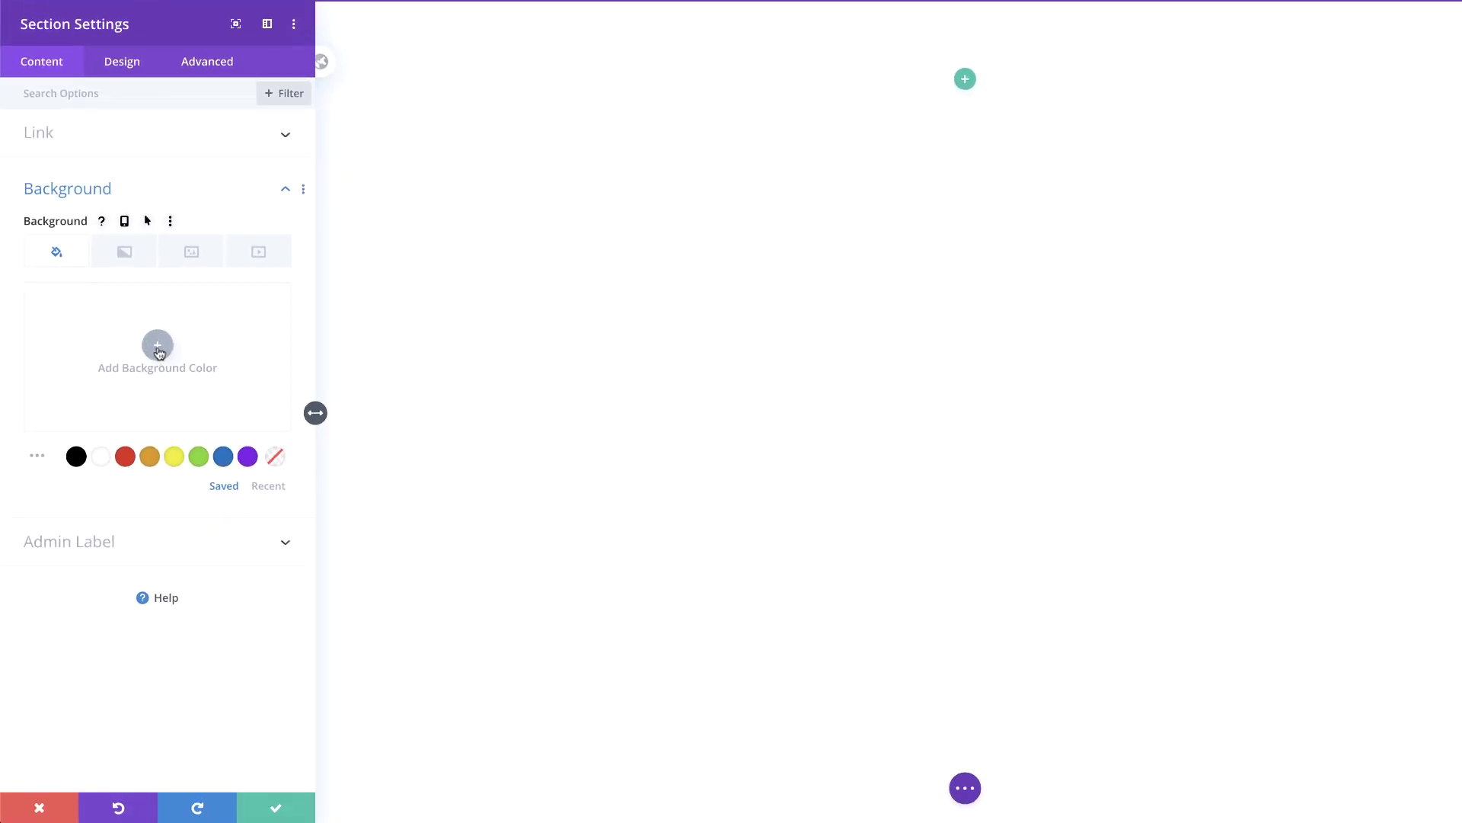
{"action": "left_click", "coordinate": [158, 347]}
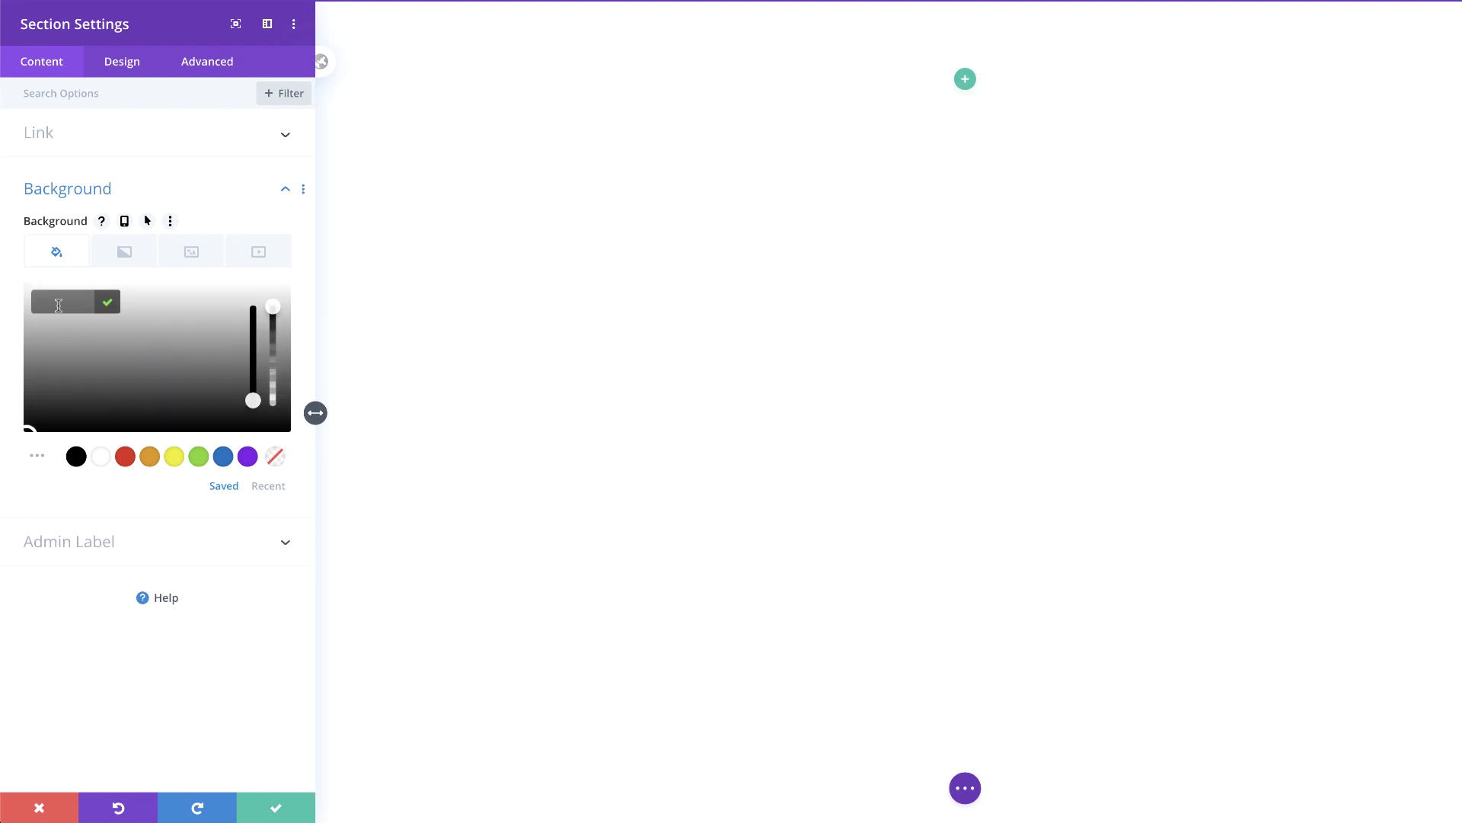
{"action": "left_click_drag", "start_coordinate": [272, 307], "coordinate": [267, 363]}
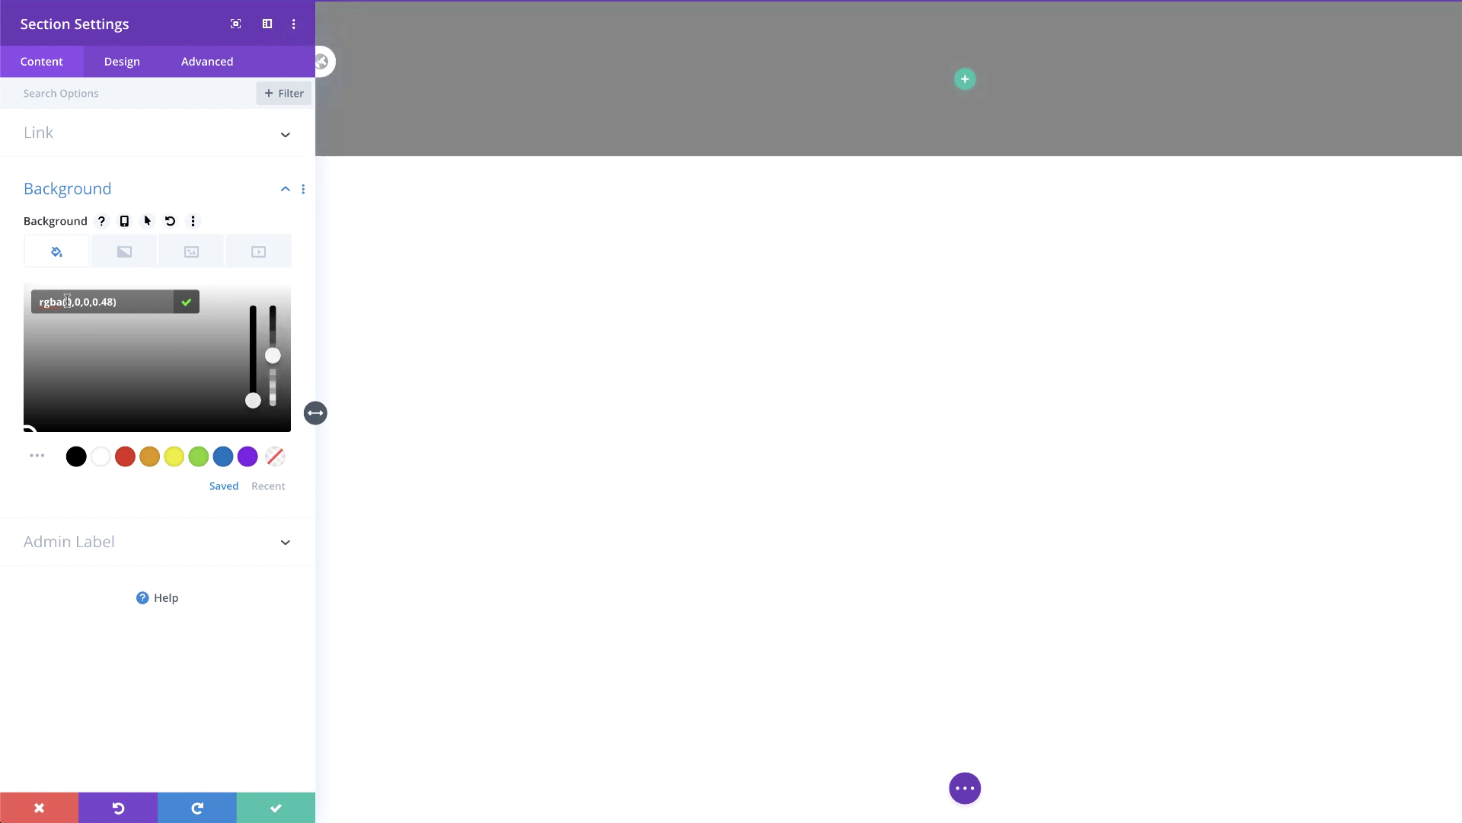
{"action": "left_click_drag", "start_coordinate": [67, 299], "coordinate": [111, 298]}
{"action": "type", "text": "255,255,255,0"}
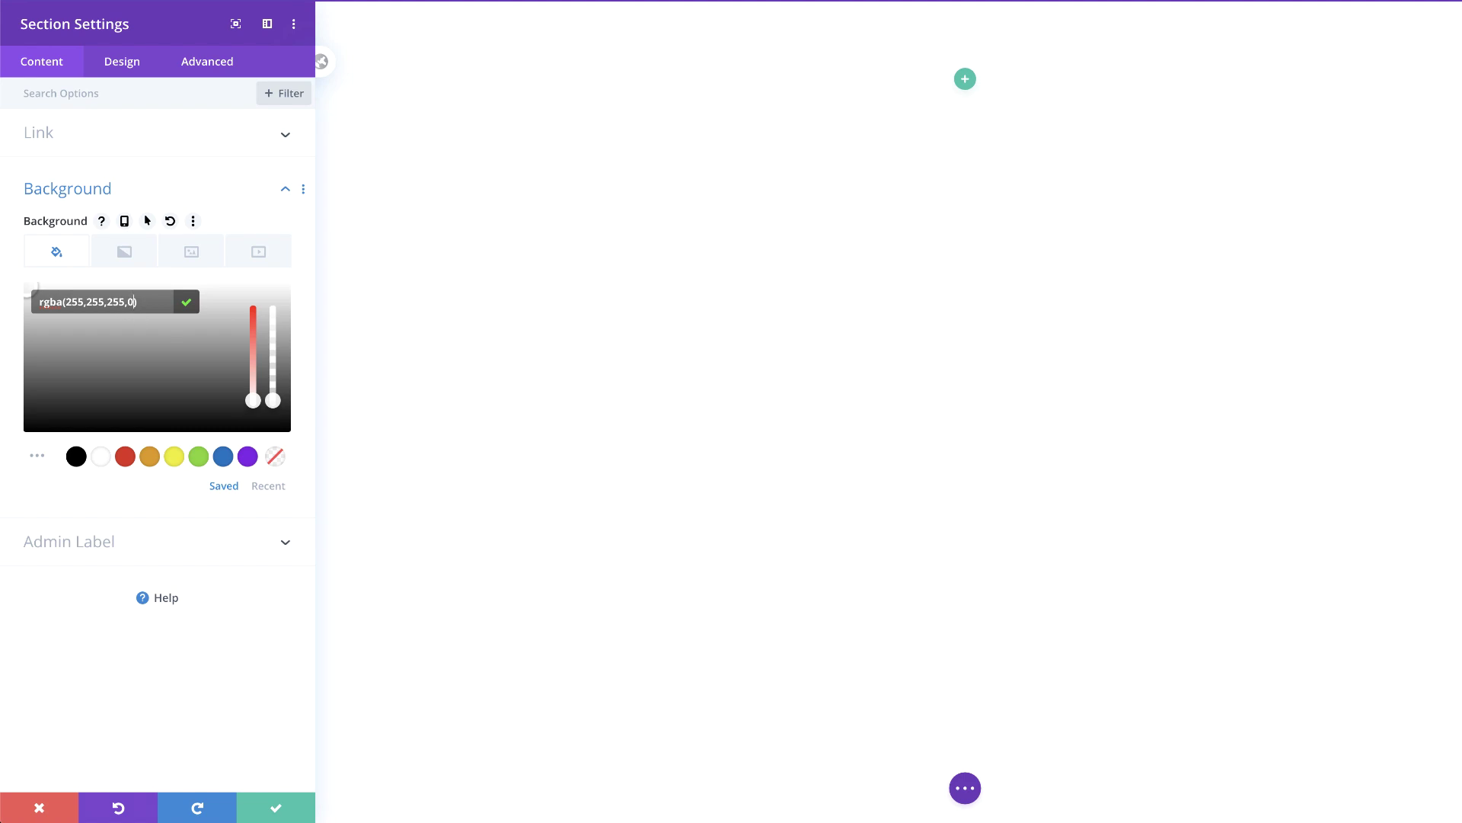
Step: Set the section's top and bottom padding to 0px, with the two values linked
{"action": "left_click", "coordinate": [126, 71]}
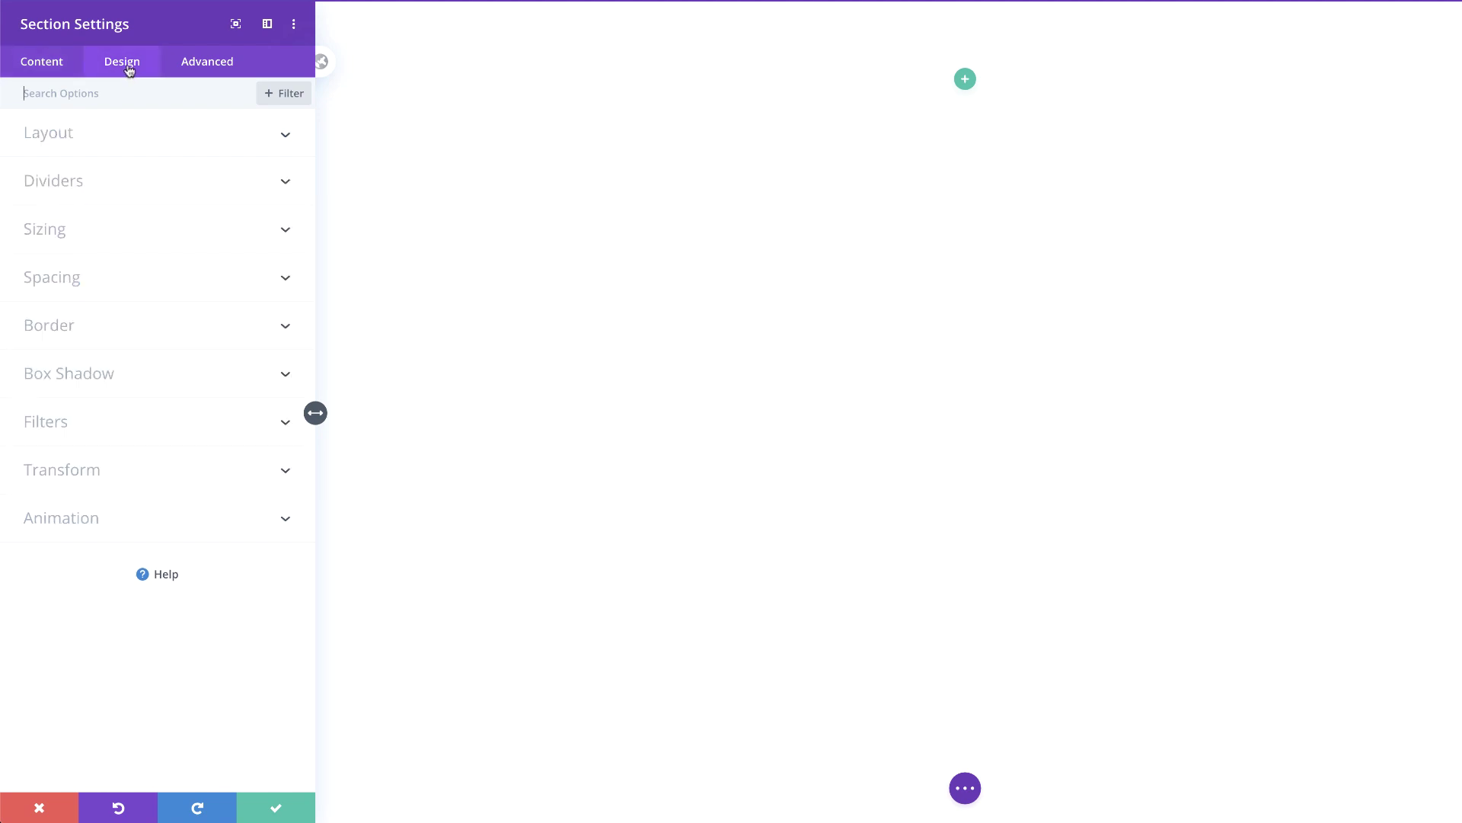
{"action": "left_click", "coordinate": [76, 284]}
{"action": "left_click", "coordinate": [52, 417]}
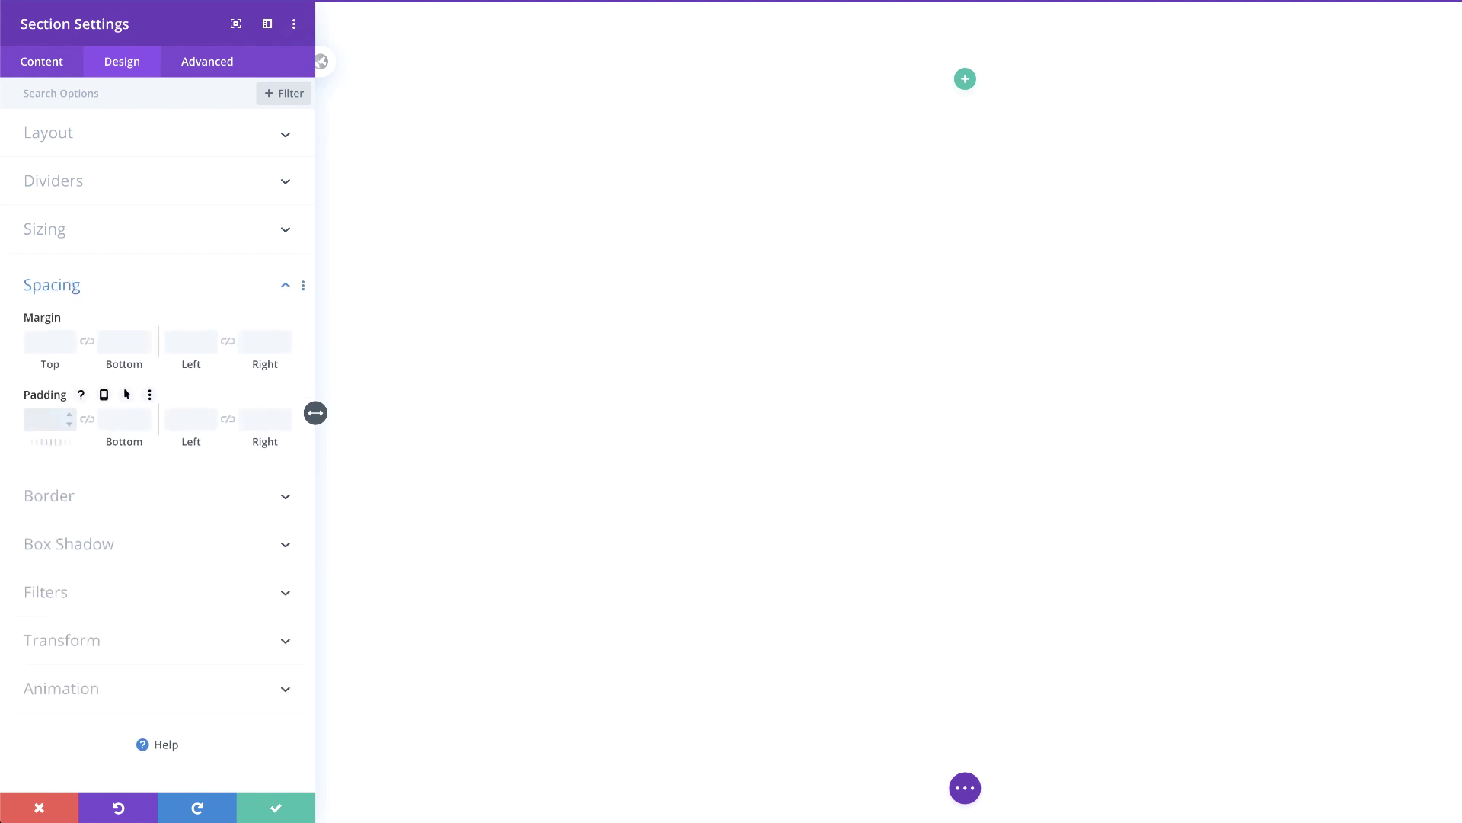
{"action": "type", "text": "0"}
{"action": "left_click", "coordinate": [86, 418]}
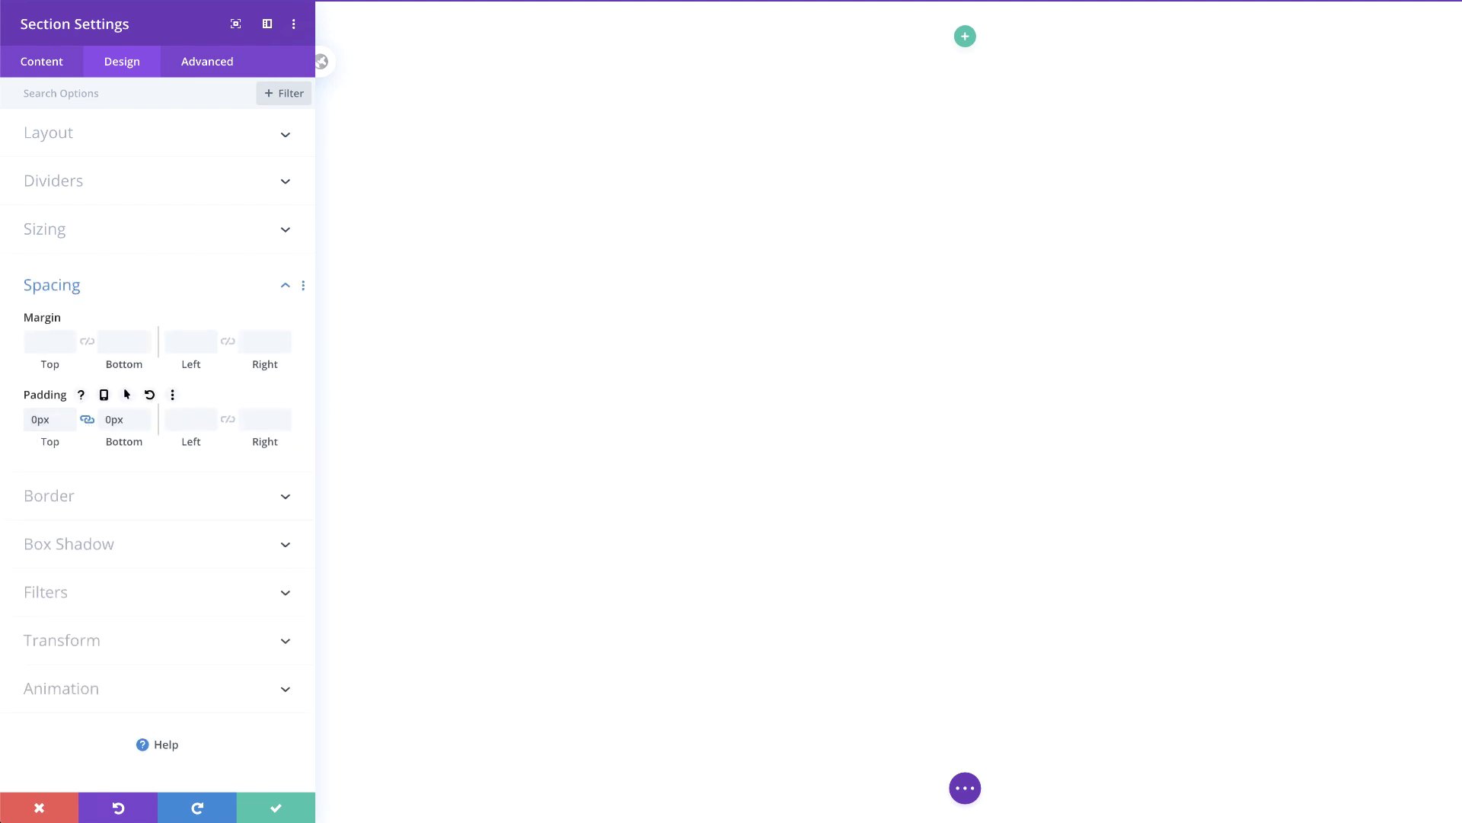
Step: Assign the CSS class "section-transform" to the section
{"action": "left_click", "coordinate": [219, 65]}
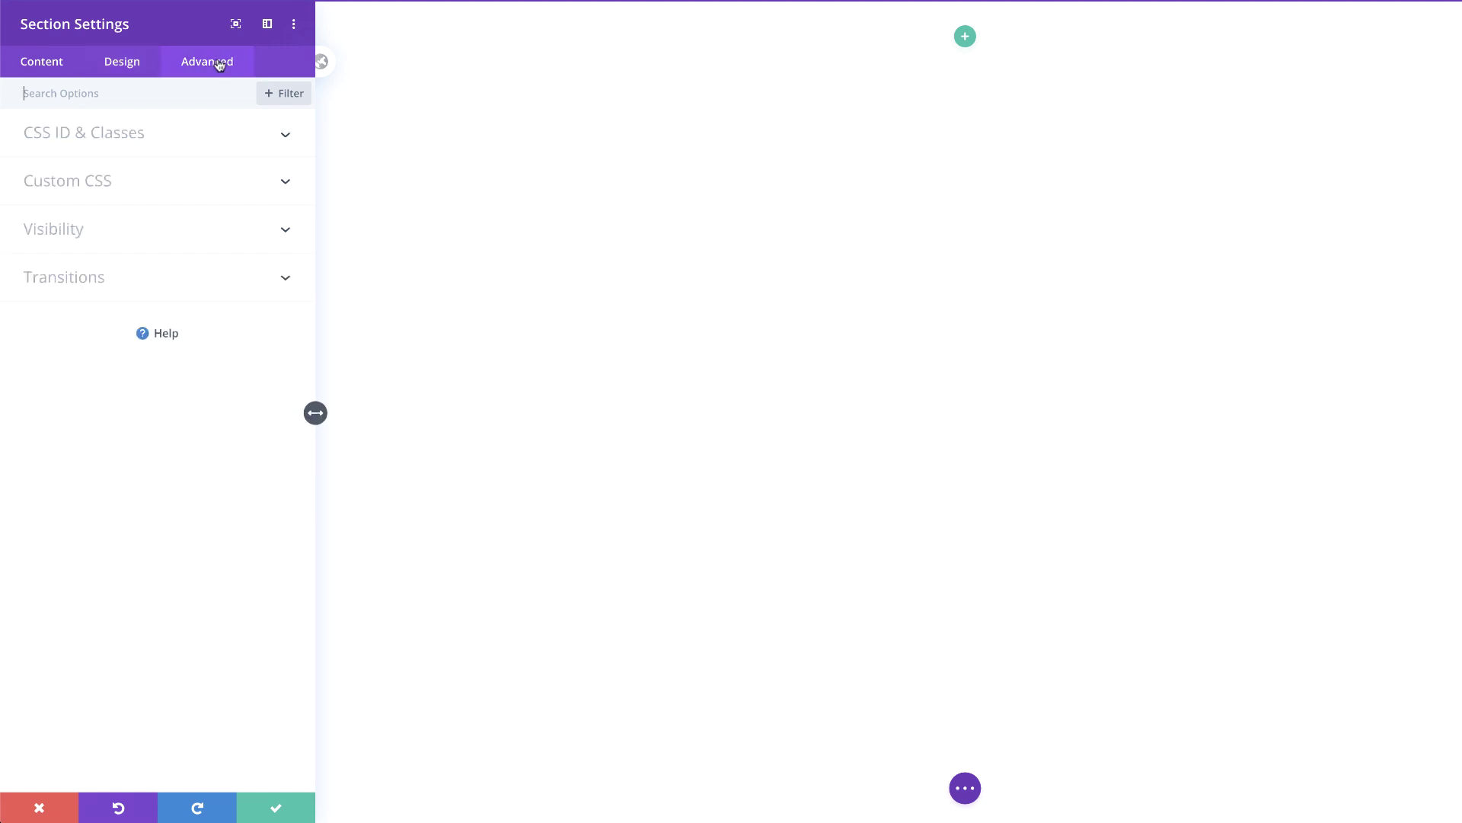
{"action": "left_click", "coordinate": [128, 140]}
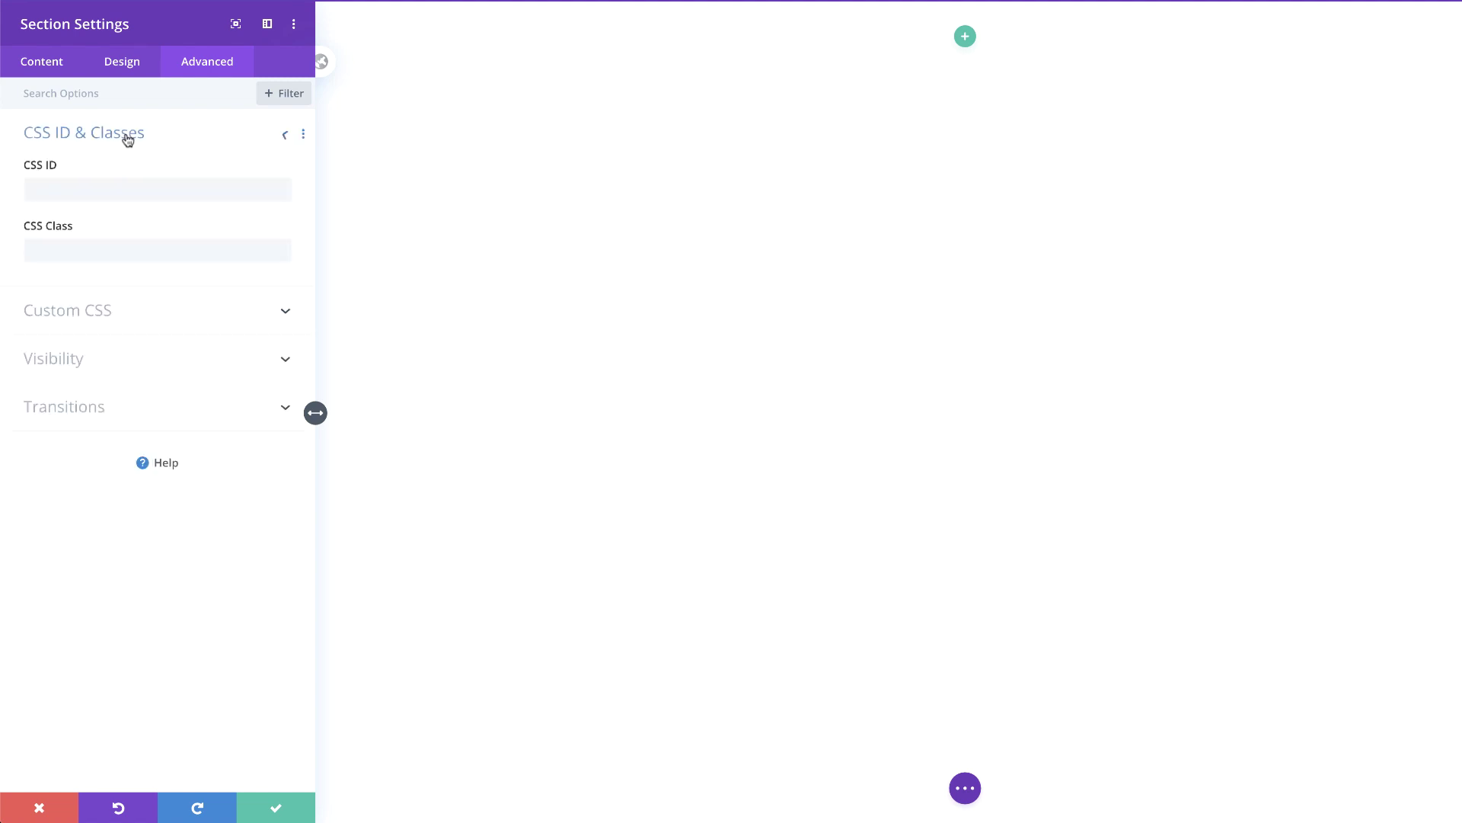
{"action": "left_click", "coordinate": [111, 253]}
{"action": "type", "text": "section-transform"}
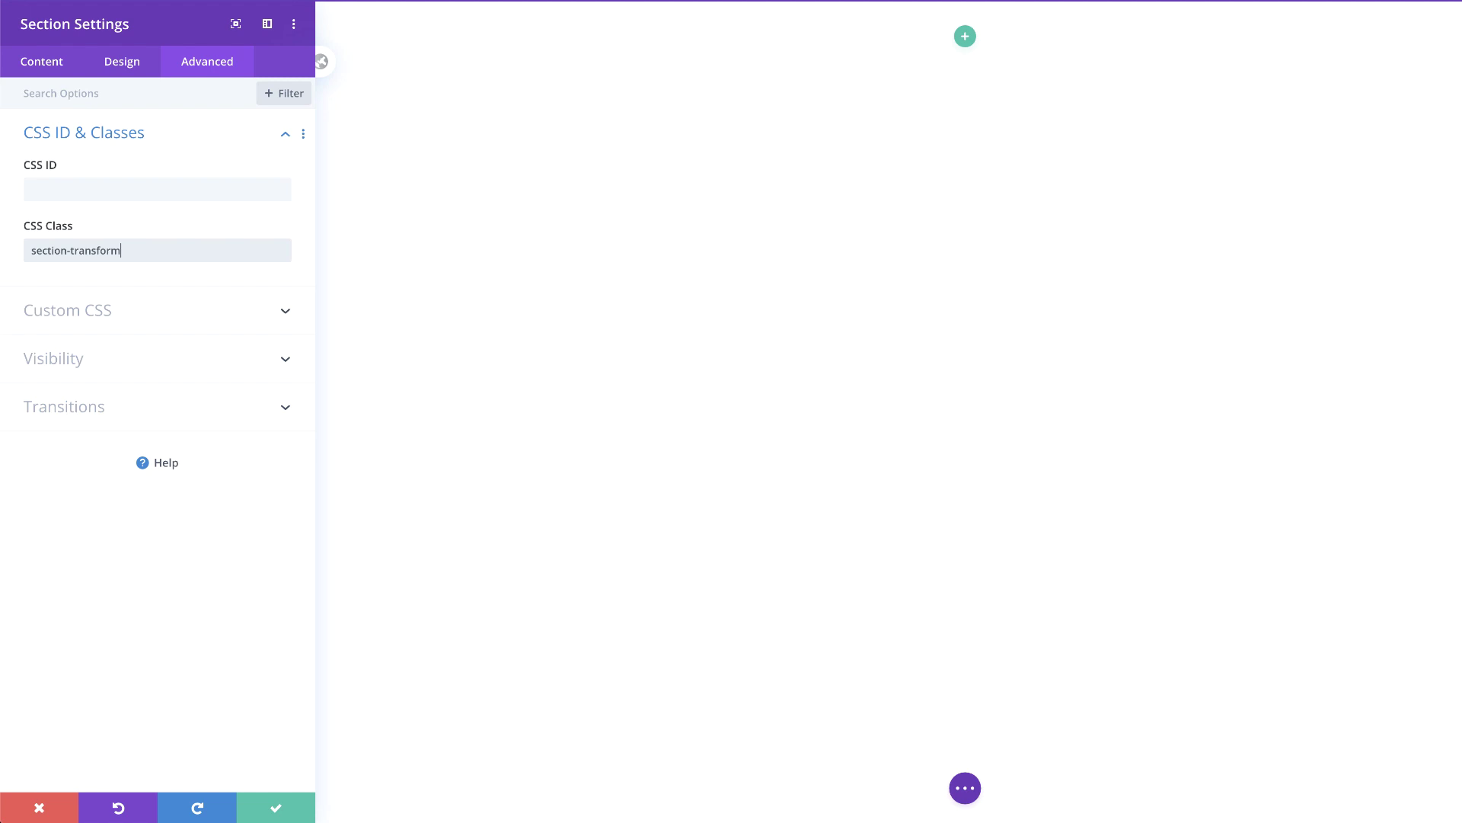
Step: Set the section's horizontal and vertical overflow to Hidden and its Z index to 999, and save the section settings
{"action": "left_click", "coordinate": [58, 358]}
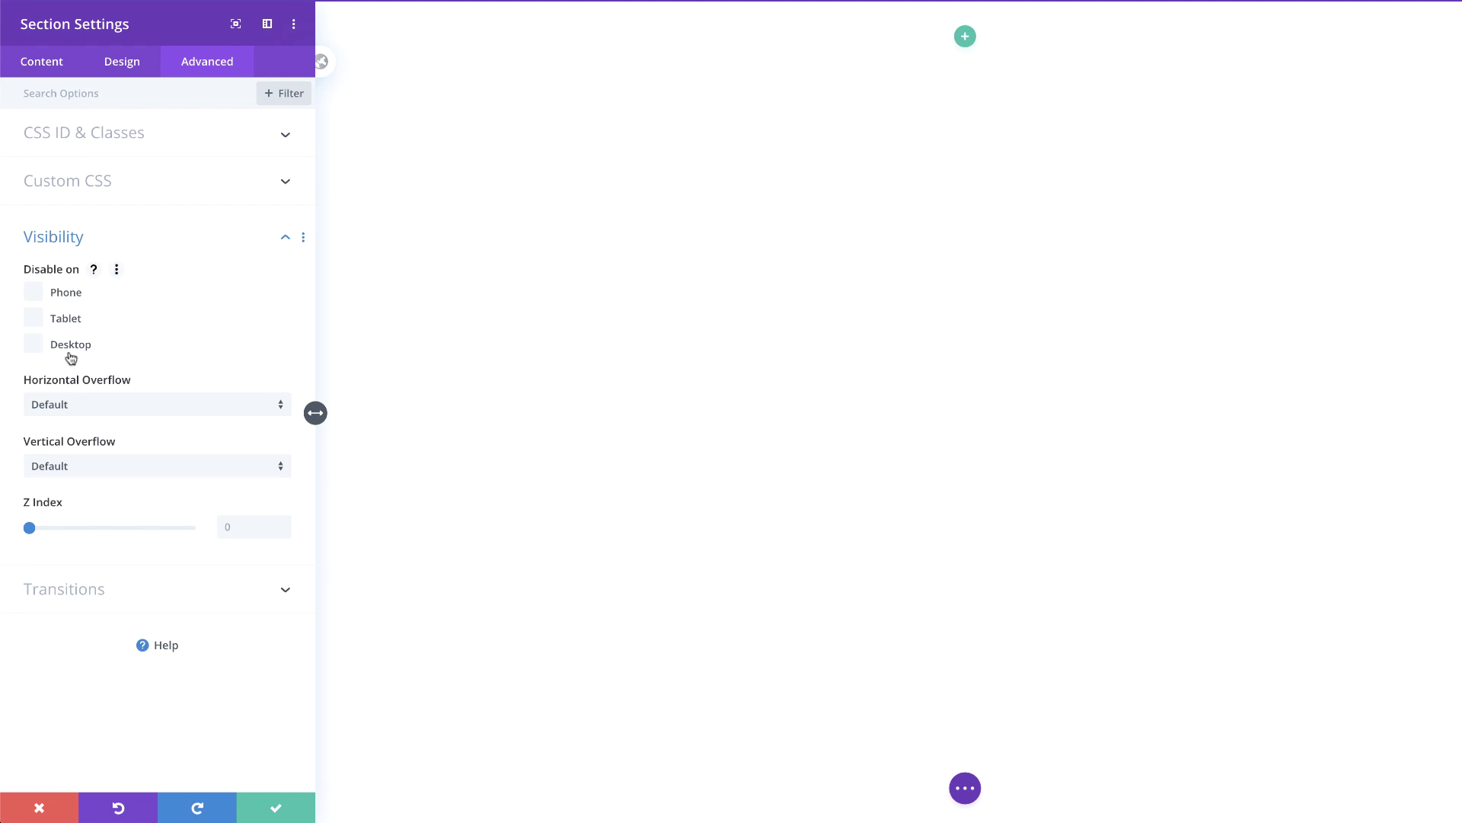
{"action": "left_click", "coordinate": [153, 408]}
{"action": "left_click", "coordinate": [140, 499]}
{"action": "left_click", "coordinate": [140, 473]}
{"action": "left_click", "coordinate": [153, 533]}
{"action": "left_click_drag", "start_coordinate": [30, 527], "coordinate": [213, 533]}
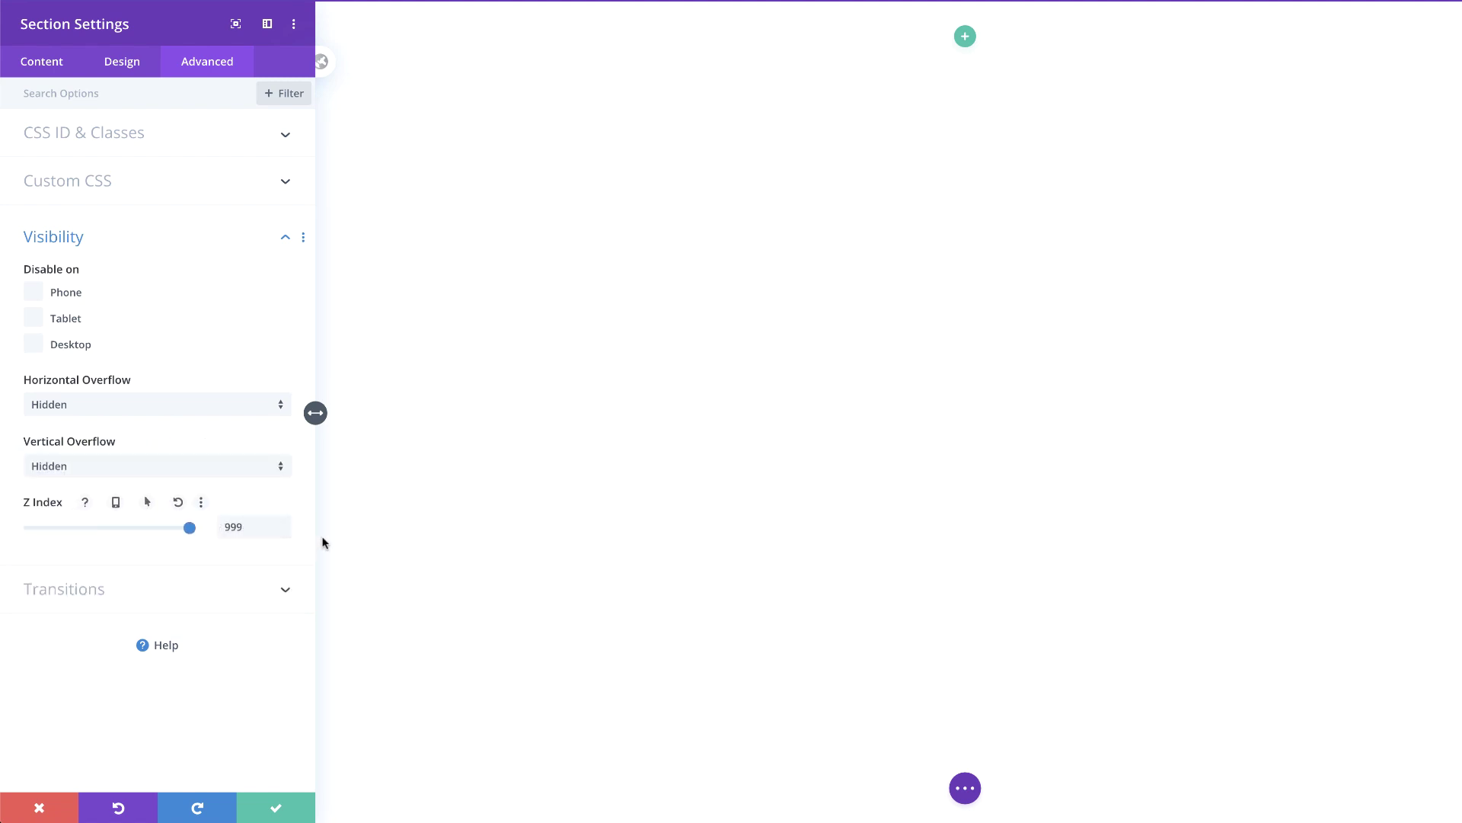
{"action": "left_click", "coordinate": [279, 805]}
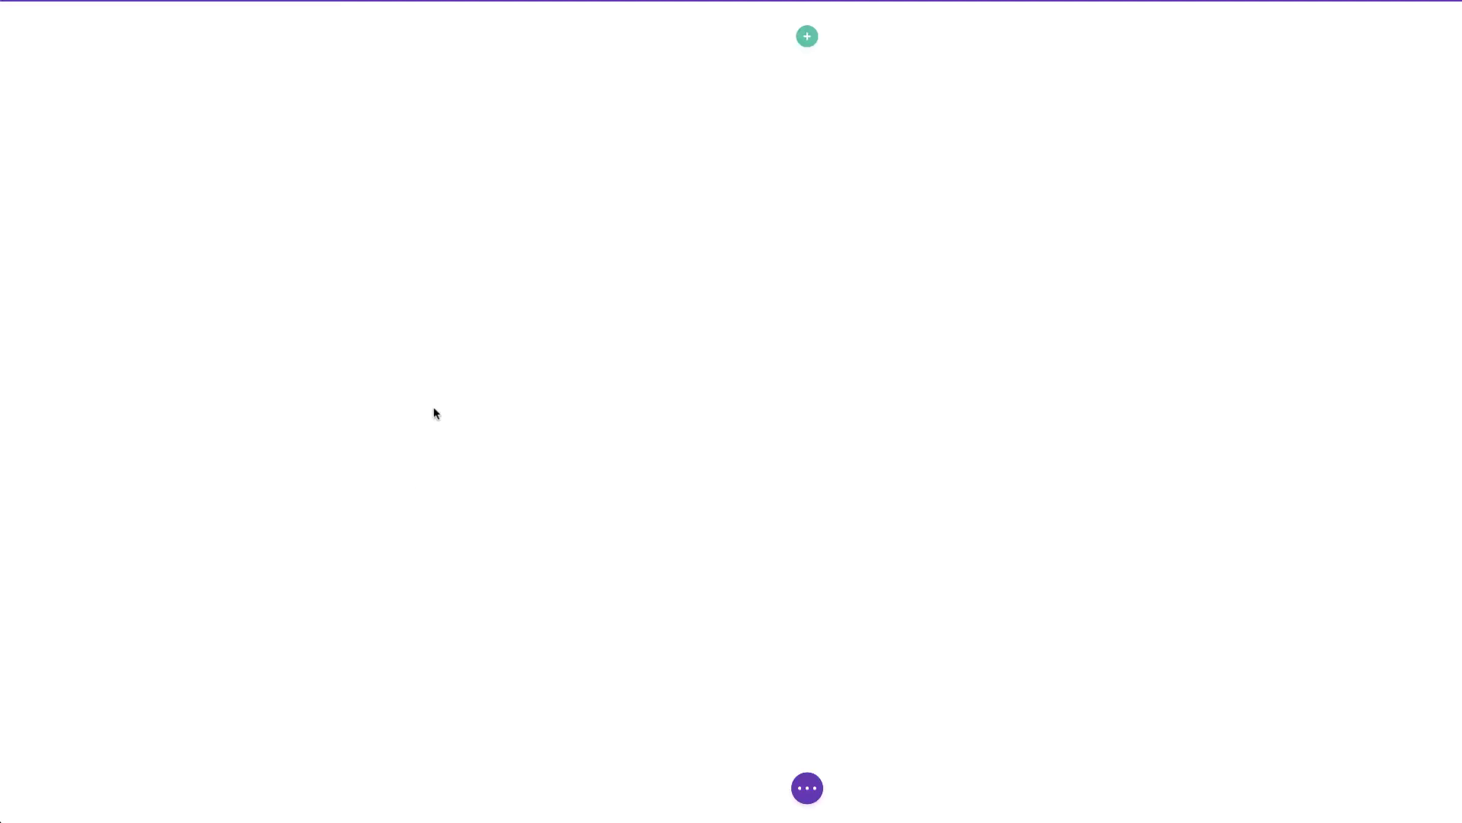
Step: Insert a single-column row into the section without adding a module yet
{"action": "left_click", "coordinate": [808, 38]}
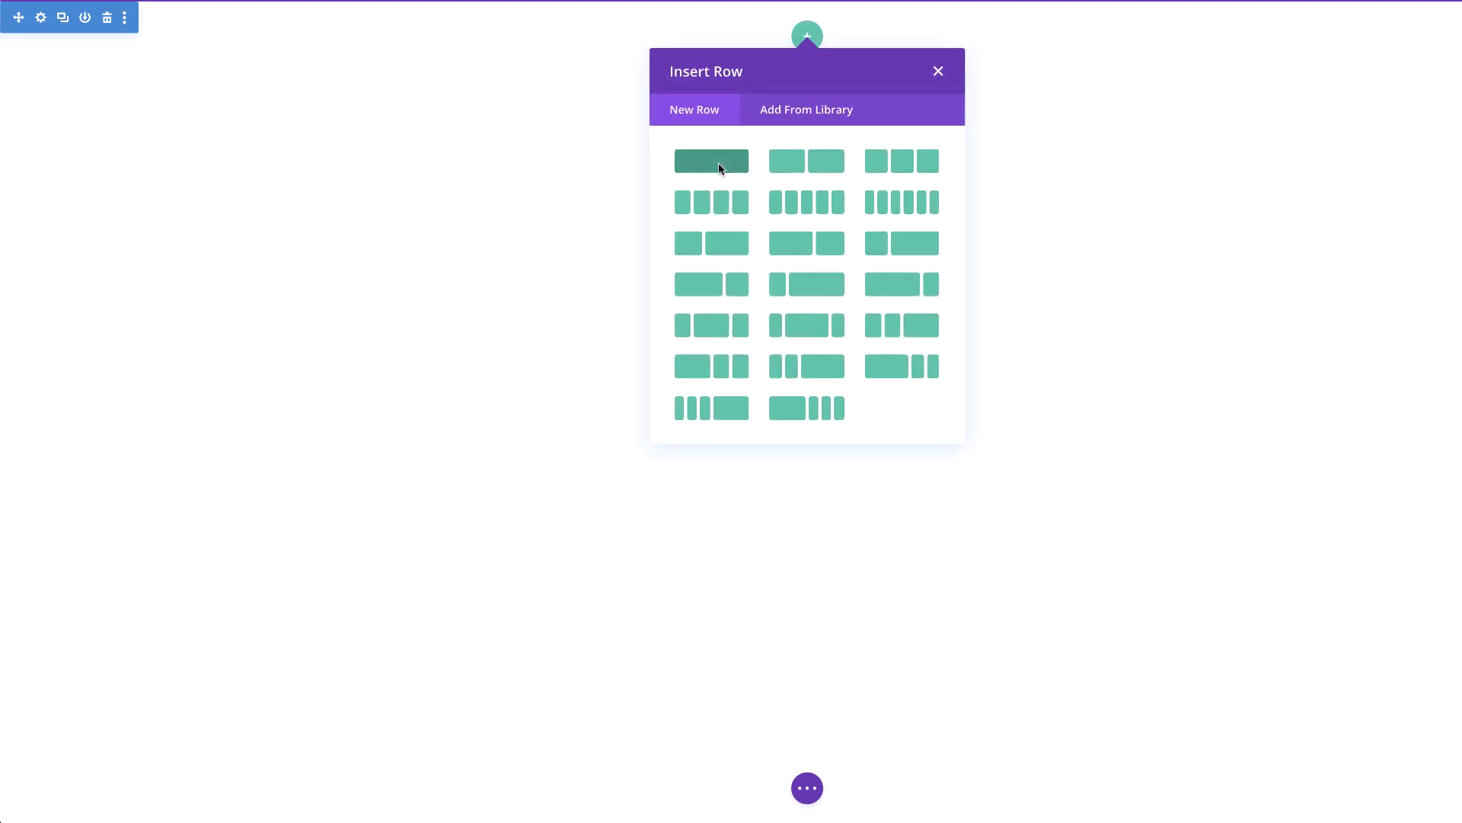
{"action": "left_click", "coordinate": [719, 163]}
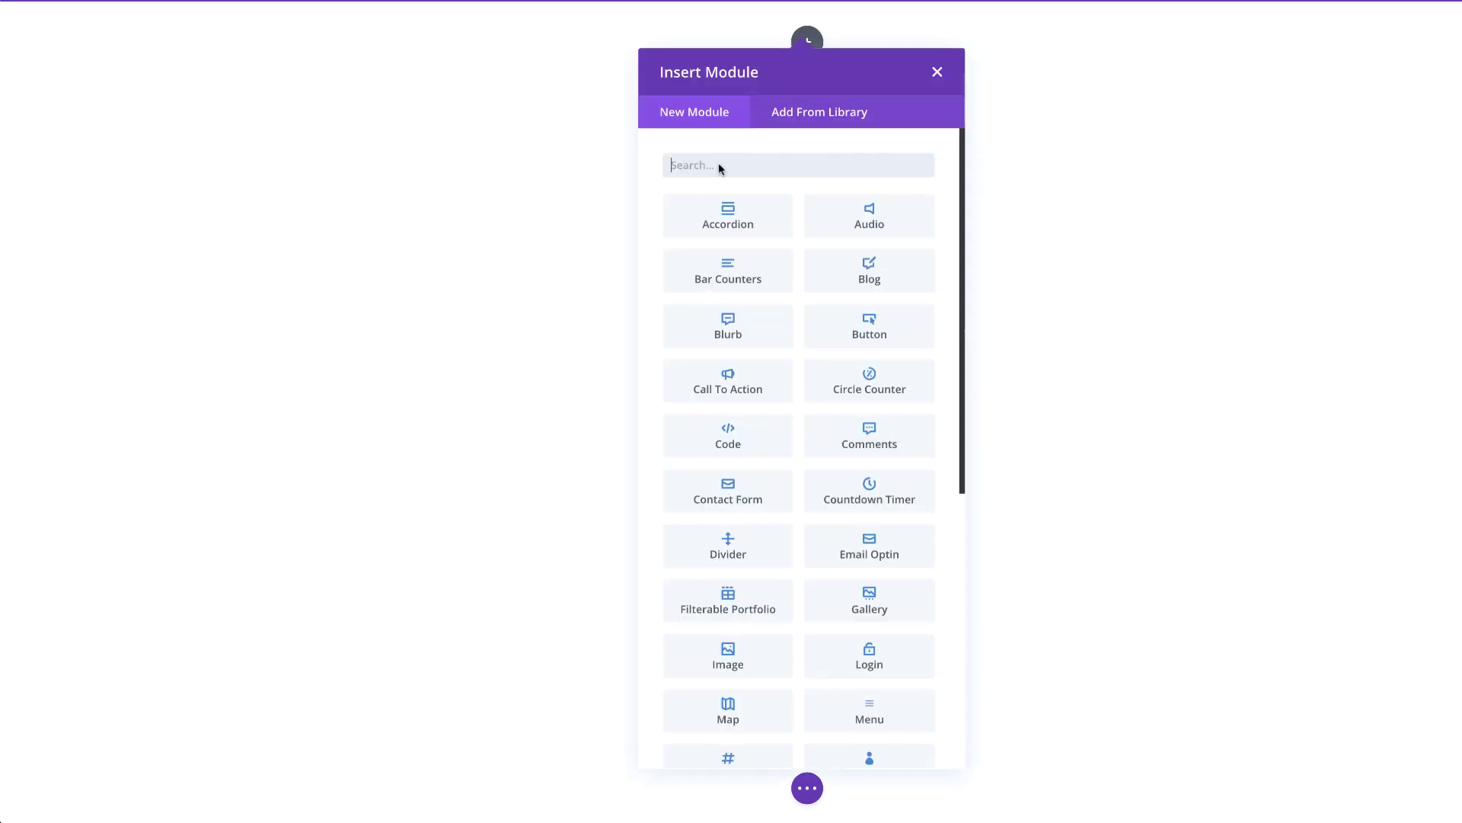
{"action": "left_click", "coordinate": [933, 72]}
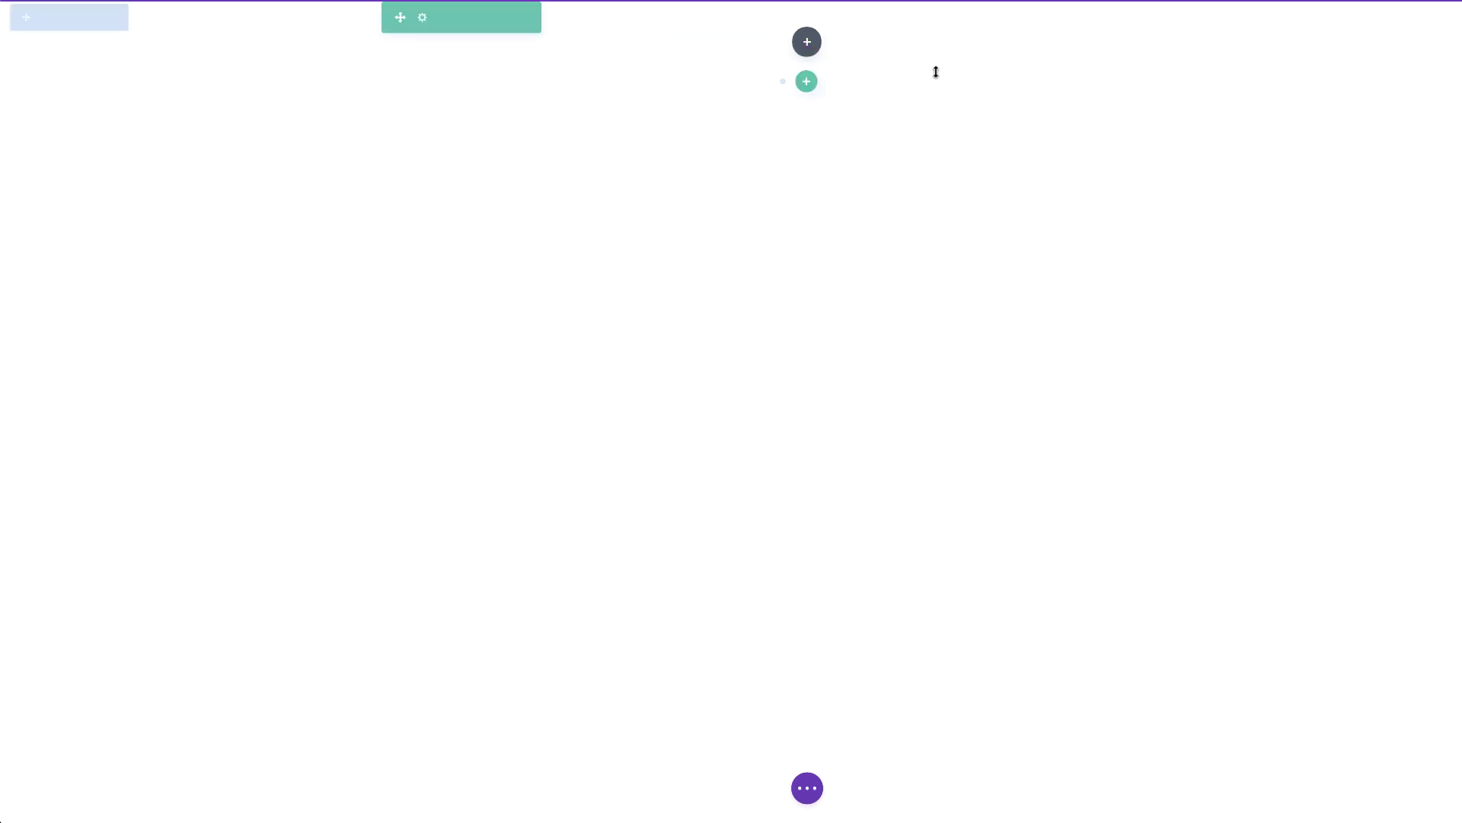
Step: Size the row with a custom gutter width of 1, a width of 100% and a max width of 100%
{"action": "left_click", "coordinate": [423, 18]}
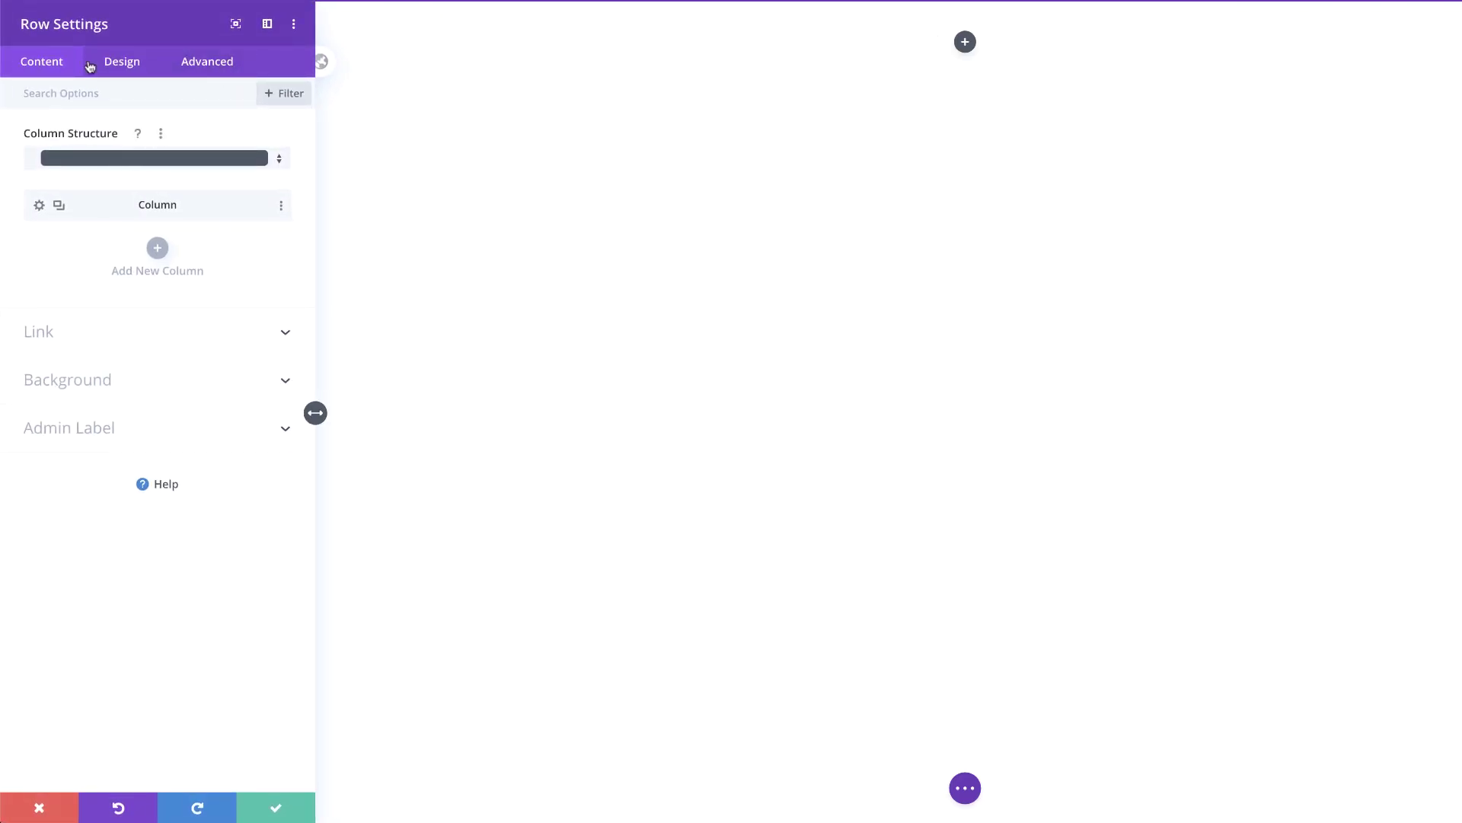
{"action": "left_click", "coordinate": [116, 62]}
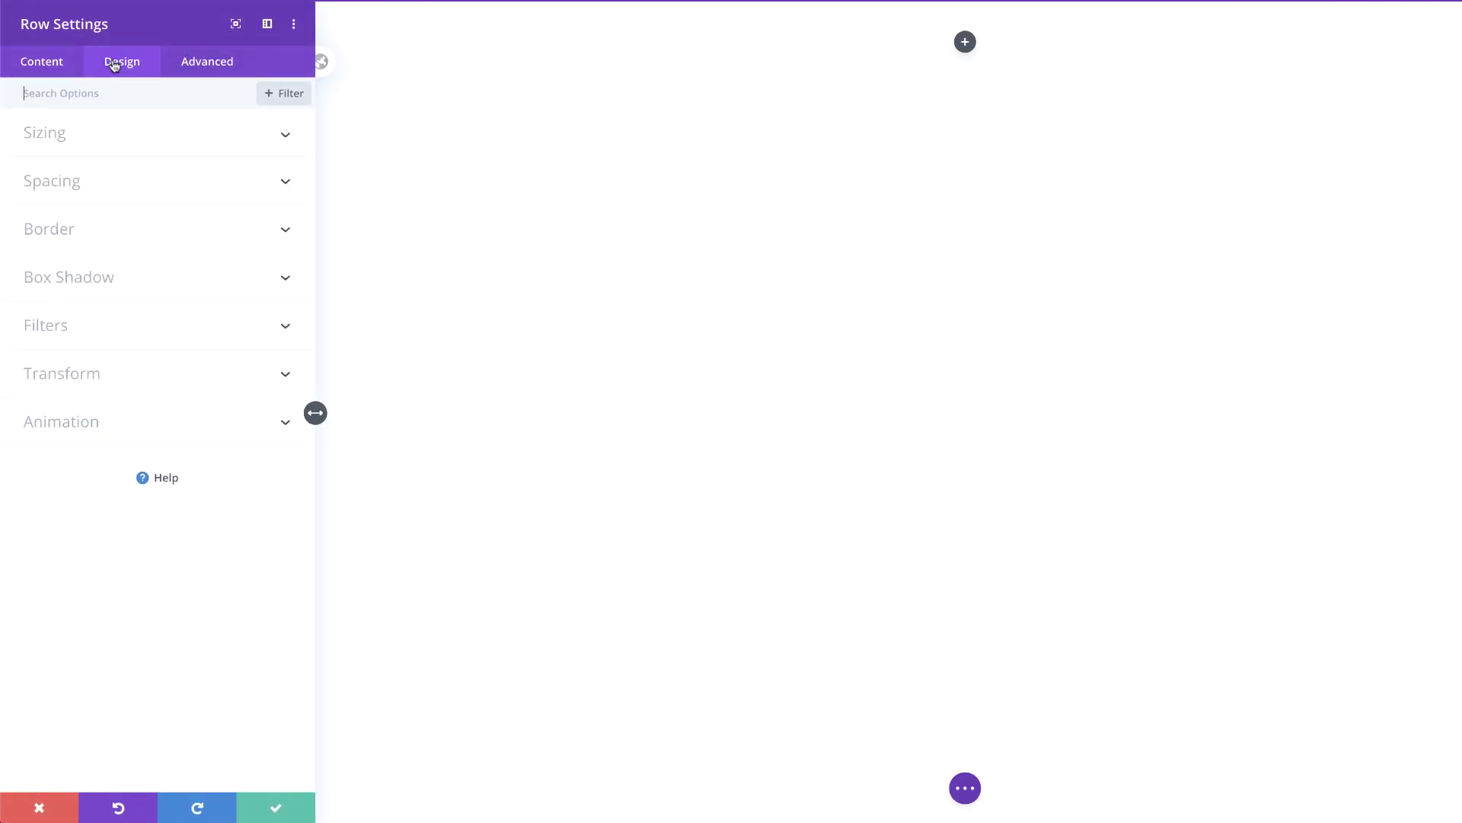
{"action": "left_click", "coordinate": [63, 137]}
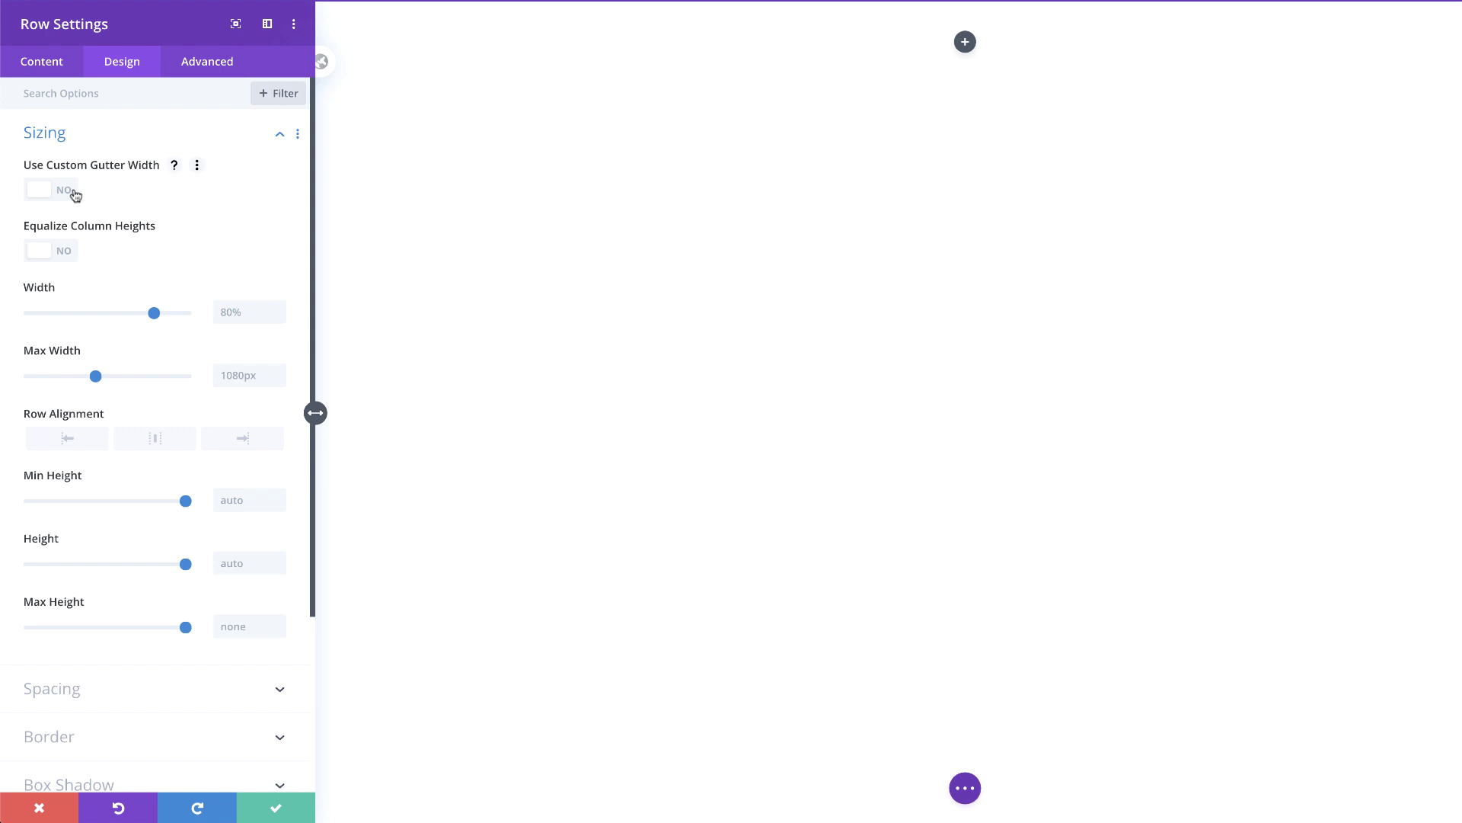
{"action": "left_click", "coordinate": [64, 190]}
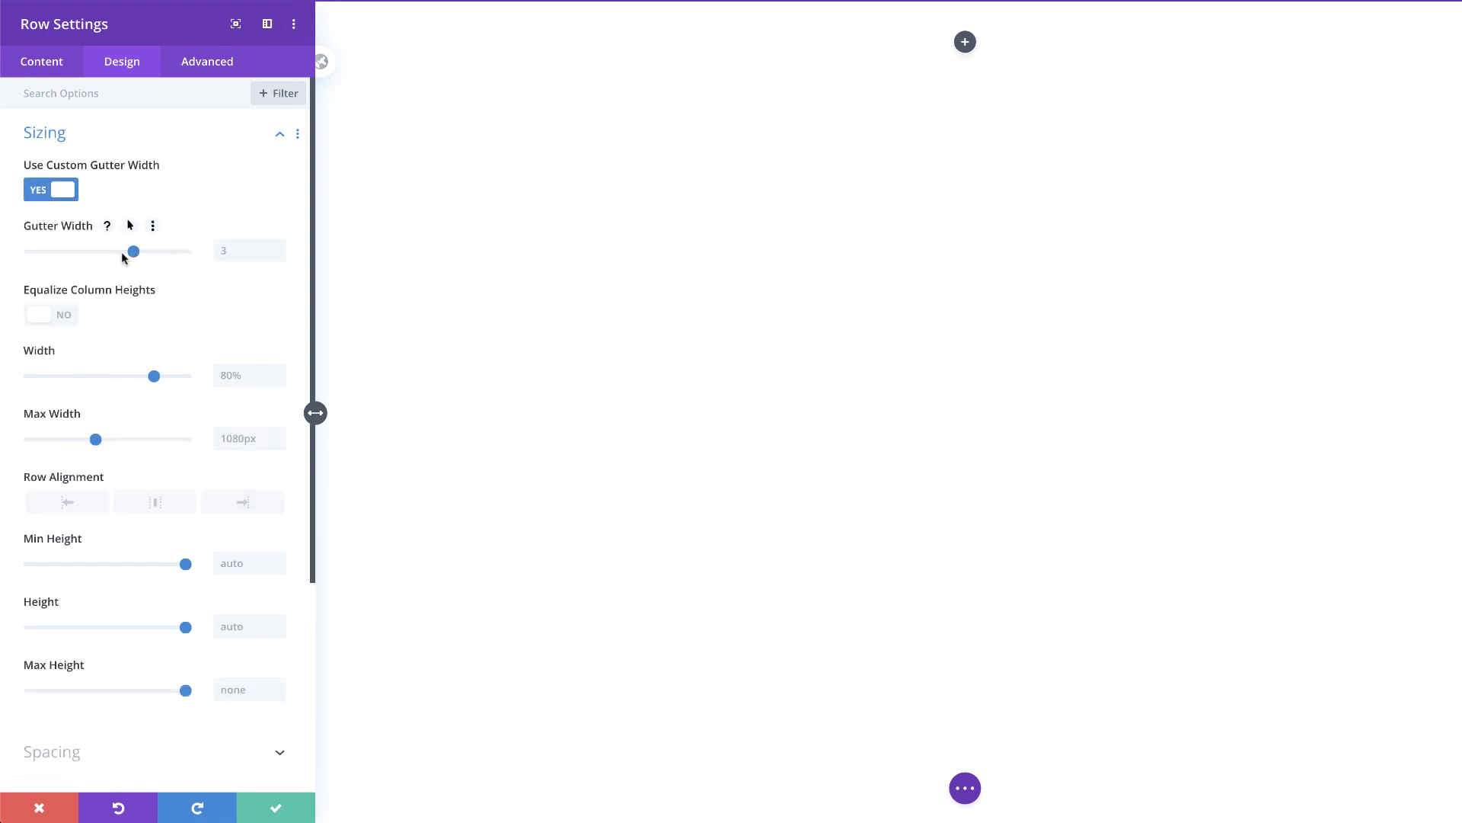
{"action": "left_click_drag", "start_coordinate": [121, 251], "coordinate": [35, 265]}
{"action": "left_click_drag", "start_coordinate": [155, 377], "coordinate": [231, 384]}
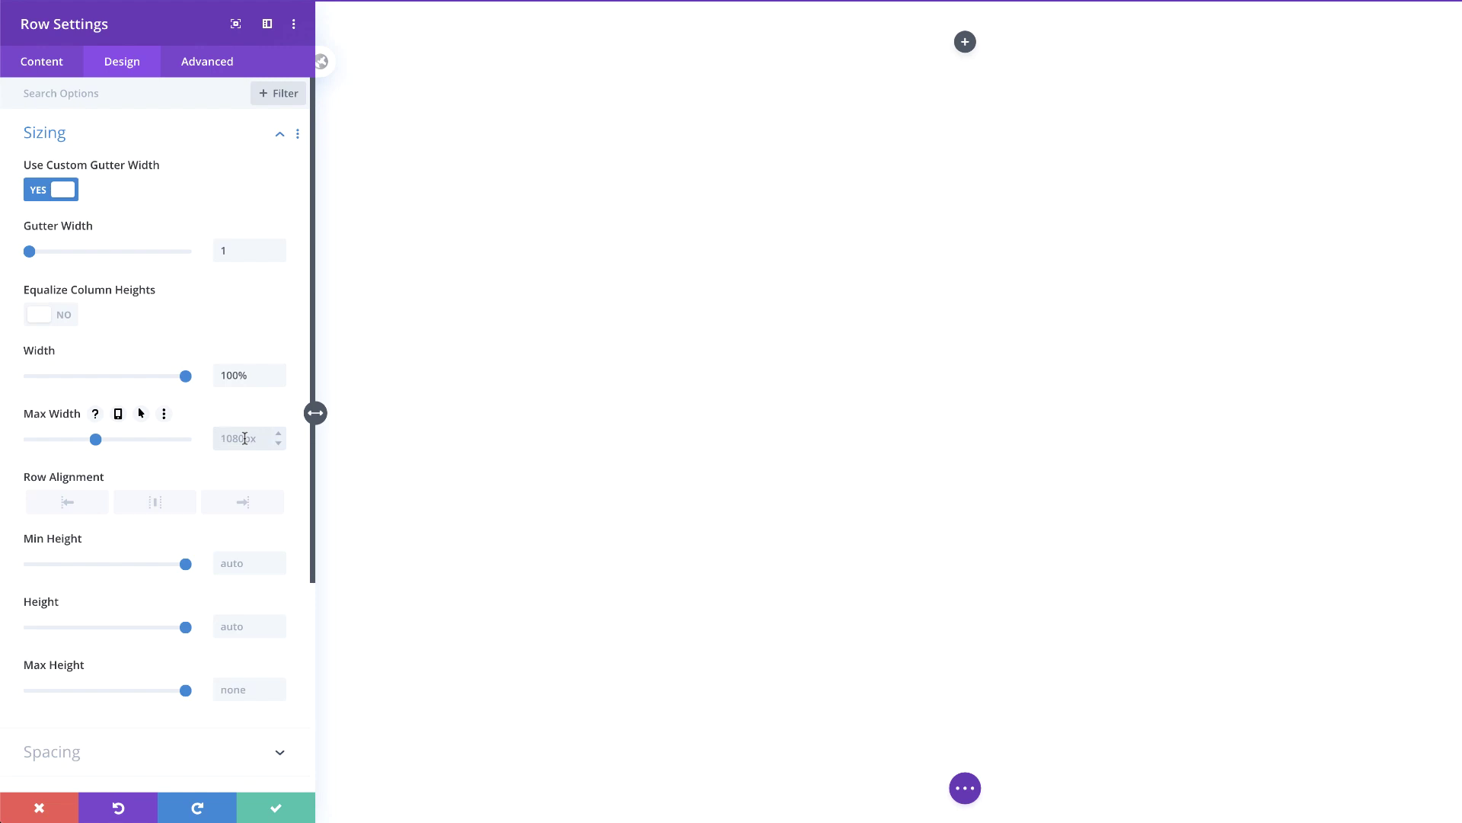
{"action": "type", "text": "100%"}
Step: Set the row's top and bottom padding to 0px, with the values linked, and save the row settings
{"action": "scroll", "coordinate": [239, 533], "scroll_direction": "down", "scroll_amount": 3}
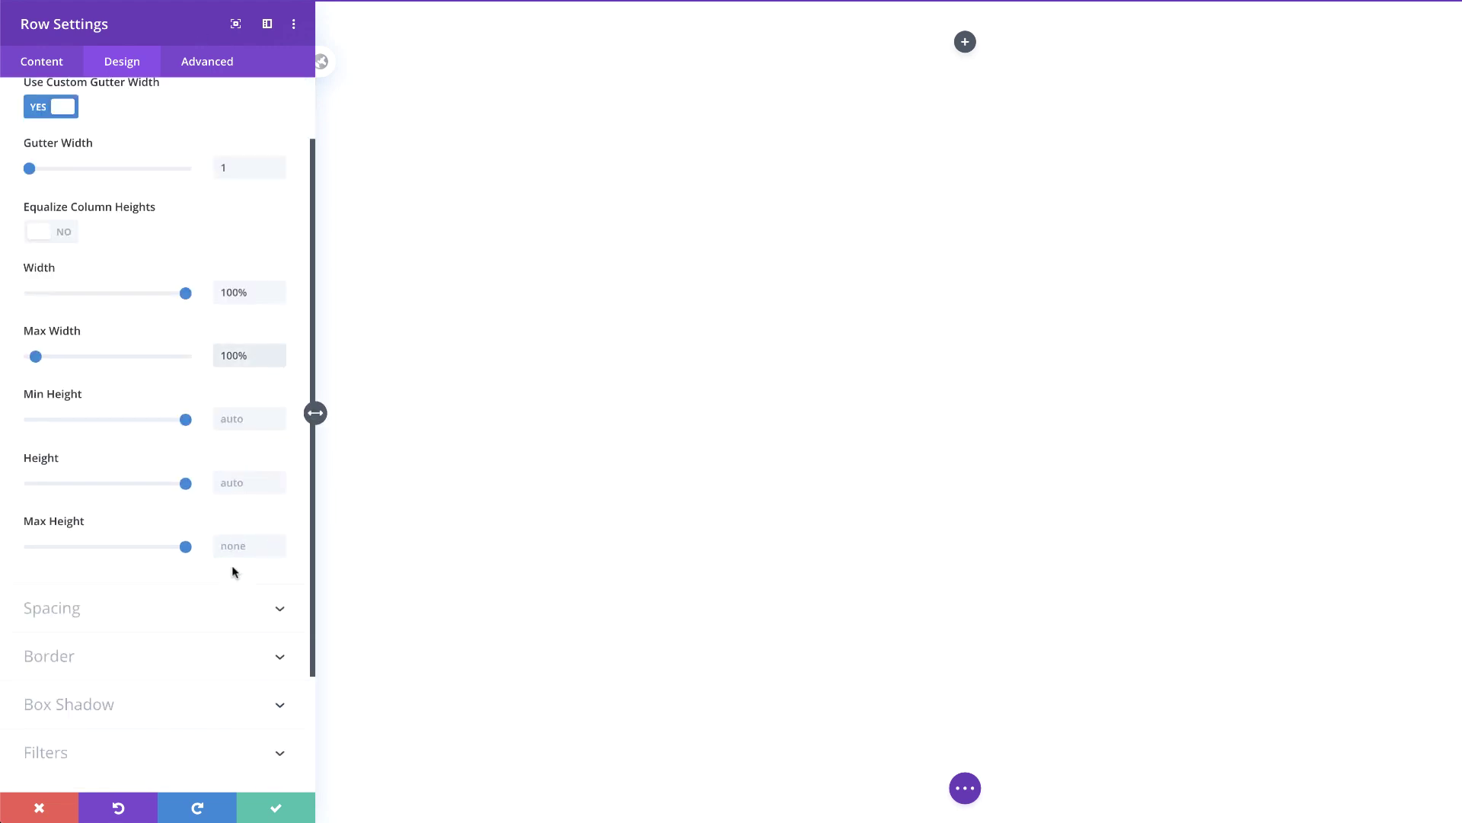
{"action": "left_click", "coordinate": [74, 531]}
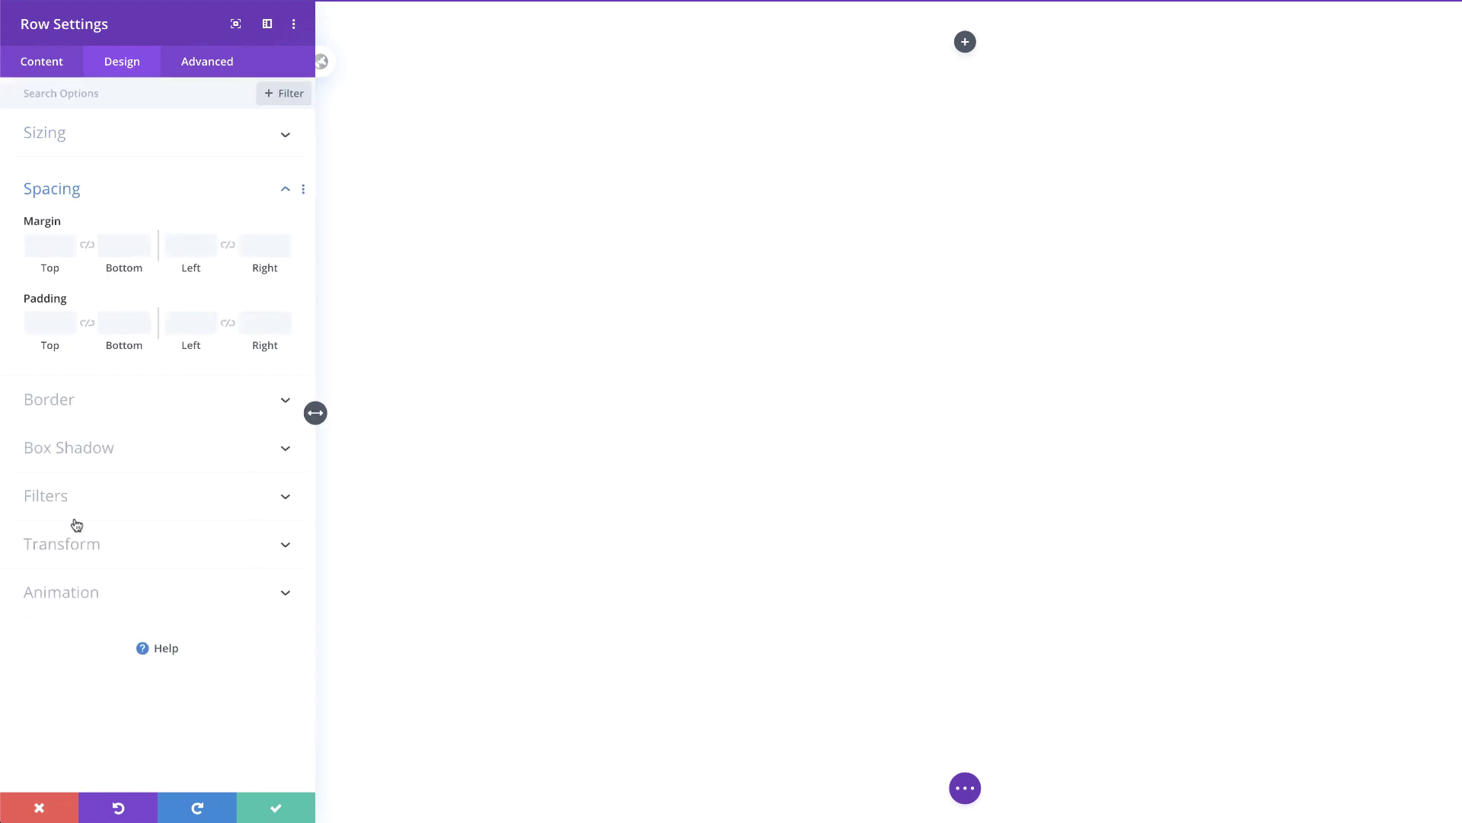
{"action": "left_click", "coordinate": [44, 321]}
{"action": "type", "text": "0"}
{"action": "left_click", "coordinate": [87, 323]}
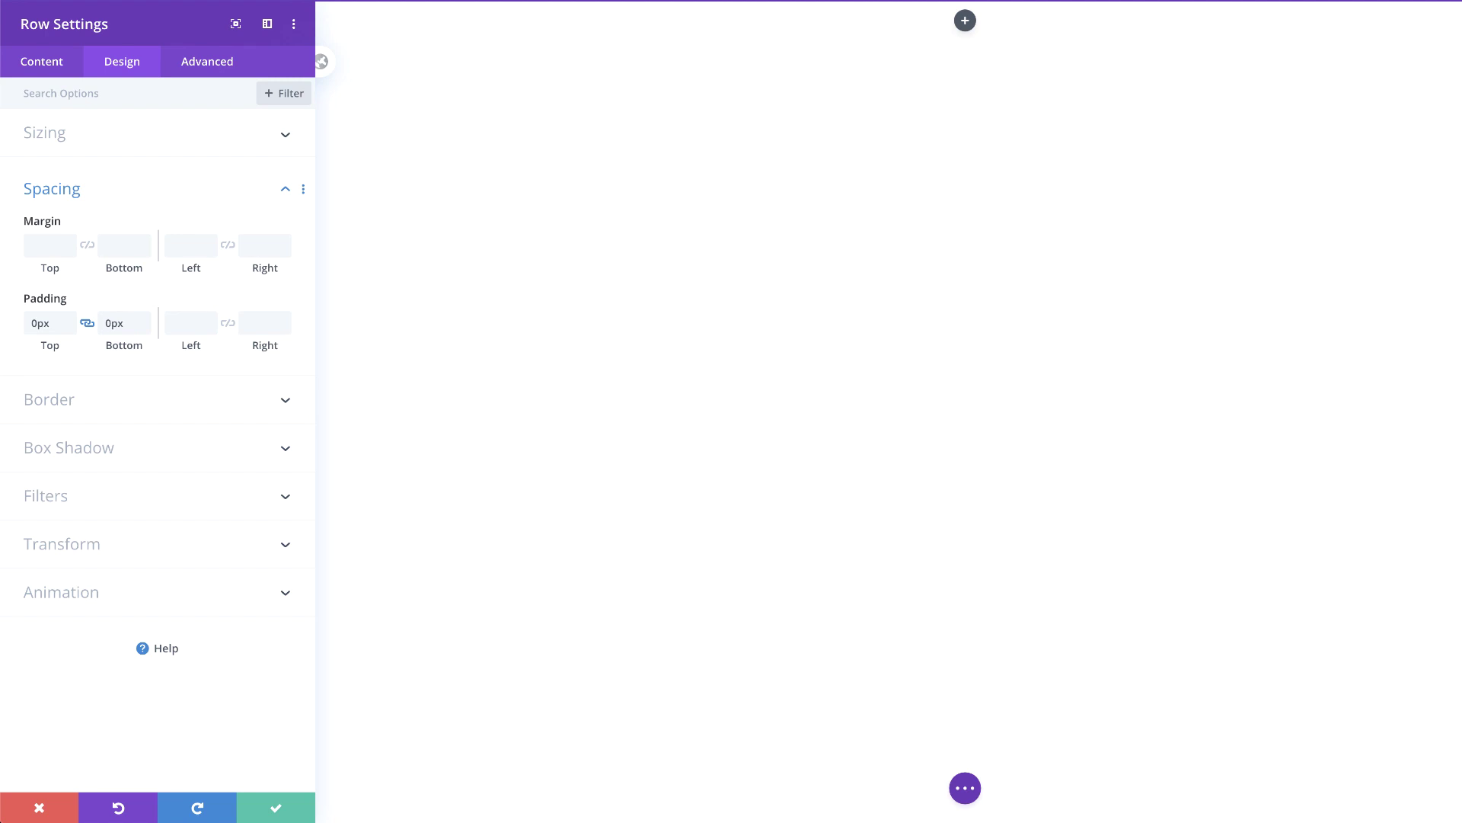
{"action": "left_click", "coordinate": [275, 807]}
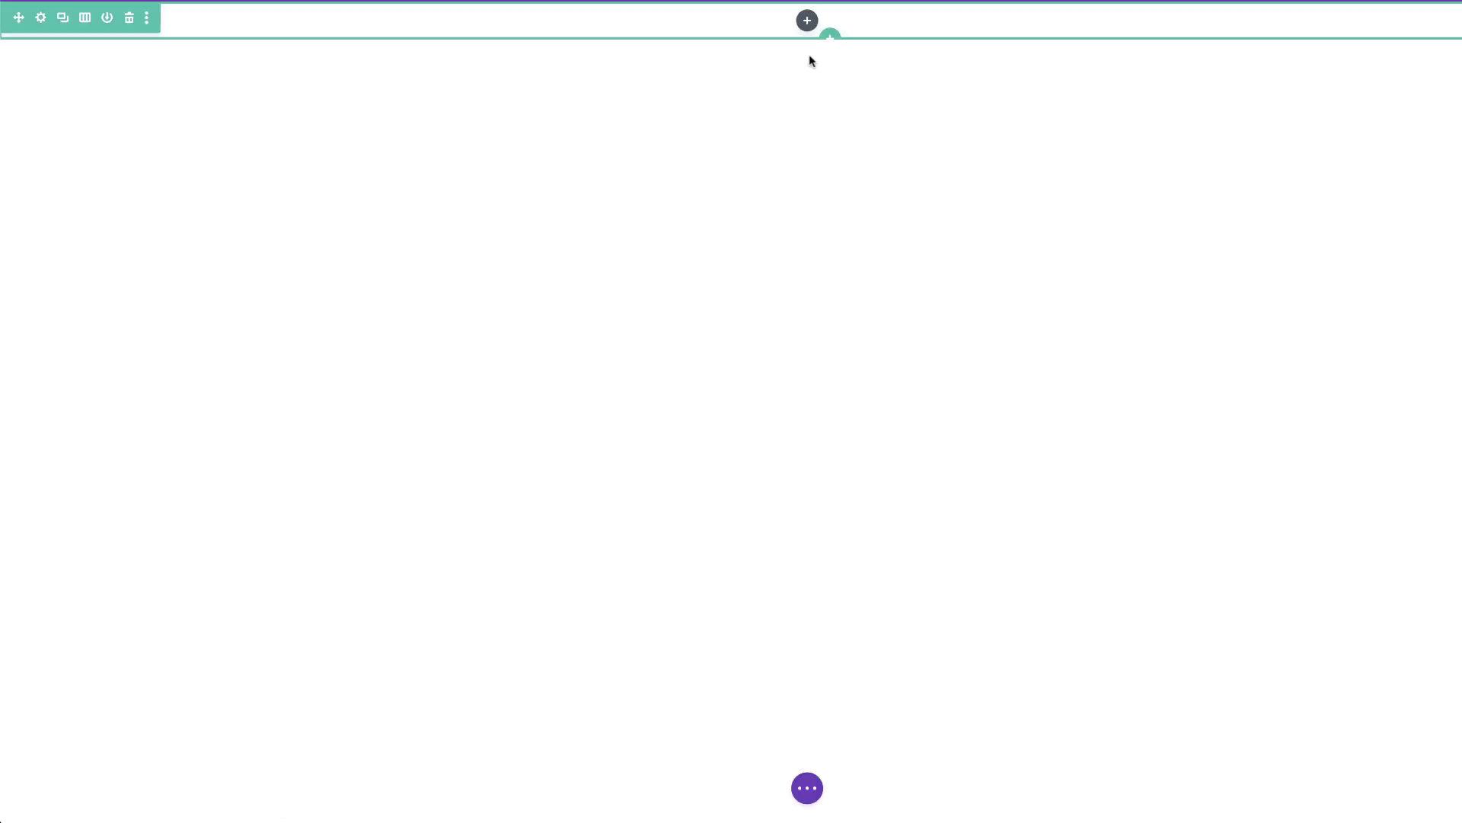
Step: Add a Text module to the row and replace its placeholder content with the hamburger symbol "≡"
{"action": "left_click", "coordinate": [807, 23]}
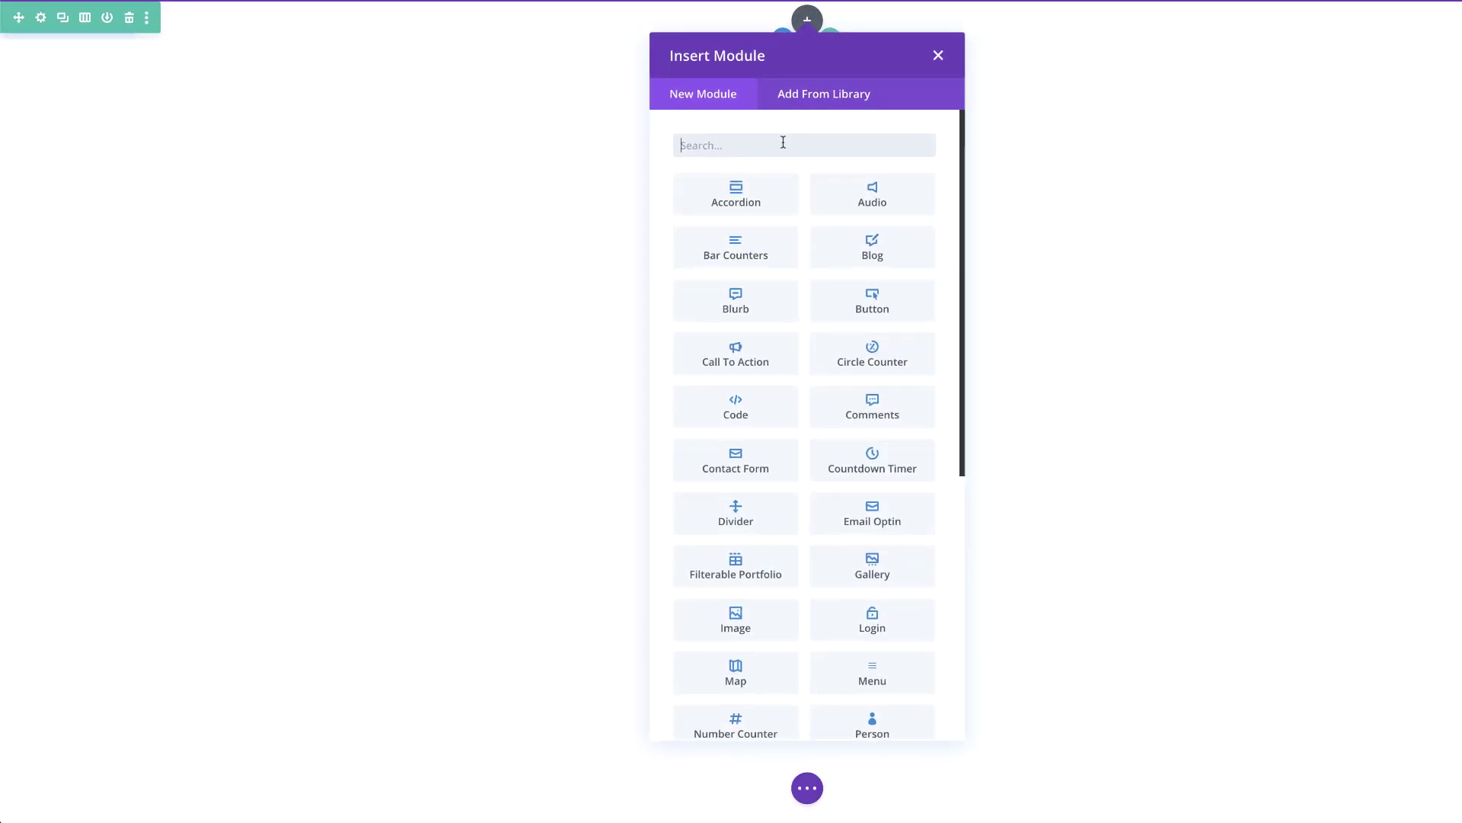
{"action": "type", "text": "text"}
{"action": "left_click", "coordinate": [768, 195]}
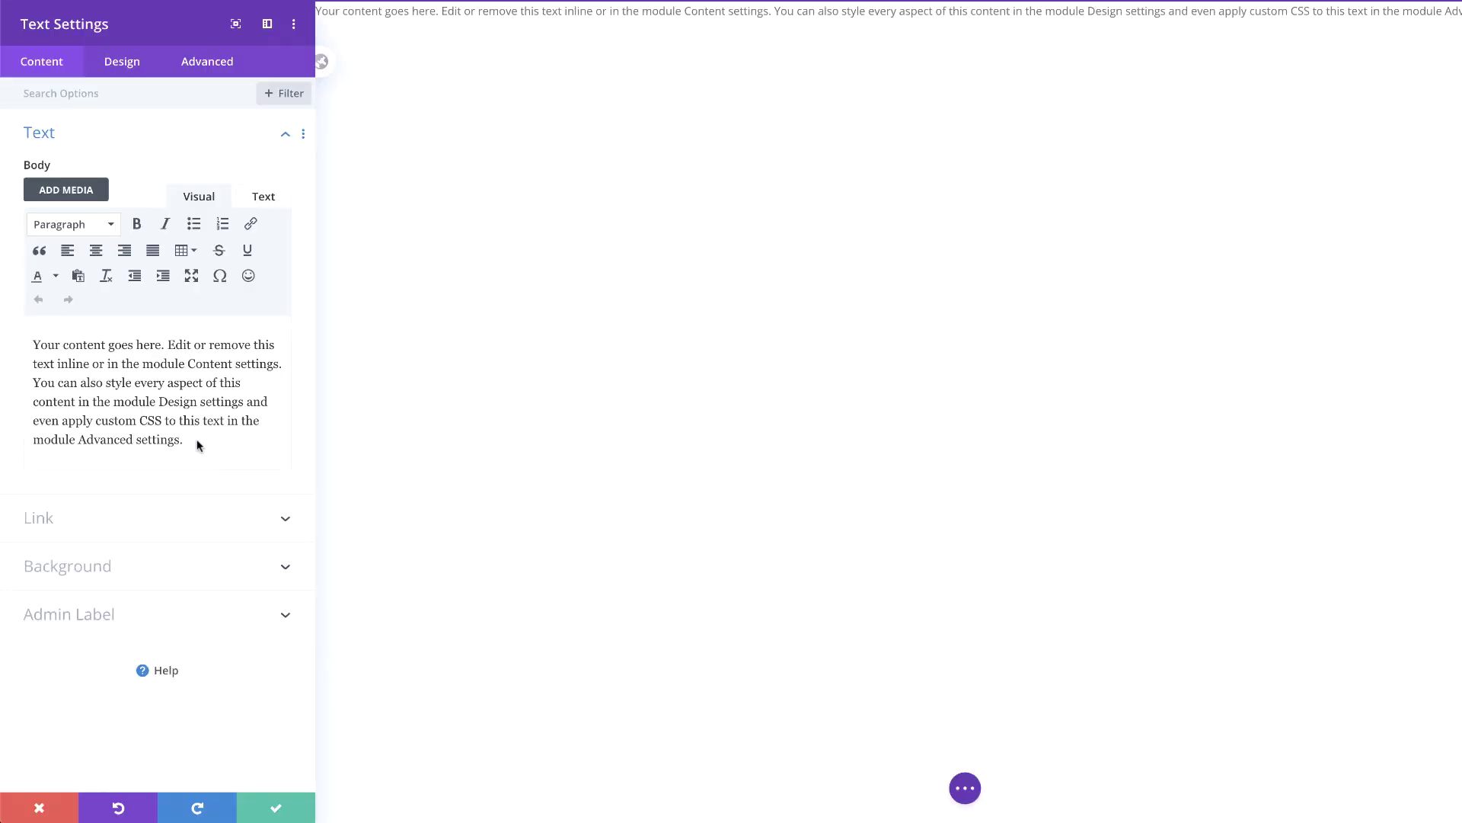
{"action": "left_click_drag", "start_coordinate": [197, 446], "coordinate": [28, 345]}
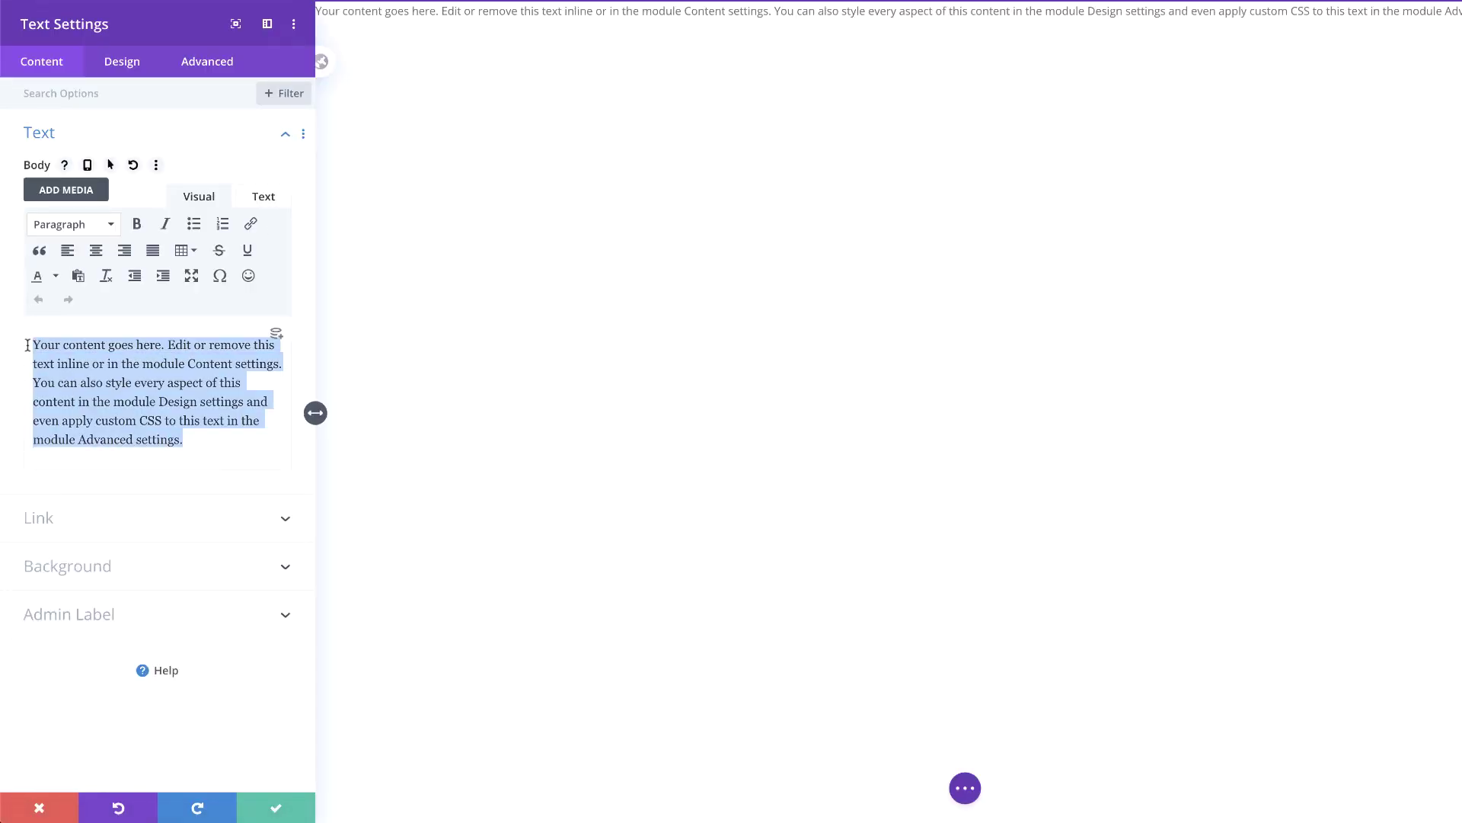
{"action": "key", "text": "BackSpace"}
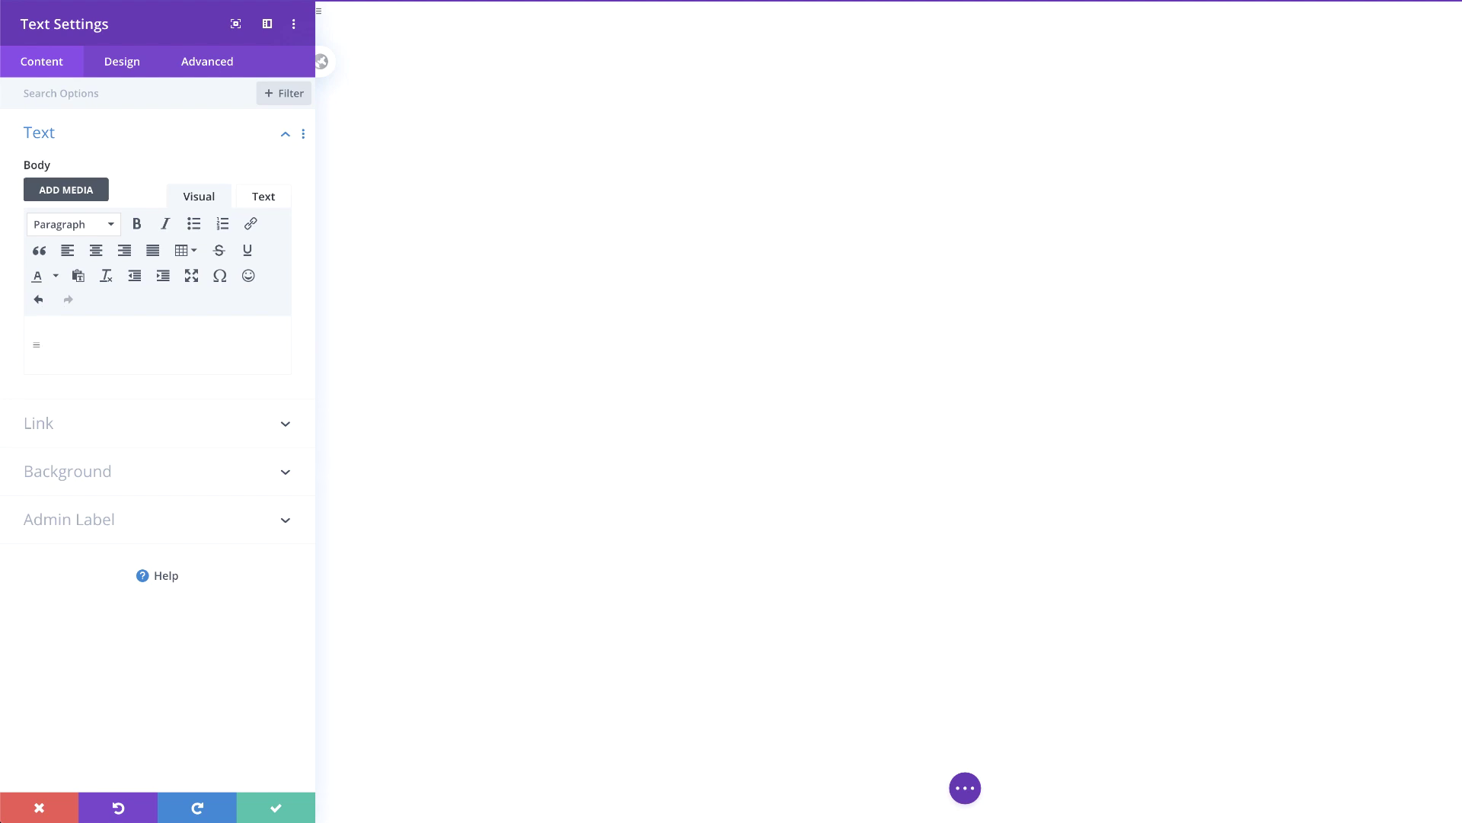
Step: Style the module's text with the Abril Fatface font, black color and a text size of 3vw
{"action": "left_click", "coordinate": [130, 64]}
{"action": "left_click", "coordinate": [81, 143]}
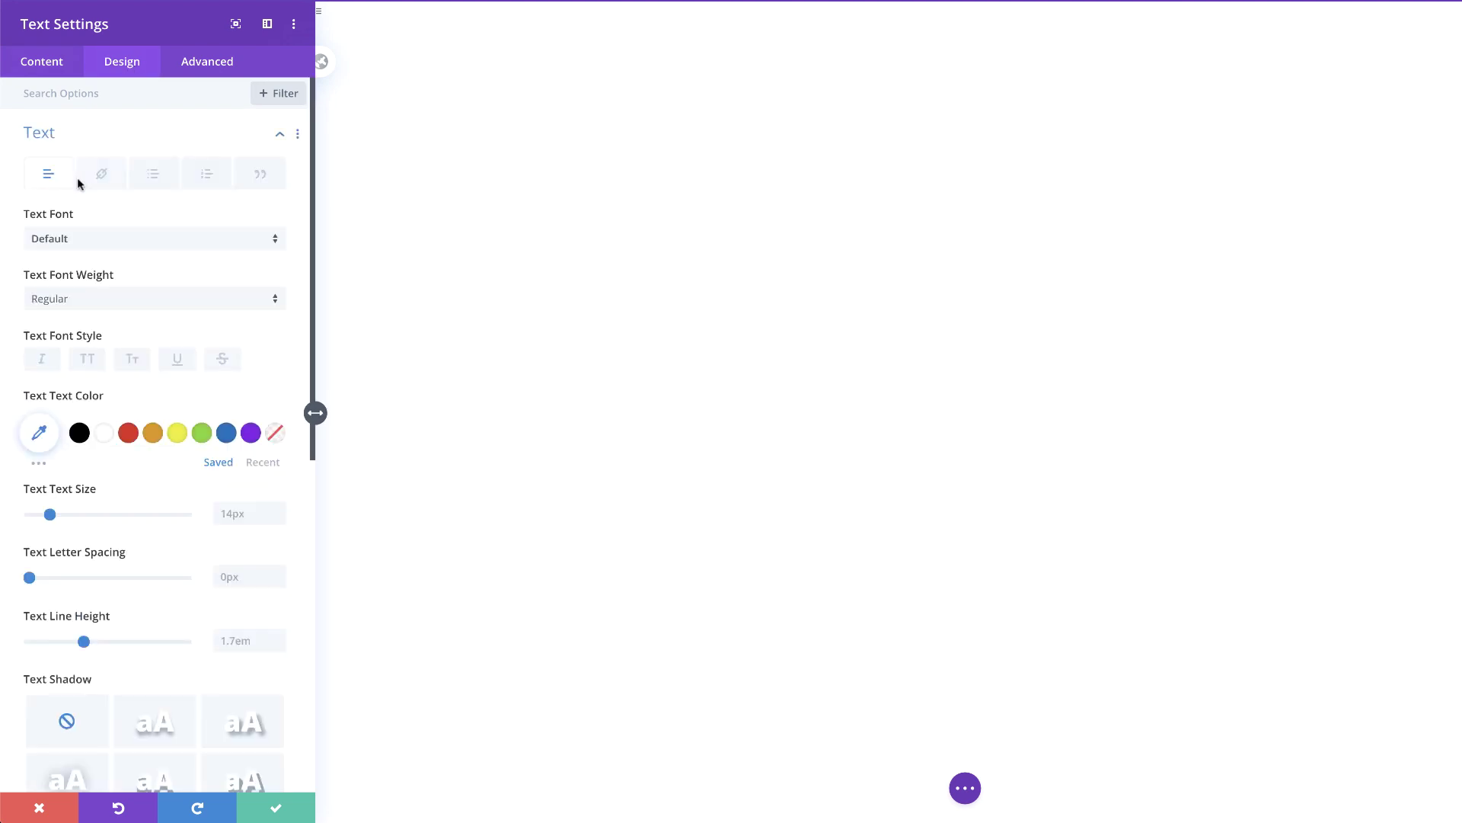
{"action": "left_click", "coordinate": [78, 238]}
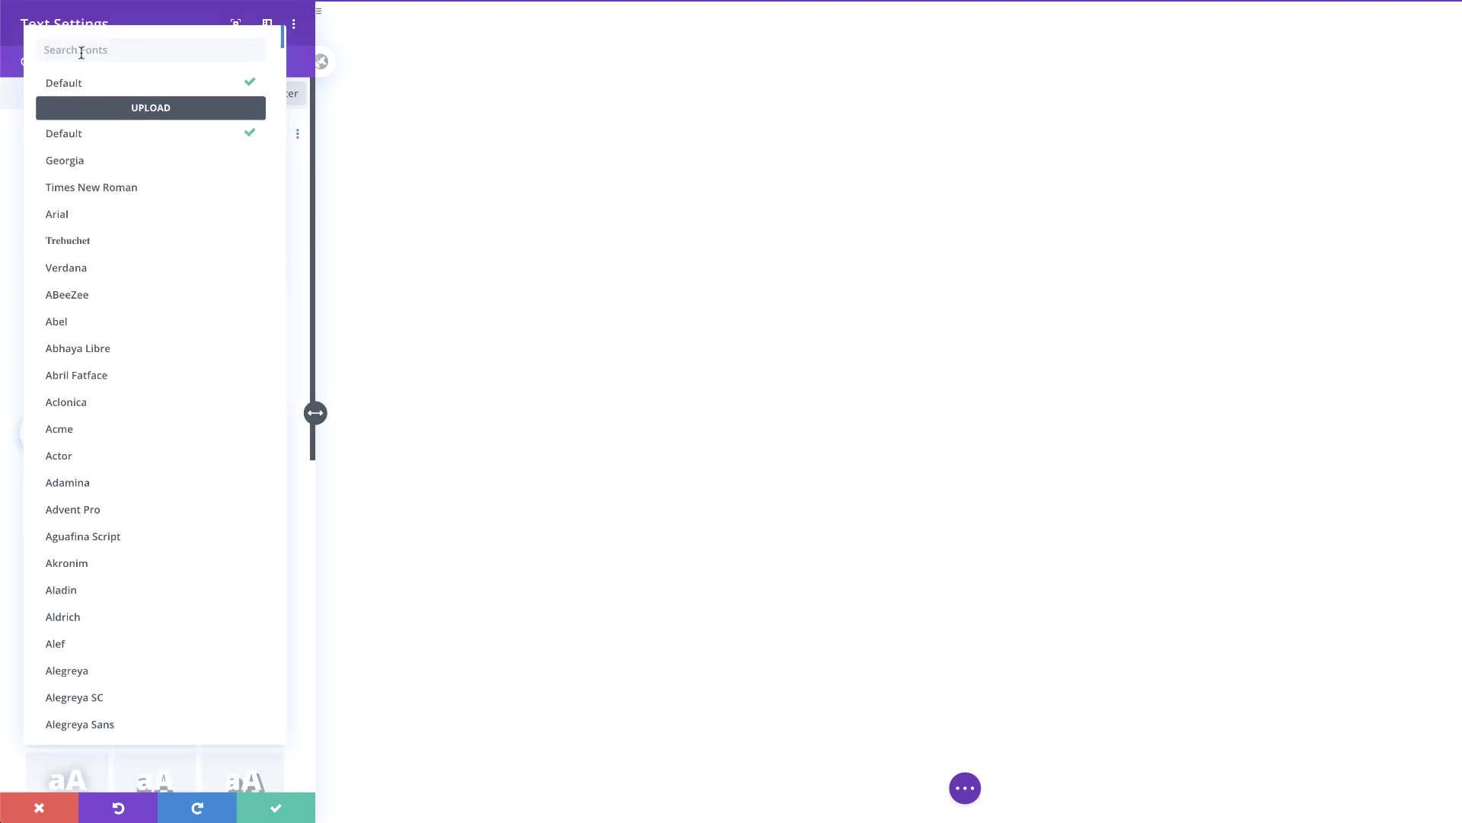
{"action": "type", "text": "Abril Fatface"}
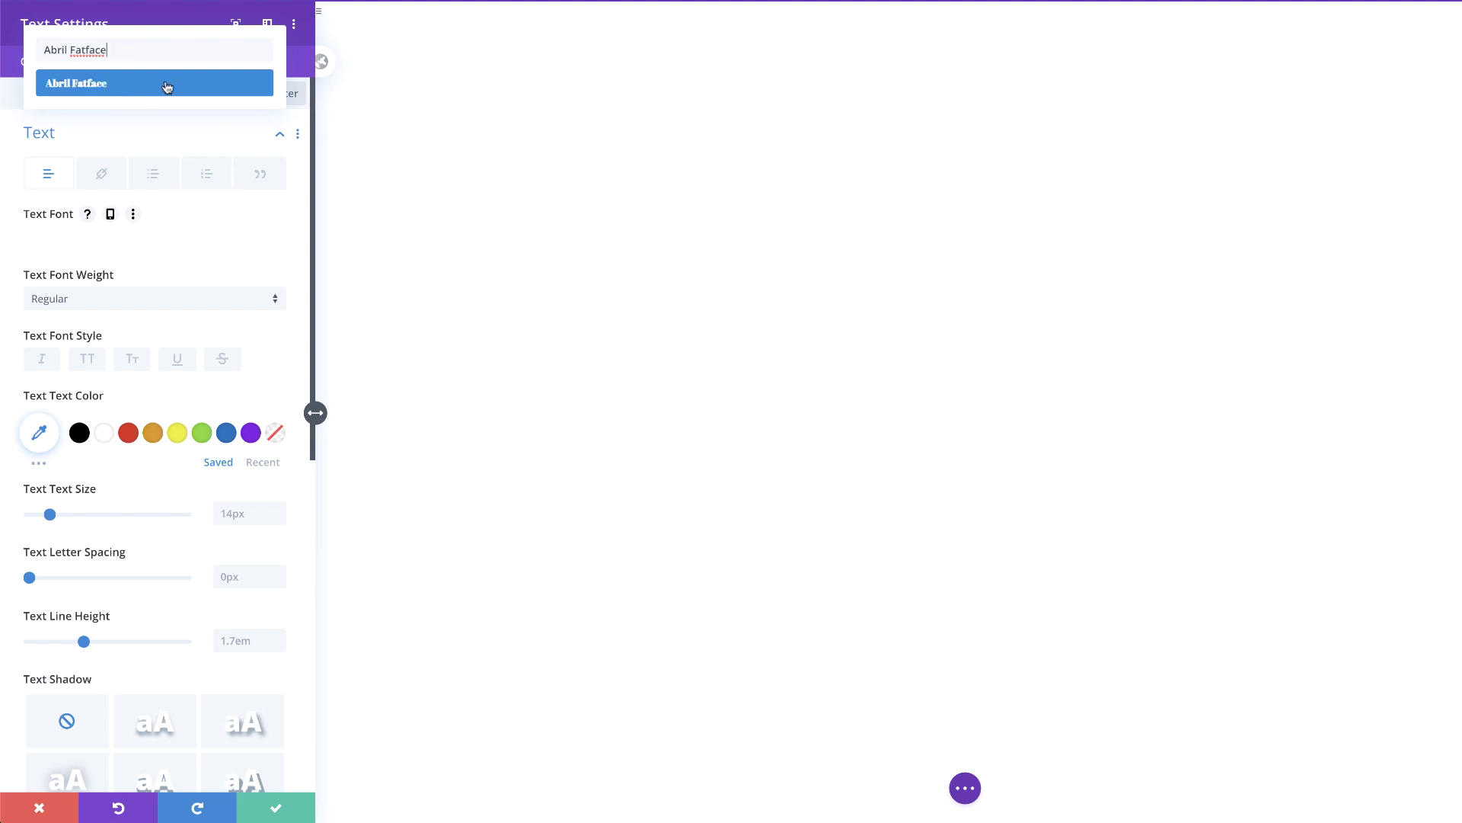
{"action": "left_click", "coordinate": [208, 84]}
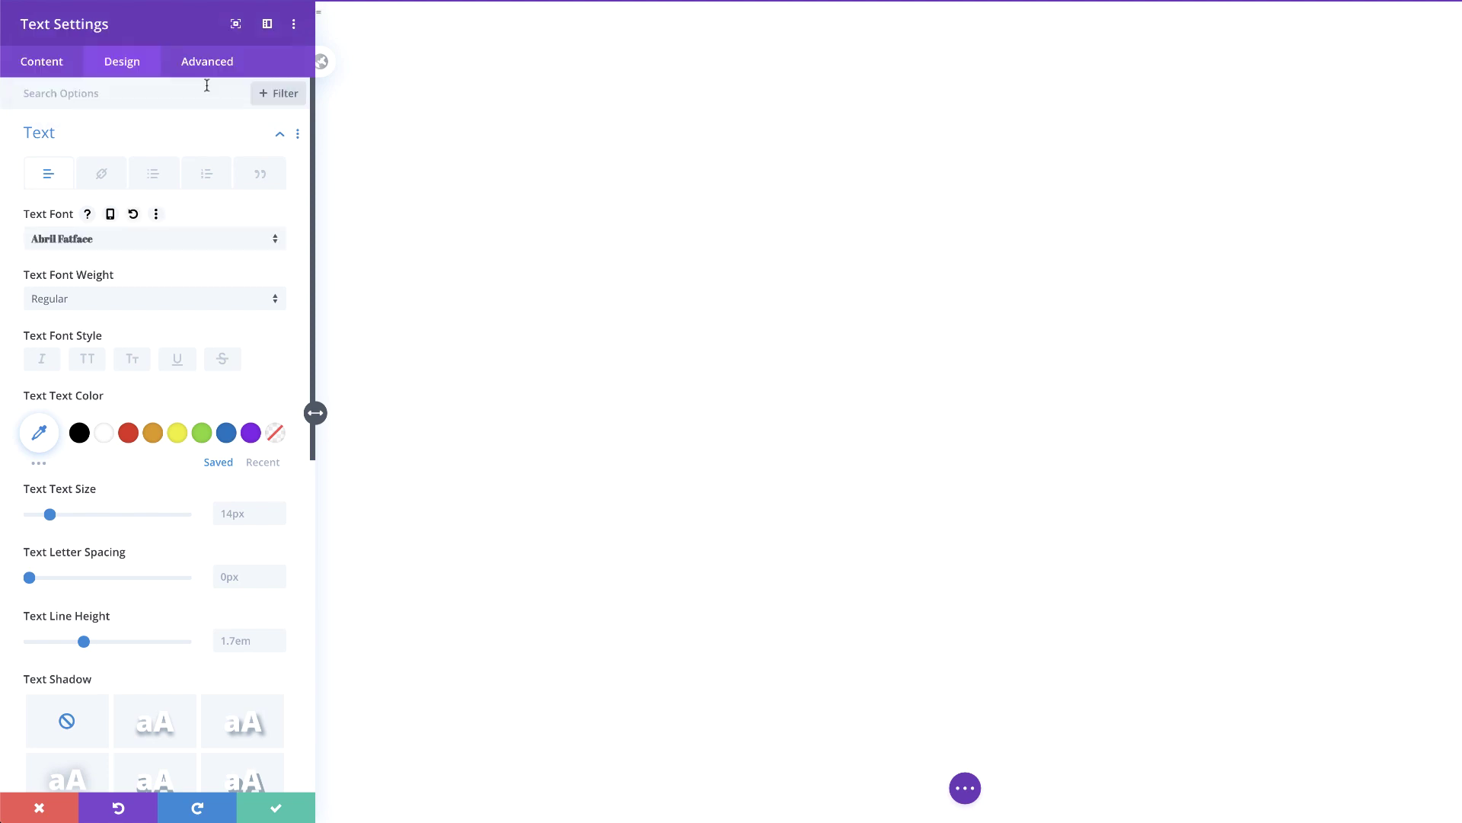
{"action": "left_click", "coordinate": [80, 435]}
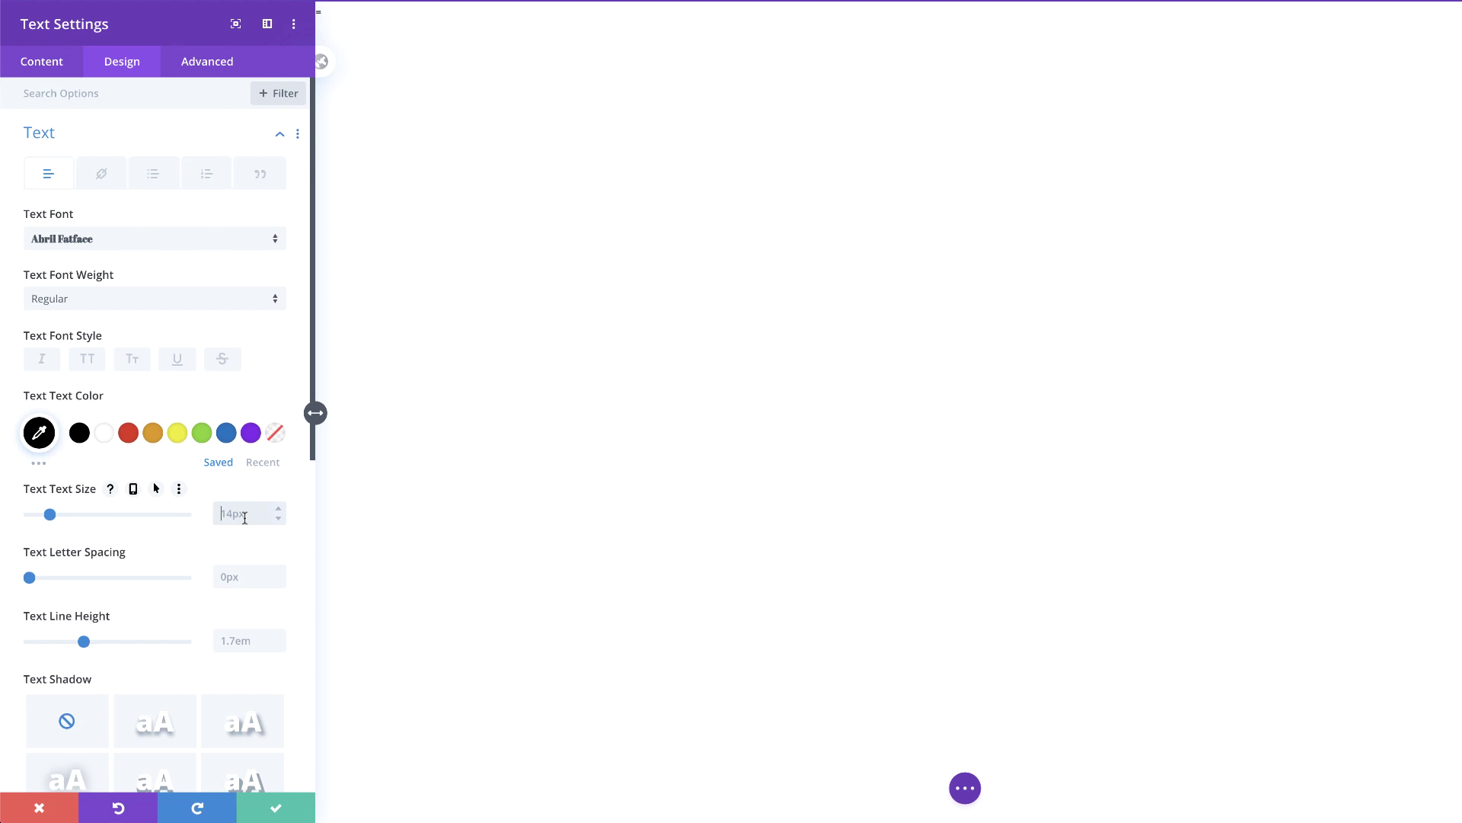
{"action": "type", "text": "3vw"}
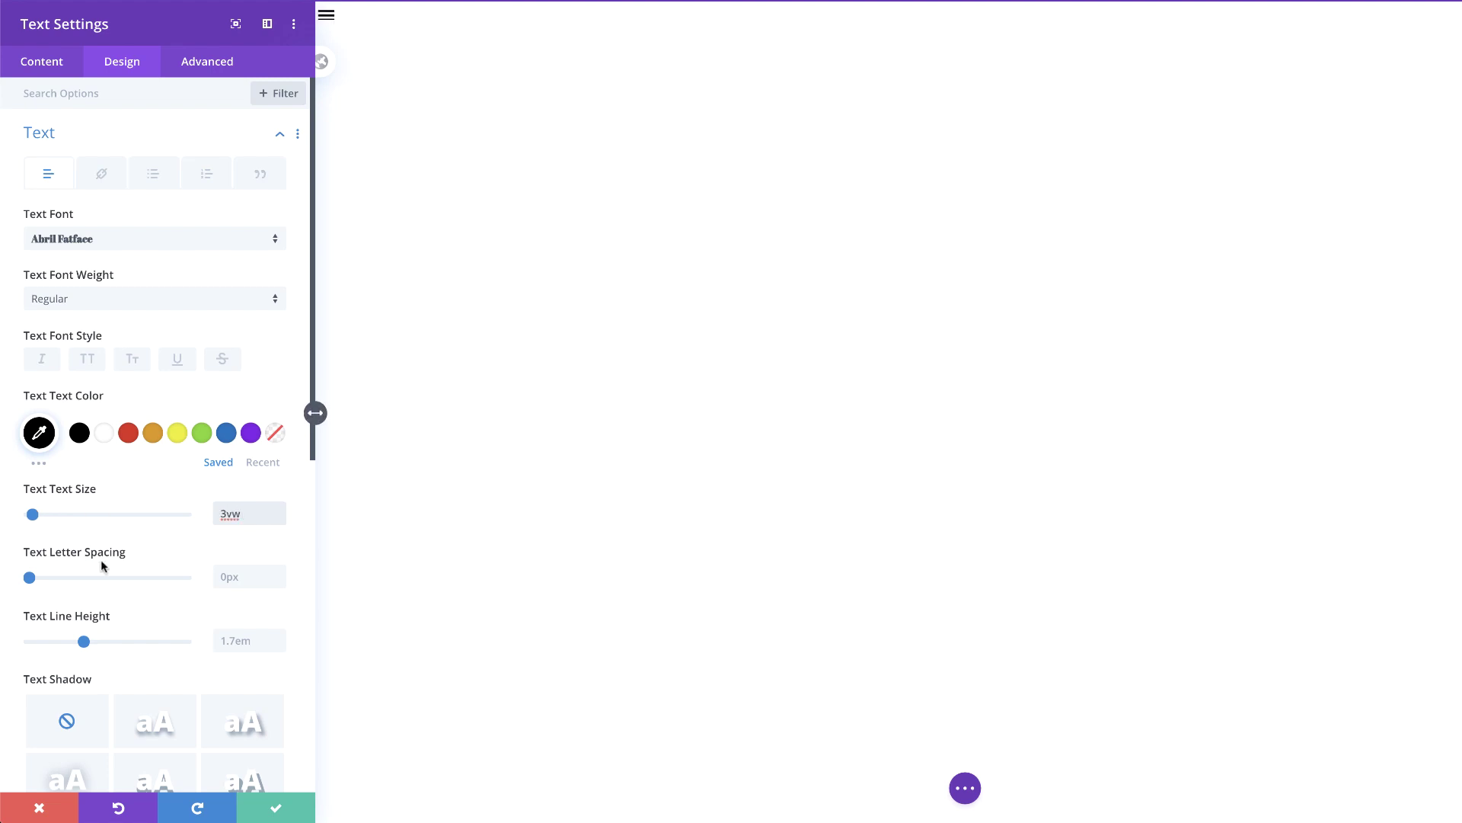
Step: Set the hamburger text's line height to 1em and its text size to 5vw on both tablet and phone
{"action": "left_click", "coordinate": [245, 642]}
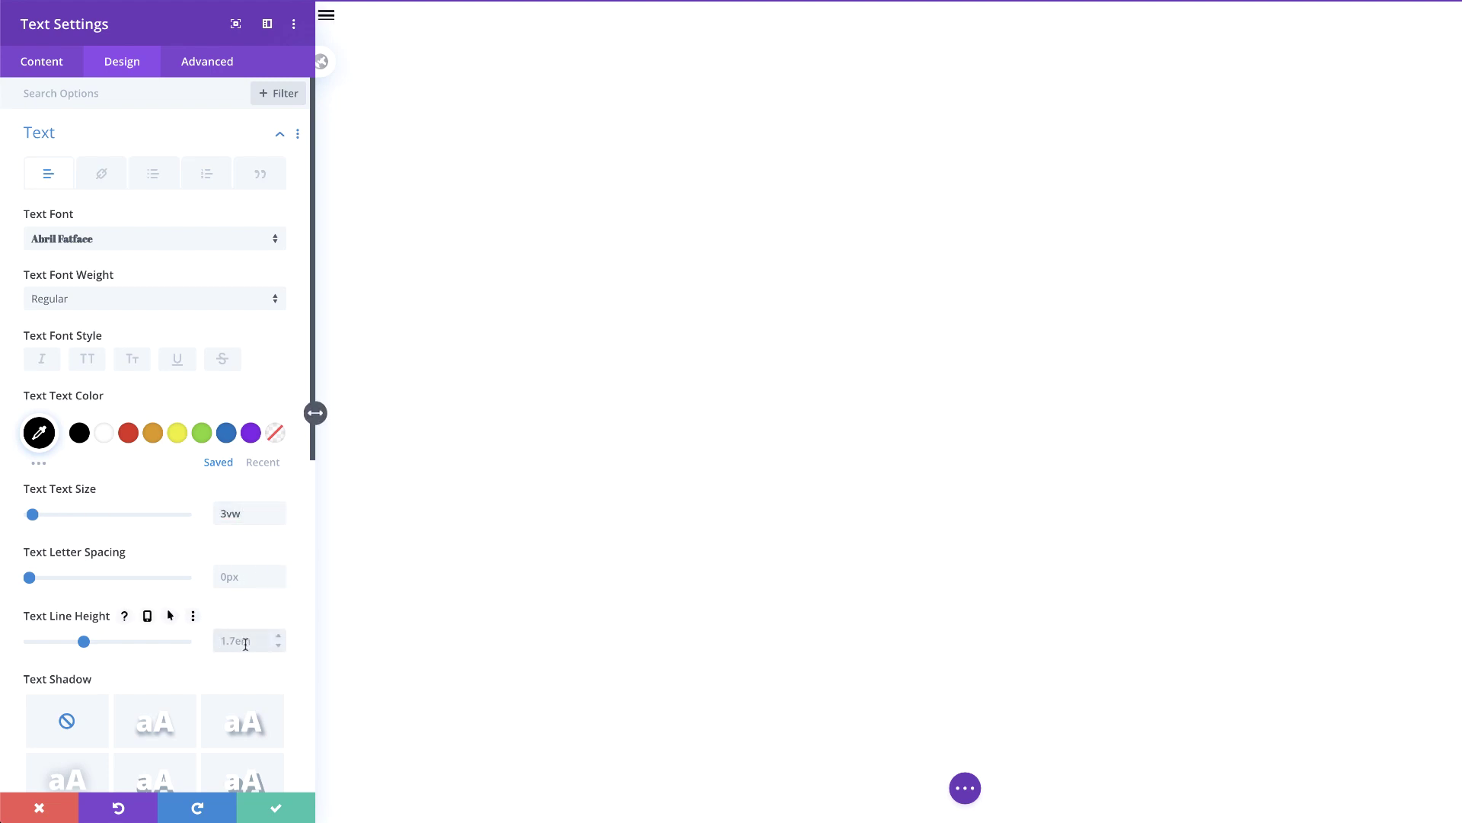
{"action": "type", "text": "1em"}
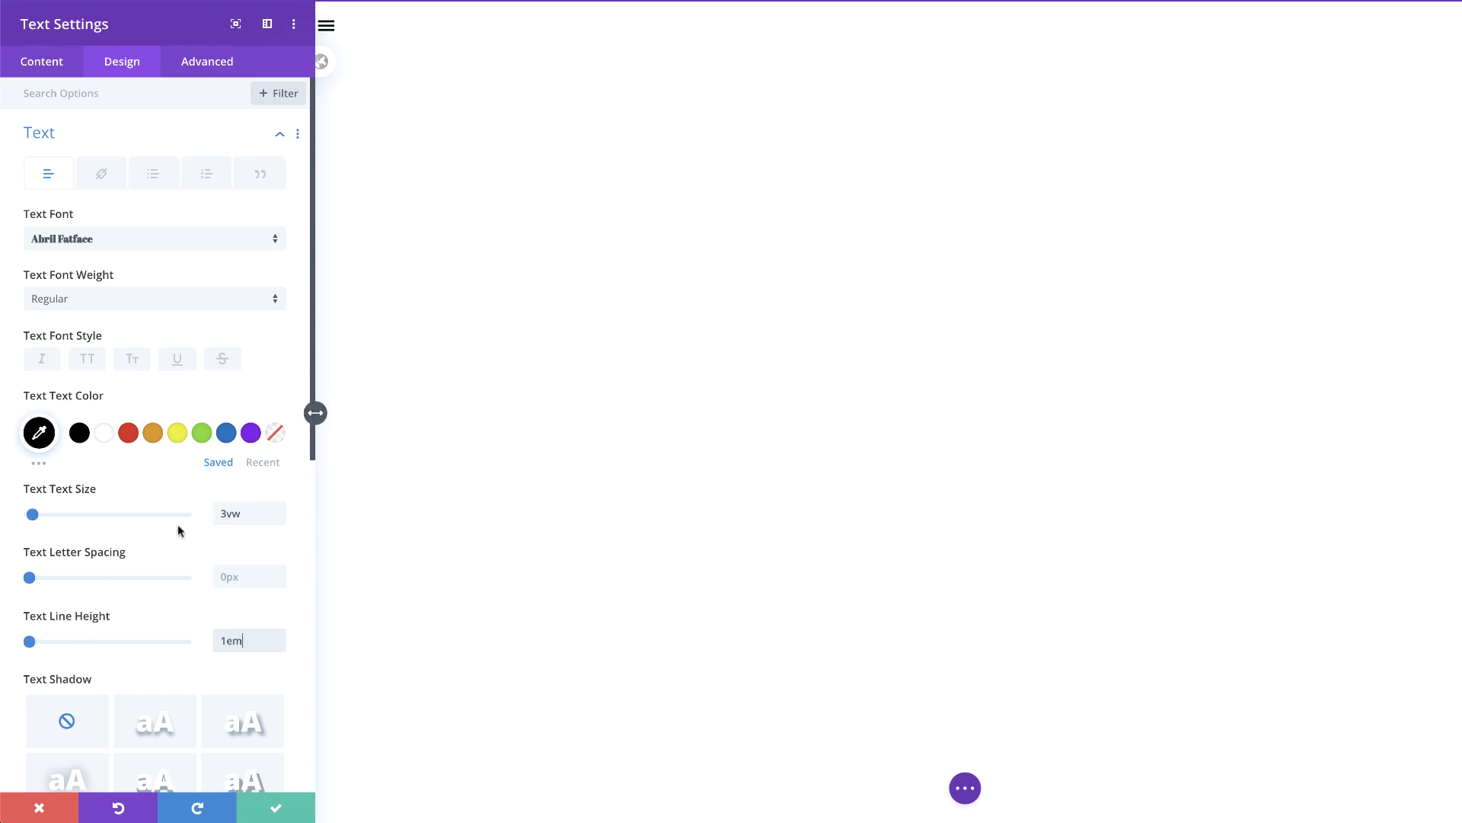
{"action": "mouse_move", "coordinate": [167, 513]}
{"action": "left_click", "coordinate": [134, 489]}
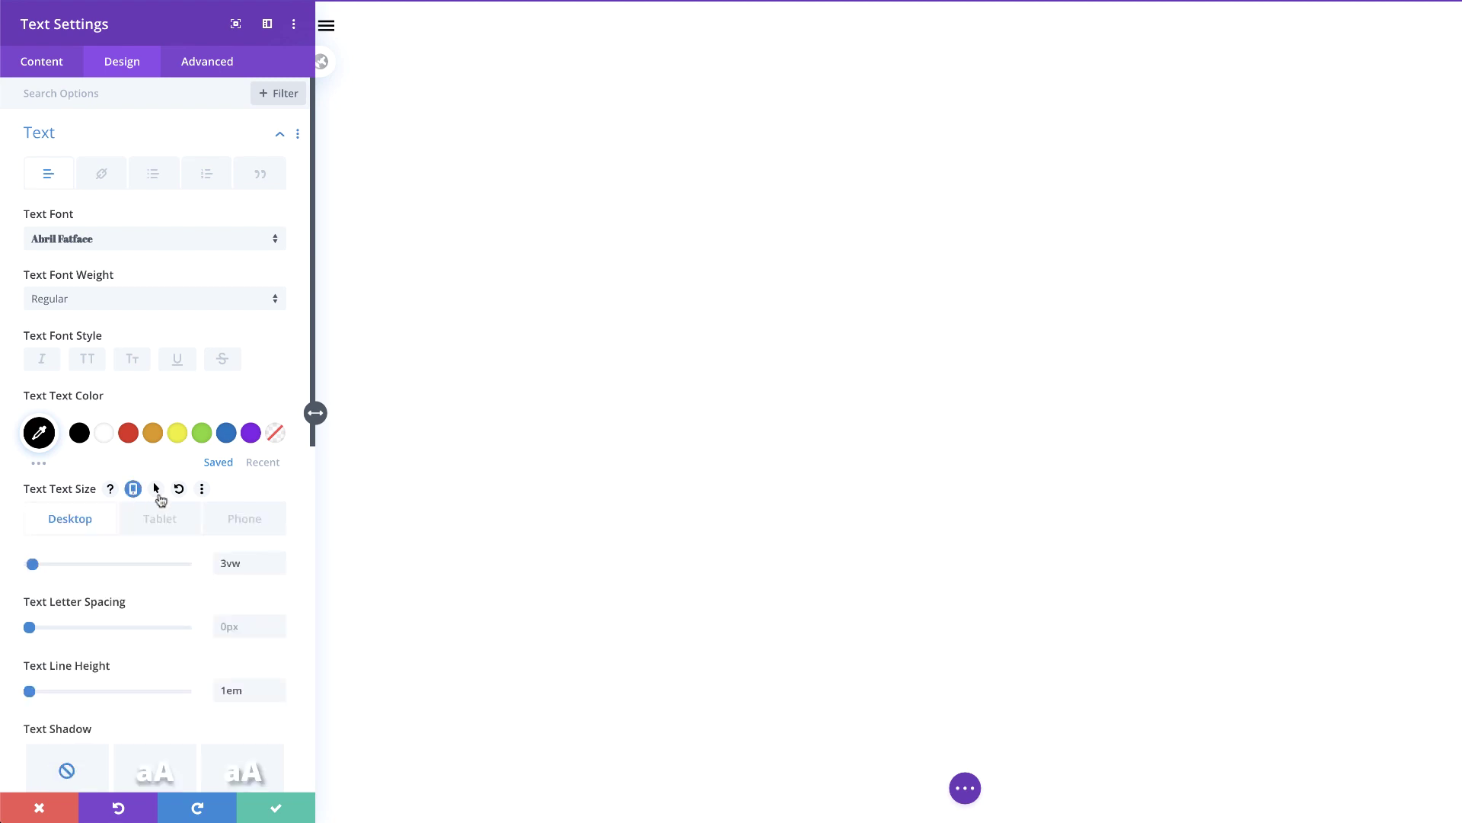
{"action": "left_click", "coordinate": [174, 529]}
{"action": "left_click", "coordinate": [240, 563]}
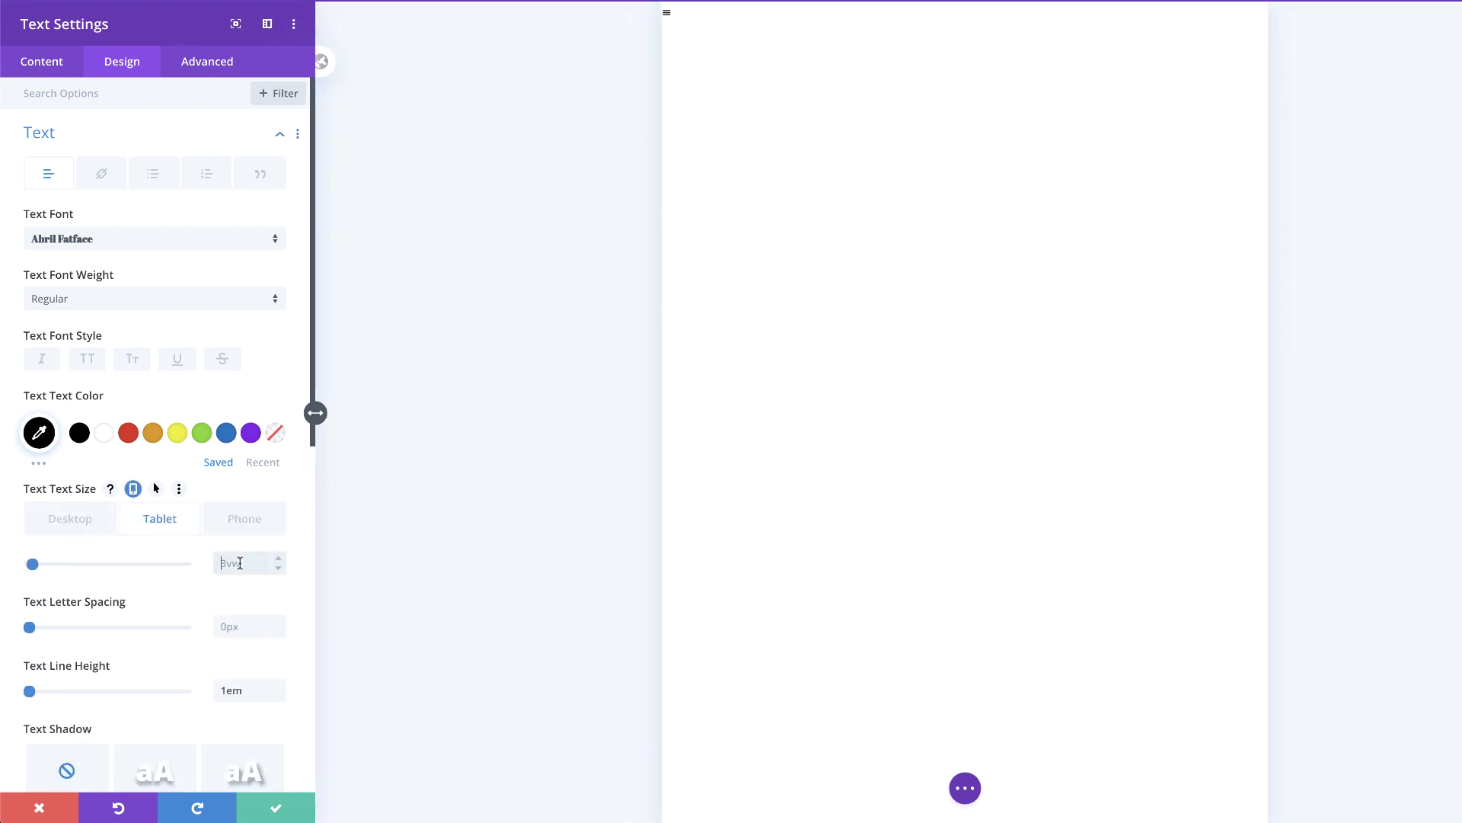
{"action": "left_click", "coordinate": [248, 521]}
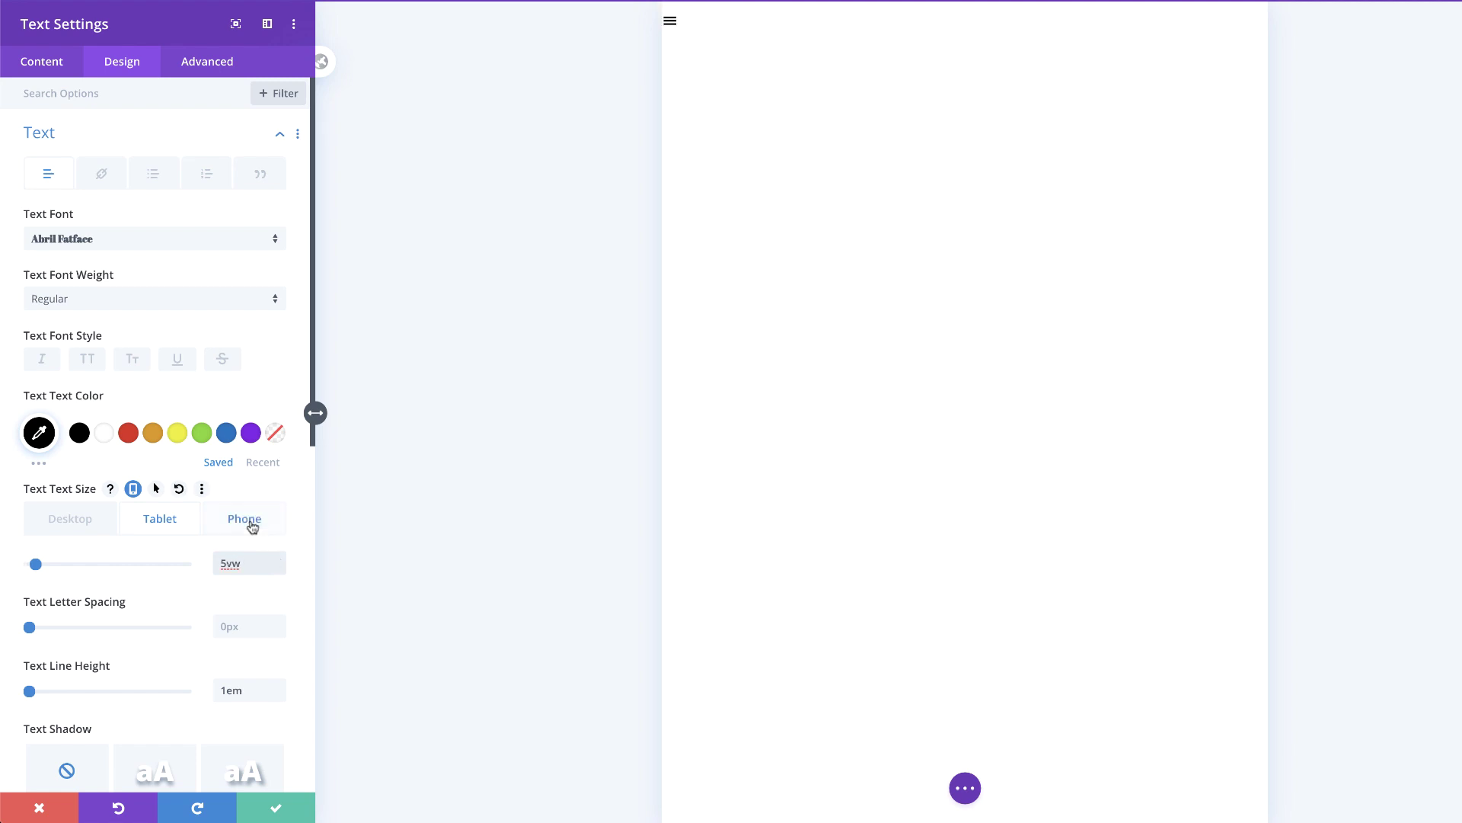
{"action": "left_click", "coordinate": [242, 564]}
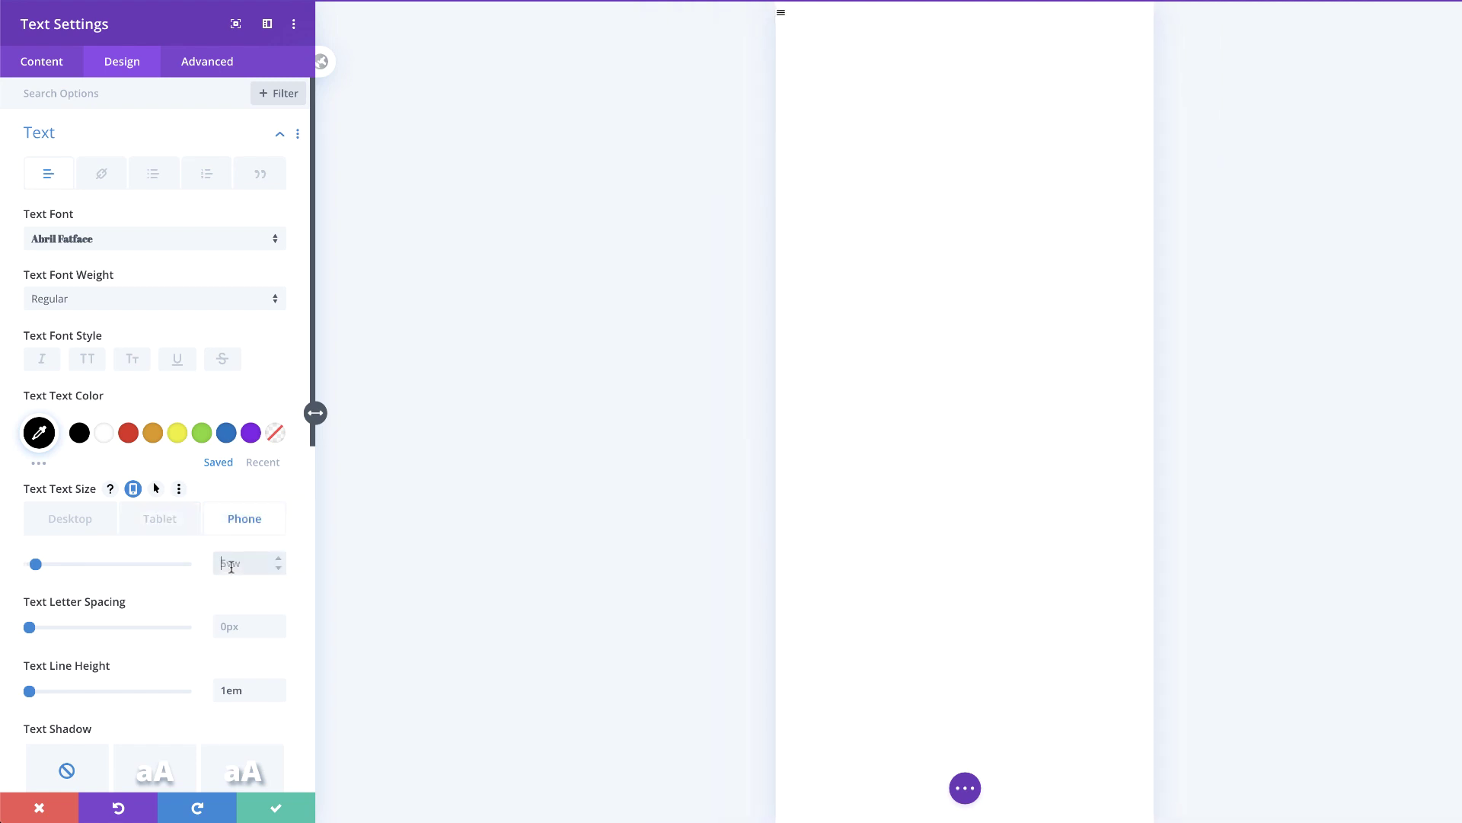
{"action": "type", "text": "5vw"}
{"action": "left_click", "coordinate": [70, 518]}
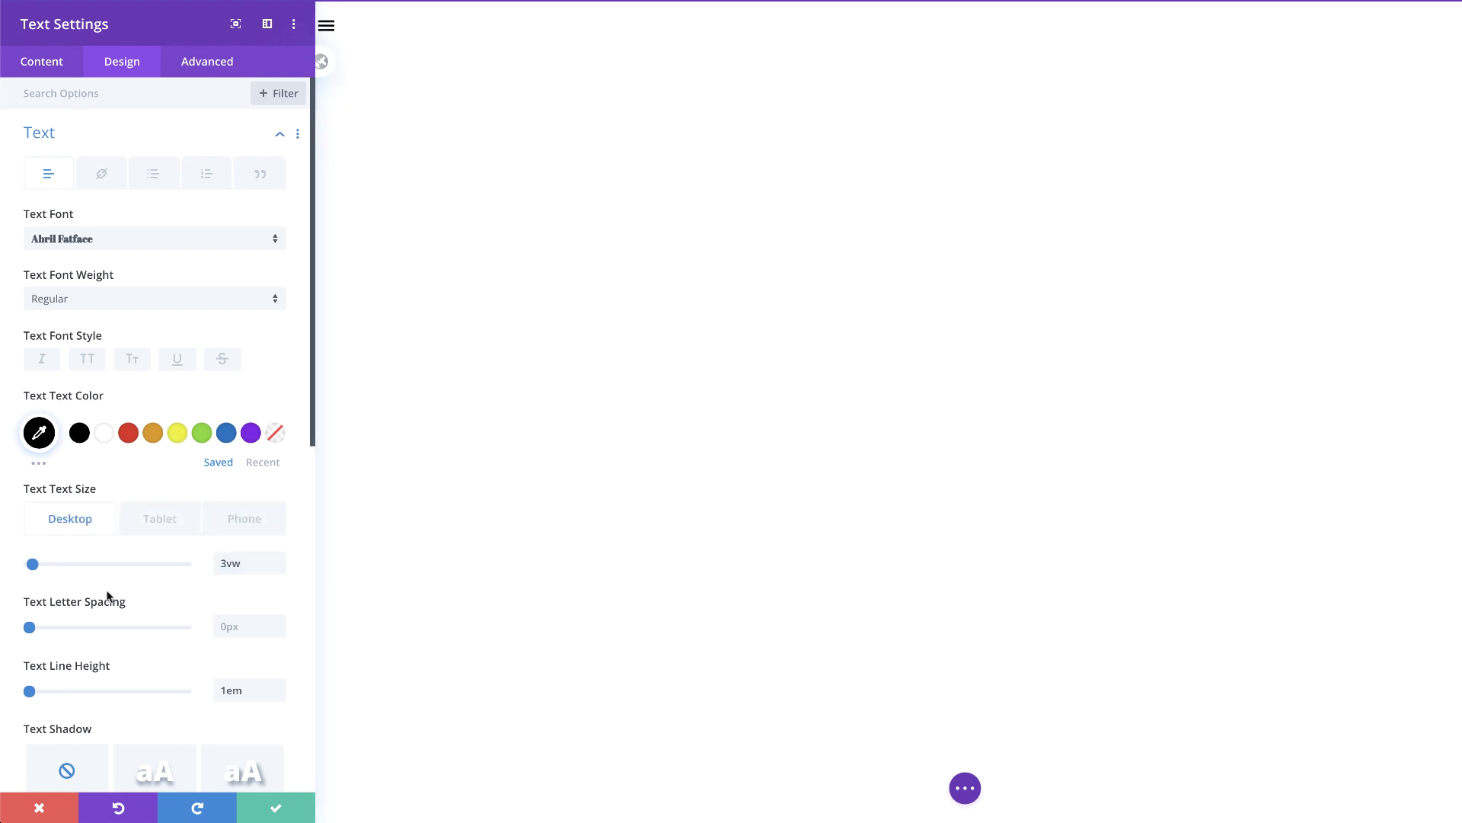
Step: Give the hamburger module linked top and bottom padding of 2vw and a left padding of 3vw
{"action": "scroll", "coordinate": [107, 597], "scroll_direction": "down", "scroll_amount": 8}
{"action": "left_click", "coordinate": [85, 547]}
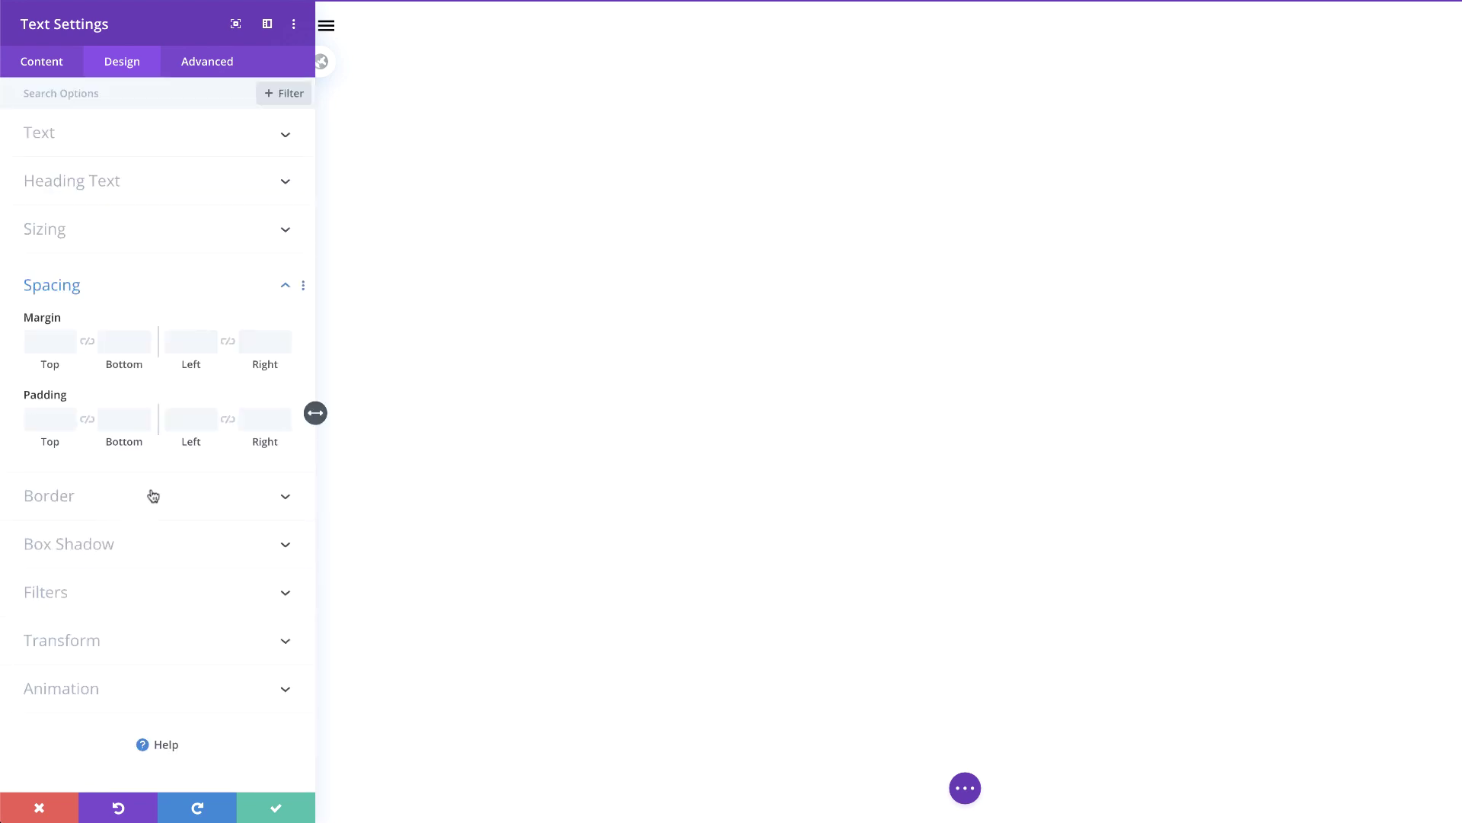
{"action": "left_click", "coordinate": [39, 416]}
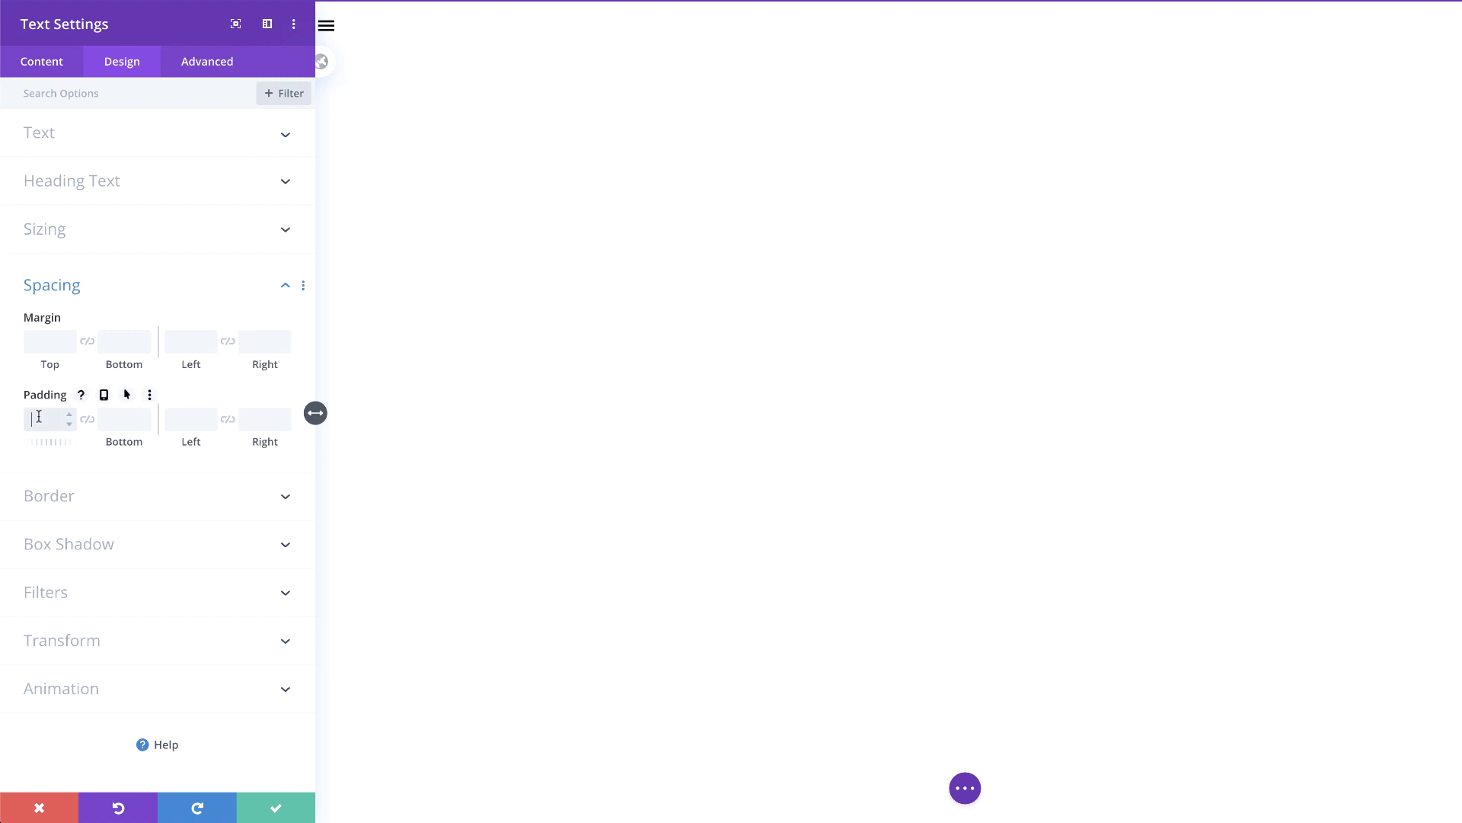
{"action": "type", "text": "2vw"}
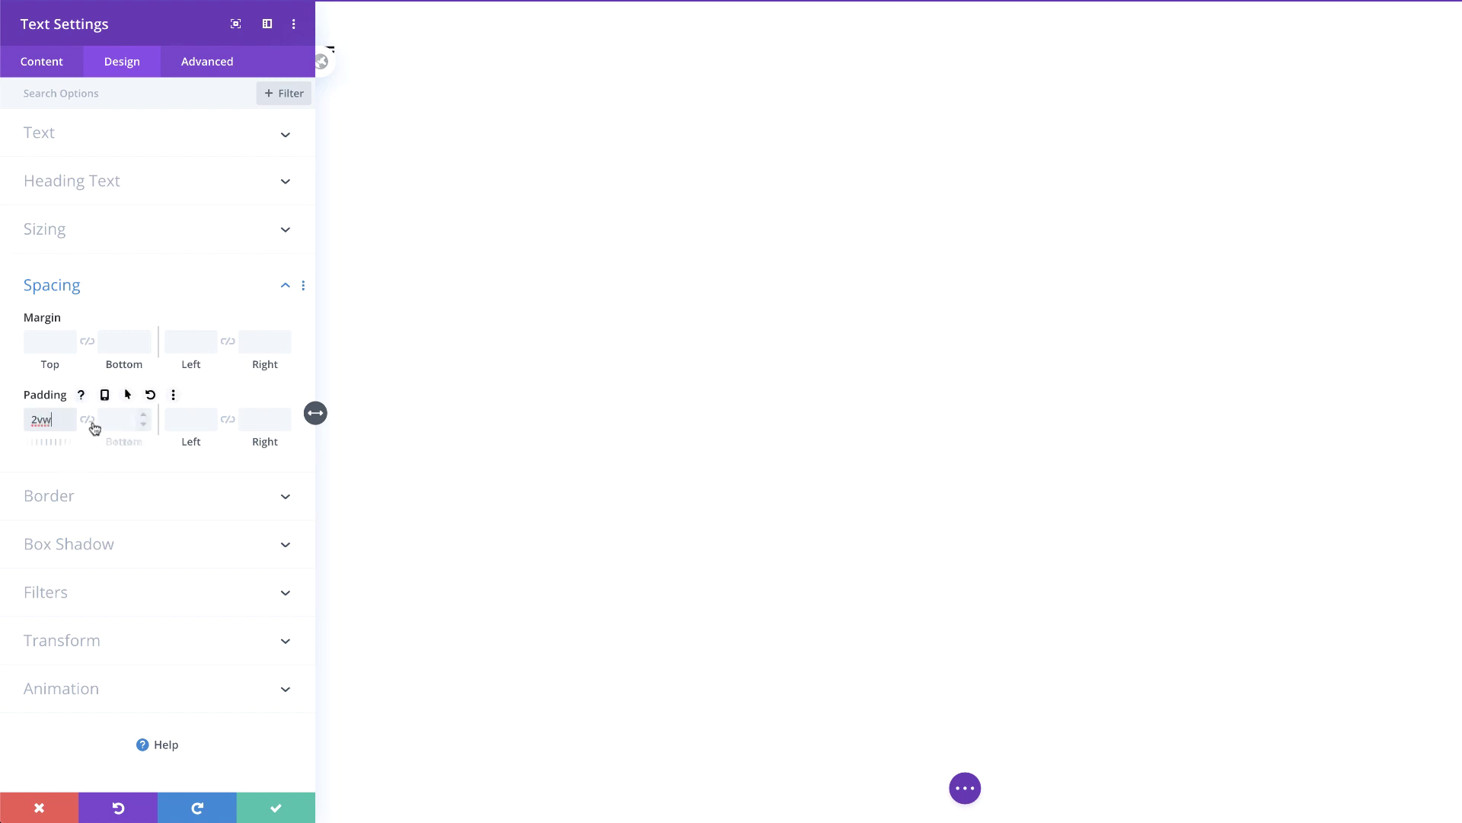
{"action": "left_click", "coordinate": [88, 422]}
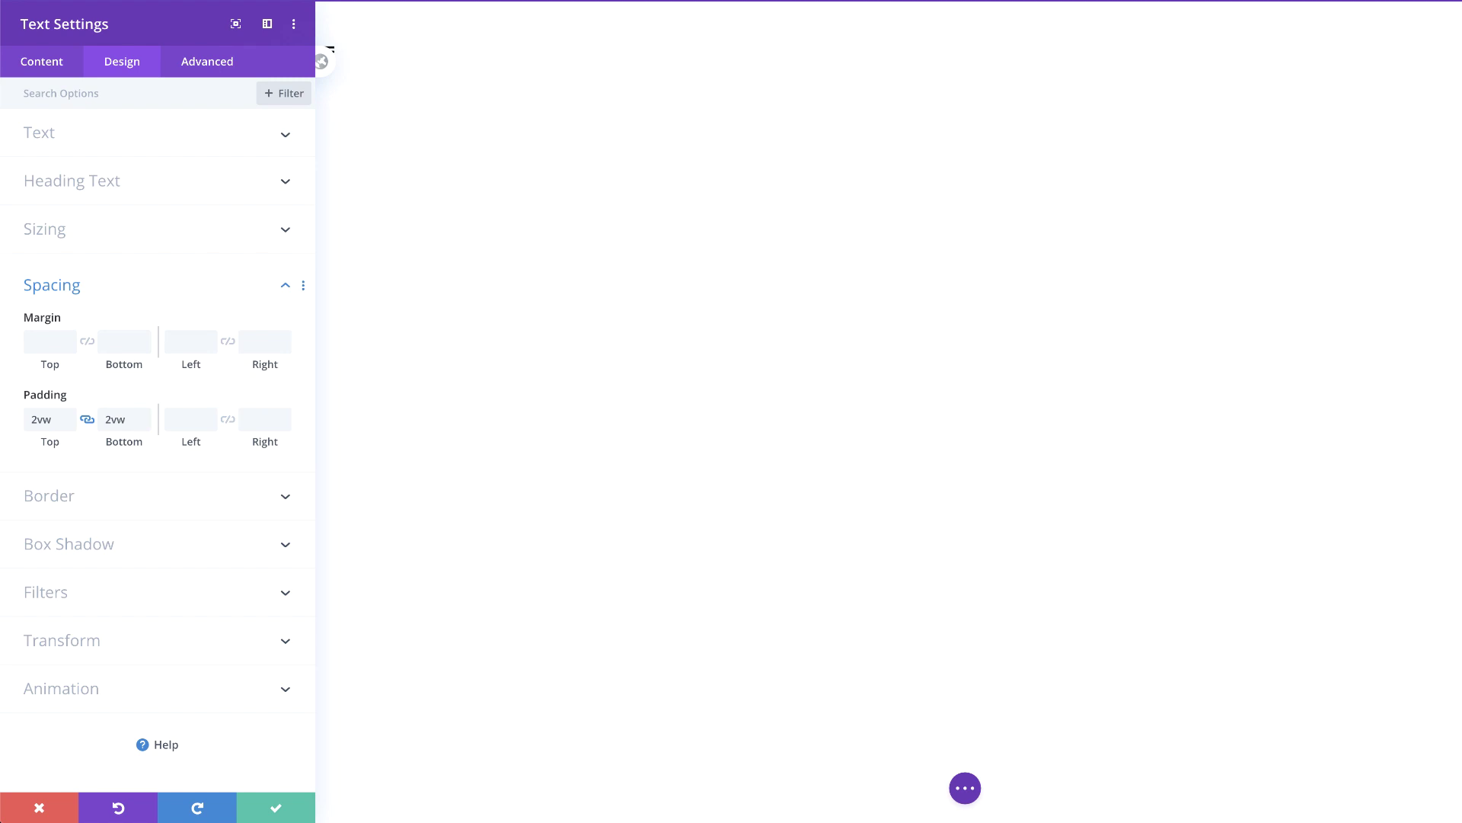
{"action": "left_click", "coordinate": [191, 420]}
{"action": "type", "text": "3vw"}
Step: Assign the CSS ID menu-open to the hamburger module and save its settings
{"action": "left_click", "coordinate": [203, 67]}
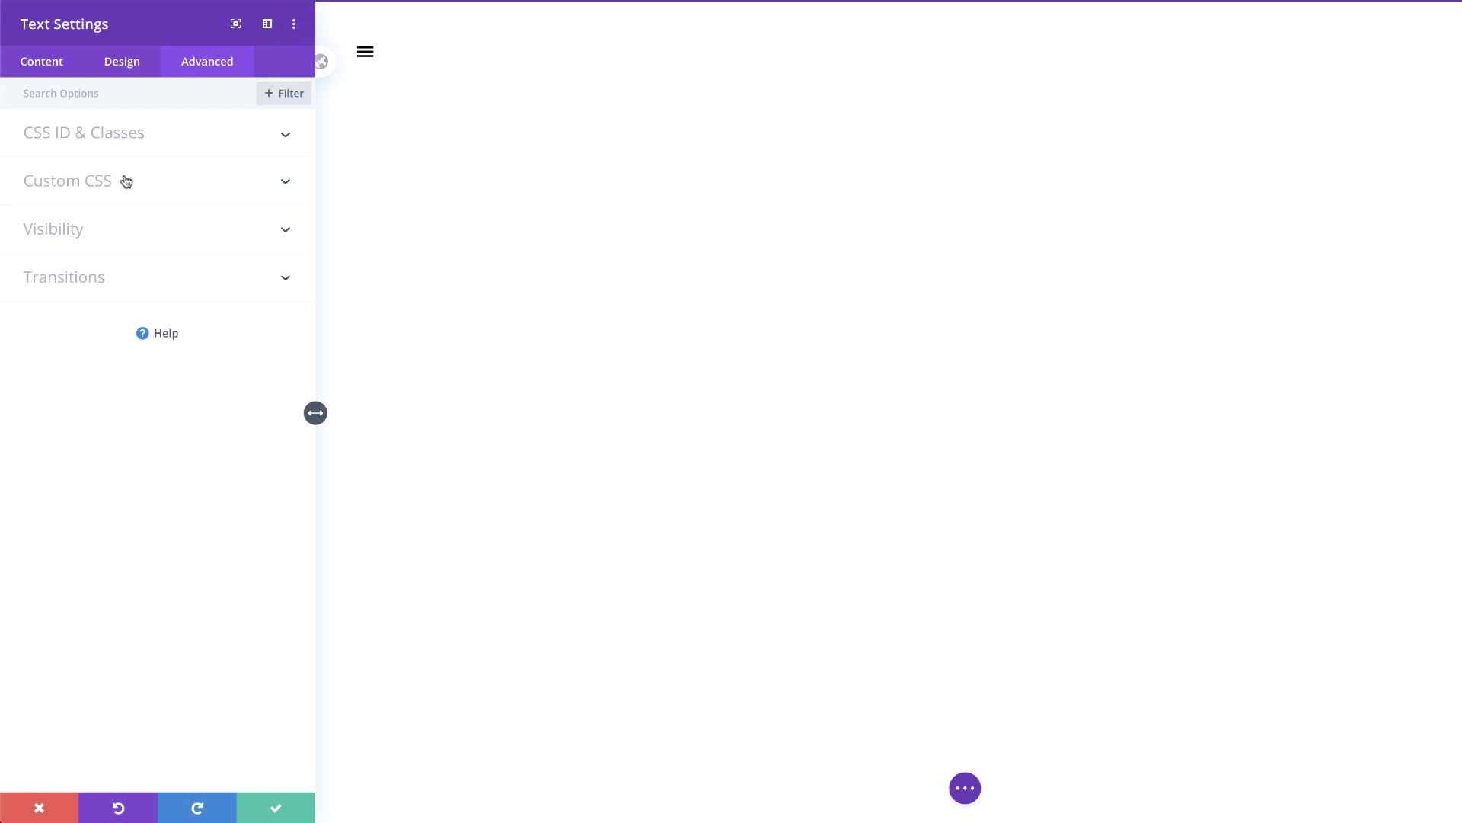
{"action": "left_click", "coordinate": [131, 138]}
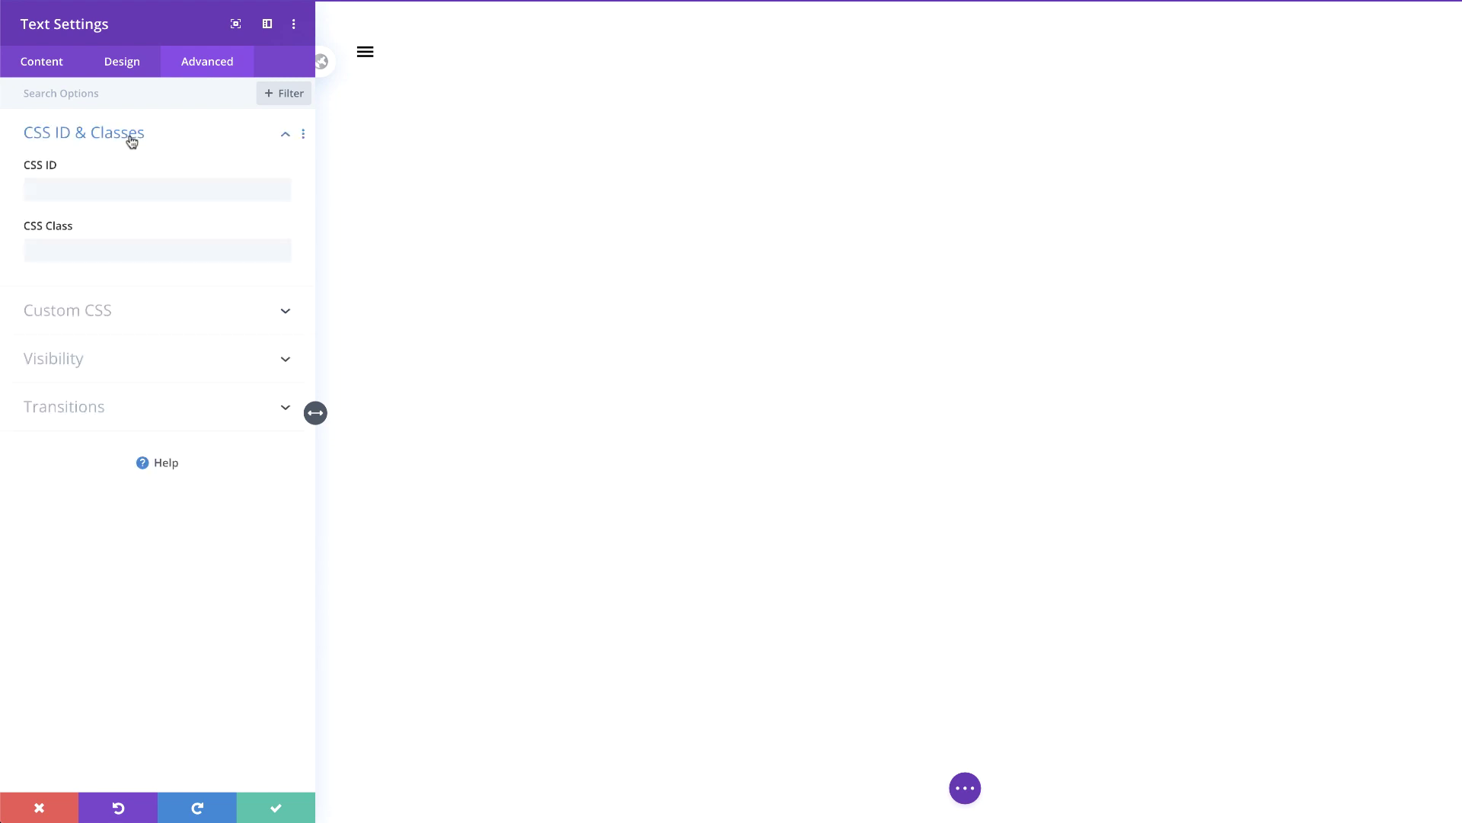
{"action": "left_click", "coordinate": [79, 187]}
{"action": "type", "text": "menu-open"}
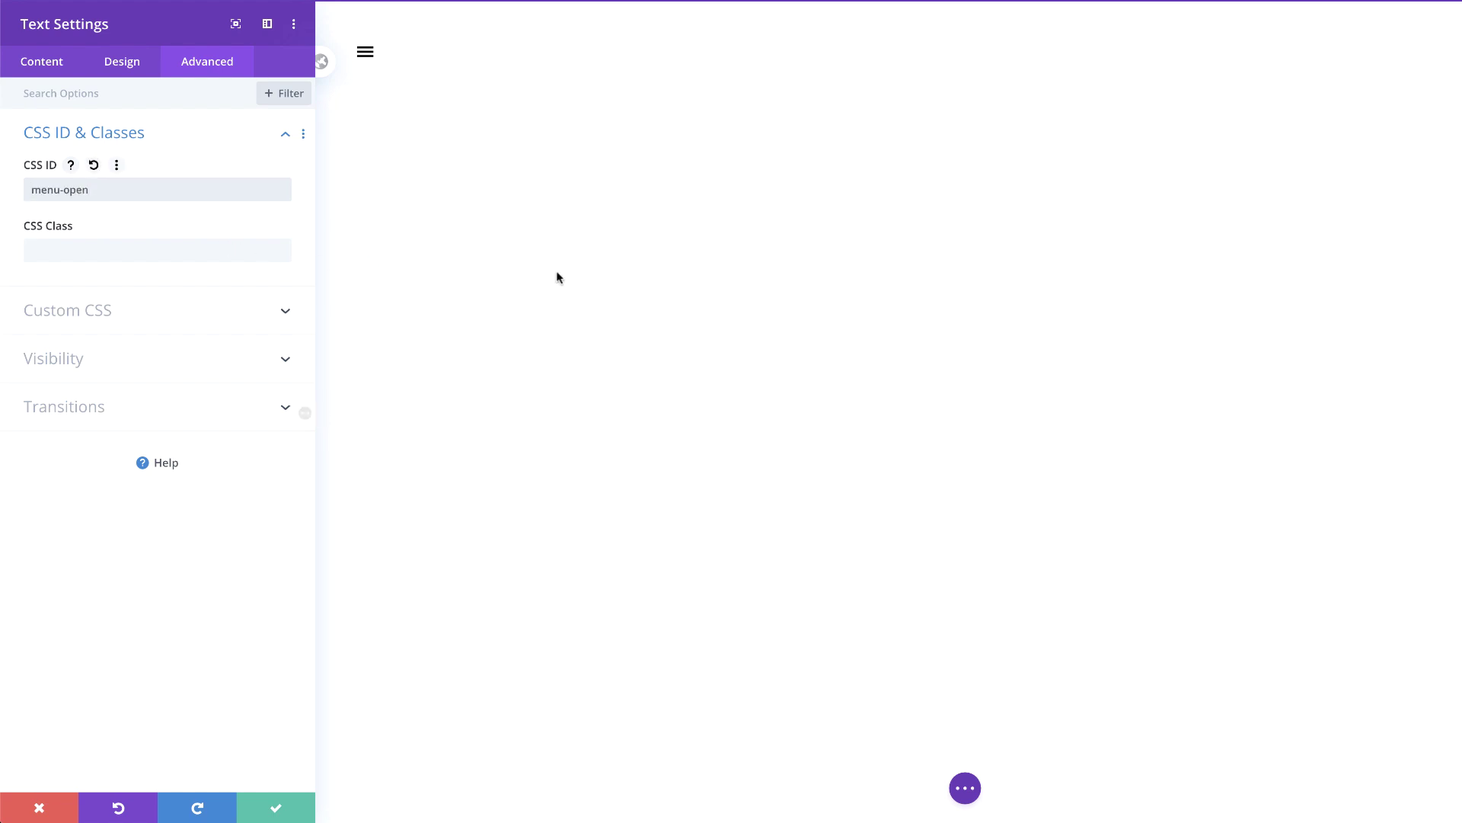
{"action": "left_click", "coordinate": [275, 807]}
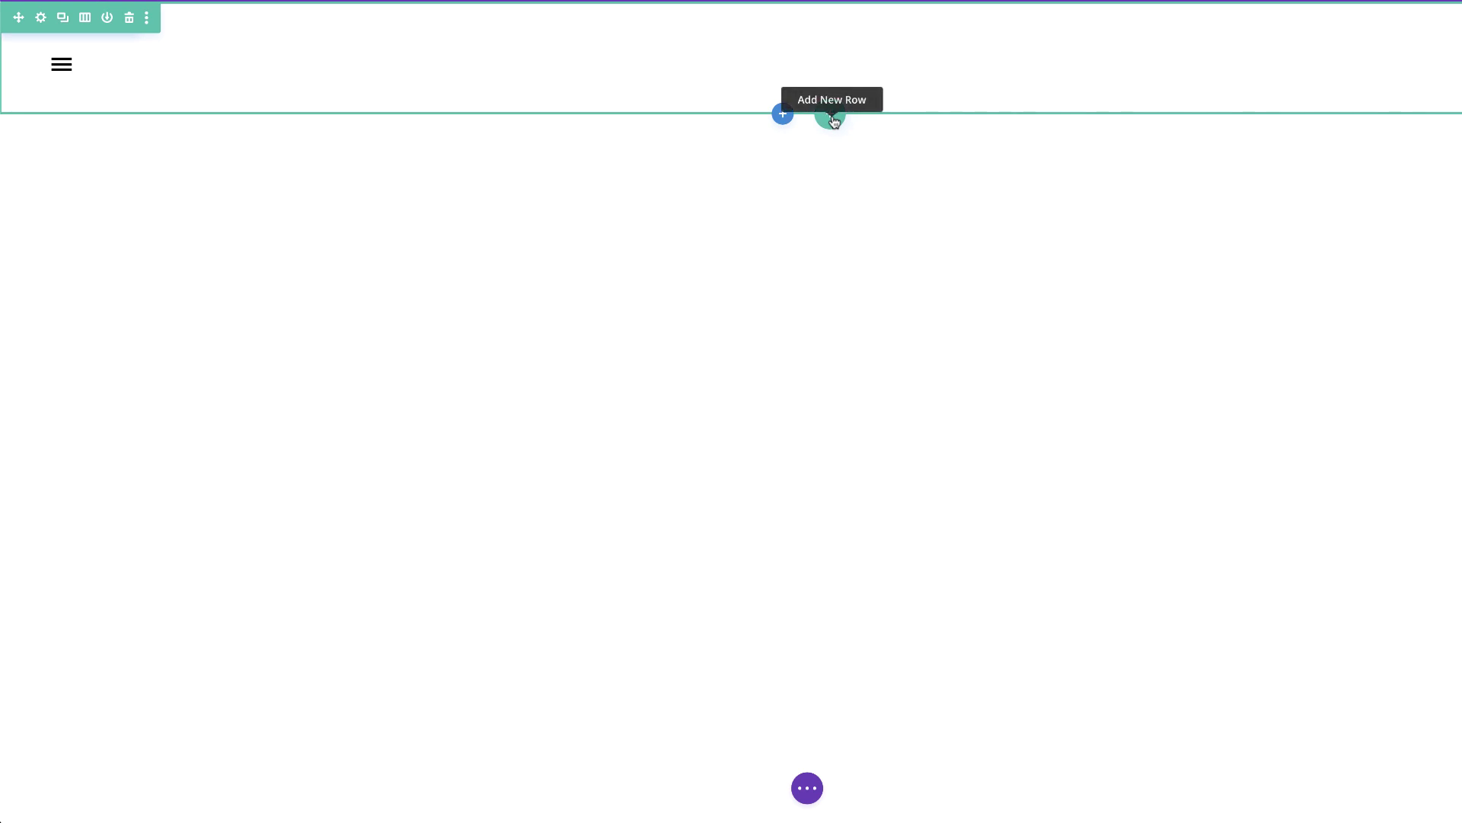
Step: Add a one-column row below the hamburger row, without inserting a module
{"action": "left_click", "coordinate": [832, 116]}
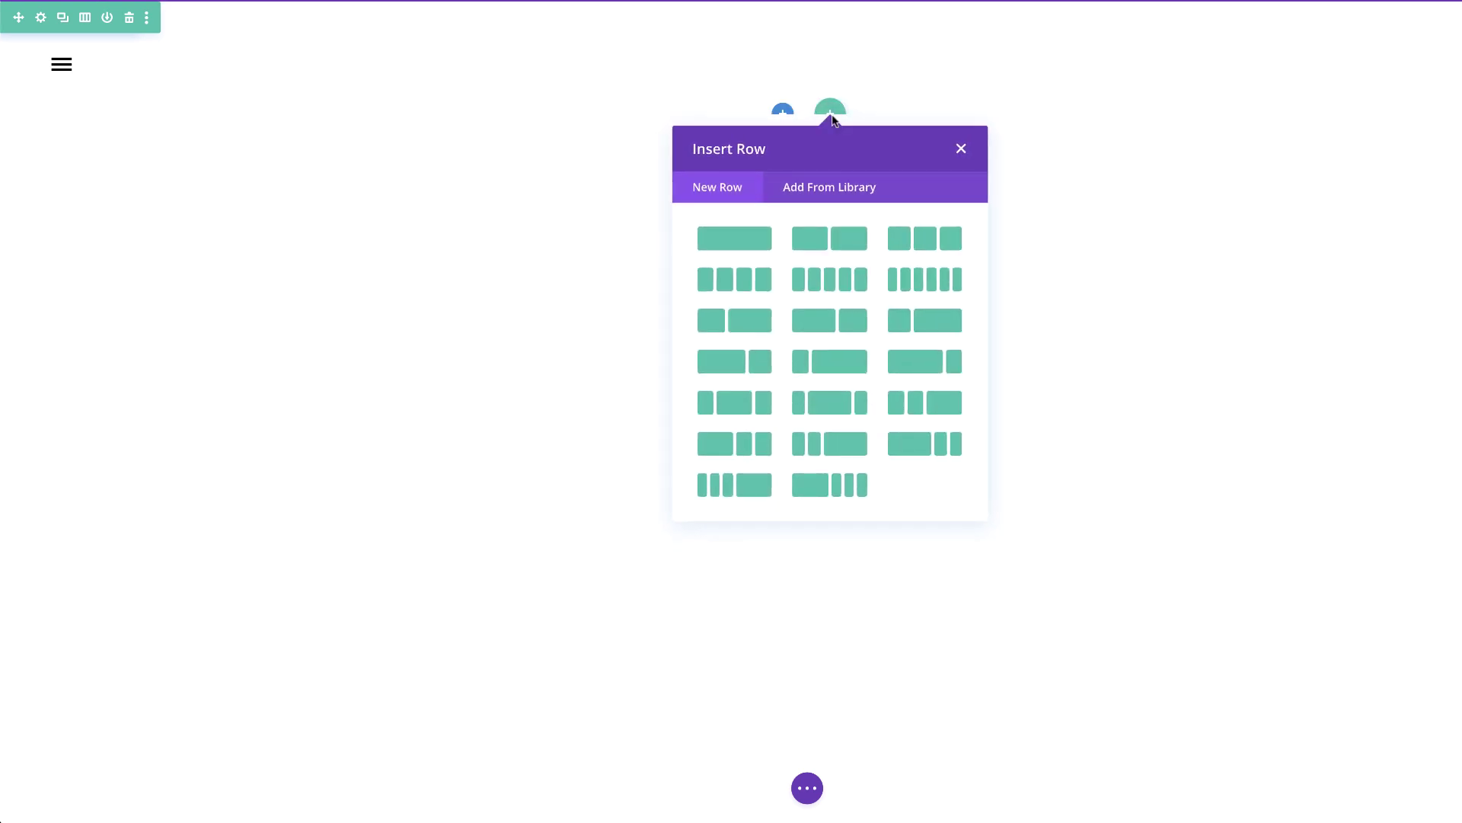
{"action": "left_click", "coordinate": [756, 242]}
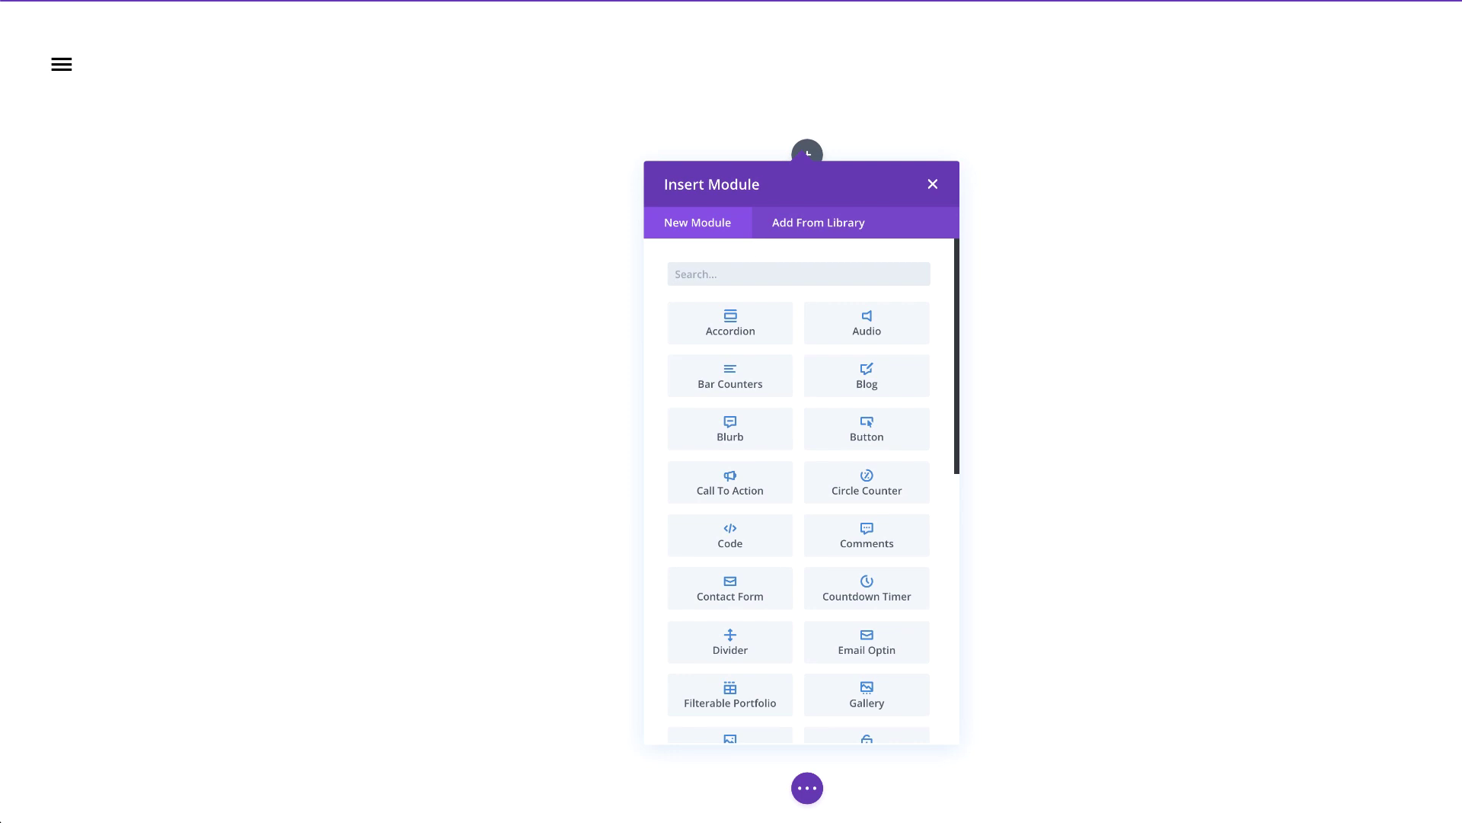
{"action": "left_click", "coordinate": [935, 185]}
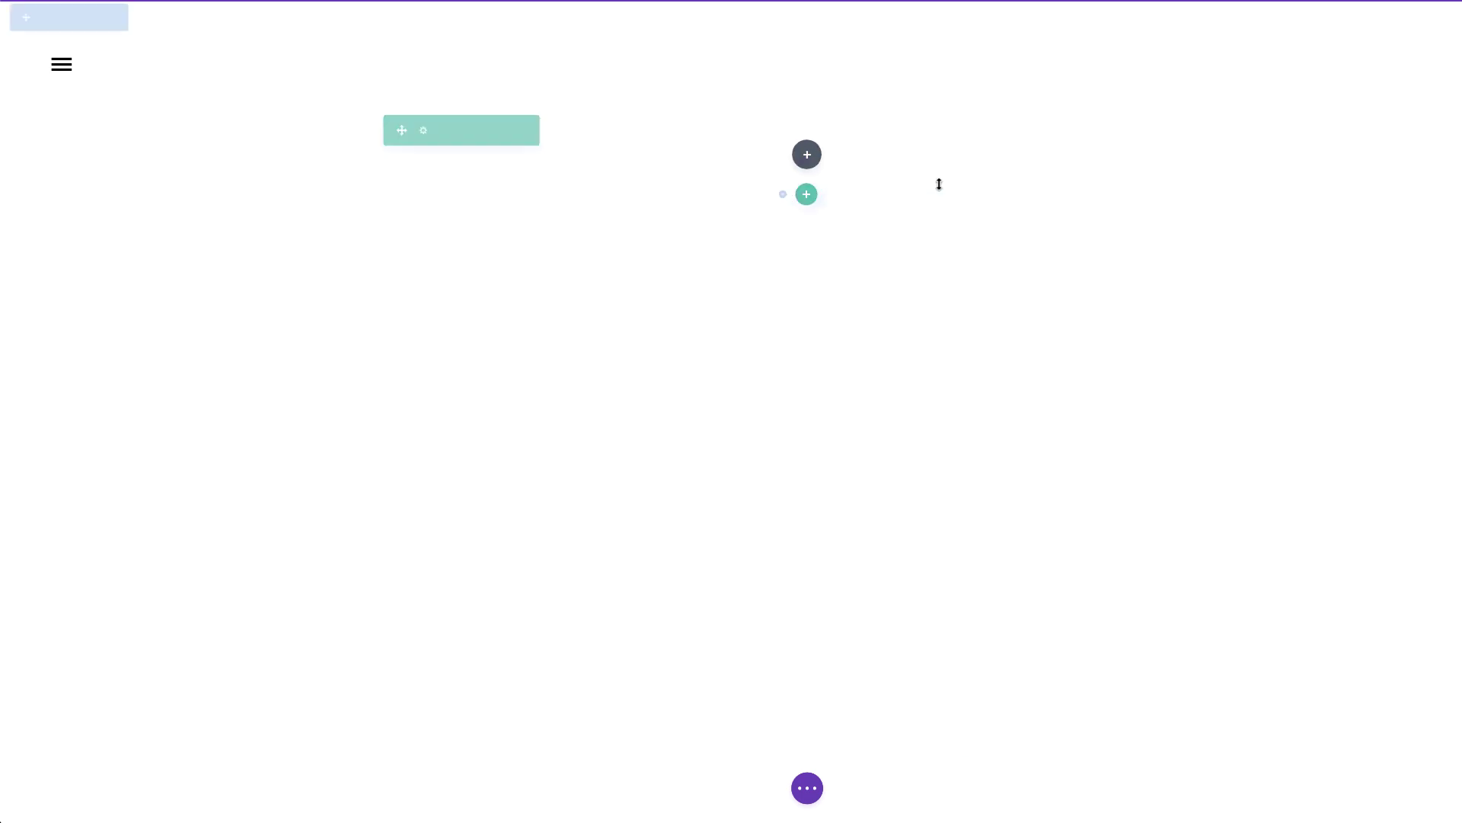
Step: Set the new row's width and max width to 100%
{"action": "left_click", "coordinate": [423, 132]}
{"action": "left_click", "coordinate": [119, 64]}
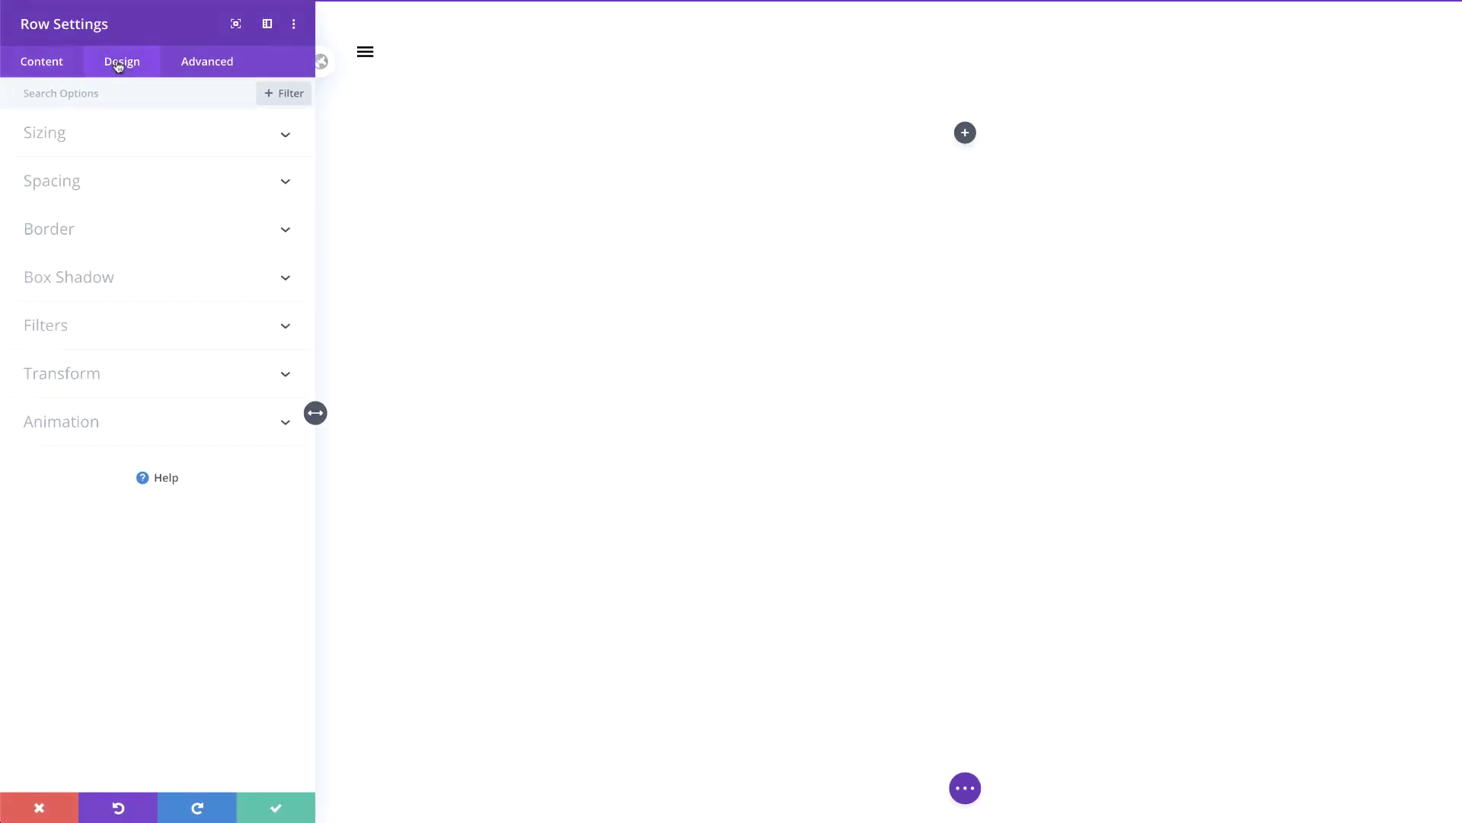
{"action": "left_click", "coordinate": [76, 143]}
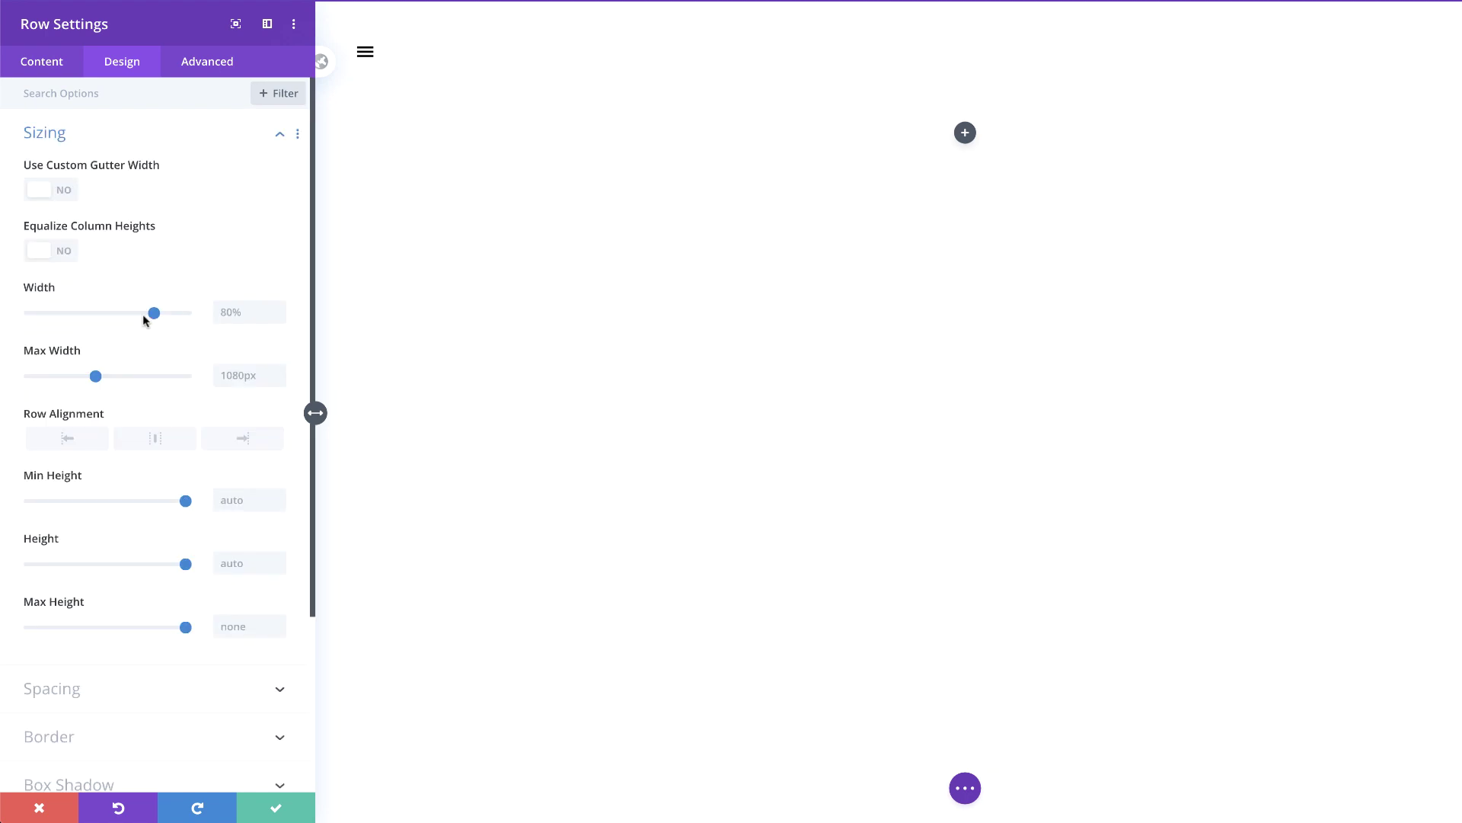
{"action": "left_click_drag", "start_coordinate": [153, 313], "coordinate": [192, 319]}
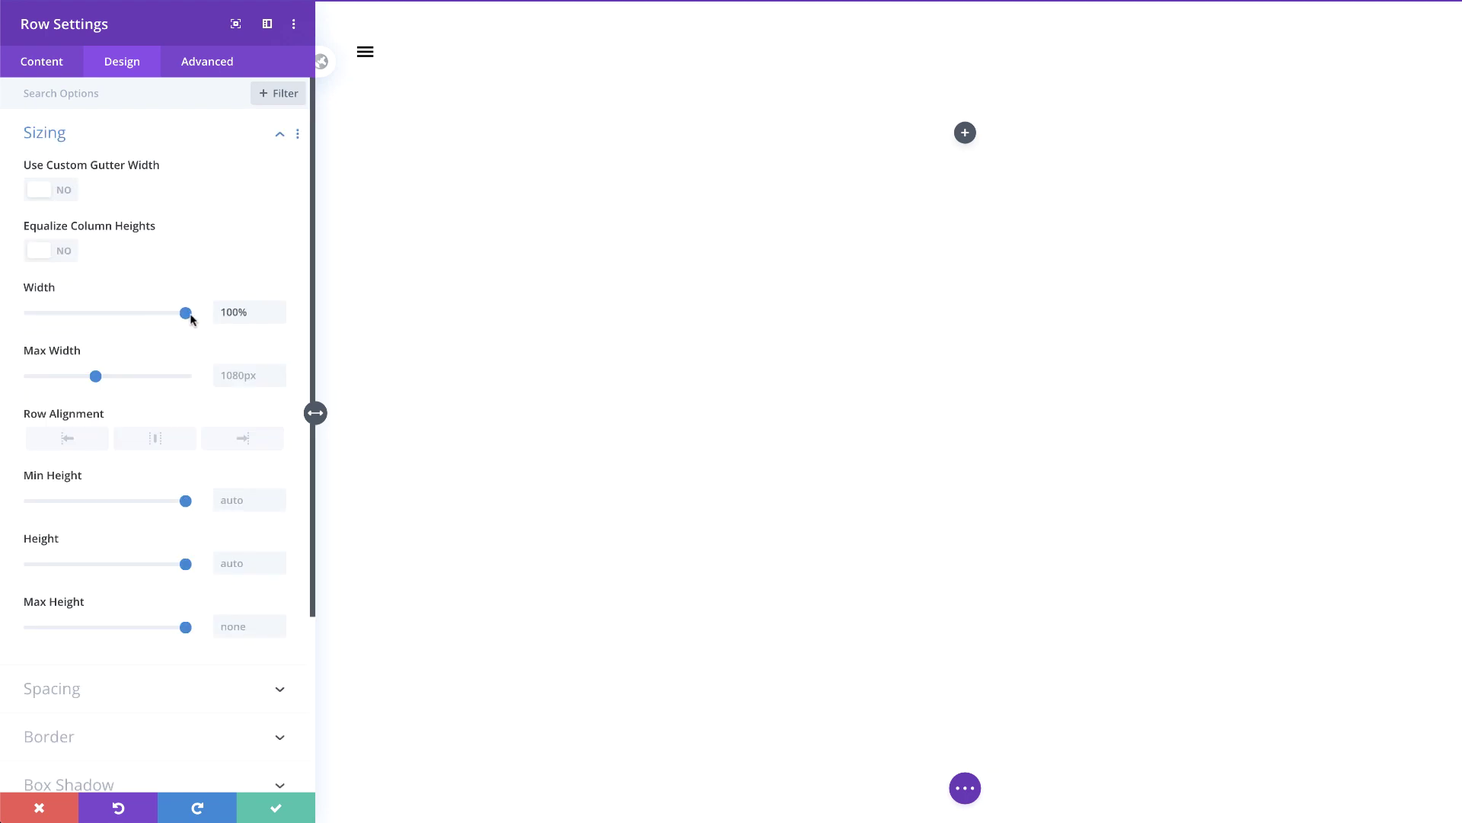
{"action": "left_click", "coordinate": [239, 375]}
{"action": "type", "text": "100"}
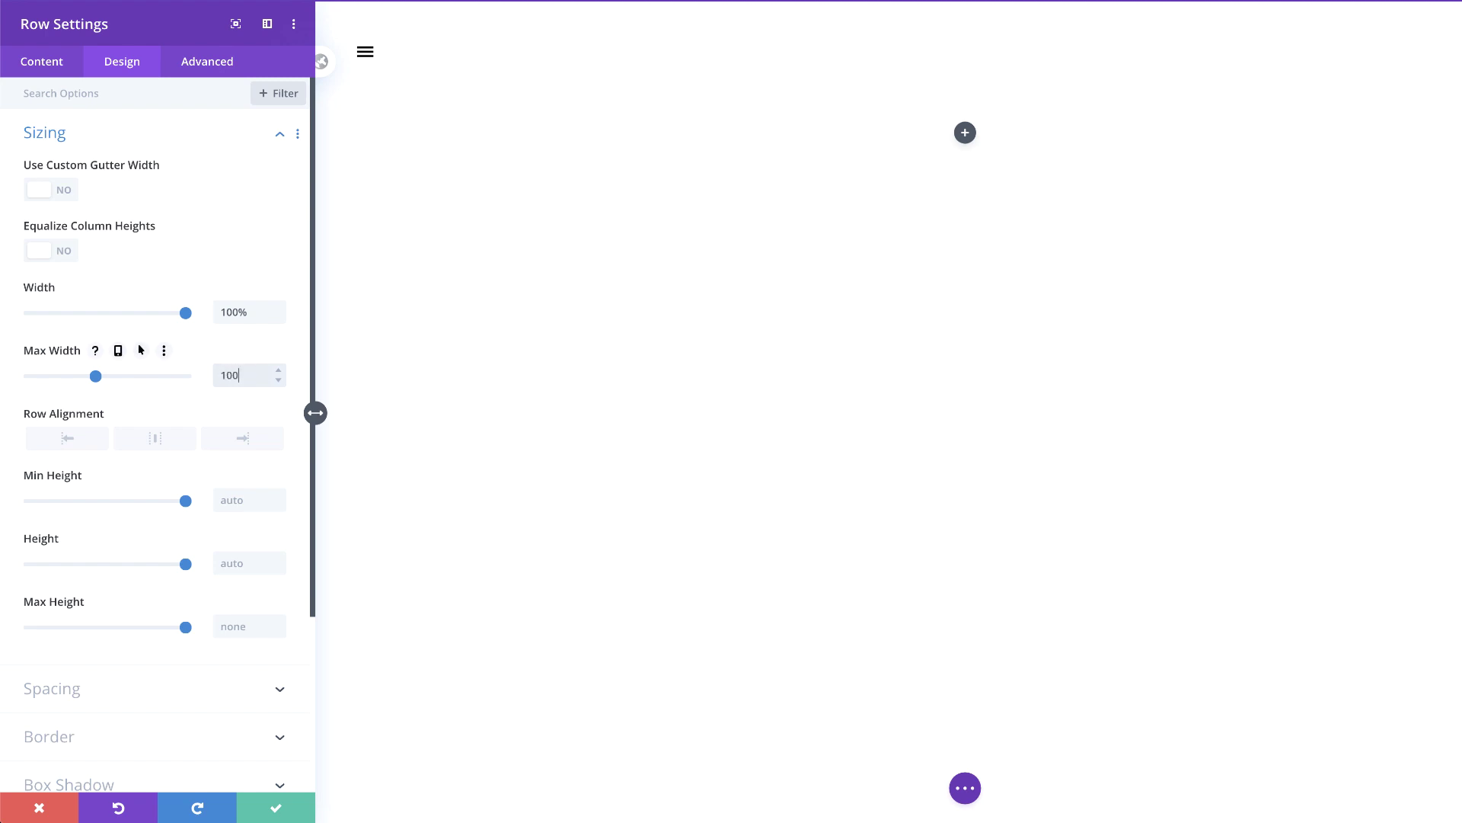
{"action": "left_click", "coordinate": [627, 655]}
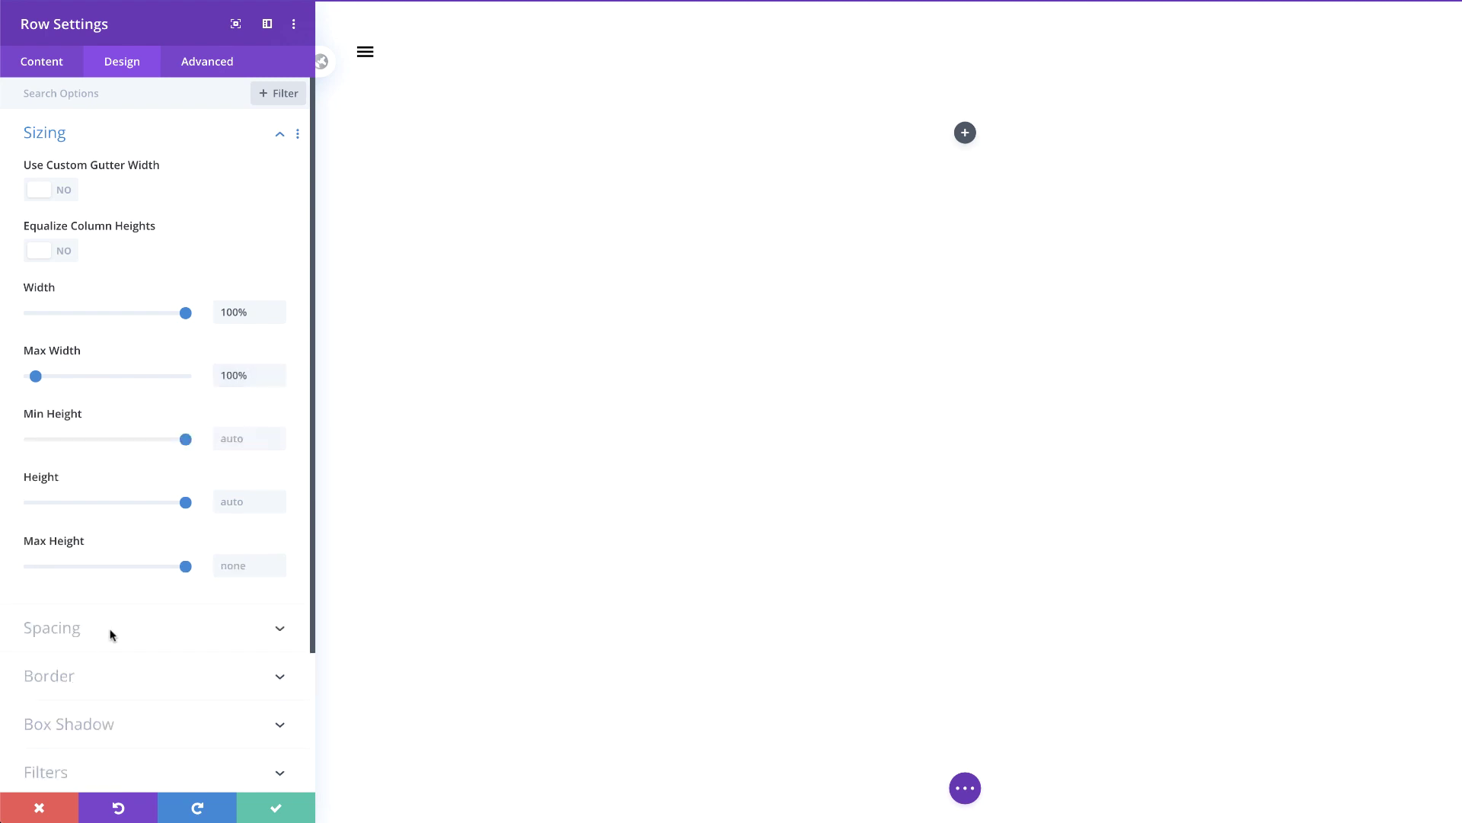
Step: Give the new row linked 2vw top and bottom margins and linked 19vw left and right padding, and save the row settings
{"action": "left_click", "coordinate": [77, 631]}
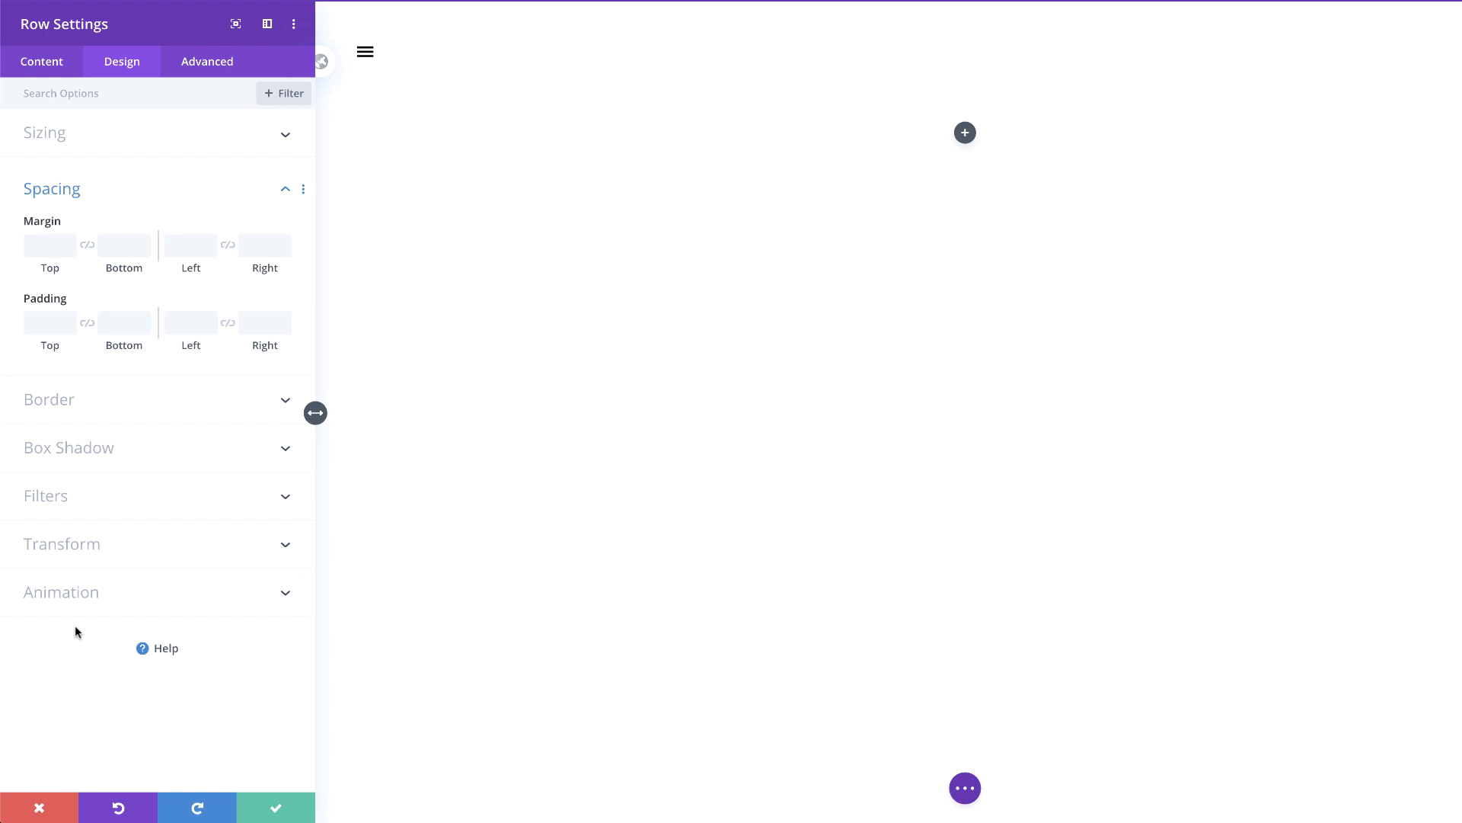
{"action": "left_click", "coordinate": [44, 249]}
{"action": "type", "text": "2vw"}
{"action": "left_click", "coordinate": [87, 246]}
{"action": "left_click", "coordinate": [227, 323]}
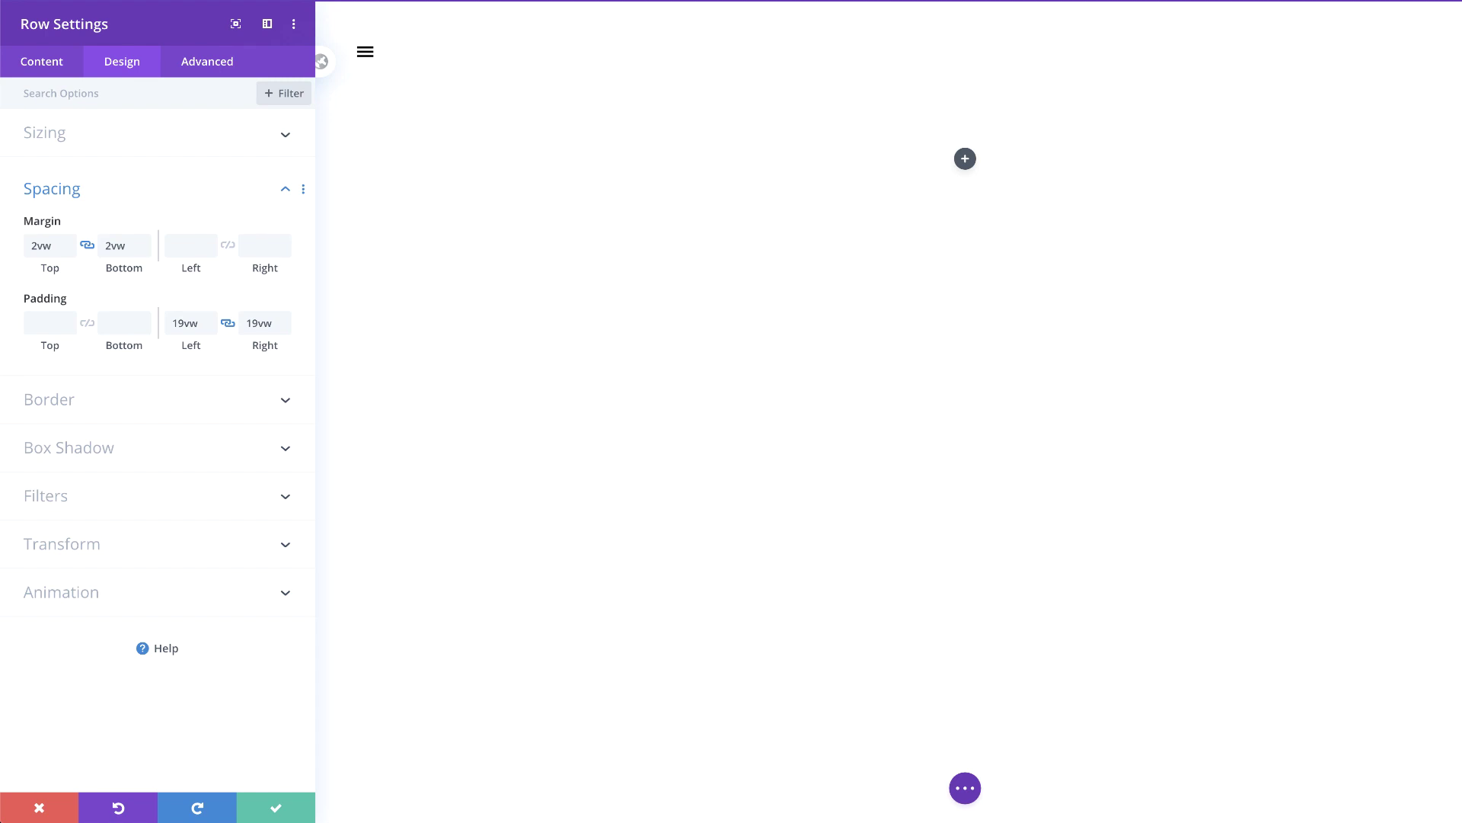
{"action": "left_click", "coordinate": [276, 807]}
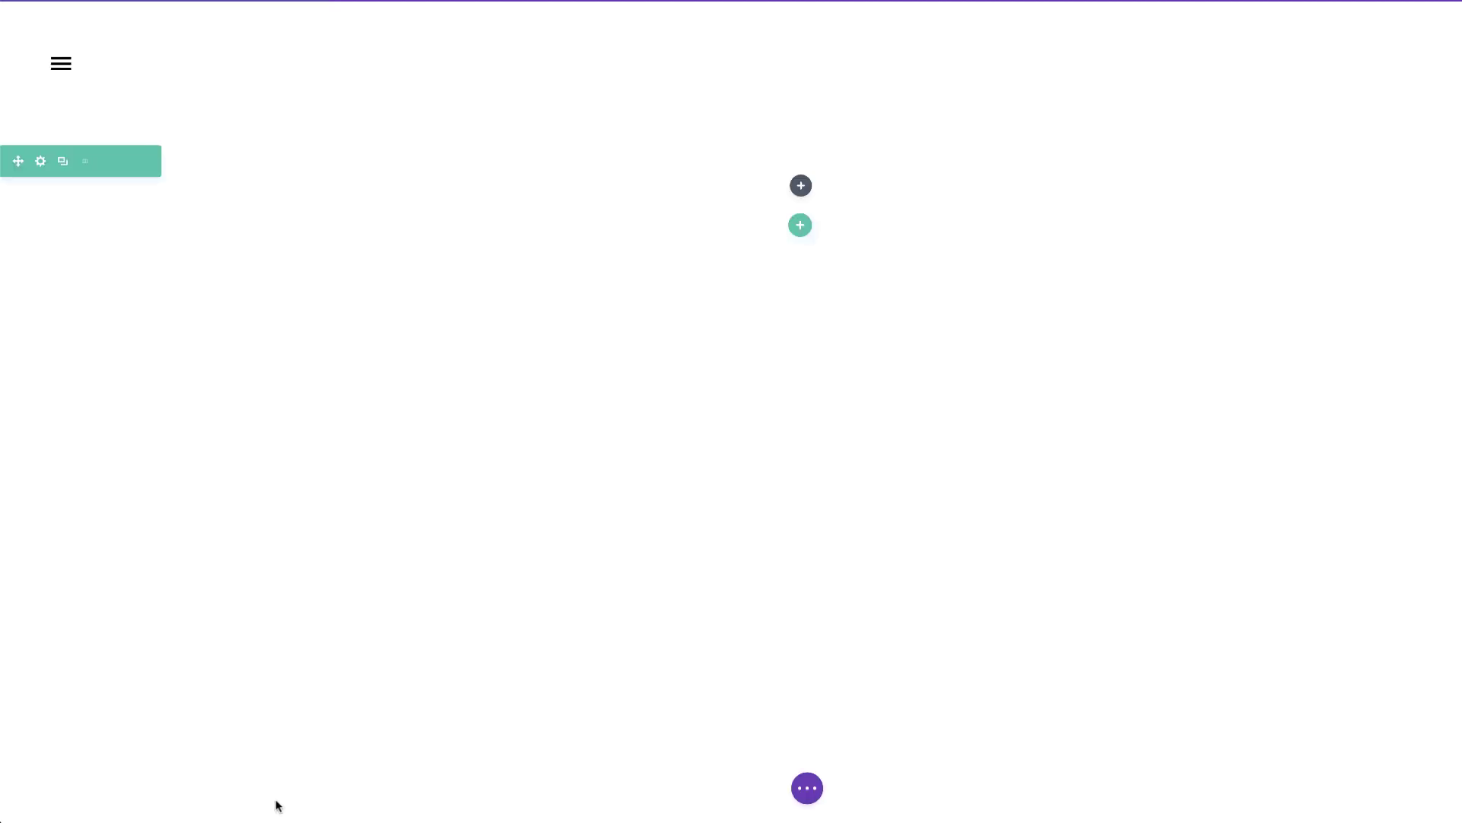
Step: Add a Text module to the new row and replace its placeholder content with "Home"
{"action": "left_click", "coordinate": [807, 188]}
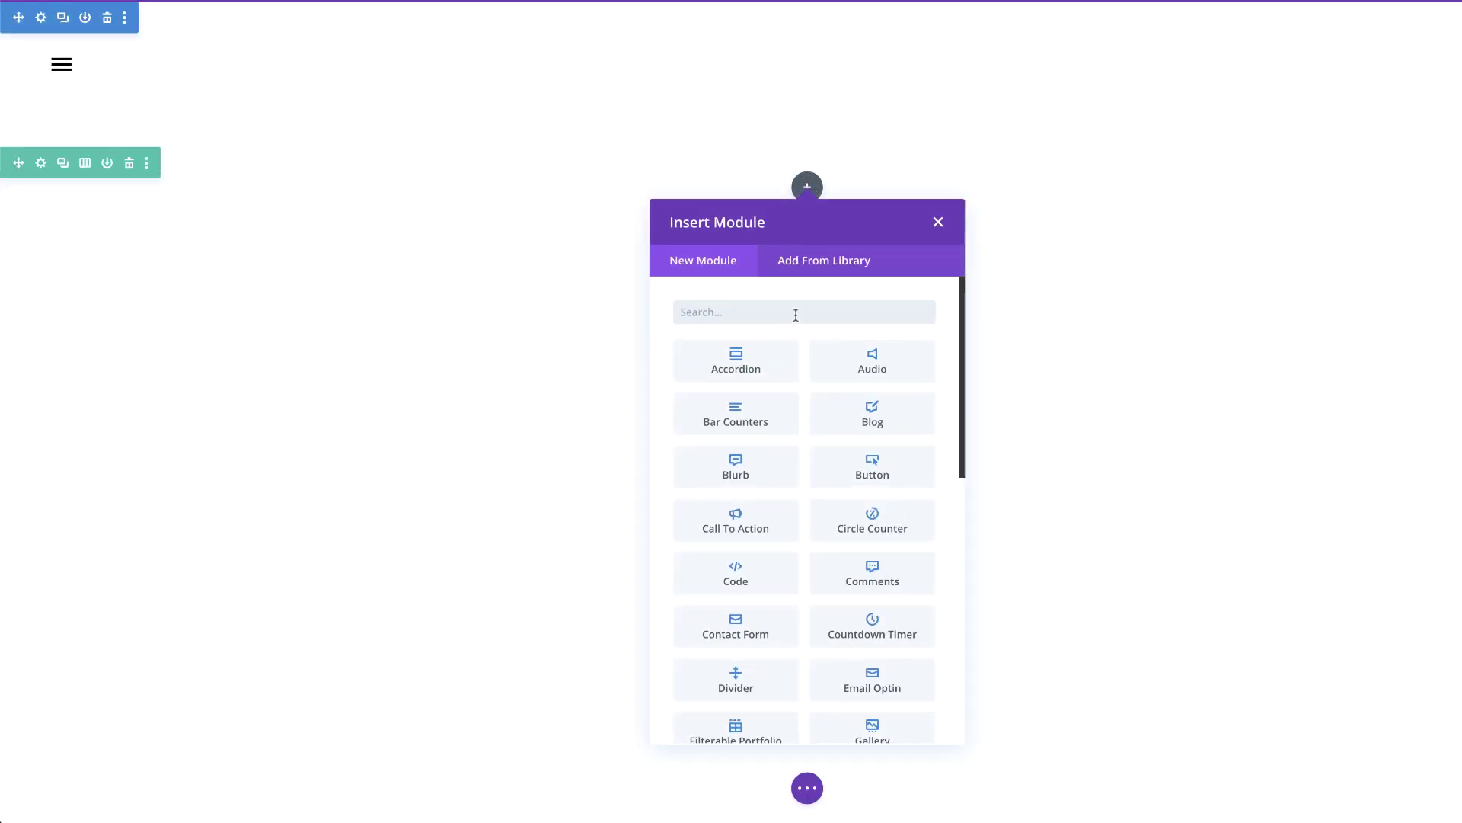
{"action": "type", "text": "text"}
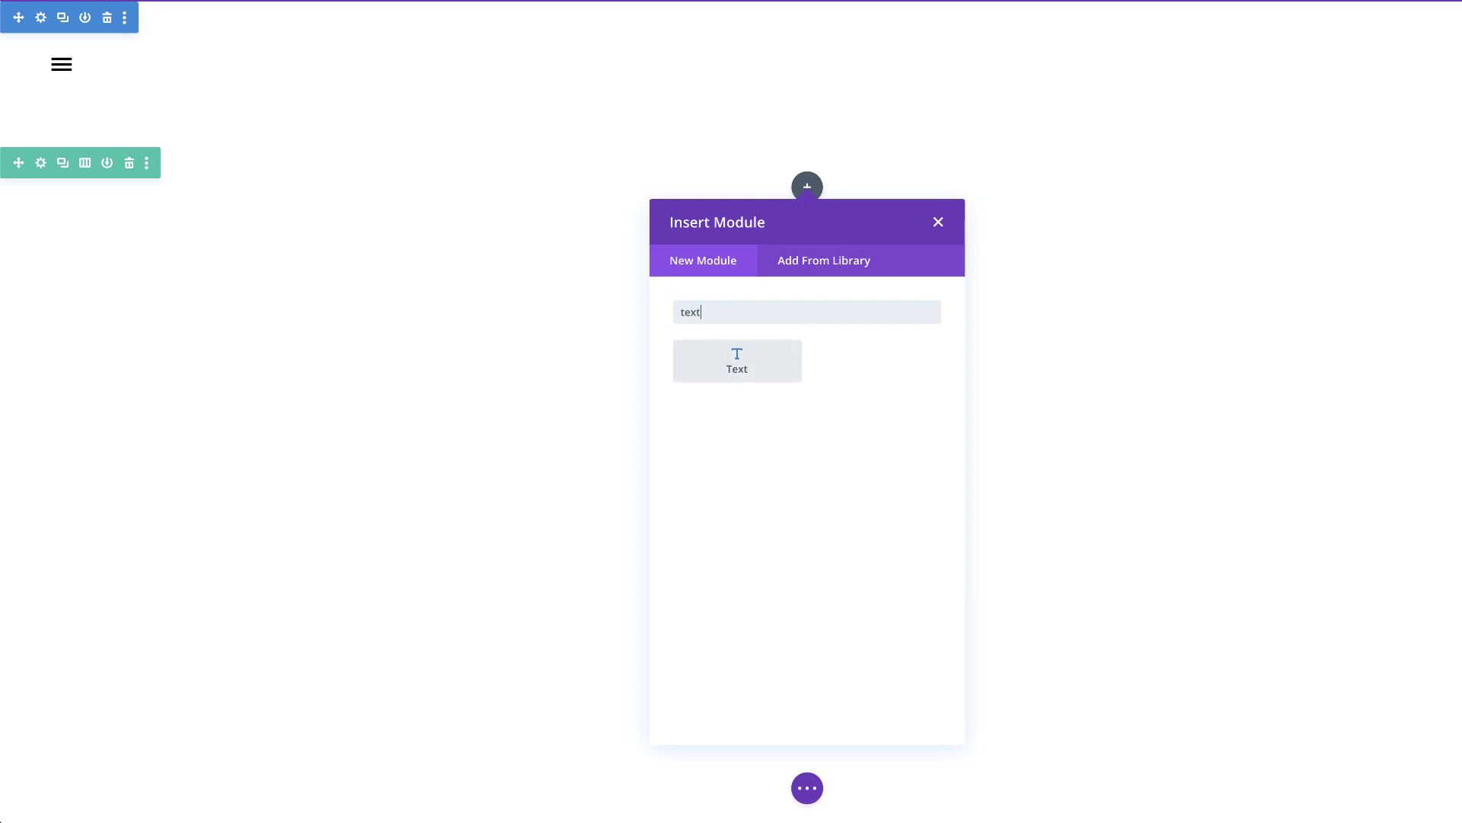
{"action": "left_click", "coordinate": [737, 360]}
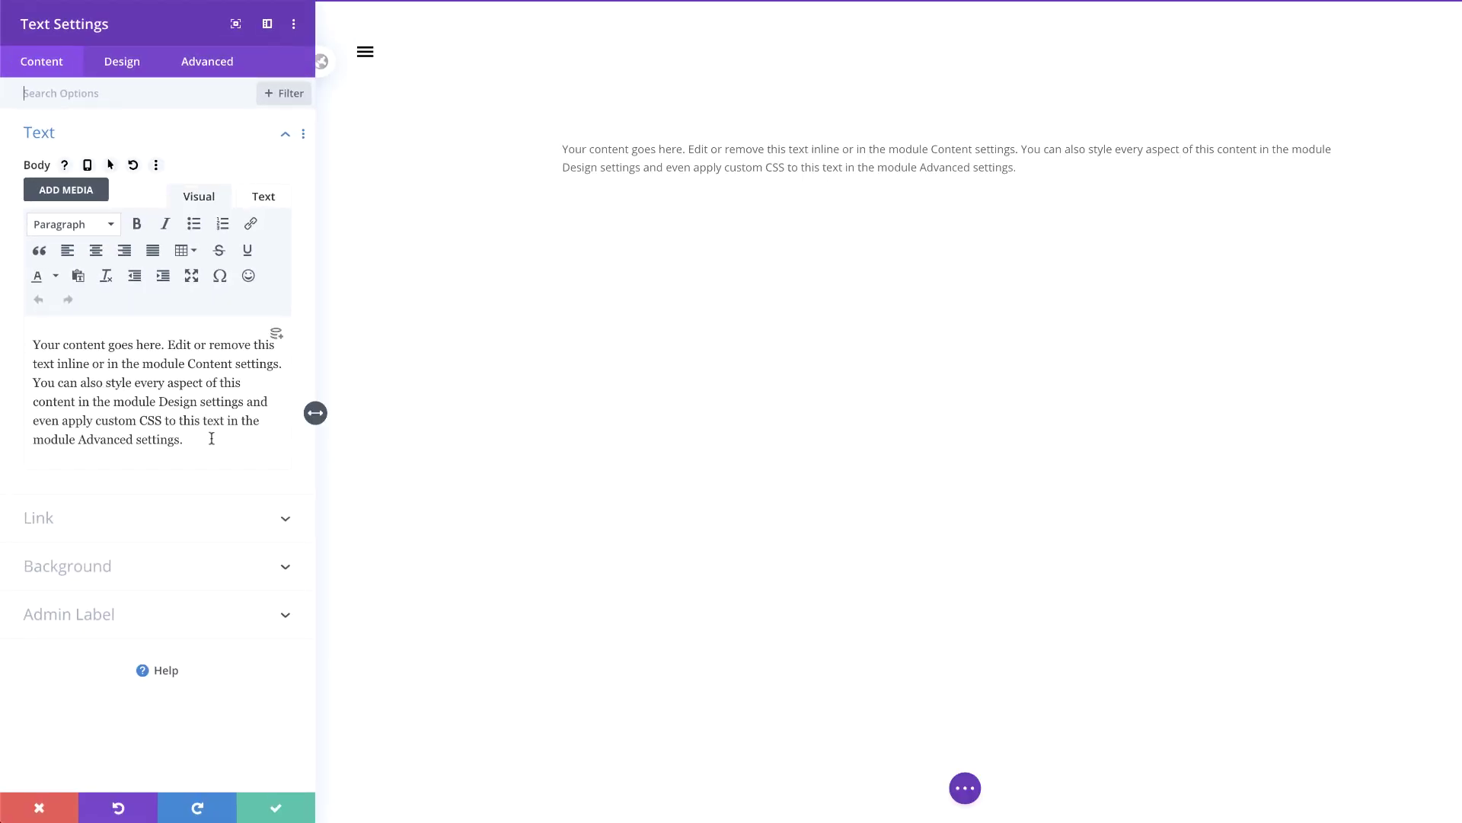
{"action": "left_click_drag", "start_coordinate": [201, 440], "coordinate": [2, 320]}
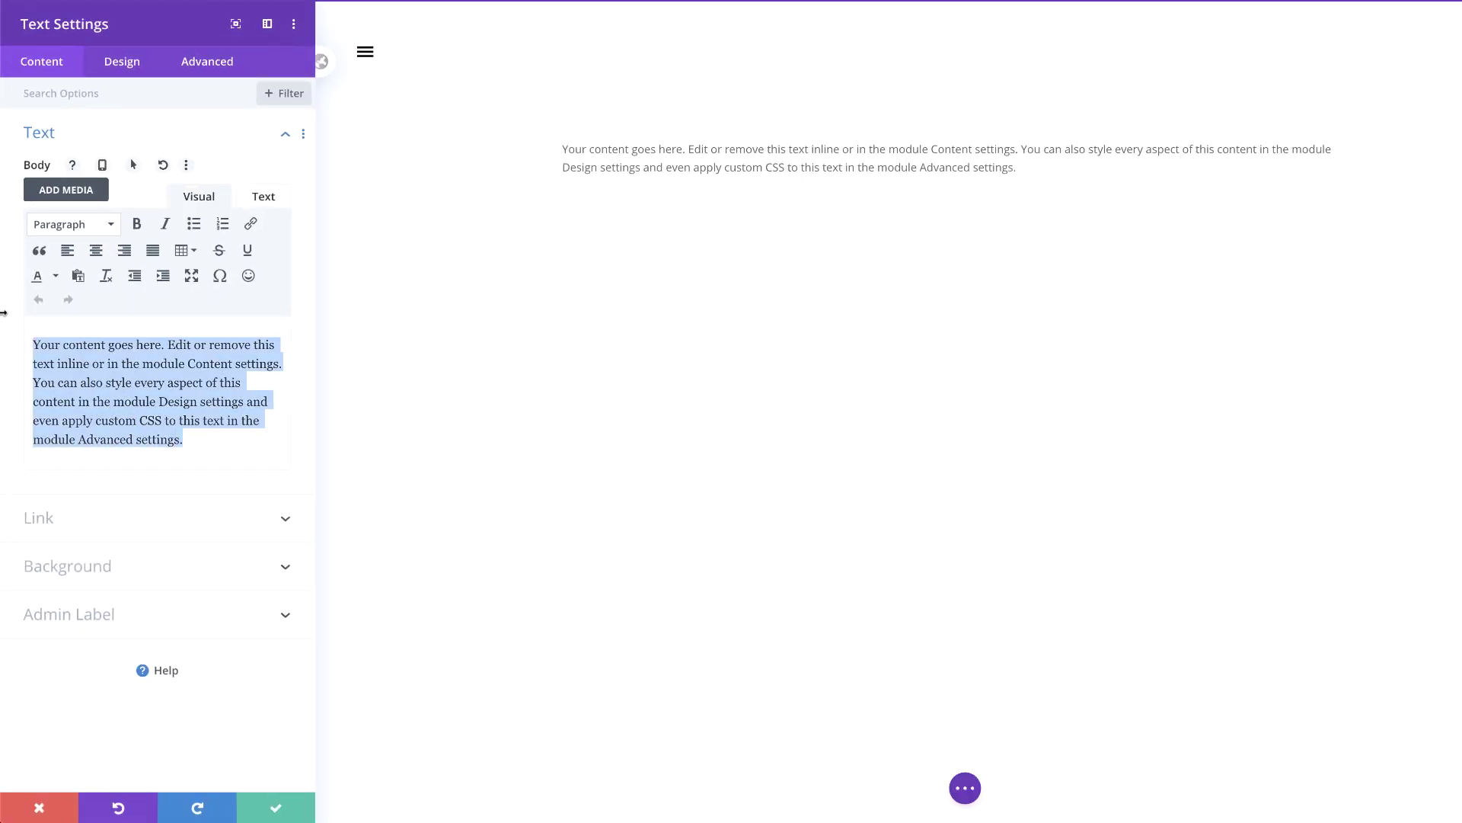
{"action": "type", "text": "Home"}
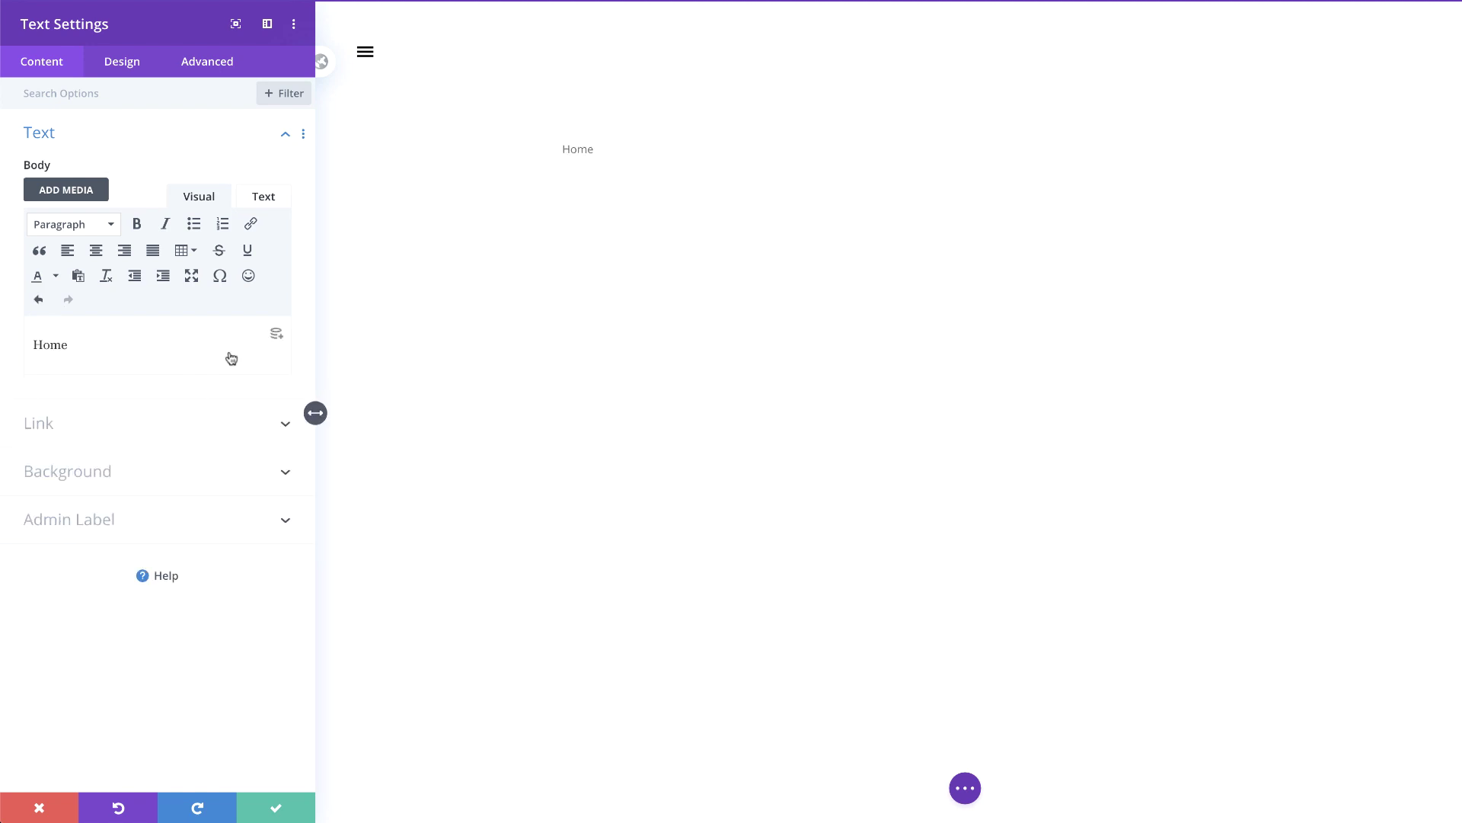
{"action": "left_click", "coordinate": [580, 150]}
{"action": "left_click", "coordinate": [52, 424]}
{"action": "left_click", "coordinate": [60, 246]}
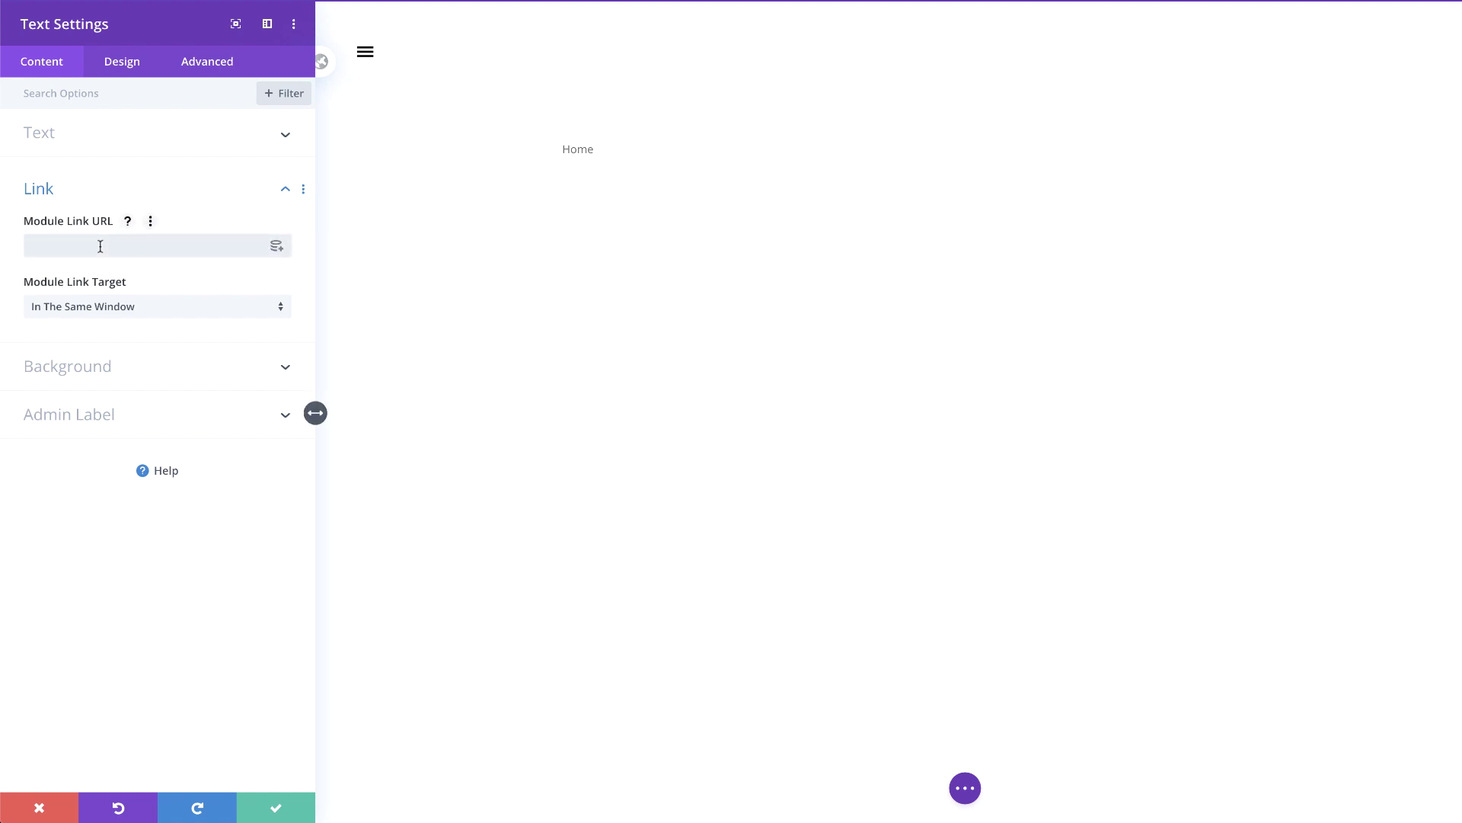
{"action": "type", "text": "http://ex.local/"}
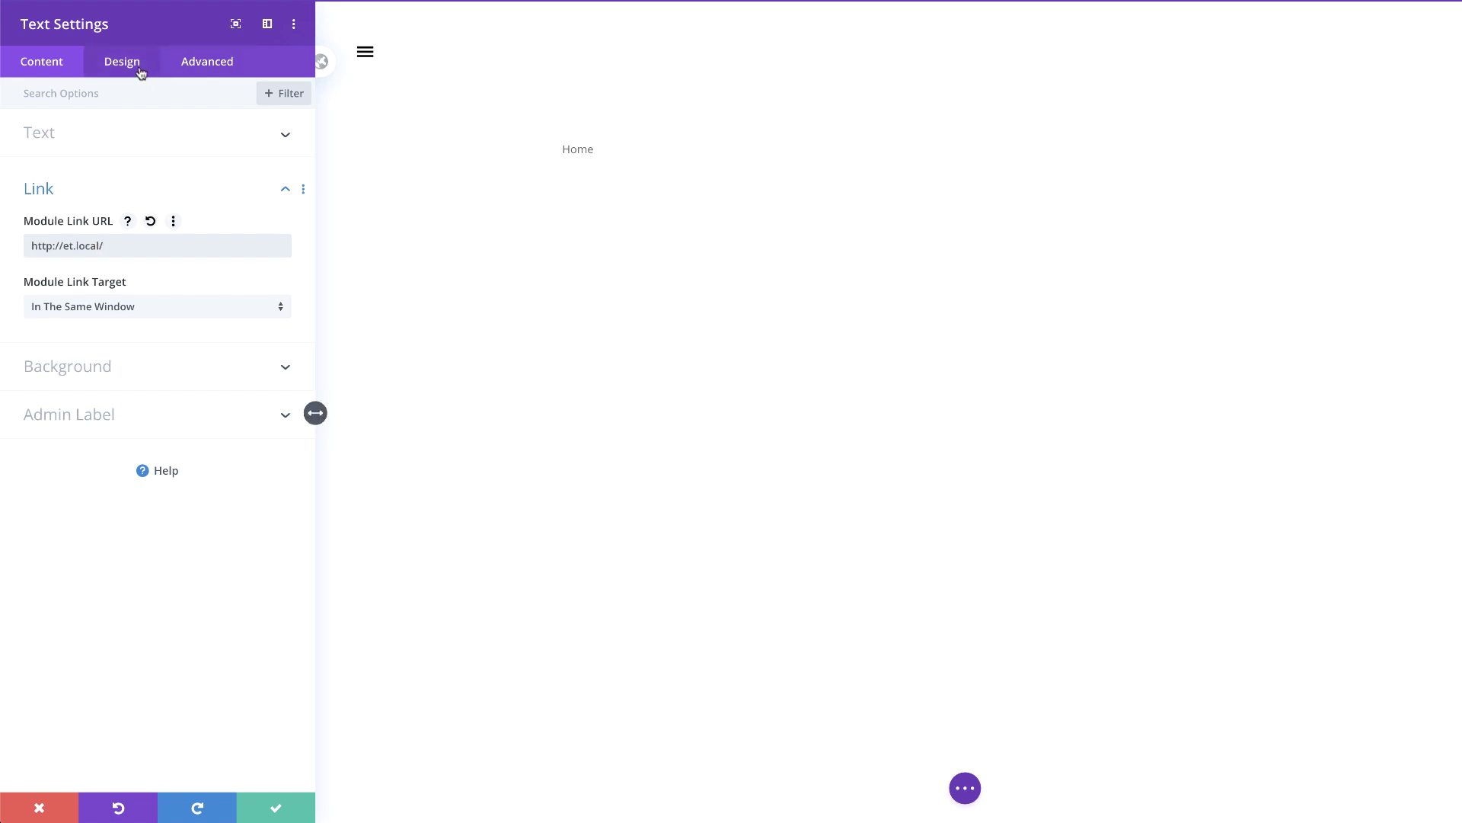
Step: Style the Home text module with the Poppins font, Semi Bold weight and black (#000000) text color
{"action": "left_click", "coordinate": [139, 69]}
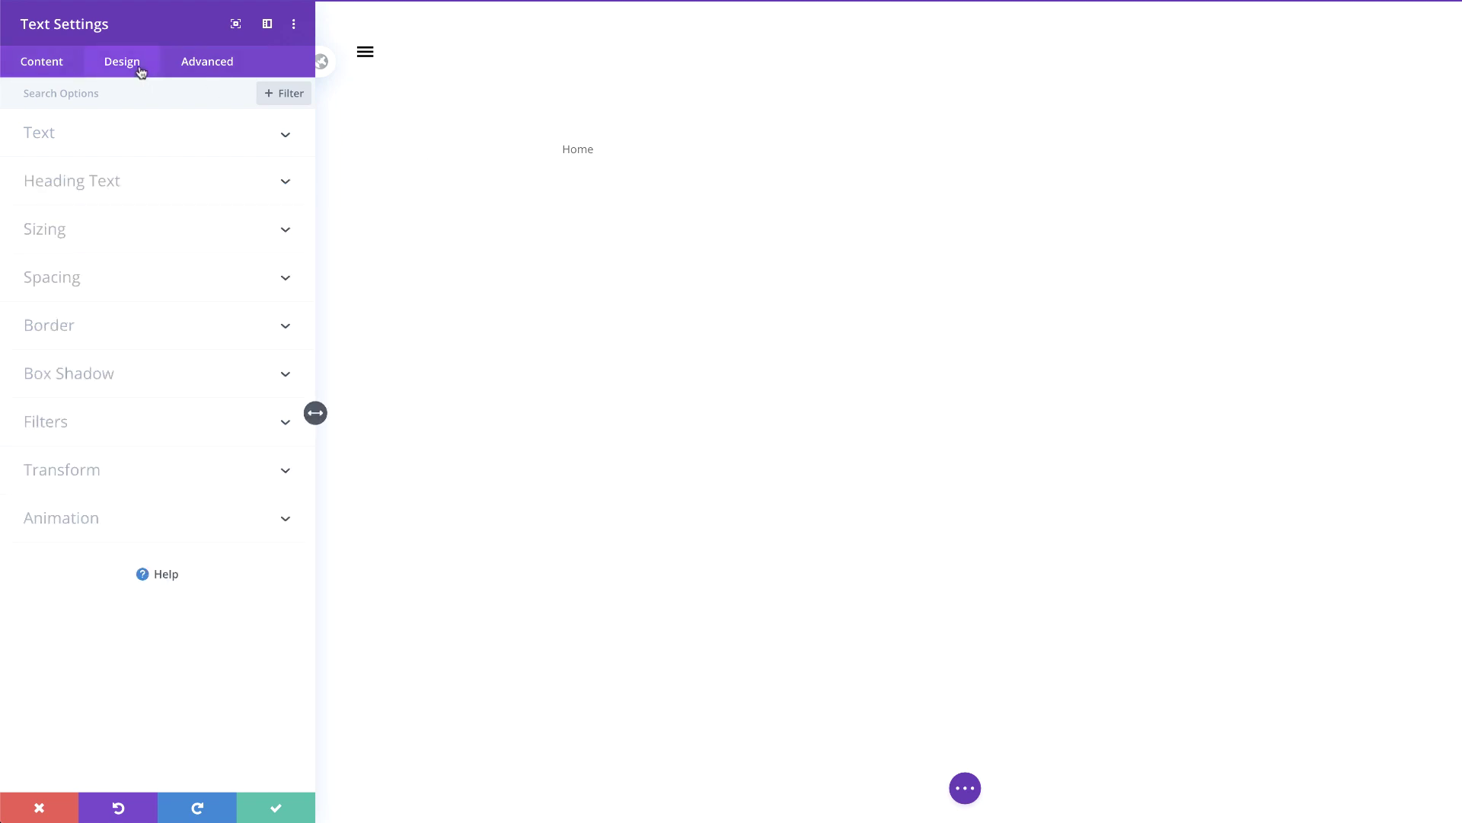
{"action": "left_click", "coordinate": [114, 140]}
{"action": "left_click", "coordinate": [117, 245]}
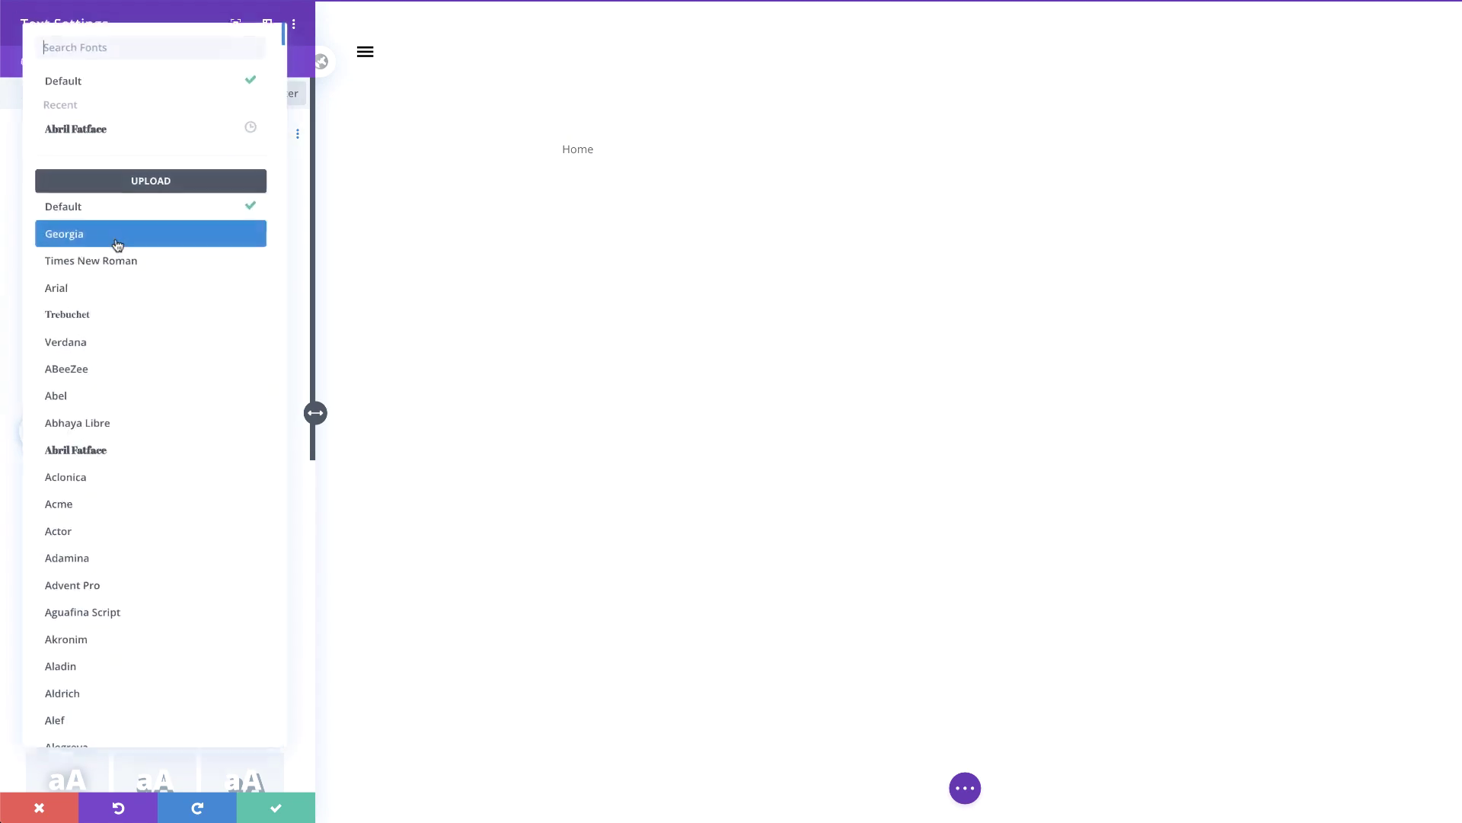
{"action": "type", "text": "popp"}
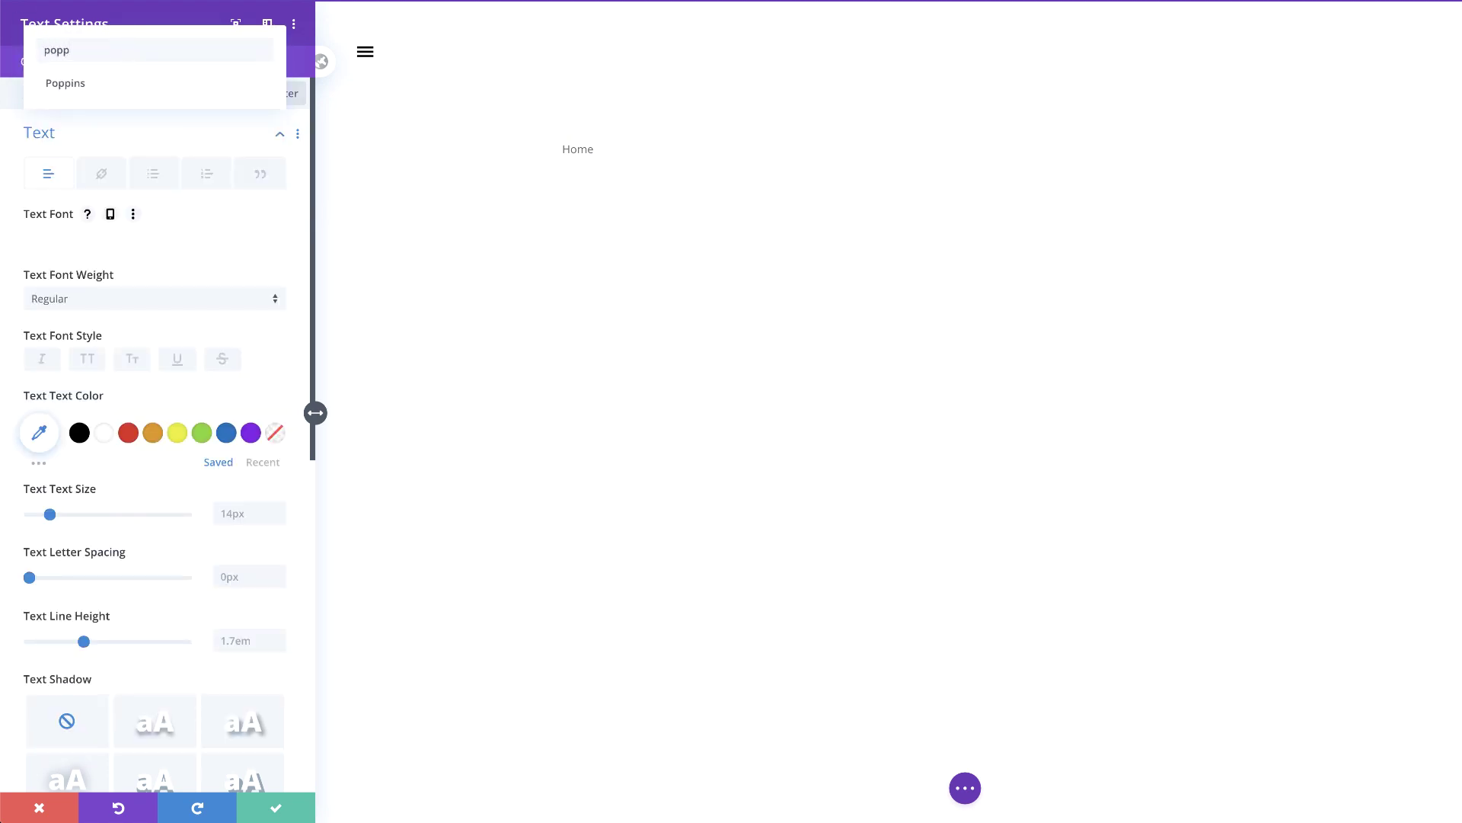
{"action": "left_click", "coordinate": [92, 85]}
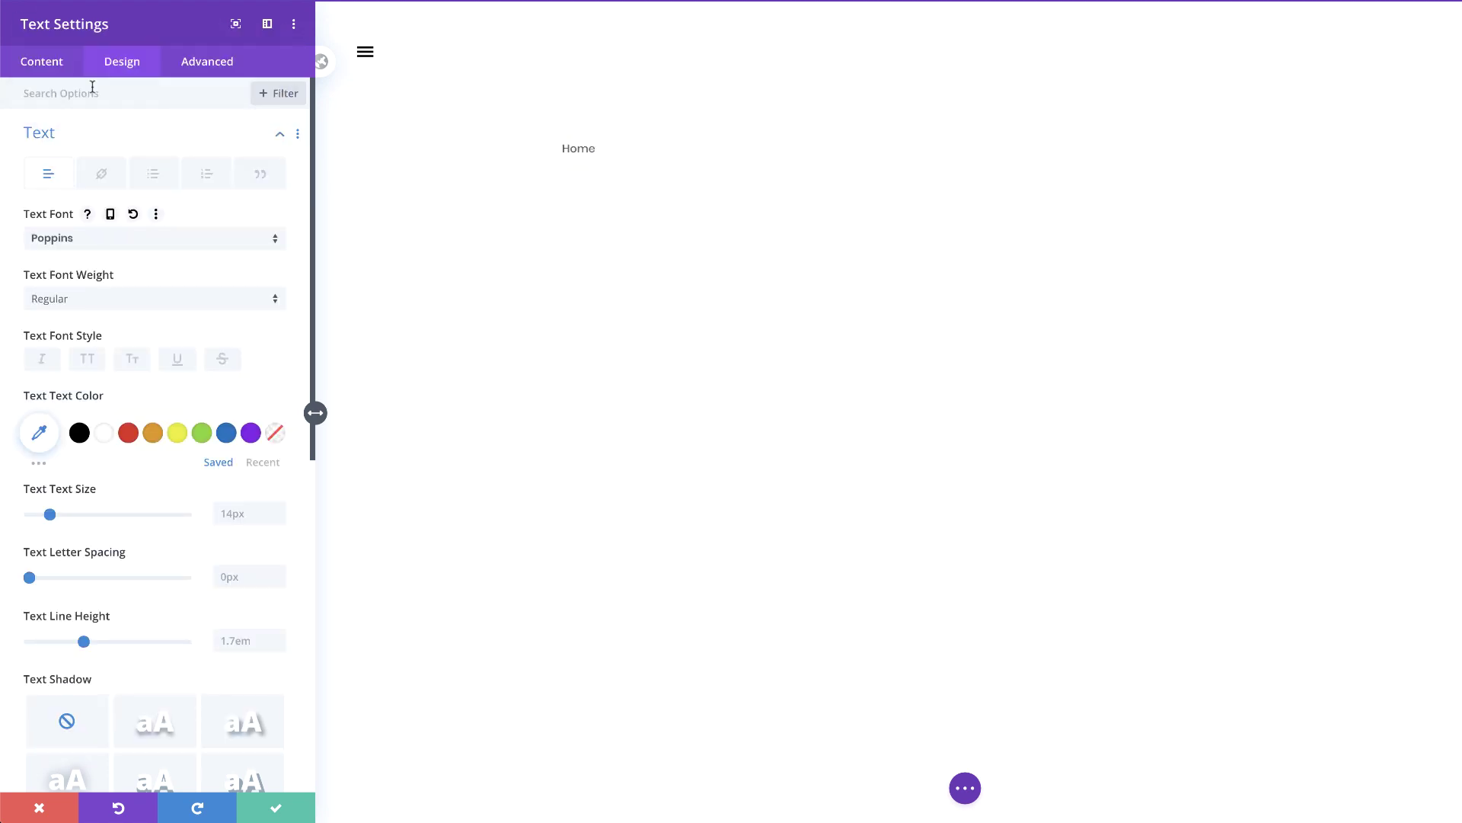
{"action": "left_click", "coordinate": [84, 305]}
{"action": "left_click", "coordinate": [71, 448]}
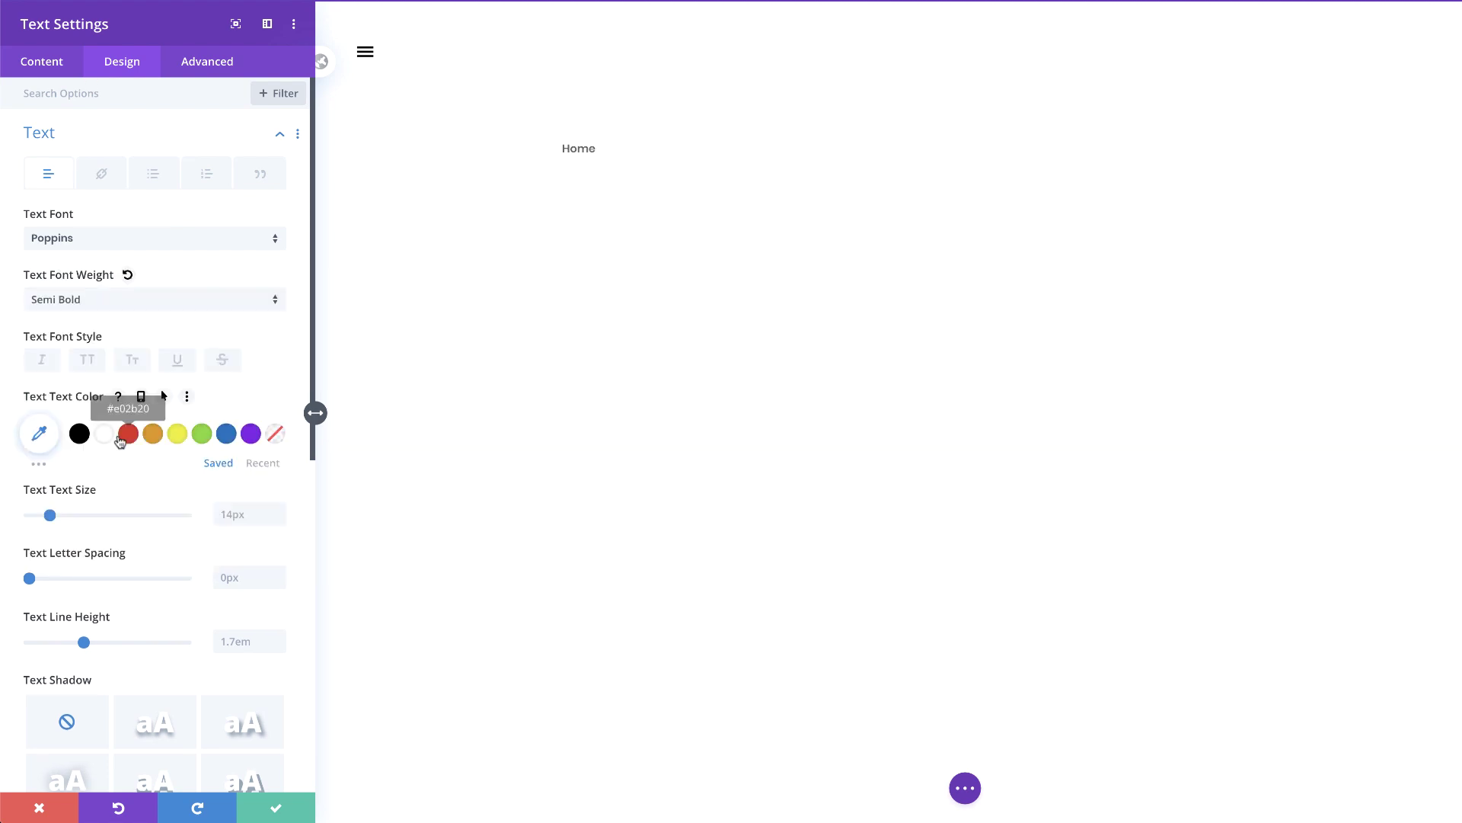
{"action": "left_click", "coordinate": [79, 434]}
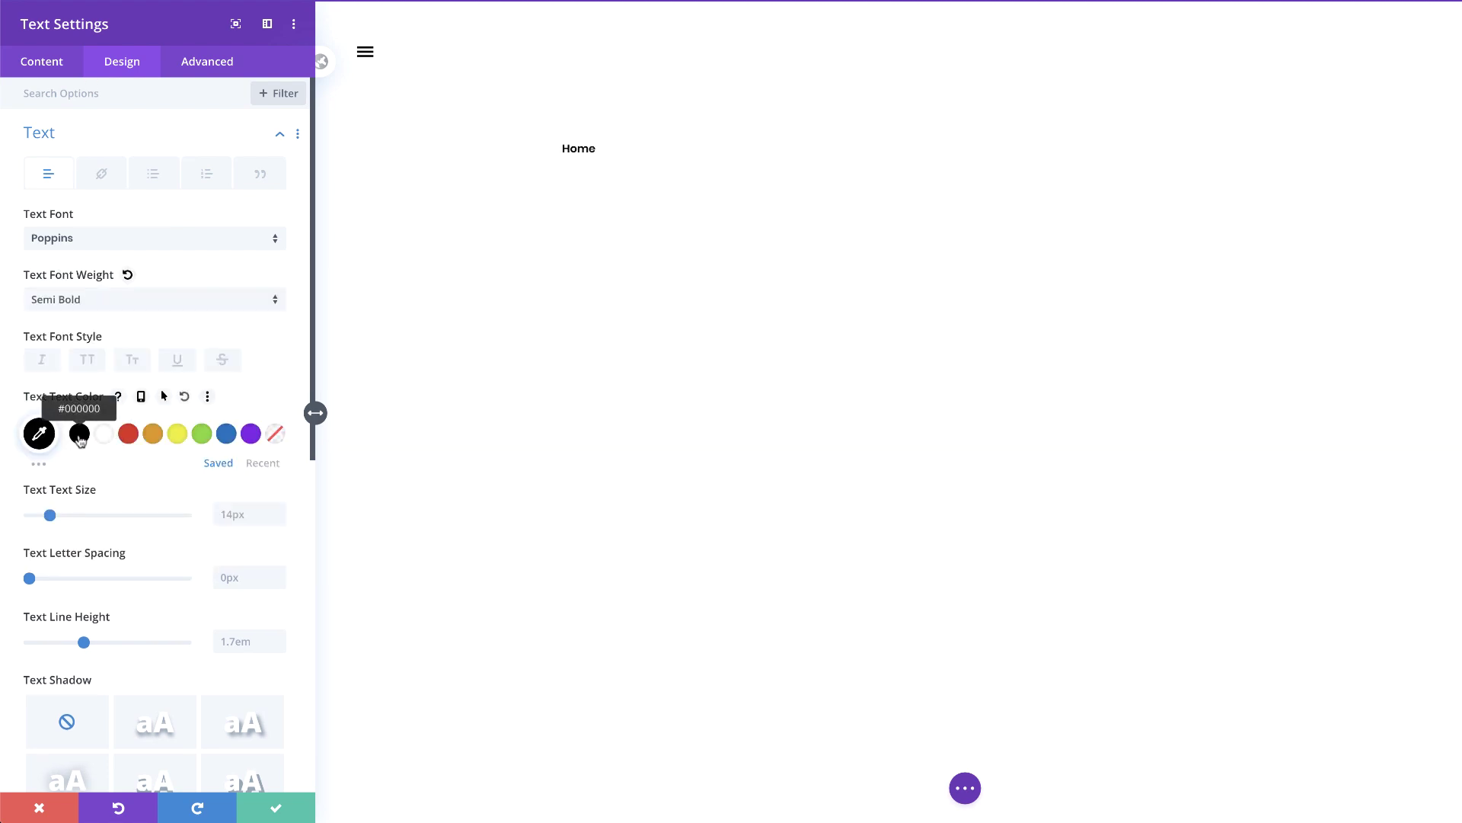
Step: Set the Home text size to 3vw, letter spacing to -0.1vw and line height to 1em
{"action": "left_click", "coordinate": [233, 516]}
{"action": "type", "text": "3"}
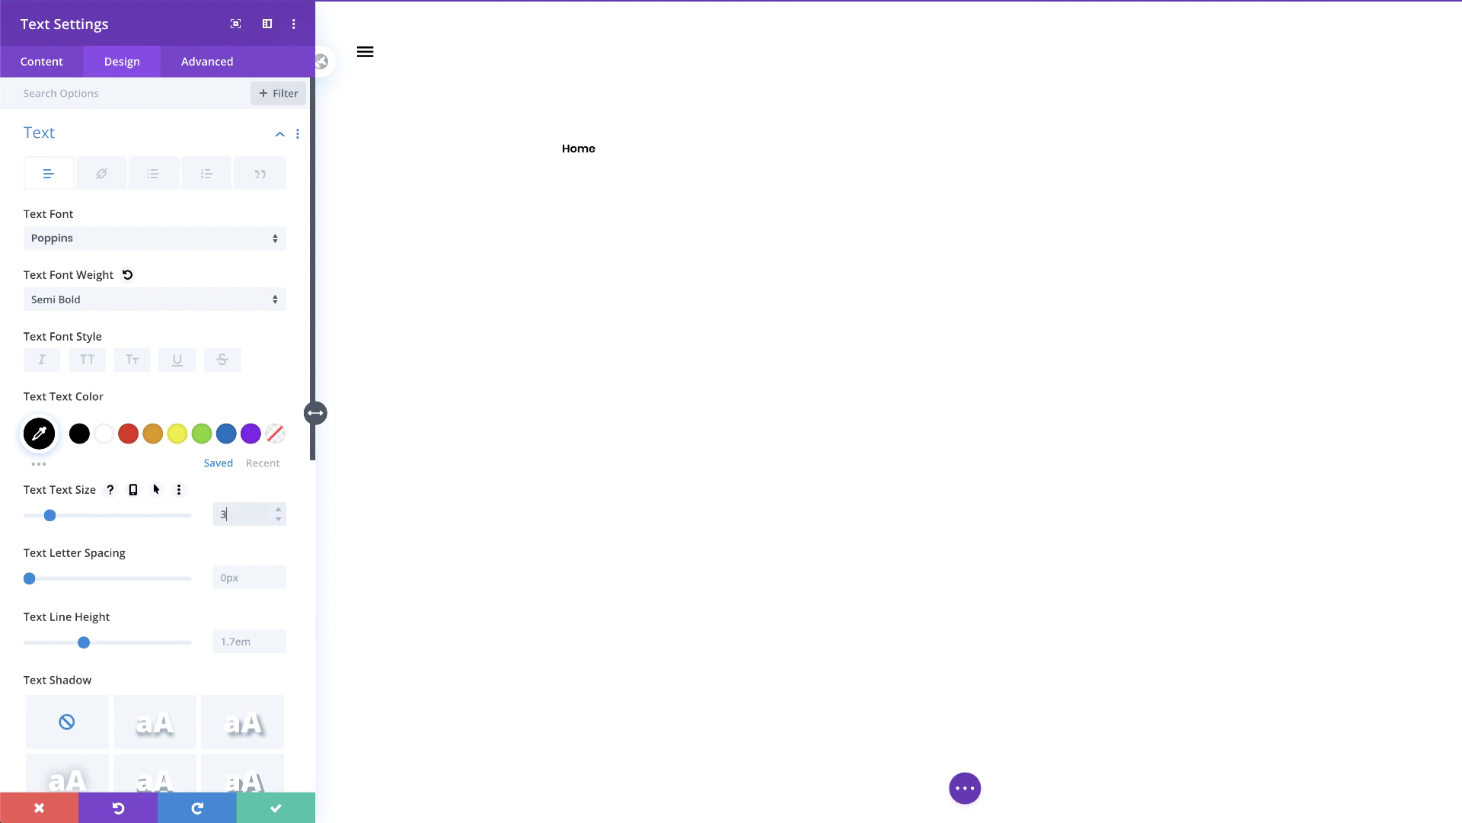
{"action": "type", "text": "vw"}
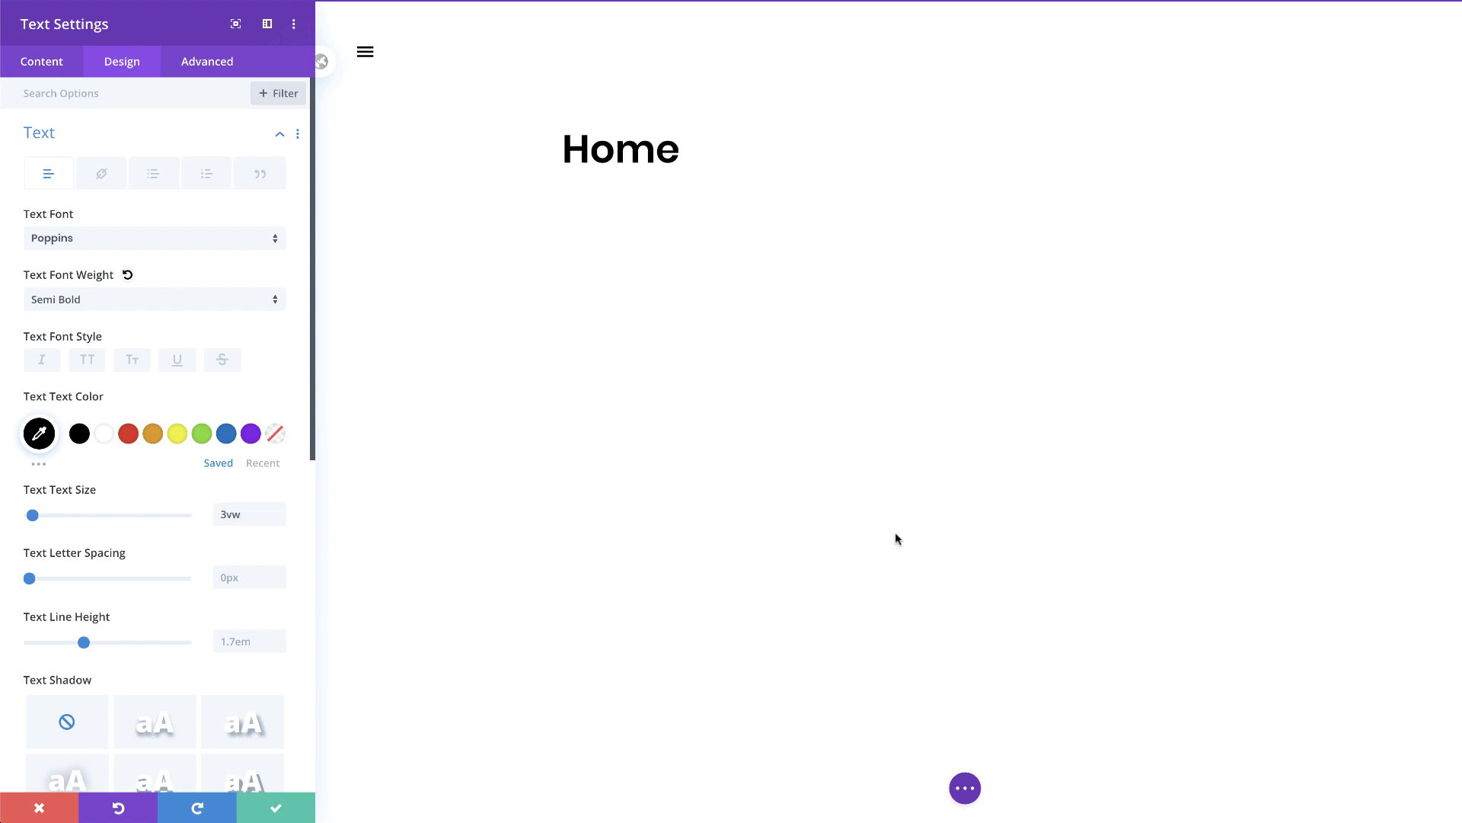
{"action": "left_click", "coordinate": [231, 579]}
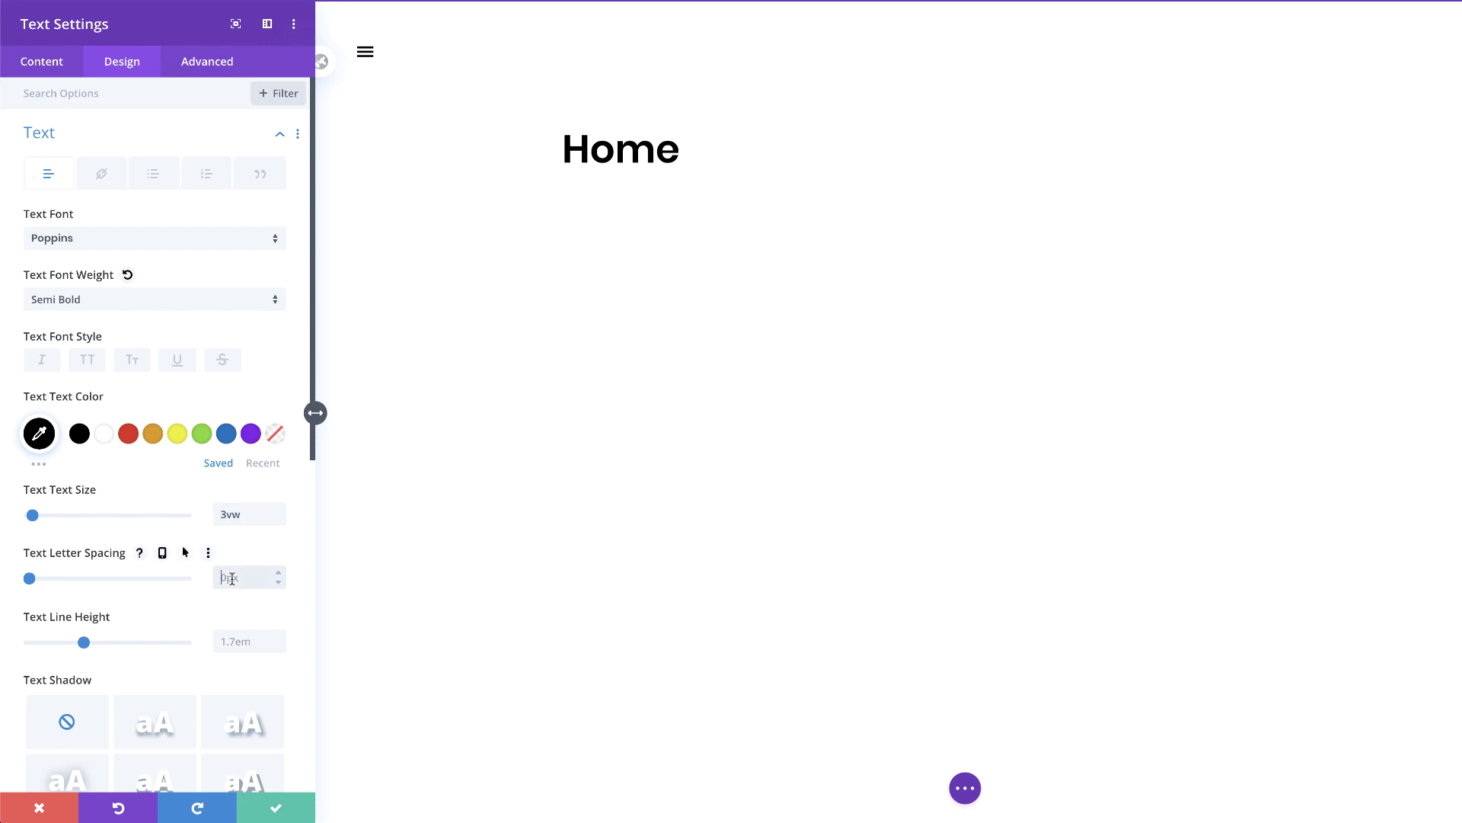
{"action": "type", "text": "-0.1vw"}
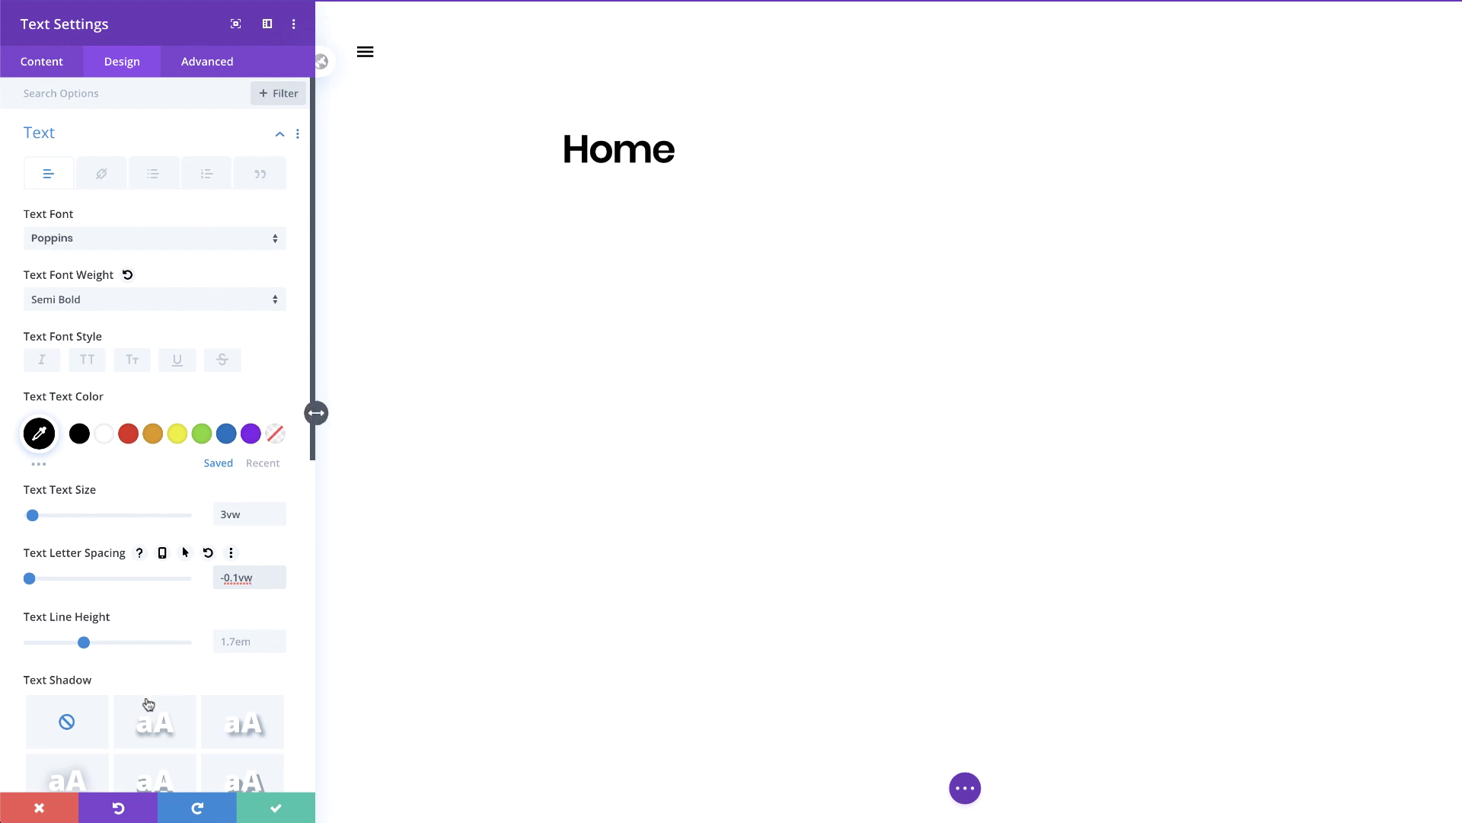
{"action": "left_click", "coordinate": [228, 642]}
{"action": "type", "text": "1em"}
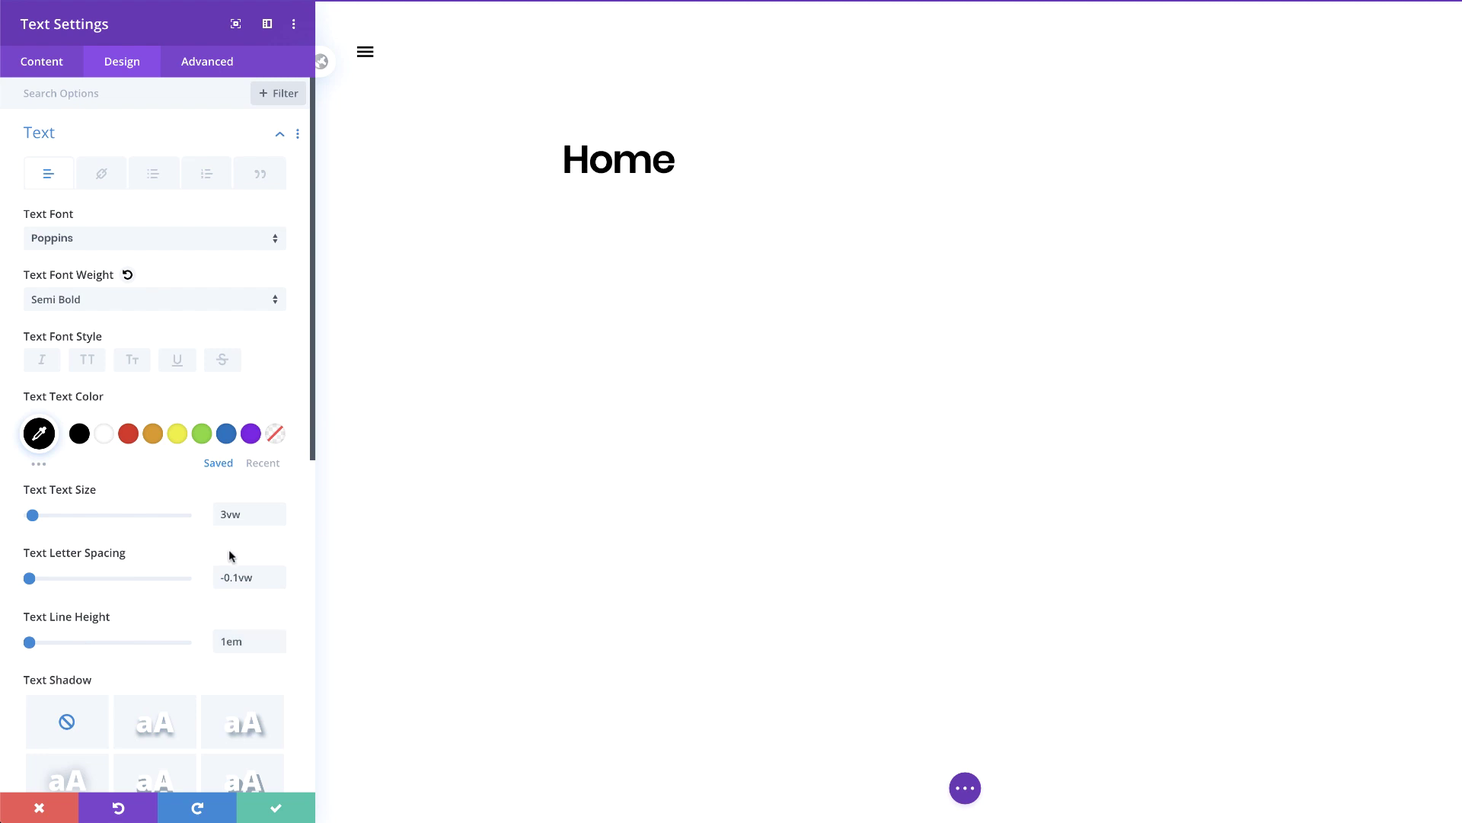
Step: Give the Home text module a 1vw top margin, 2vw bottom padding and 3vw left padding
{"action": "scroll", "coordinate": [229, 550], "scroll_direction": "down", "scroll_amount": 5}
{"action": "scroll", "coordinate": [229, 550], "scroll_direction": "down", "scroll_amount": 3}
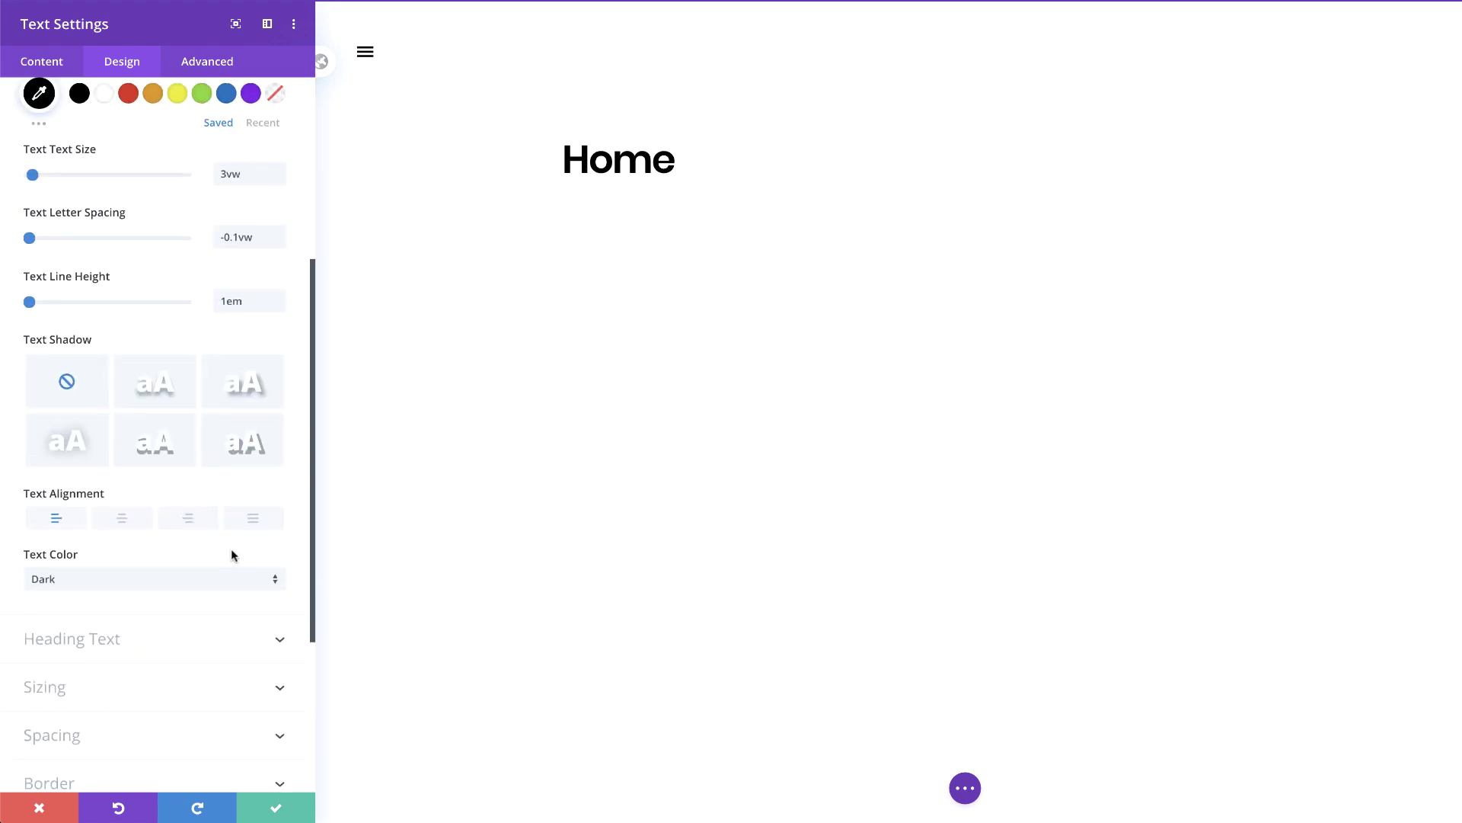
{"action": "left_click", "coordinate": [48, 532]}
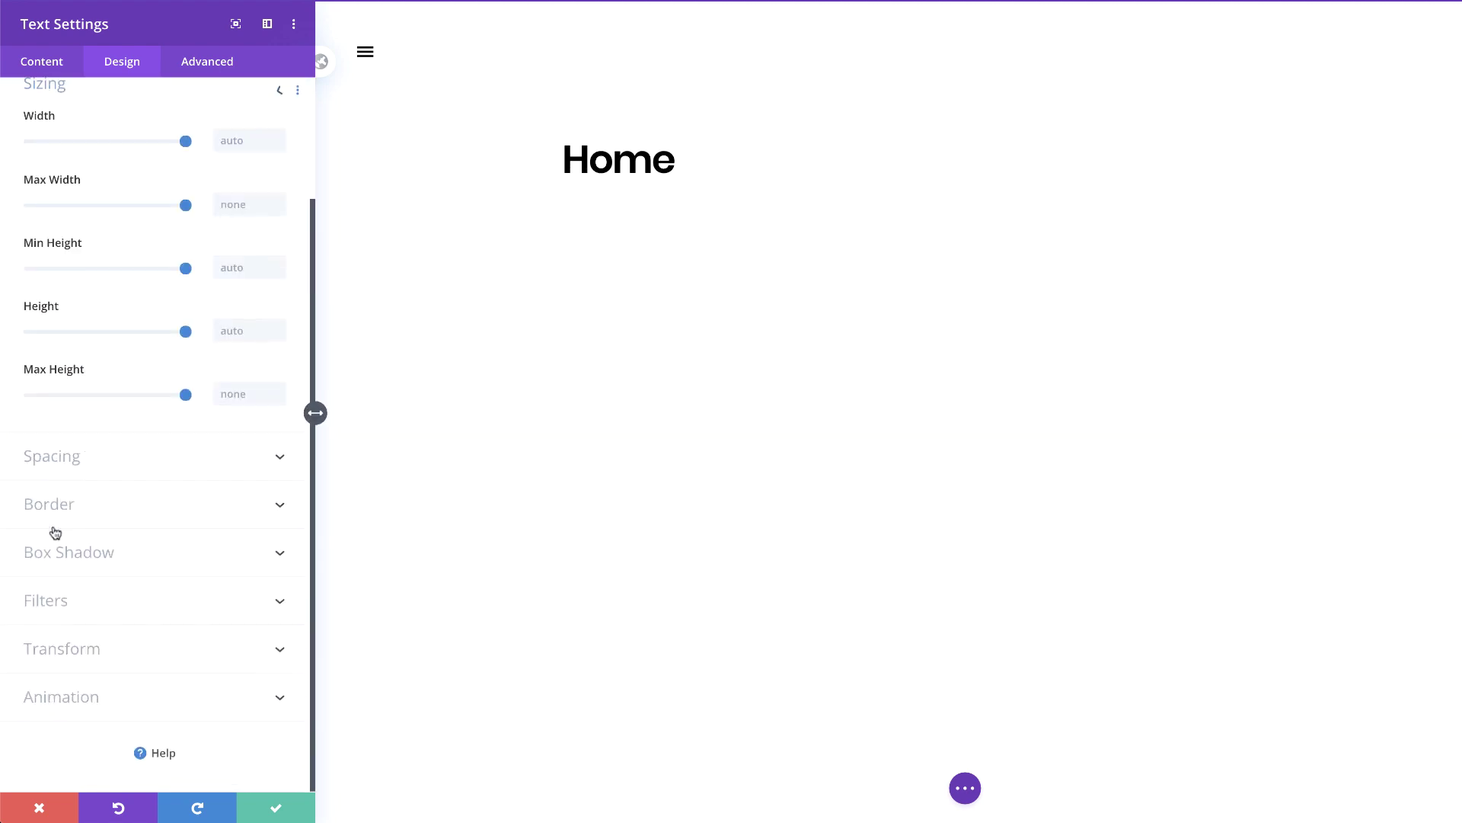
{"action": "left_click", "coordinate": [146, 473]}
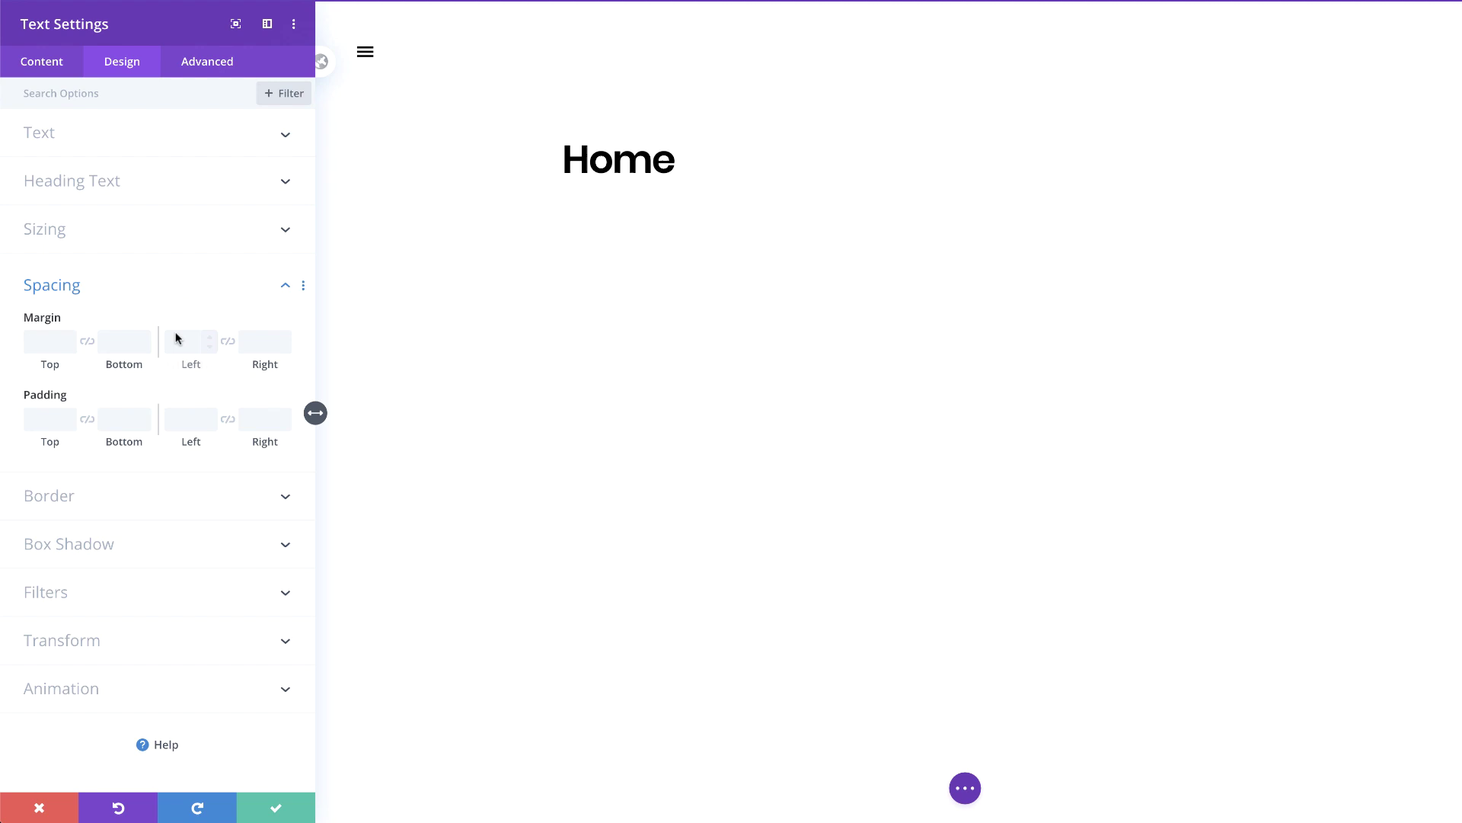
{"action": "left_click", "coordinate": [42, 339]}
{"action": "type", "text": "1vw"}
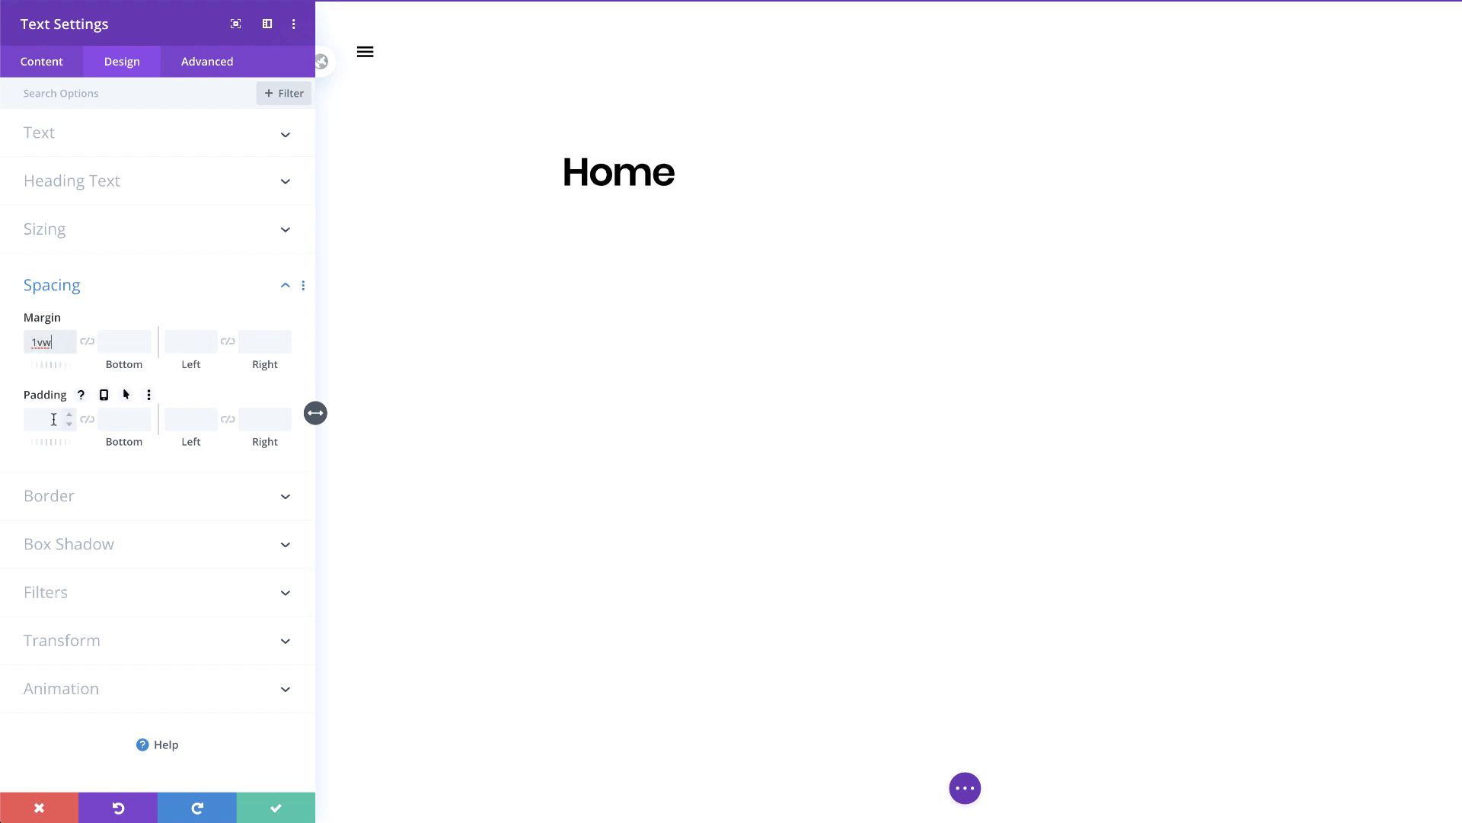
{"action": "left_click", "coordinate": [119, 421]}
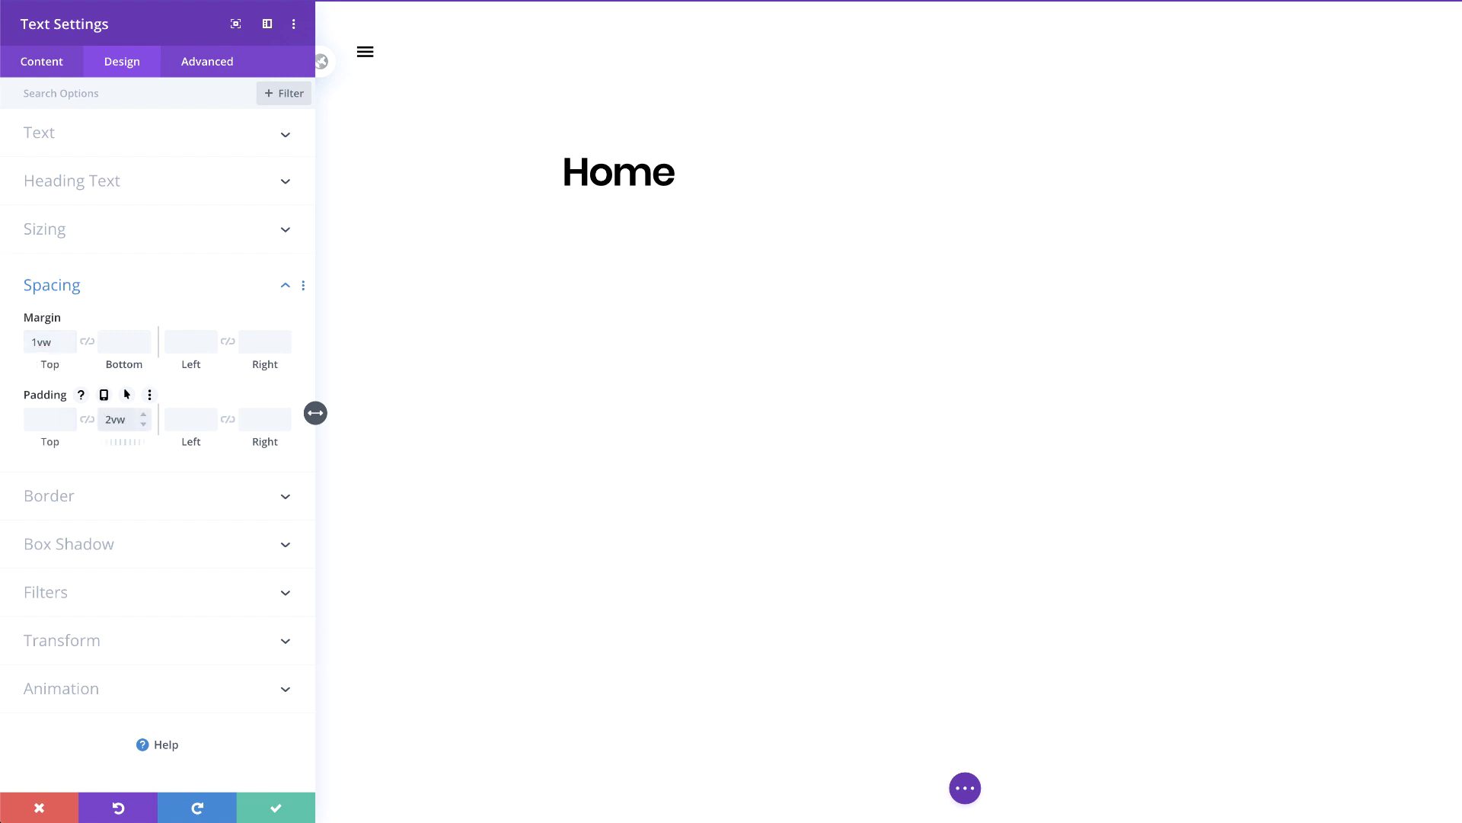
{"action": "left_click", "coordinate": [182, 421]}
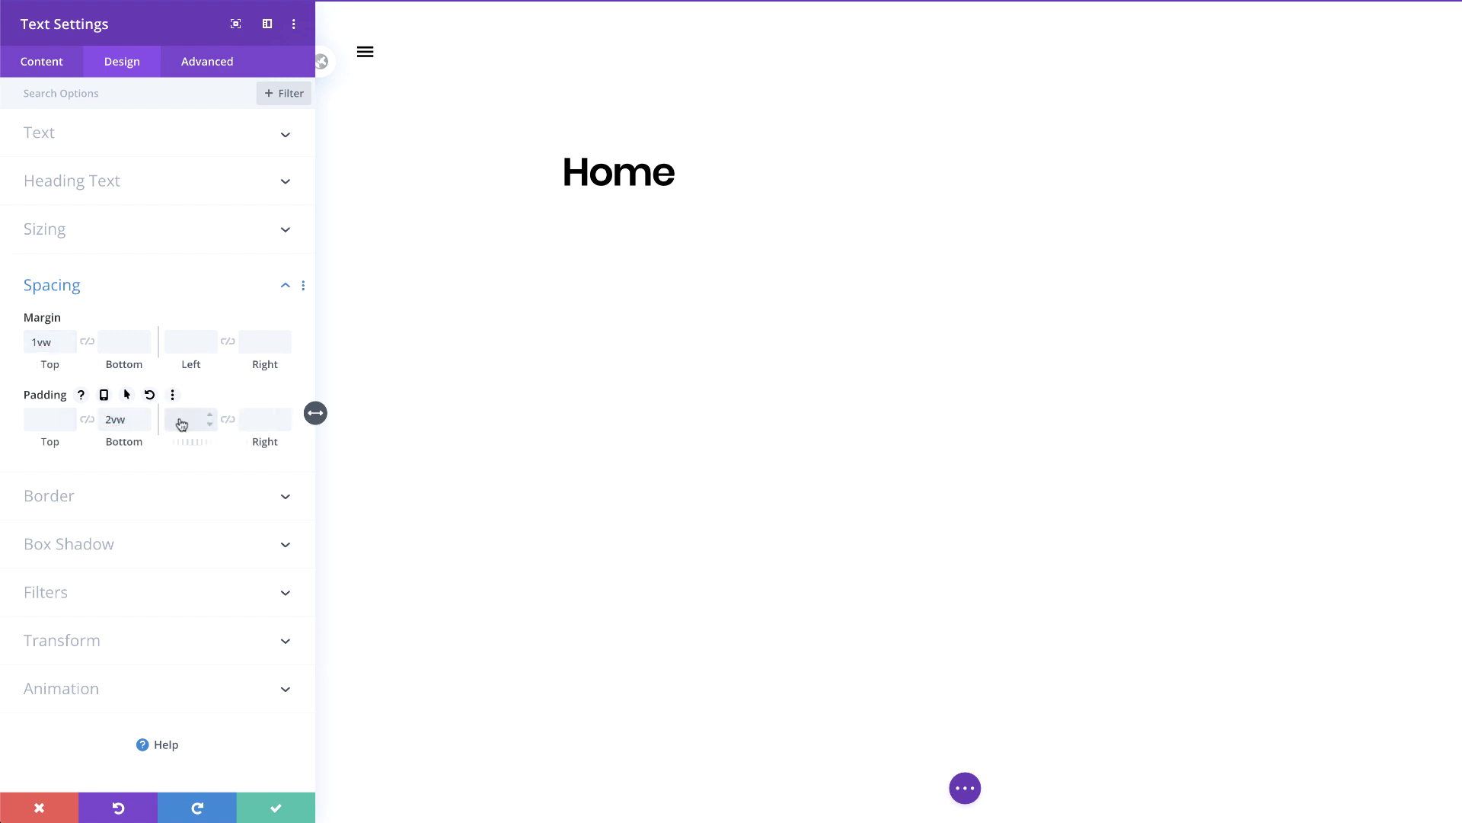
{"action": "type", "text": "3vw"}
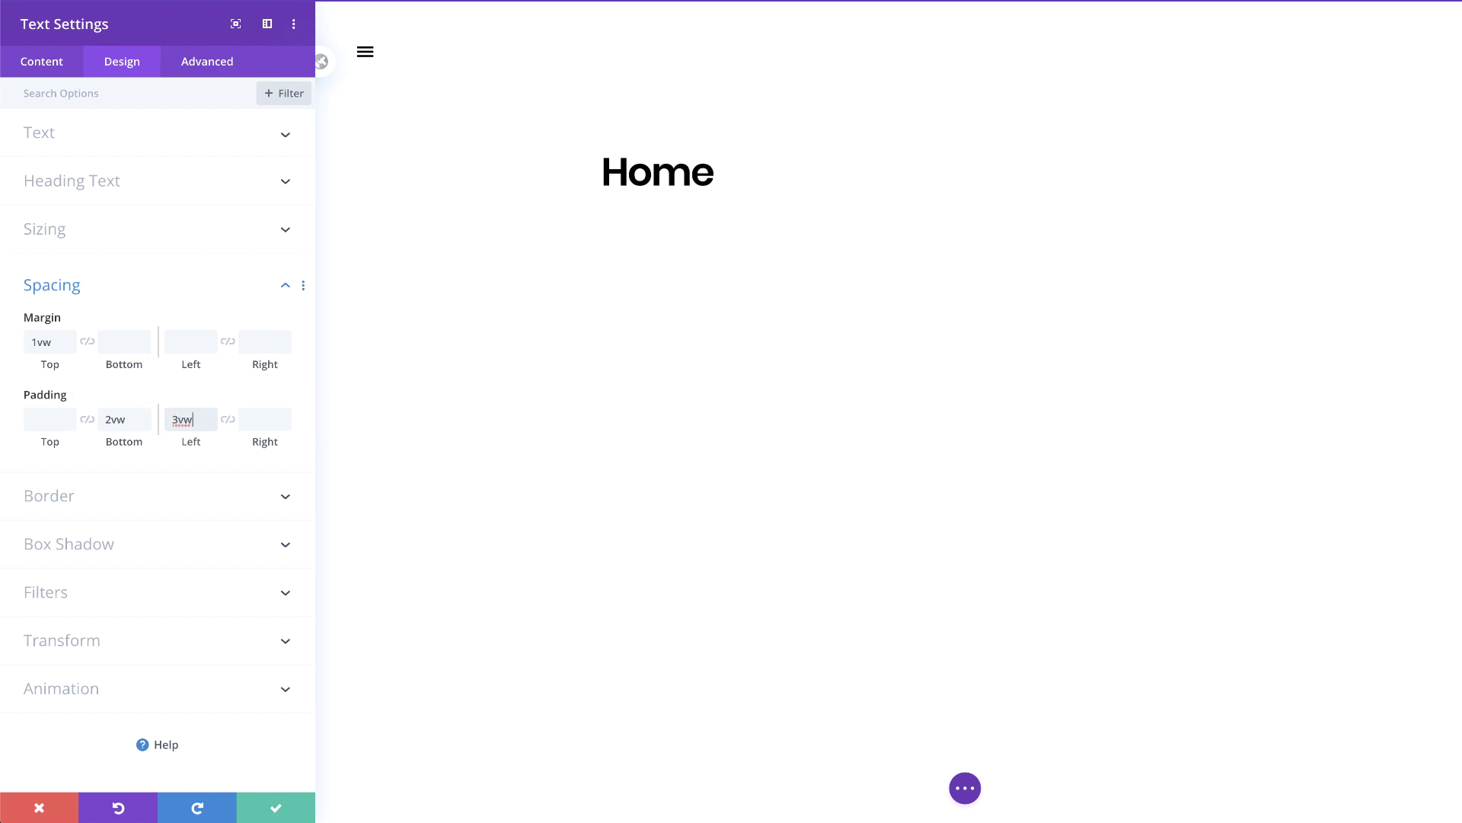
Step: Give the Home text module a bottom border 1px wide
{"action": "left_click", "coordinate": [182, 504]}
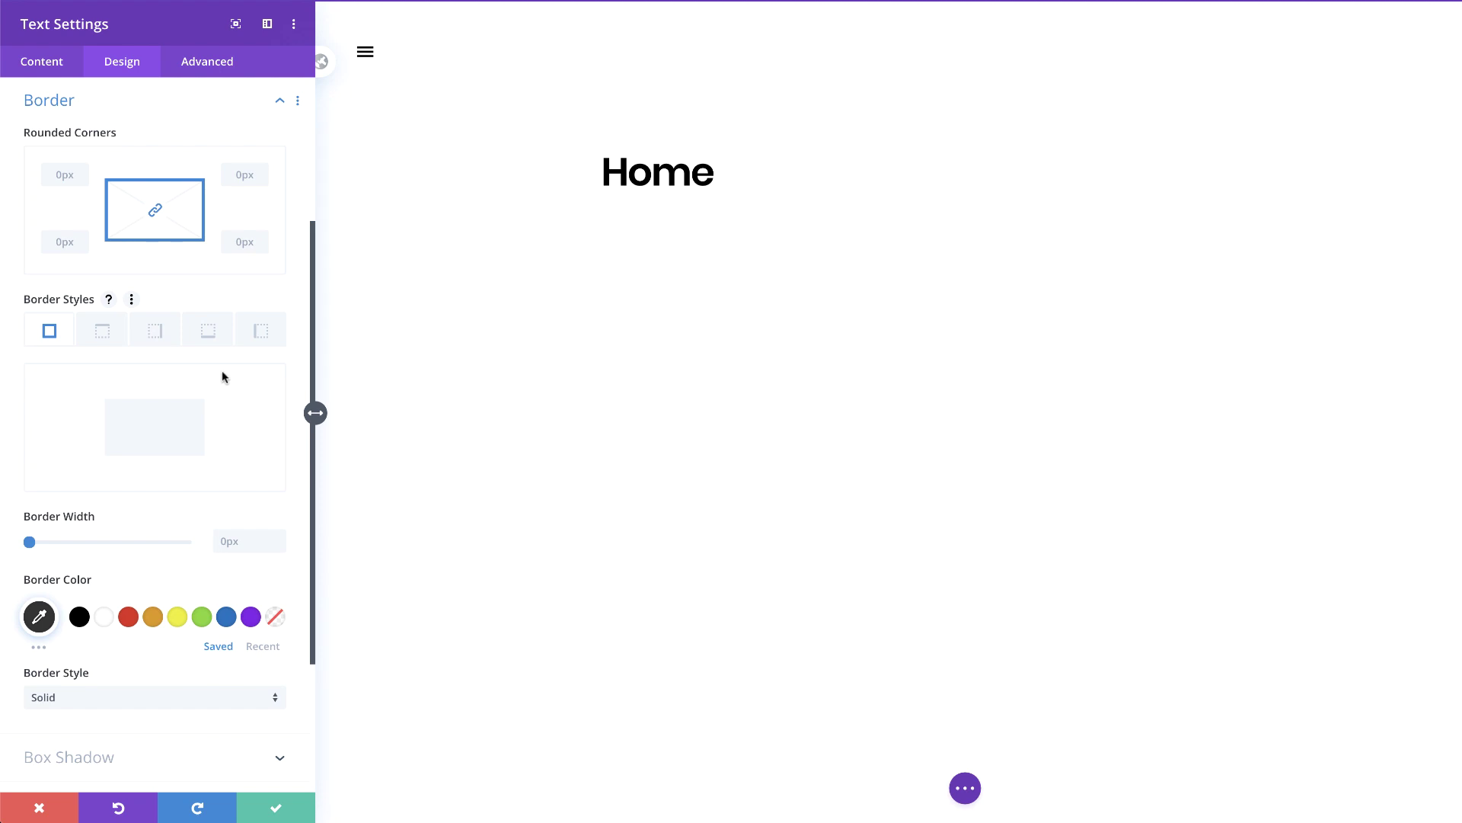
{"action": "left_click", "coordinate": [210, 333]}
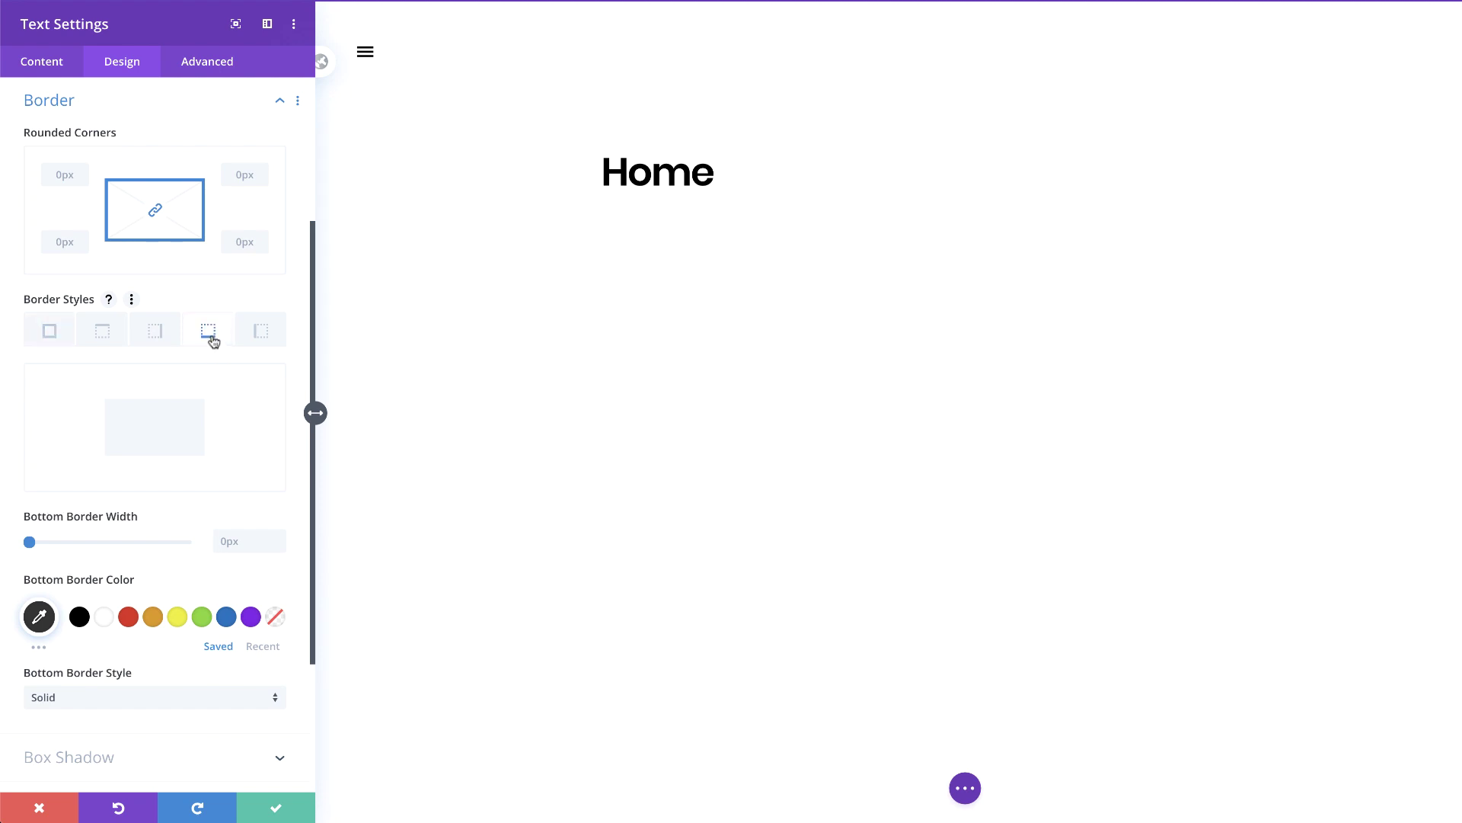
{"action": "left_click", "coordinate": [33, 542]}
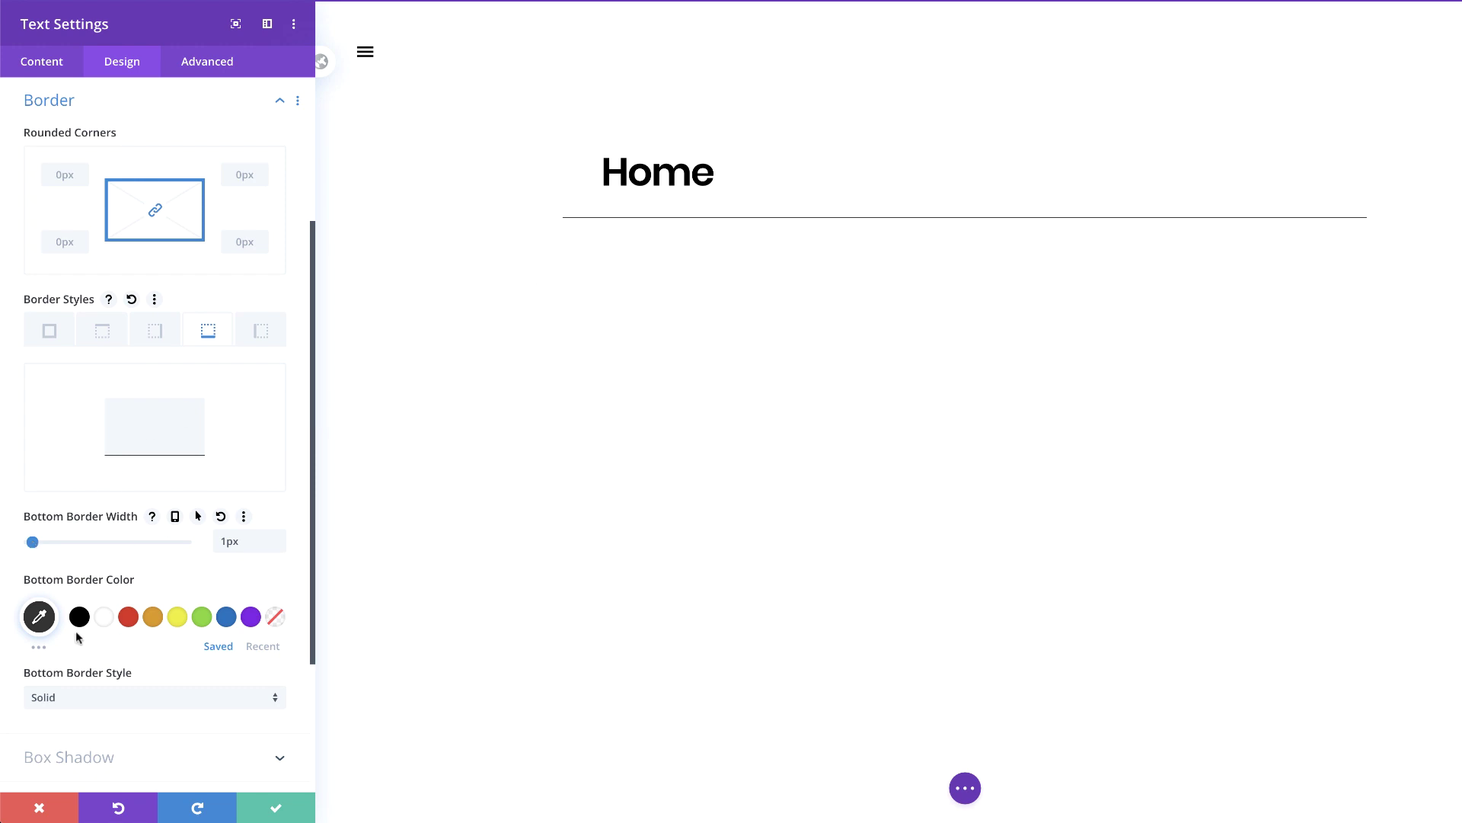
{"action": "left_click", "coordinate": [39, 617]}
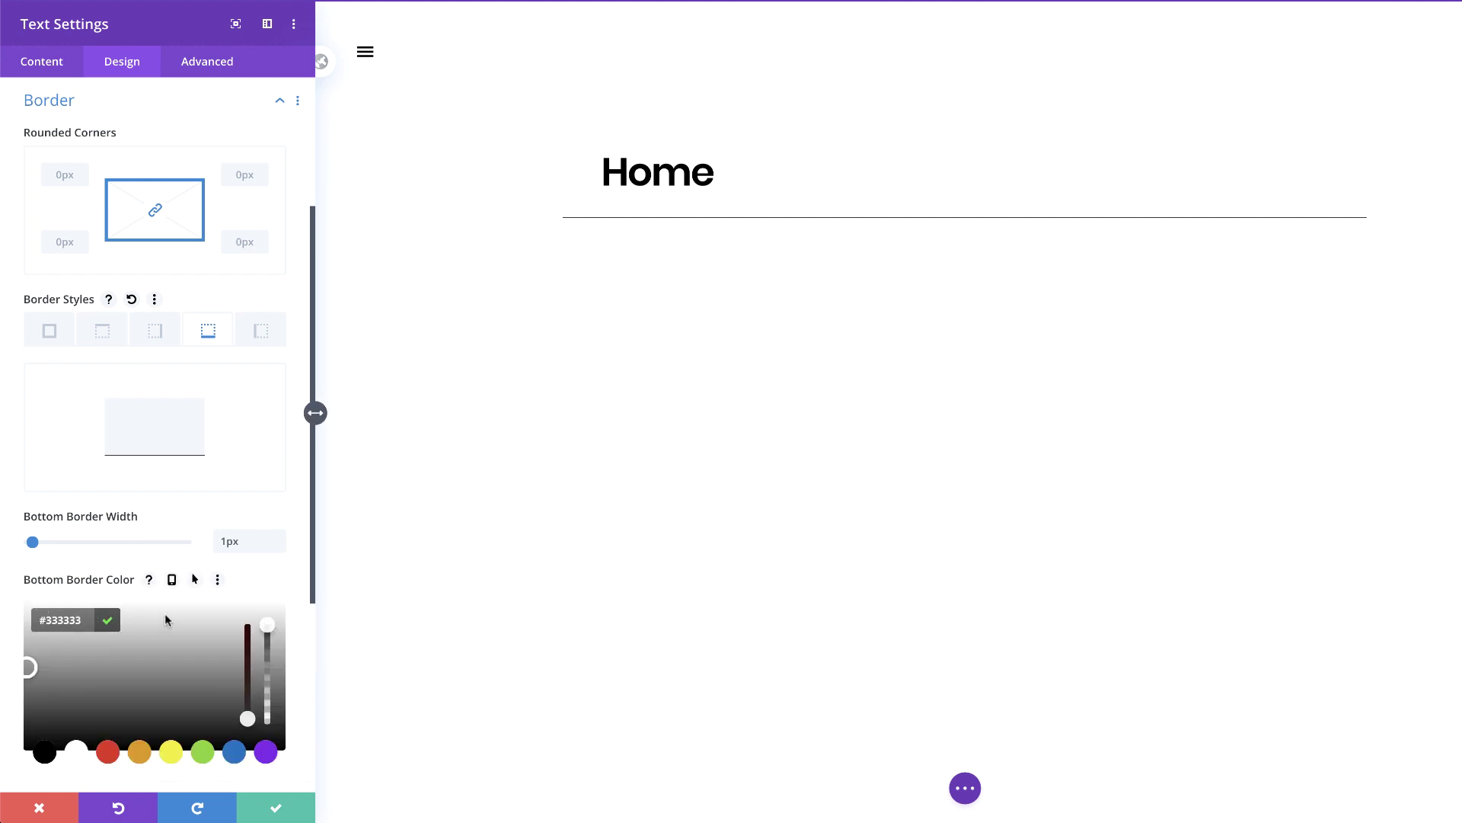
{"action": "scroll", "coordinate": [268, 595], "scroll_direction": "down", "scroll_amount": 2}
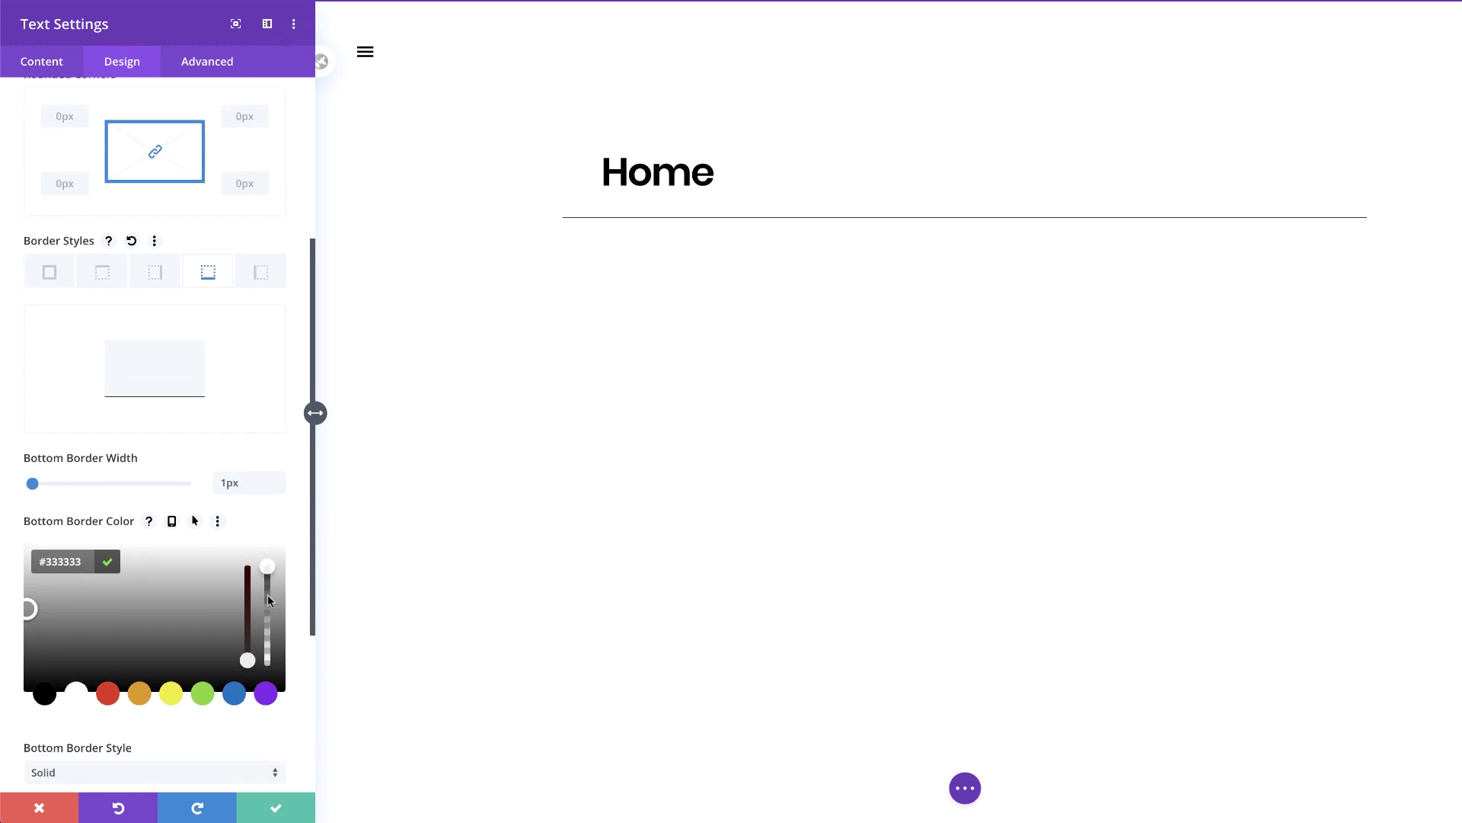
{"action": "left_click", "coordinate": [290, 606]}
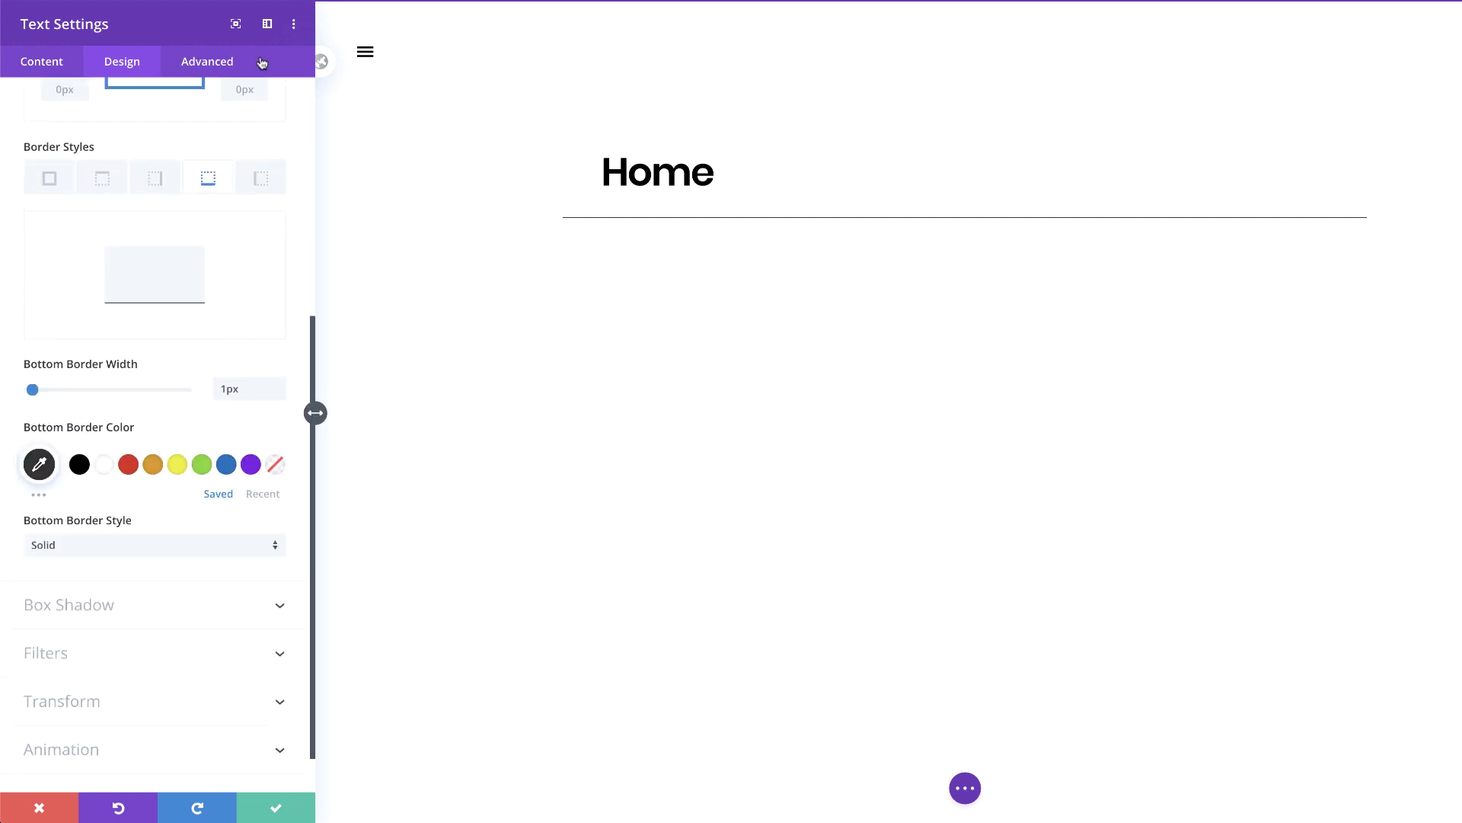
Step: Open the Home text module's CSS class for editing and close the module settings
{"action": "left_click", "coordinate": [219, 67]}
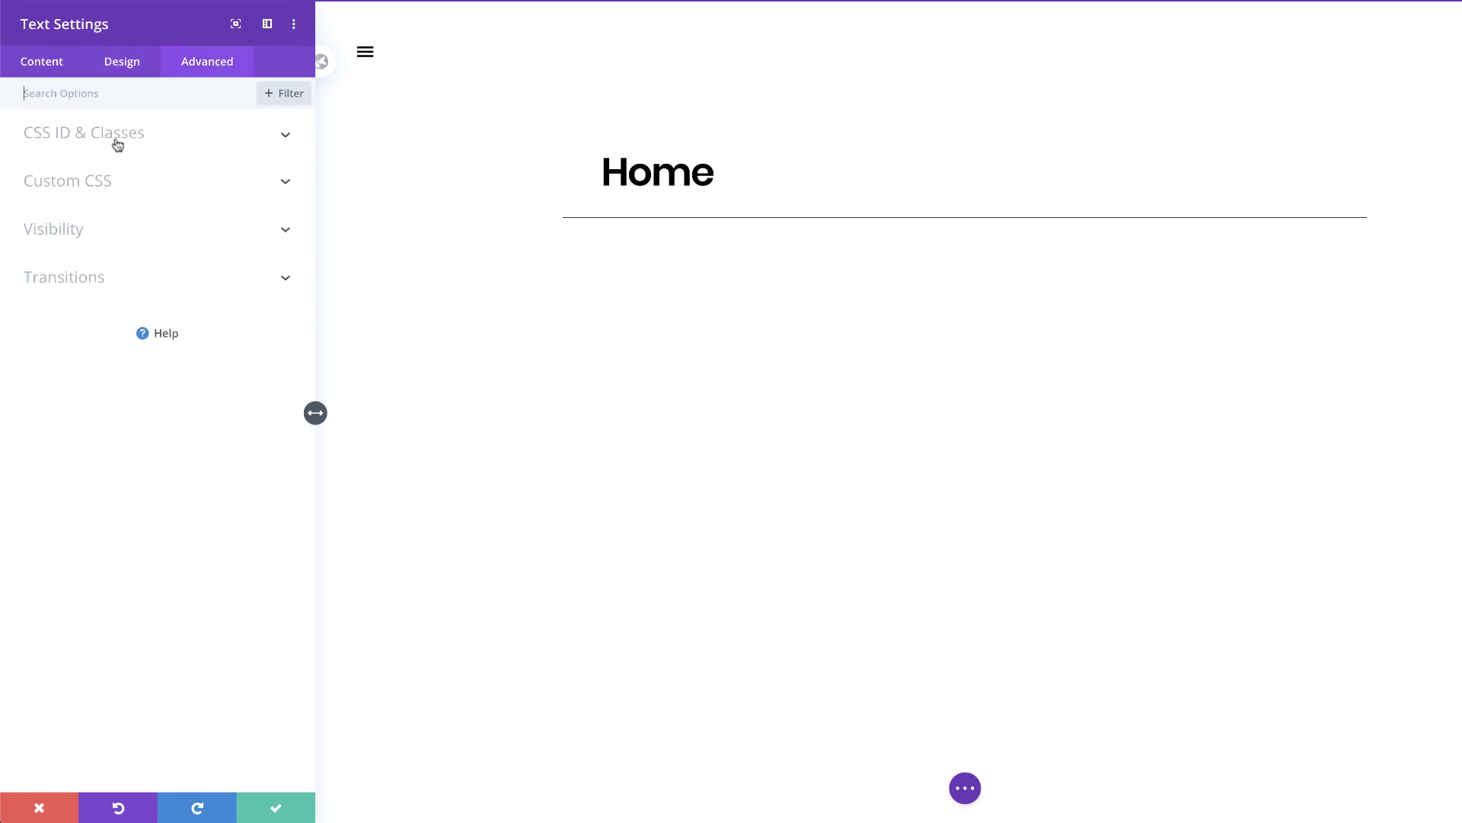
{"action": "left_click", "coordinate": [118, 140]}
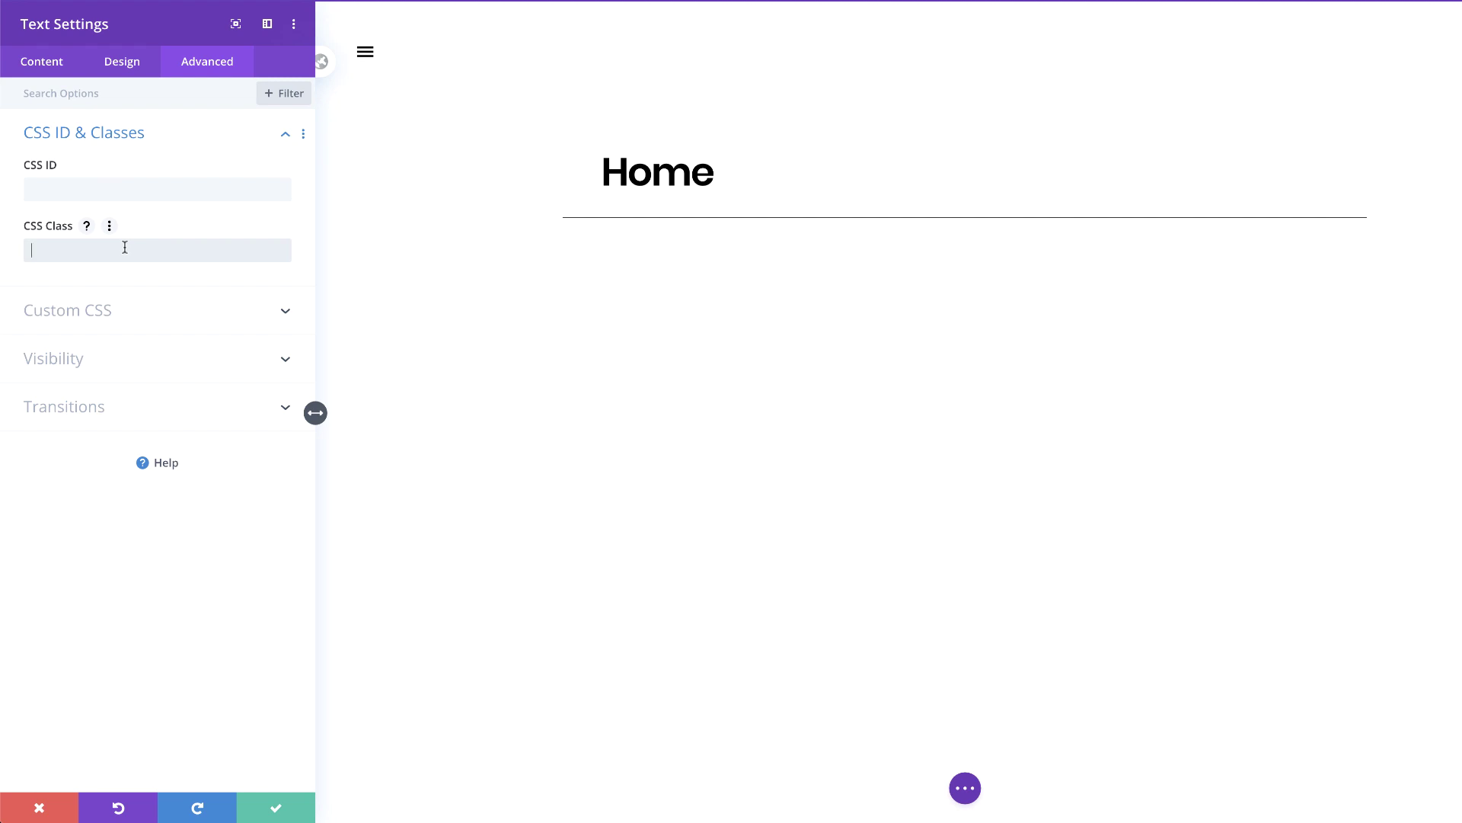
{"action": "key", "text": "Escape"}
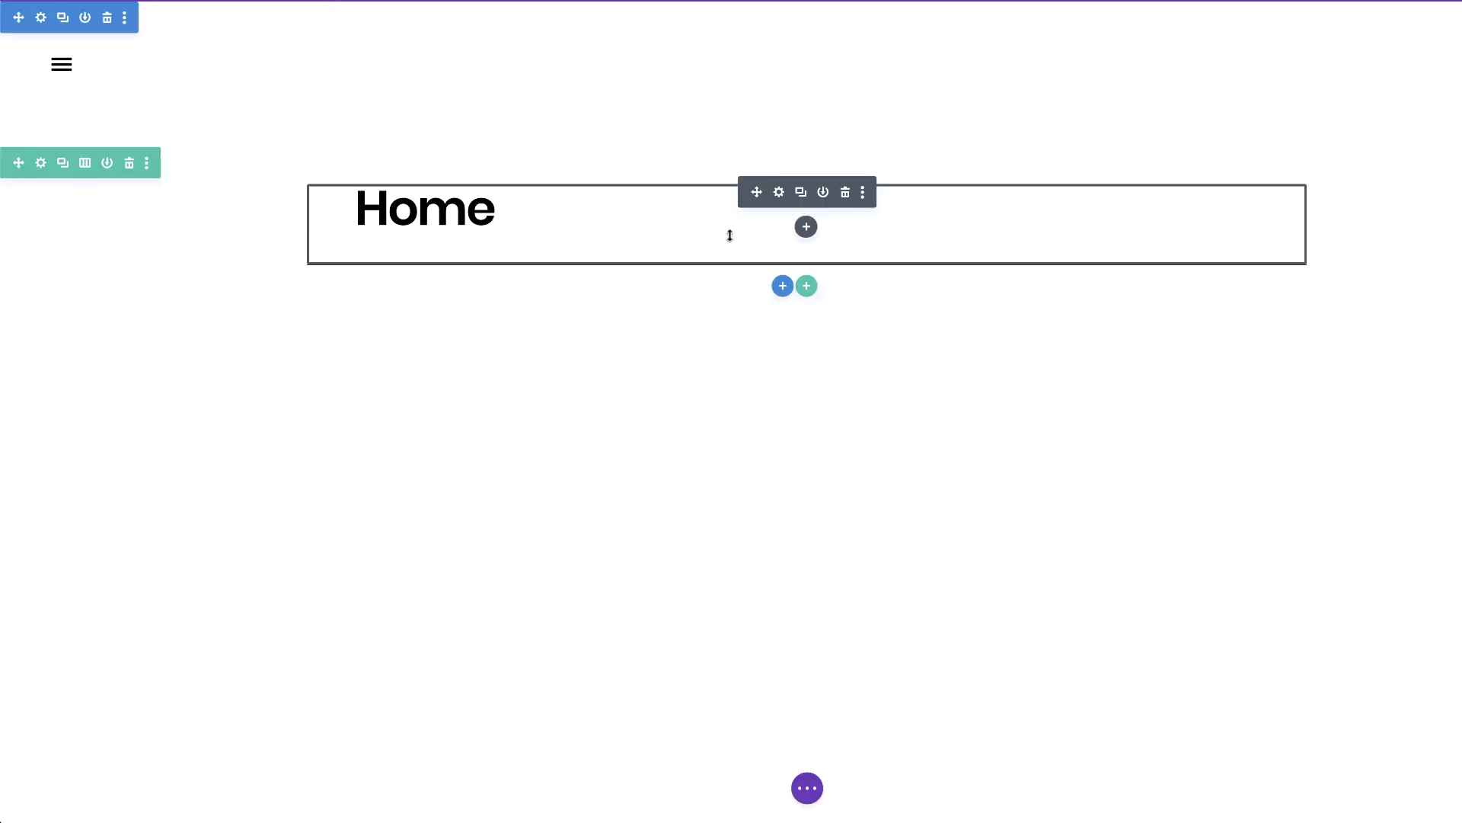
Step: Duplicate the Home text module three times
{"action": "left_click", "coordinate": [802, 195]}
{"action": "left_click", "coordinate": [802, 195]}
{"action": "left_click", "coordinate": [802, 195]}
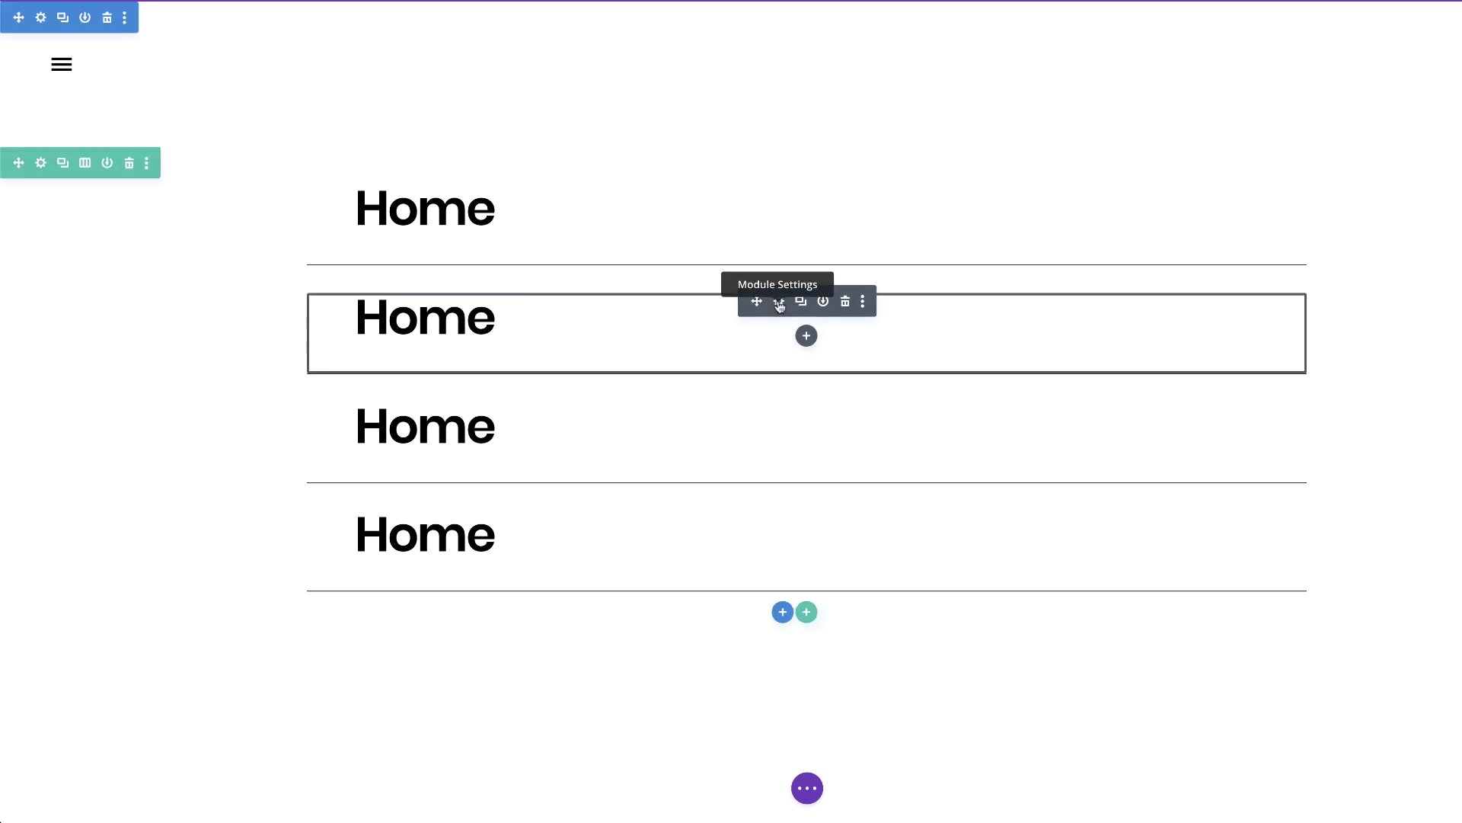
Step: Replace the second menu item's text with "Services" and save its settings
{"action": "left_click", "coordinate": [779, 303]}
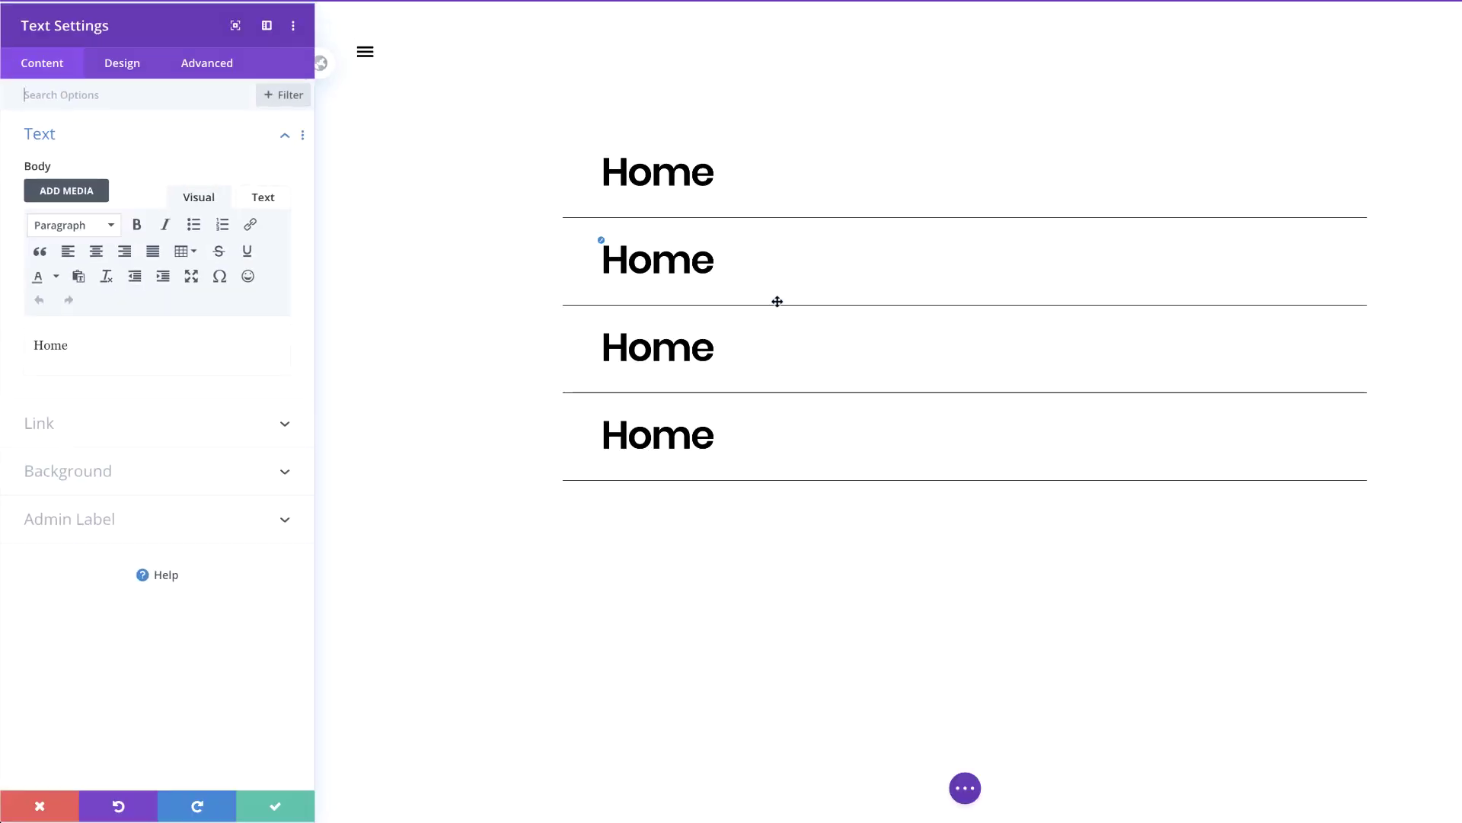
{"action": "left_click_drag", "start_coordinate": [83, 348], "coordinate": [3, 342]}
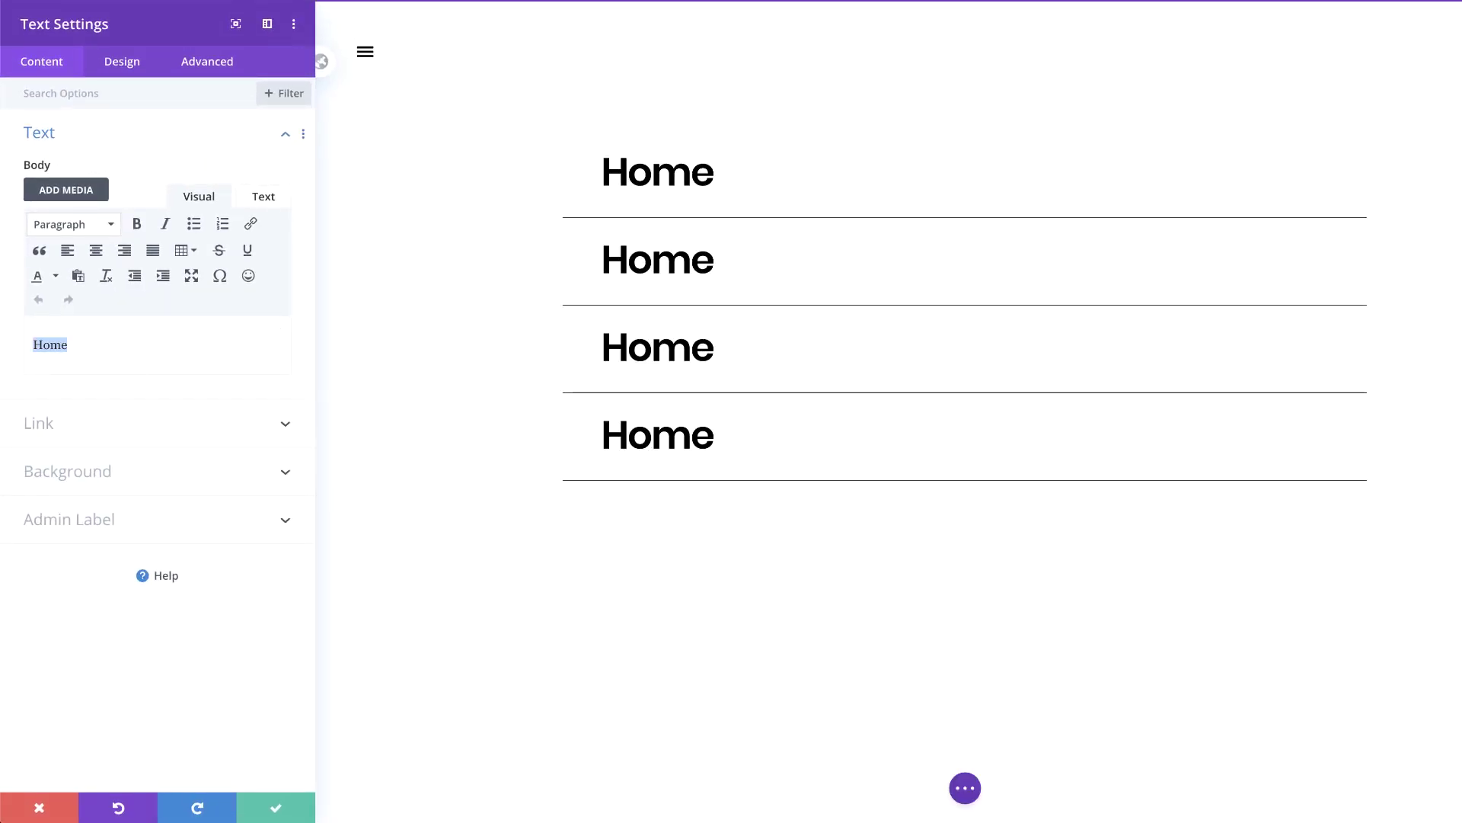
{"action": "type", "text": "Services"}
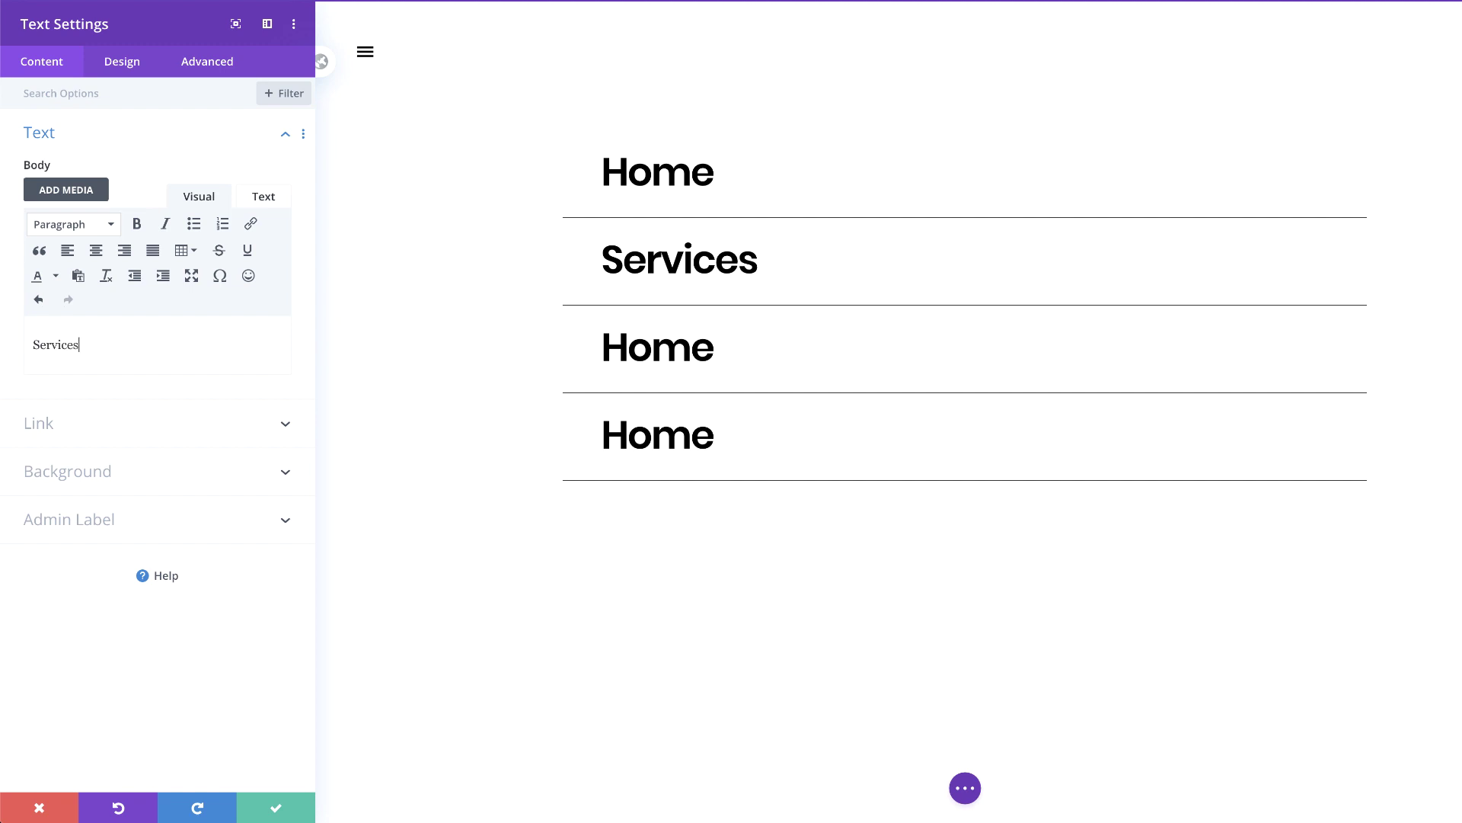
{"action": "left_click", "coordinate": [278, 805]}
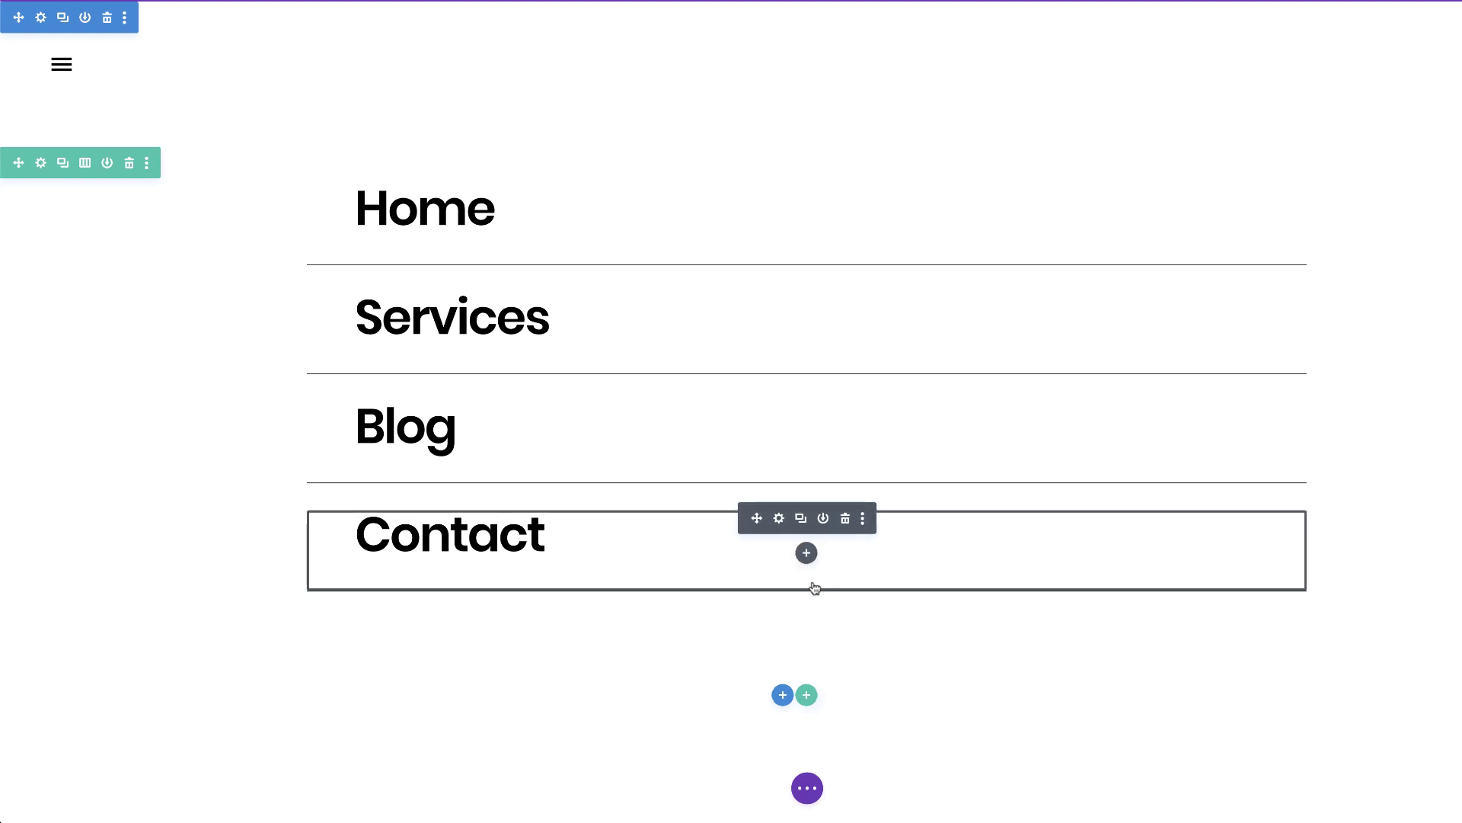
Step: Add a Social Media Follow module below the Contact menu item
{"action": "left_click", "coordinate": [807, 556]}
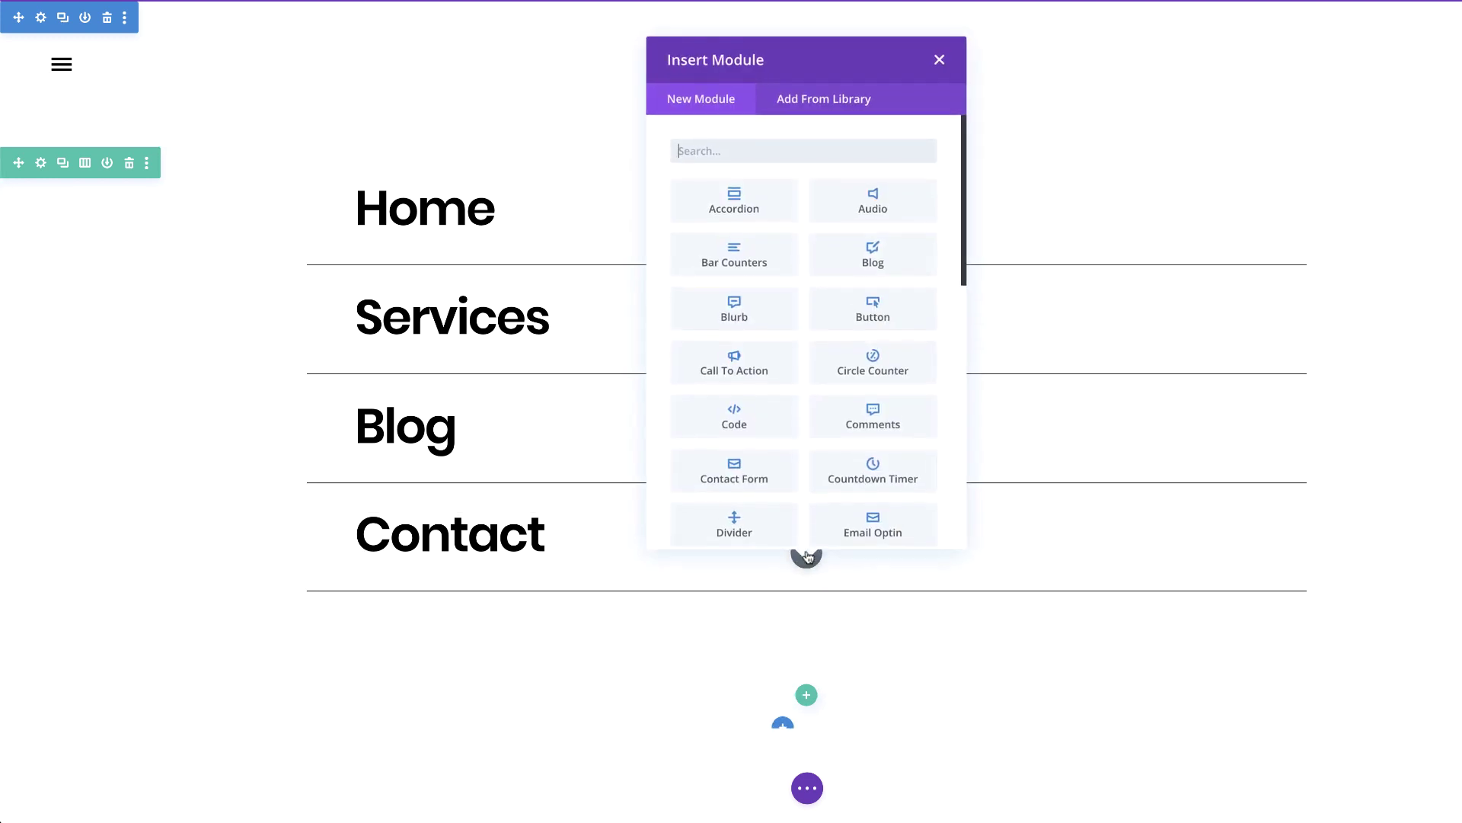
{"action": "type", "text": "social"}
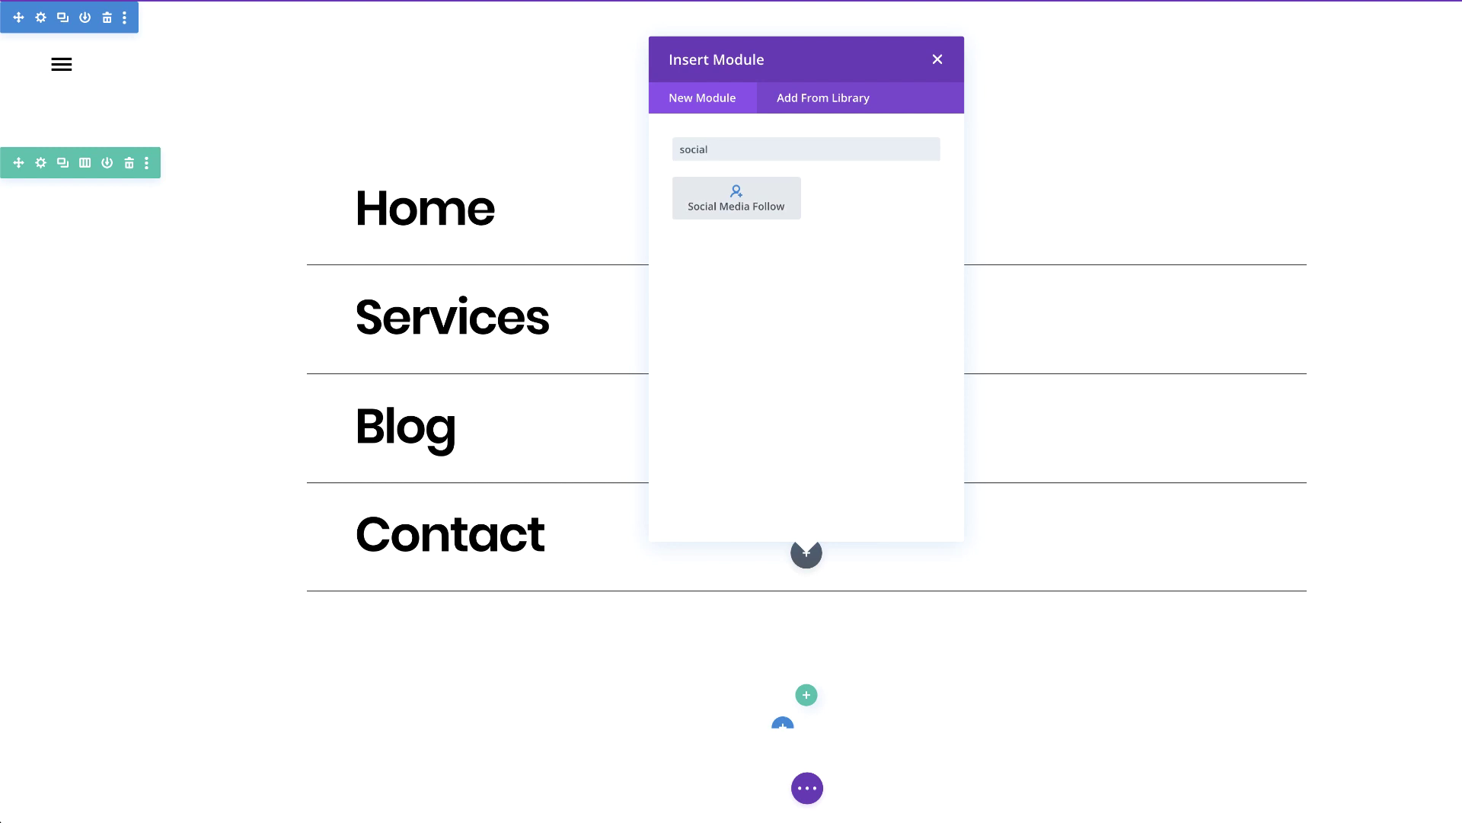
{"action": "left_click", "coordinate": [737, 198]}
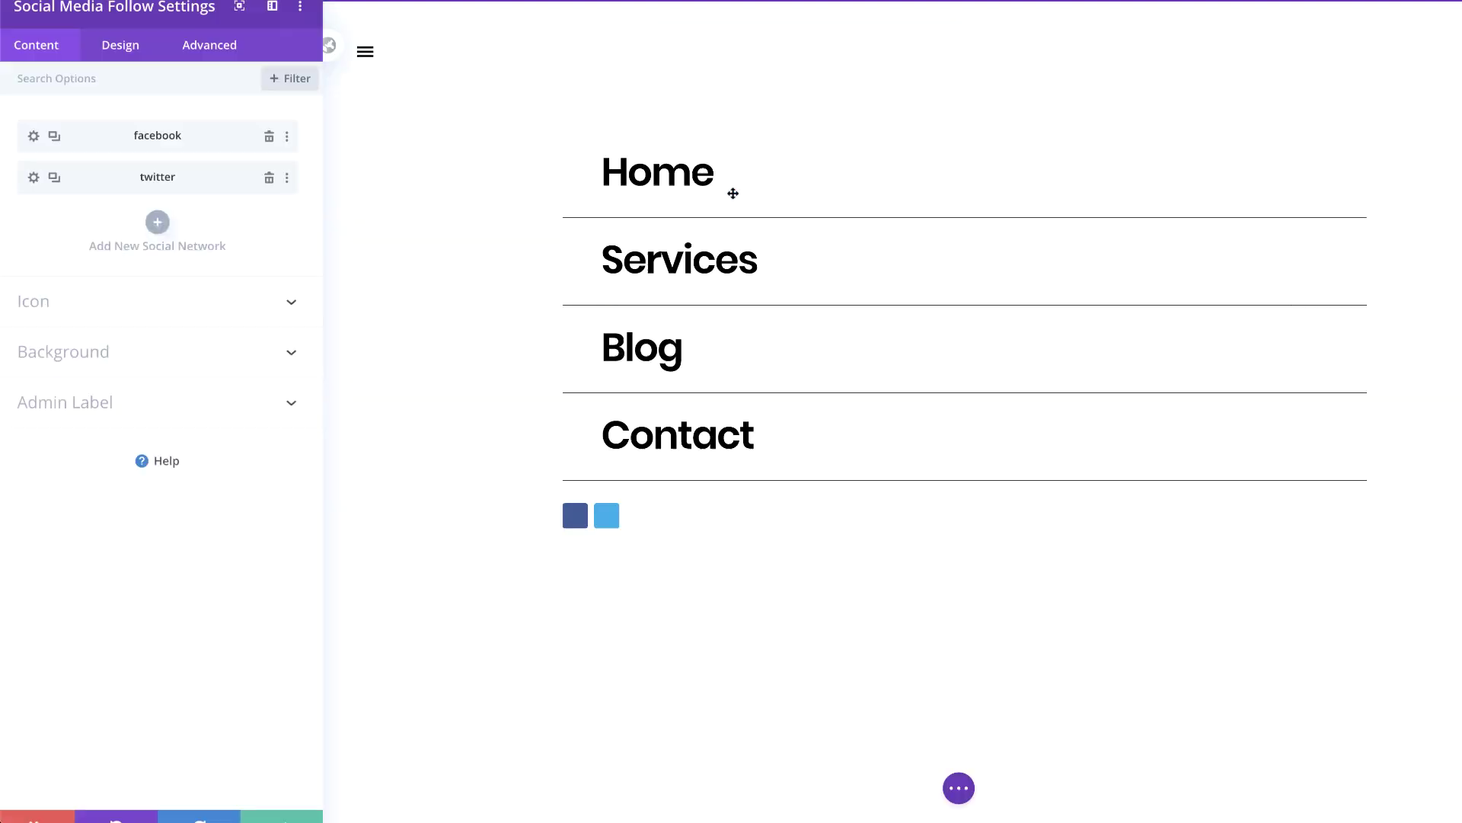
Step: Add Pinterest and Instagram as the third and fourth networks of the Social Media Follow module
{"action": "left_click", "coordinate": [159, 232]}
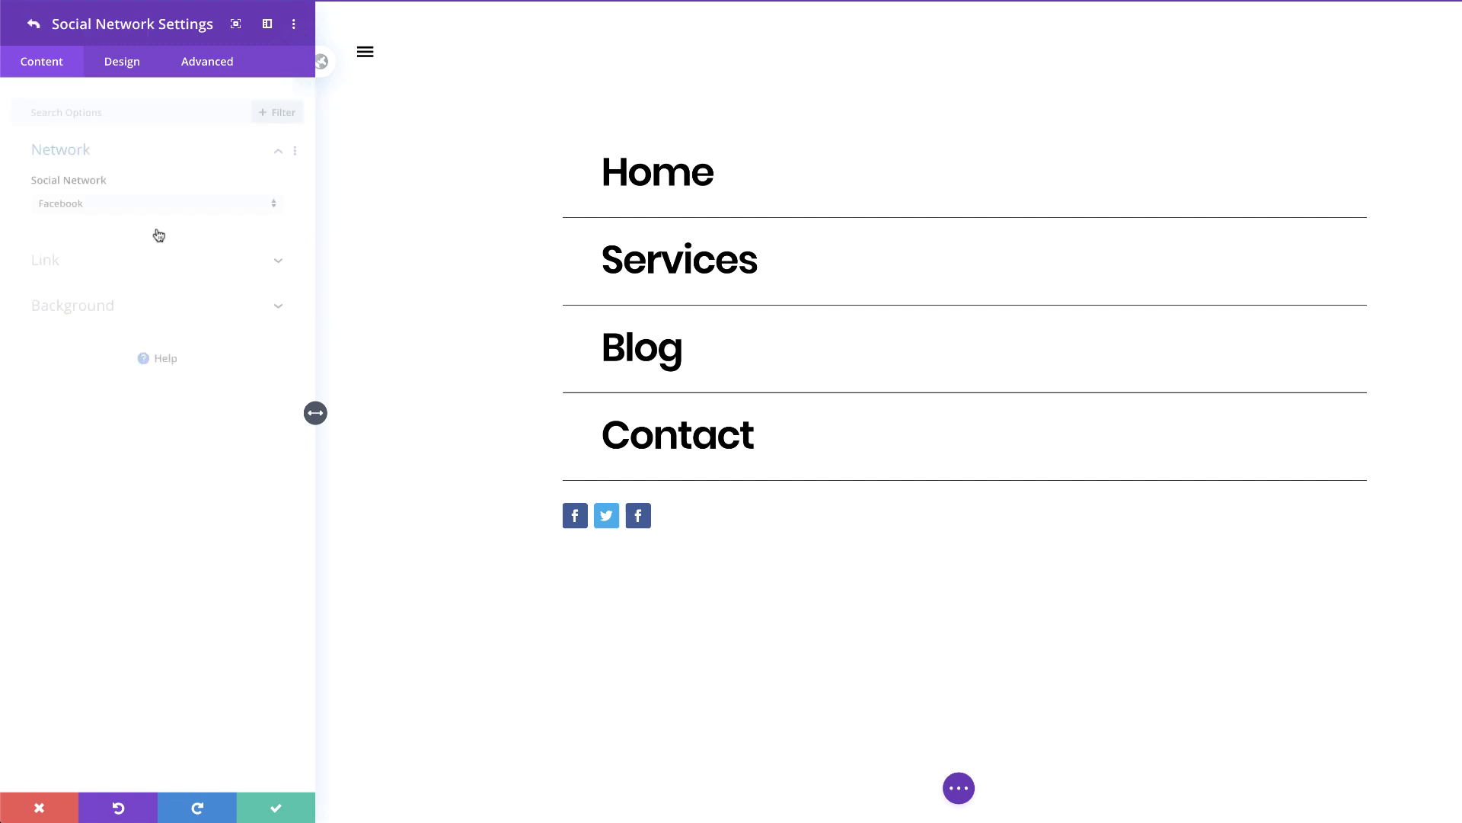
{"action": "left_click", "coordinate": [104, 190]}
{"action": "left_click", "coordinate": [137, 316]}
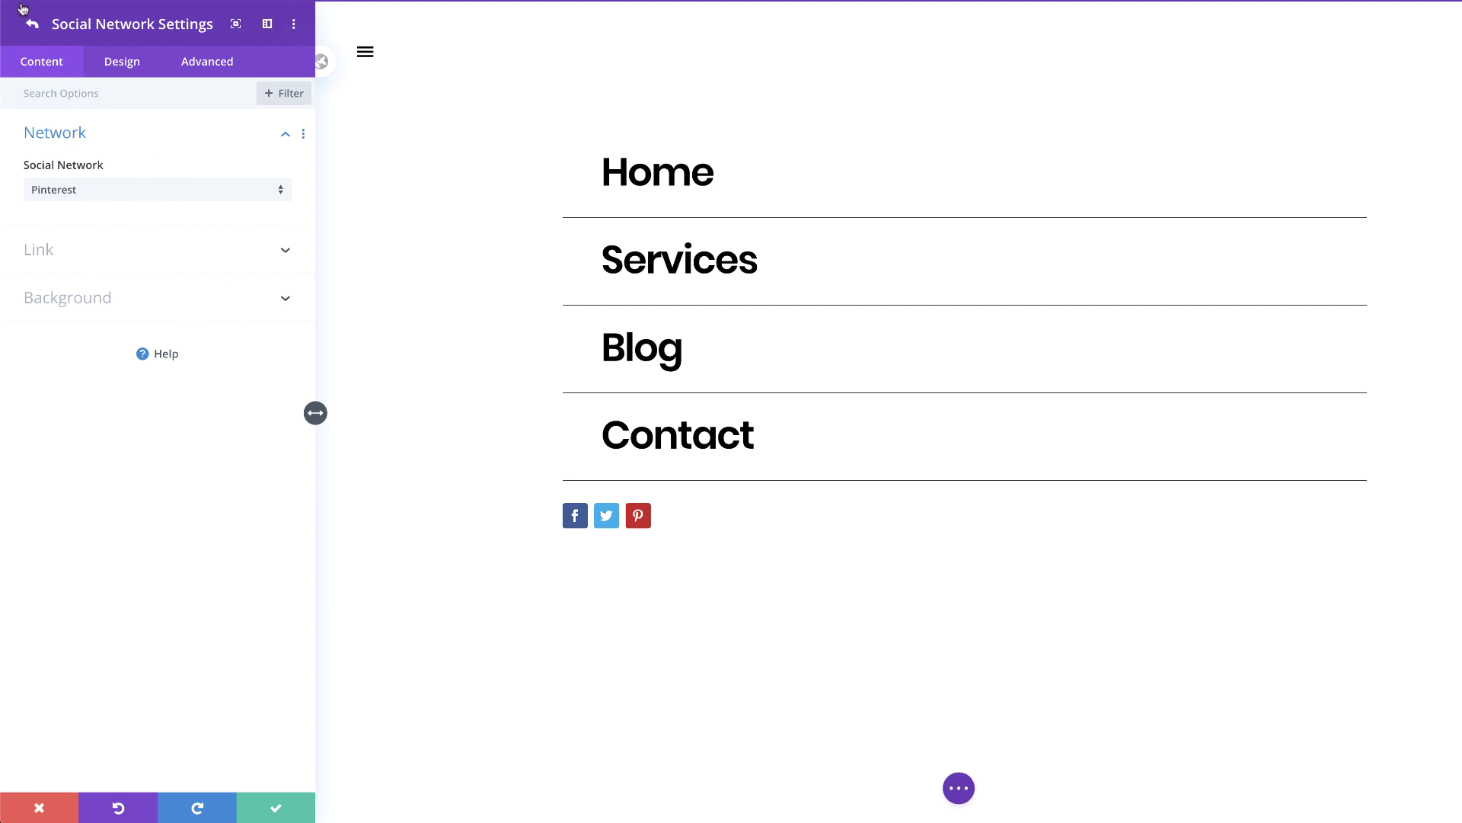
{"action": "left_click", "coordinate": [32, 24]}
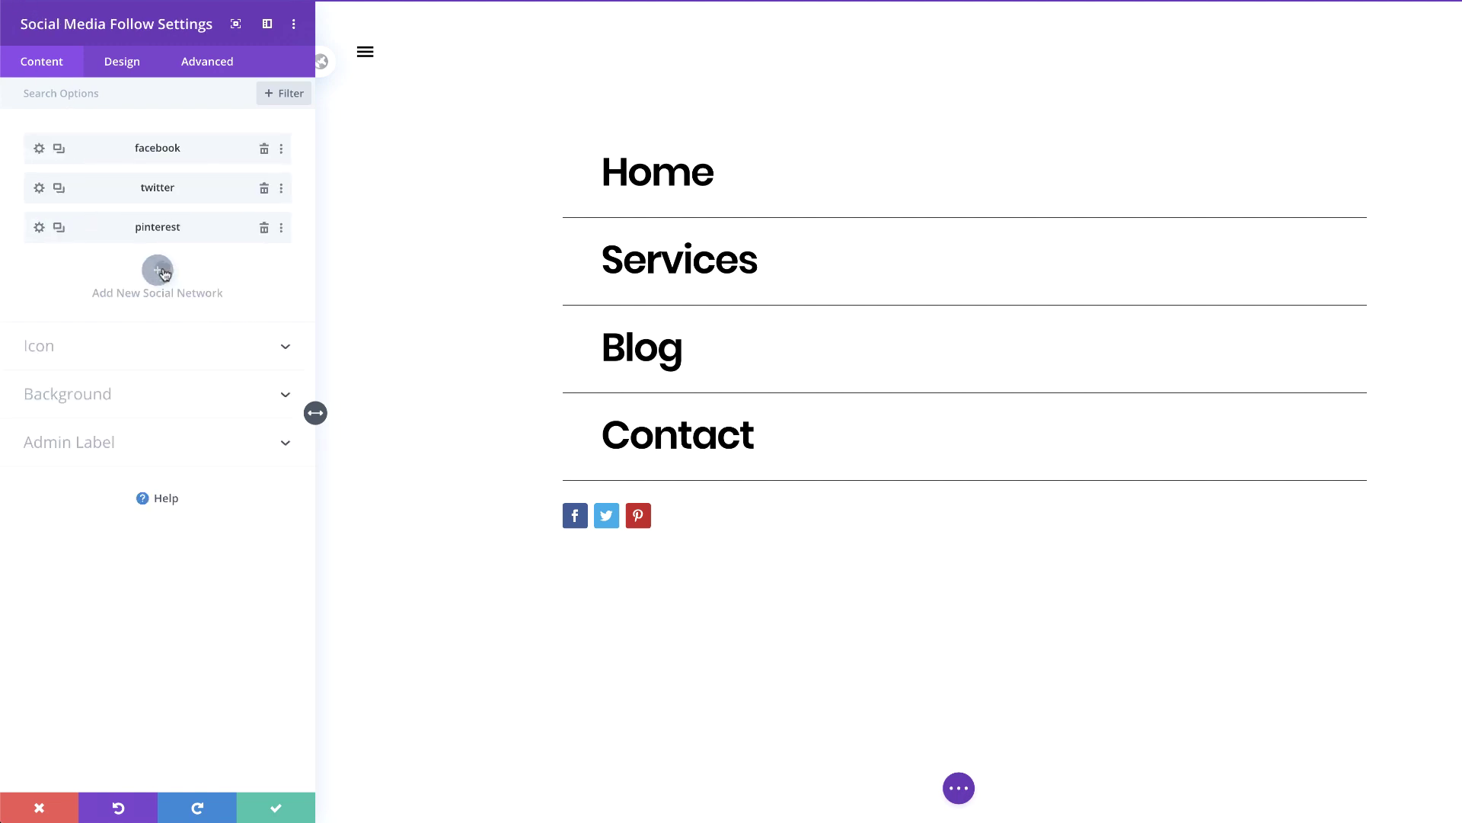
{"action": "left_click", "coordinate": [158, 270]}
{"action": "left_click", "coordinate": [152, 197]}
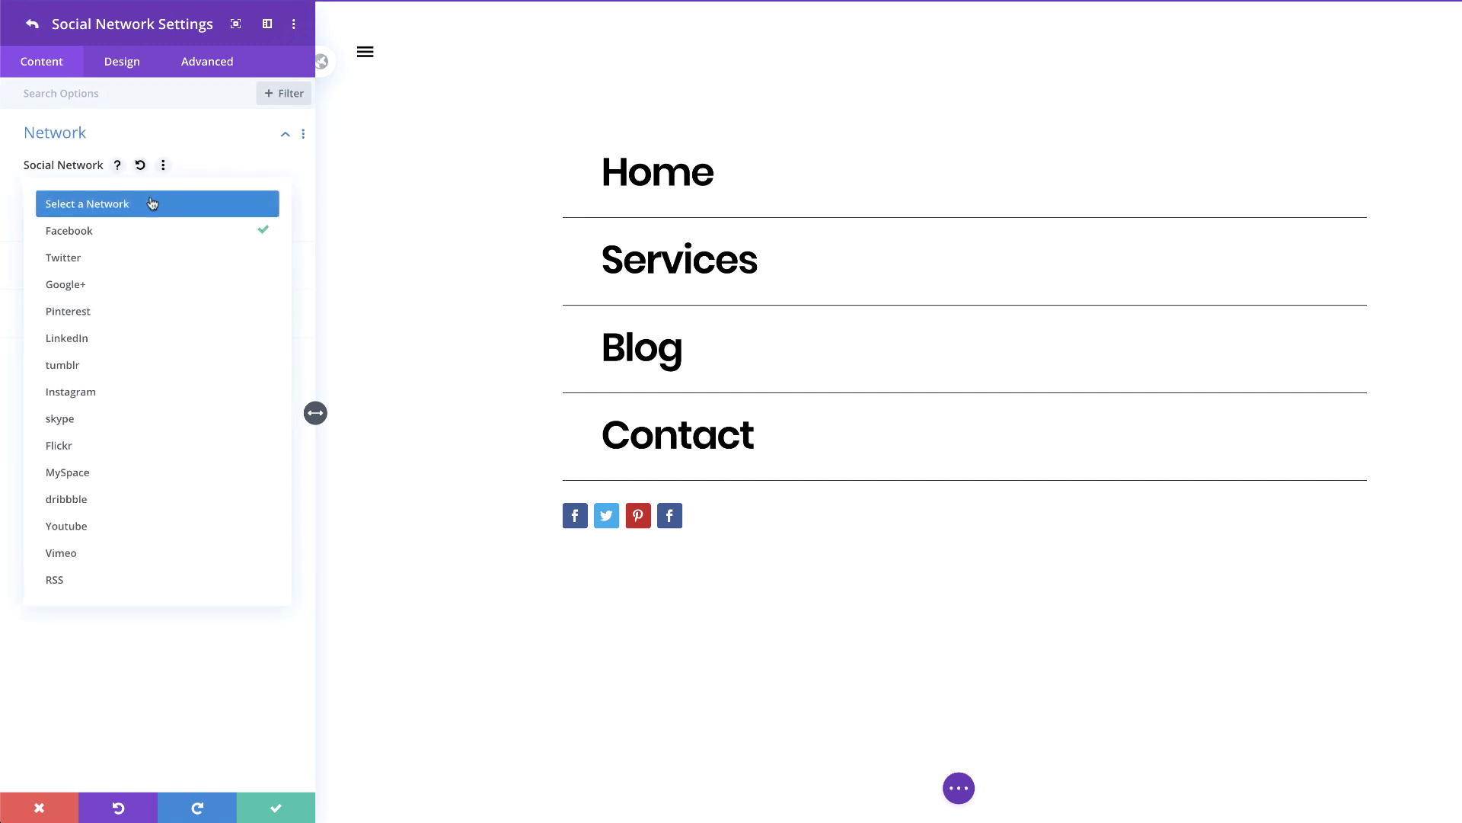
{"action": "left_click", "coordinate": [131, 392]}
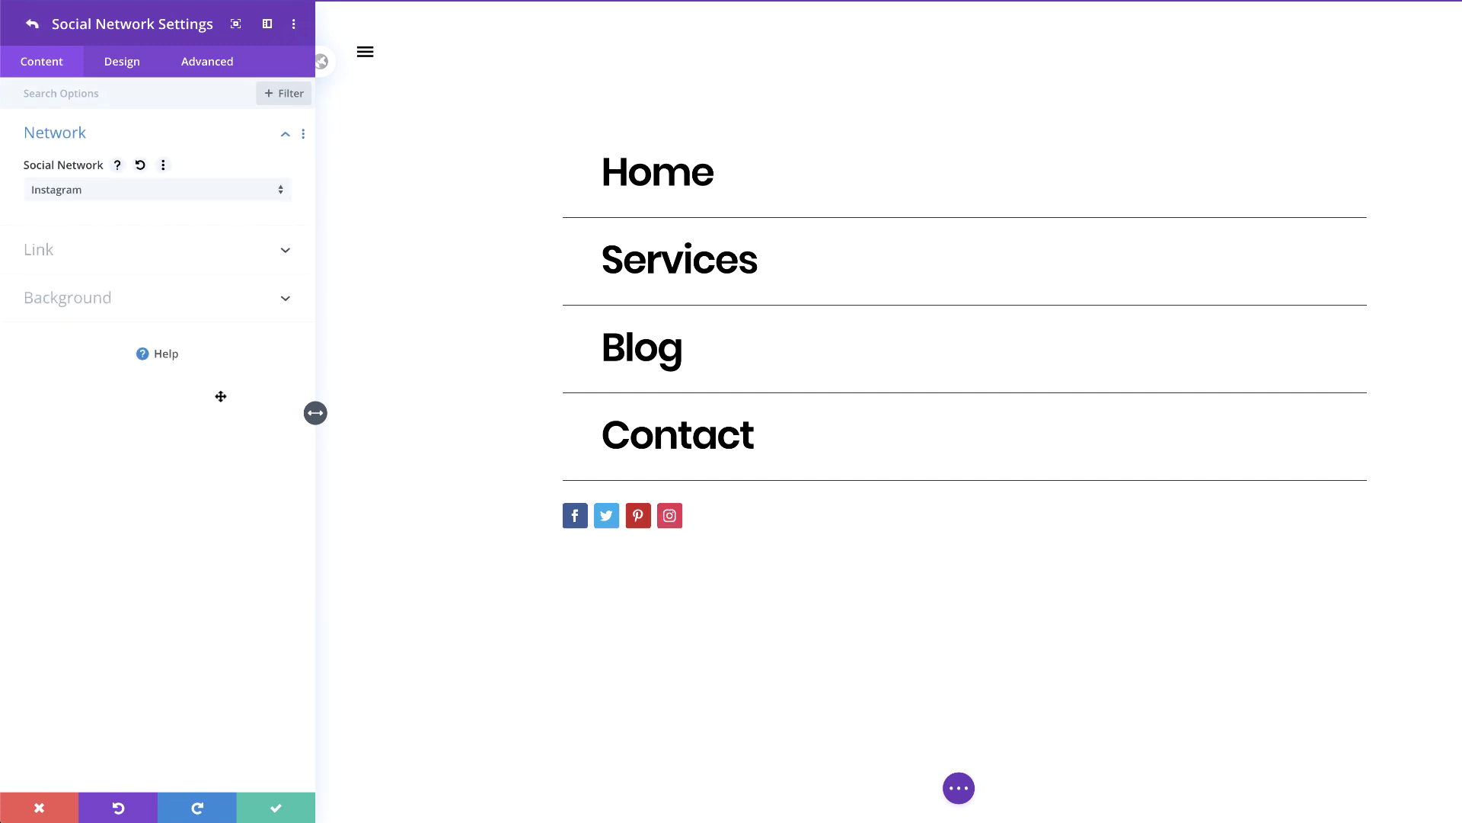
{"action": "left_click", "coordinate": [32, 25]}
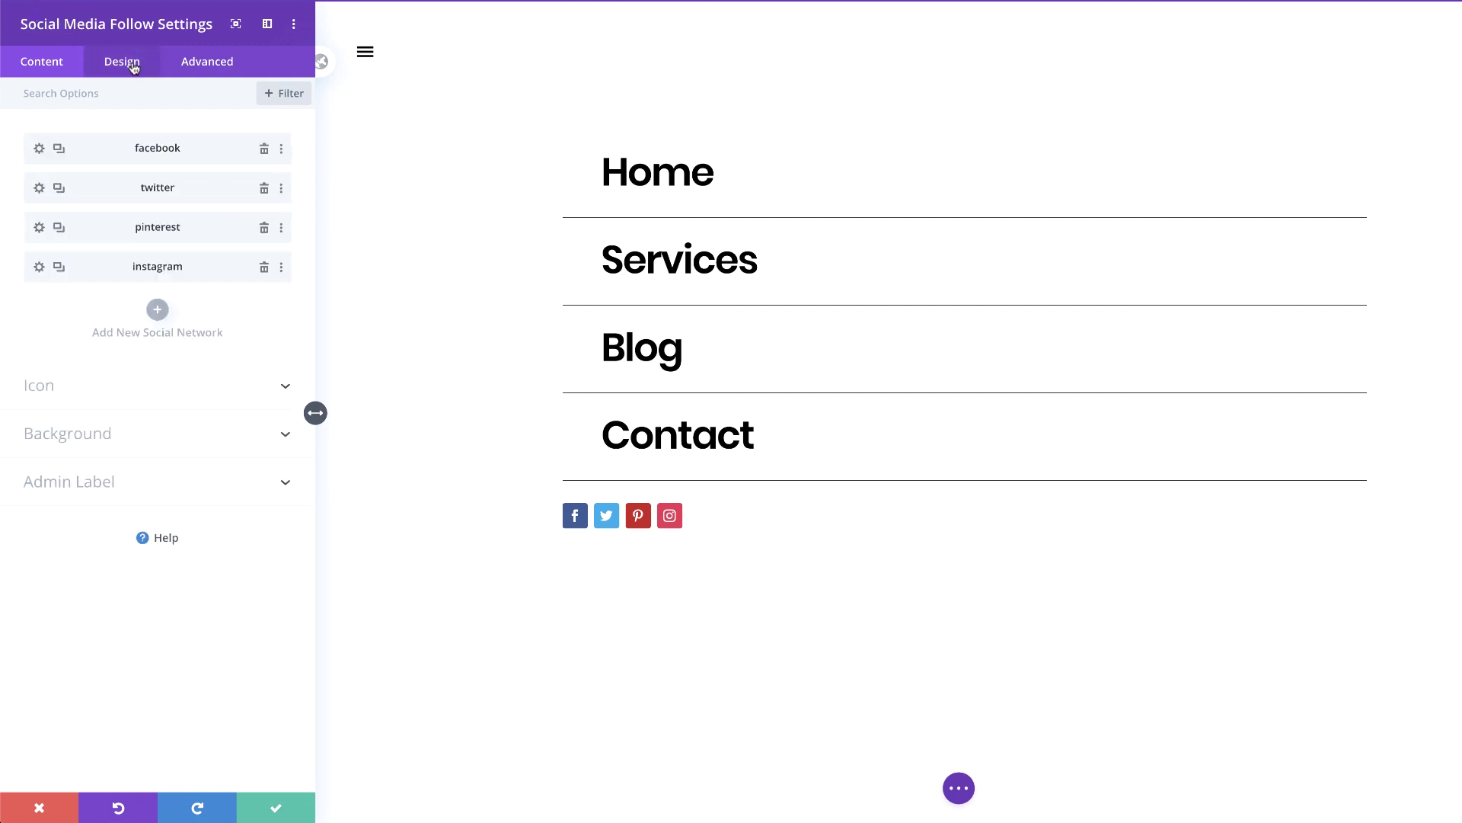
Step: Set the social media icon color to #000000 and enable a custom icon font size of 1vw
{"action": "left_click", "coordinate": [134, 68]}
{"action": "left_click", "coordinate": [76, 192]}
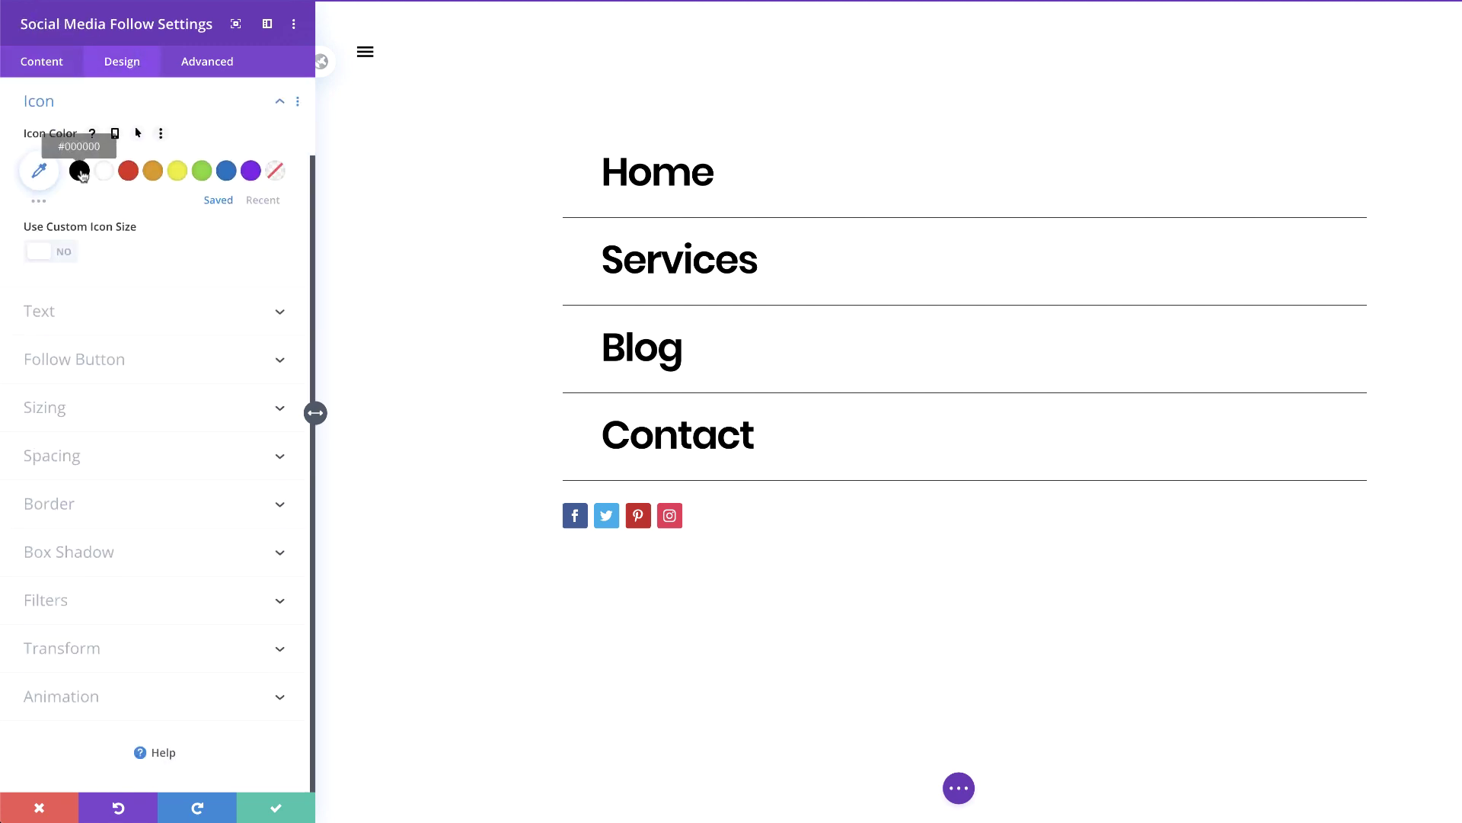
{"action": "left_click", "coordinate": [81, 174]}
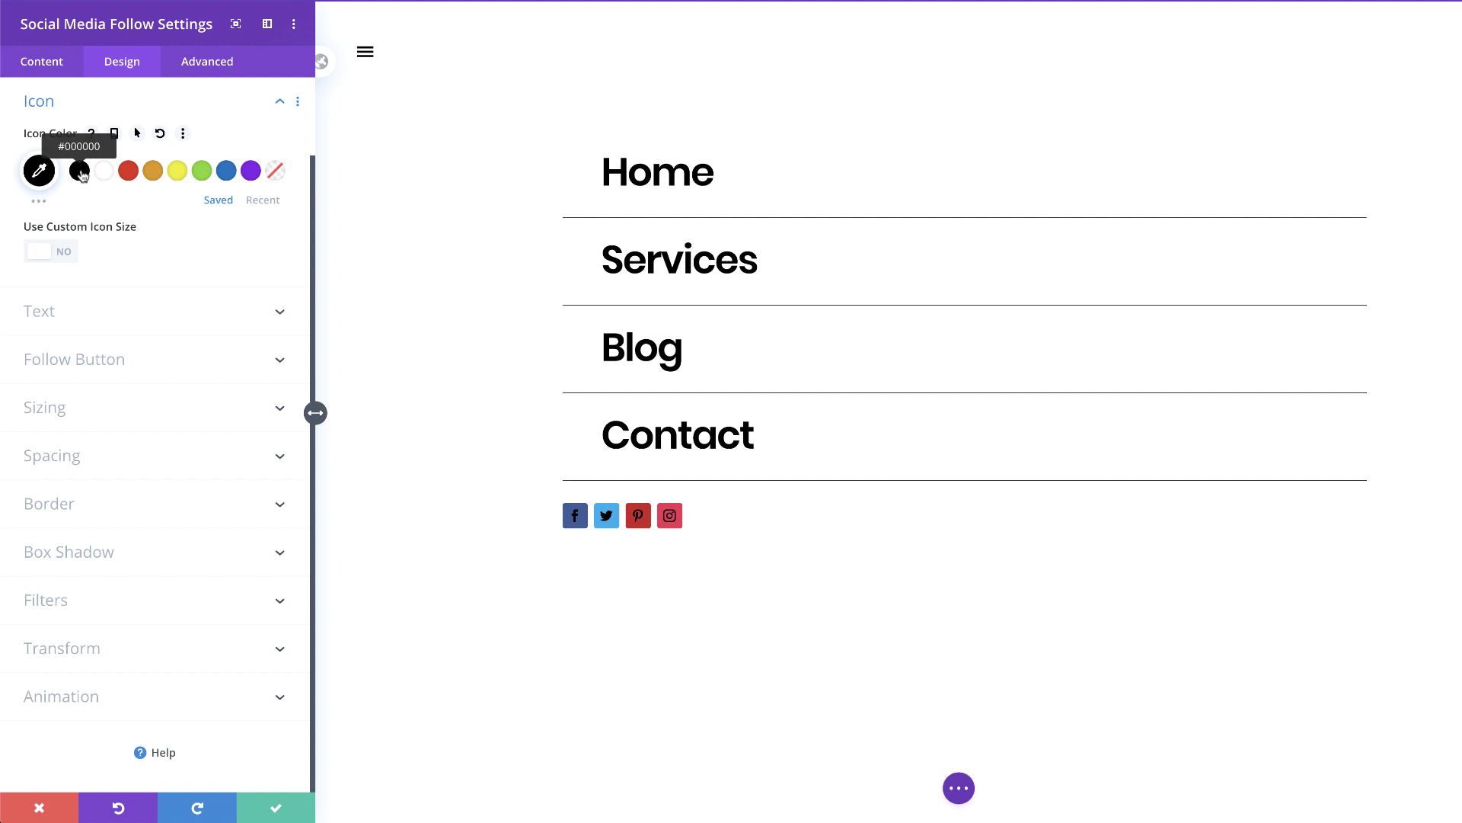
{"action": "left_click", "coordinate": [67, 252]}
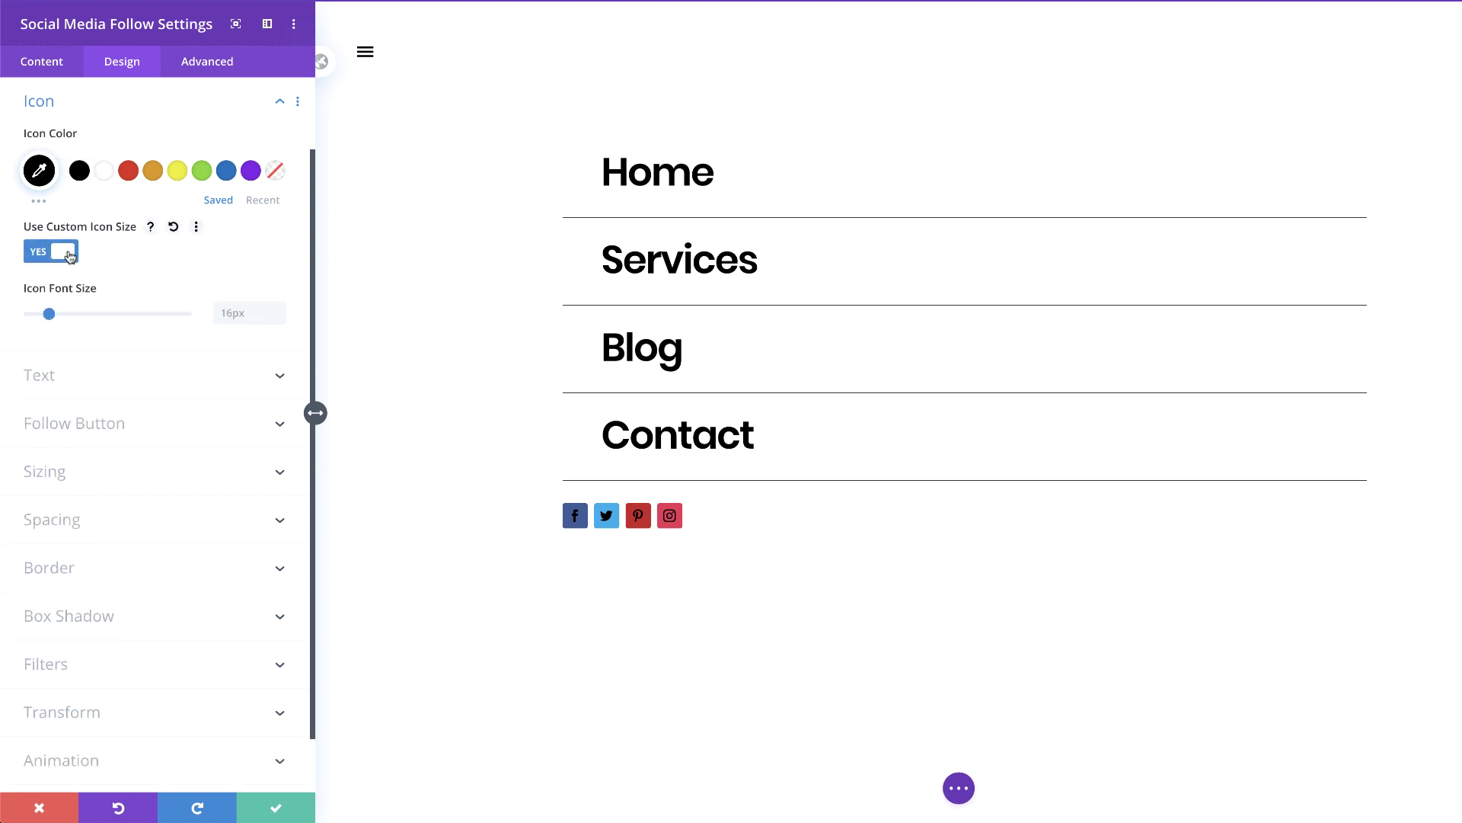
{"action": "left_click", "coordinate": [225, 313]}
{"action": "type", "text": "1vw"}
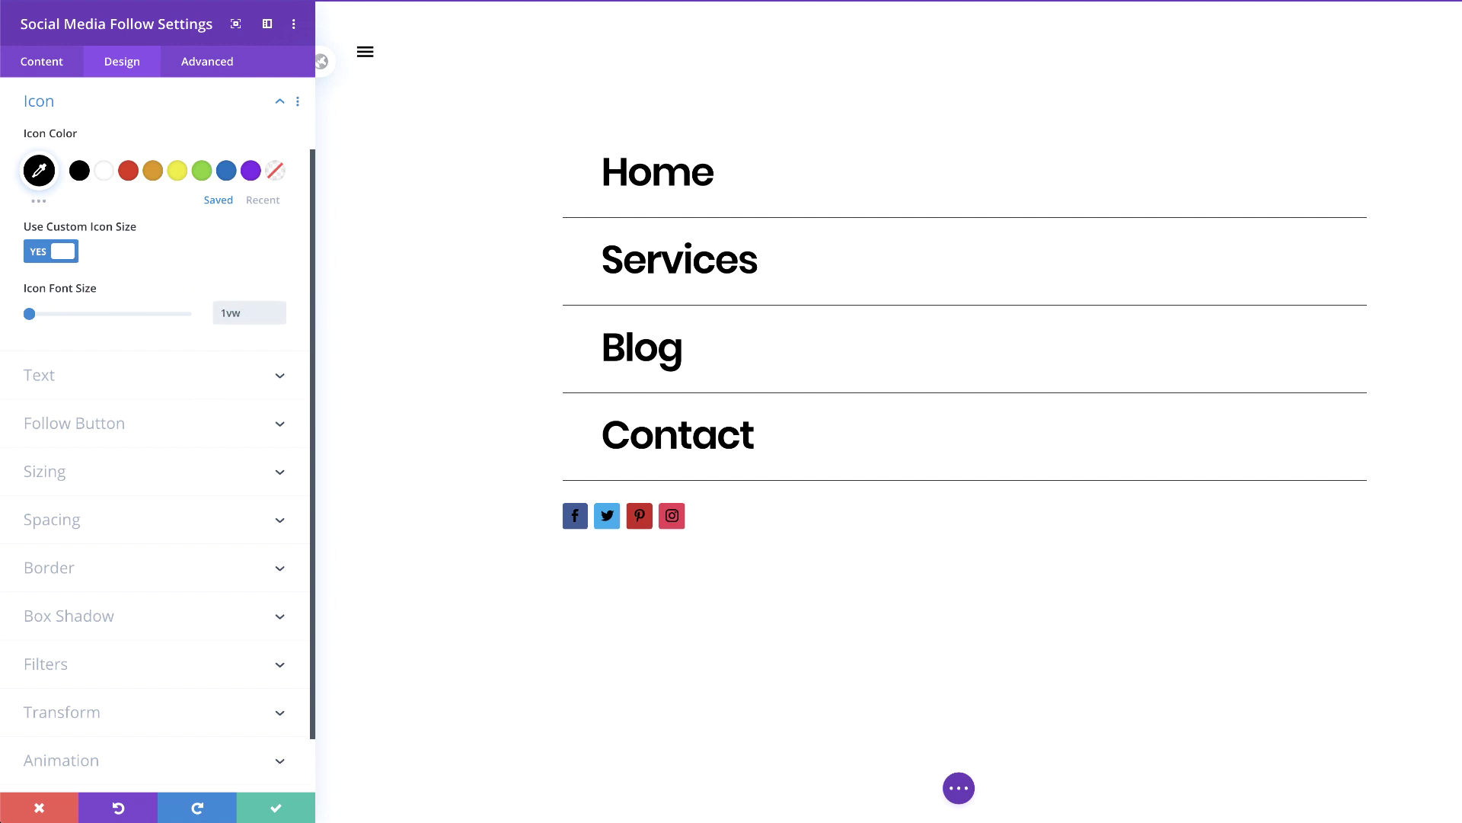
Step: Remove the background color from the Facebook, Twitter, Pinterest and Instagram networks
{"action": "left_click", "coordinate": [41, 61]}
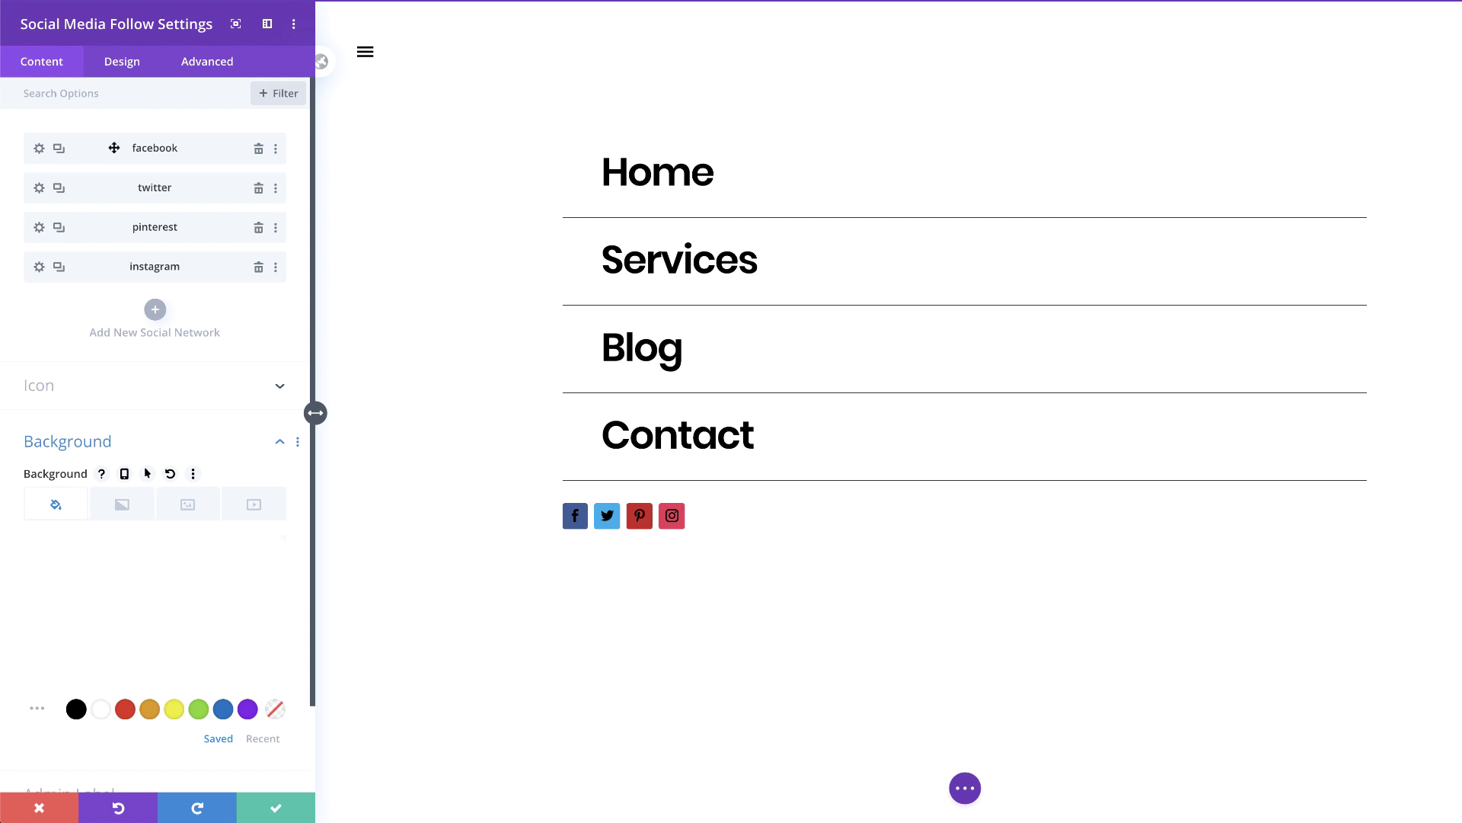
{"action": "left_click", "coordinate": [39, 148]}
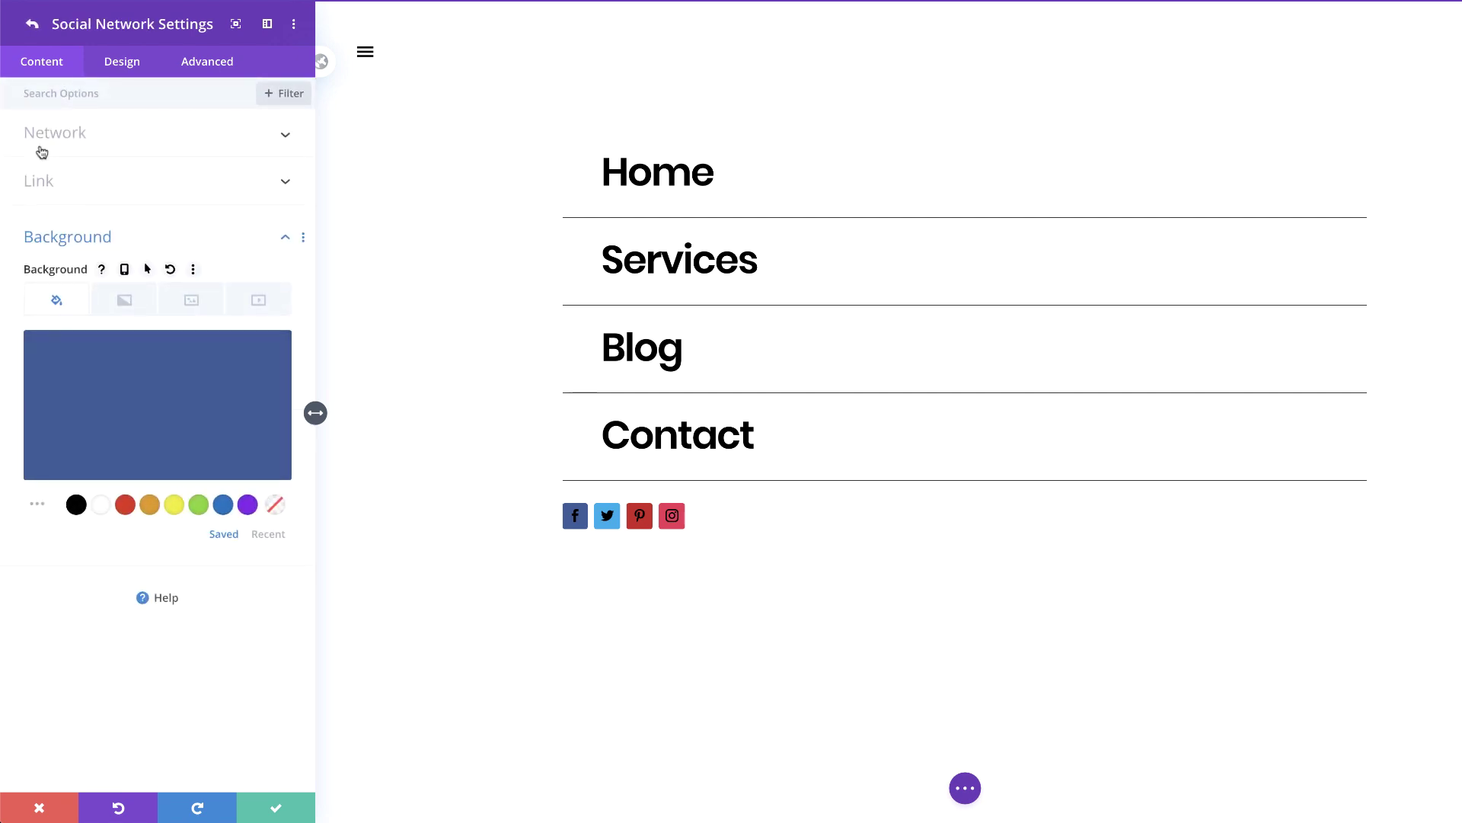
{"action": "left_click", "coordinate": [245, 344]}
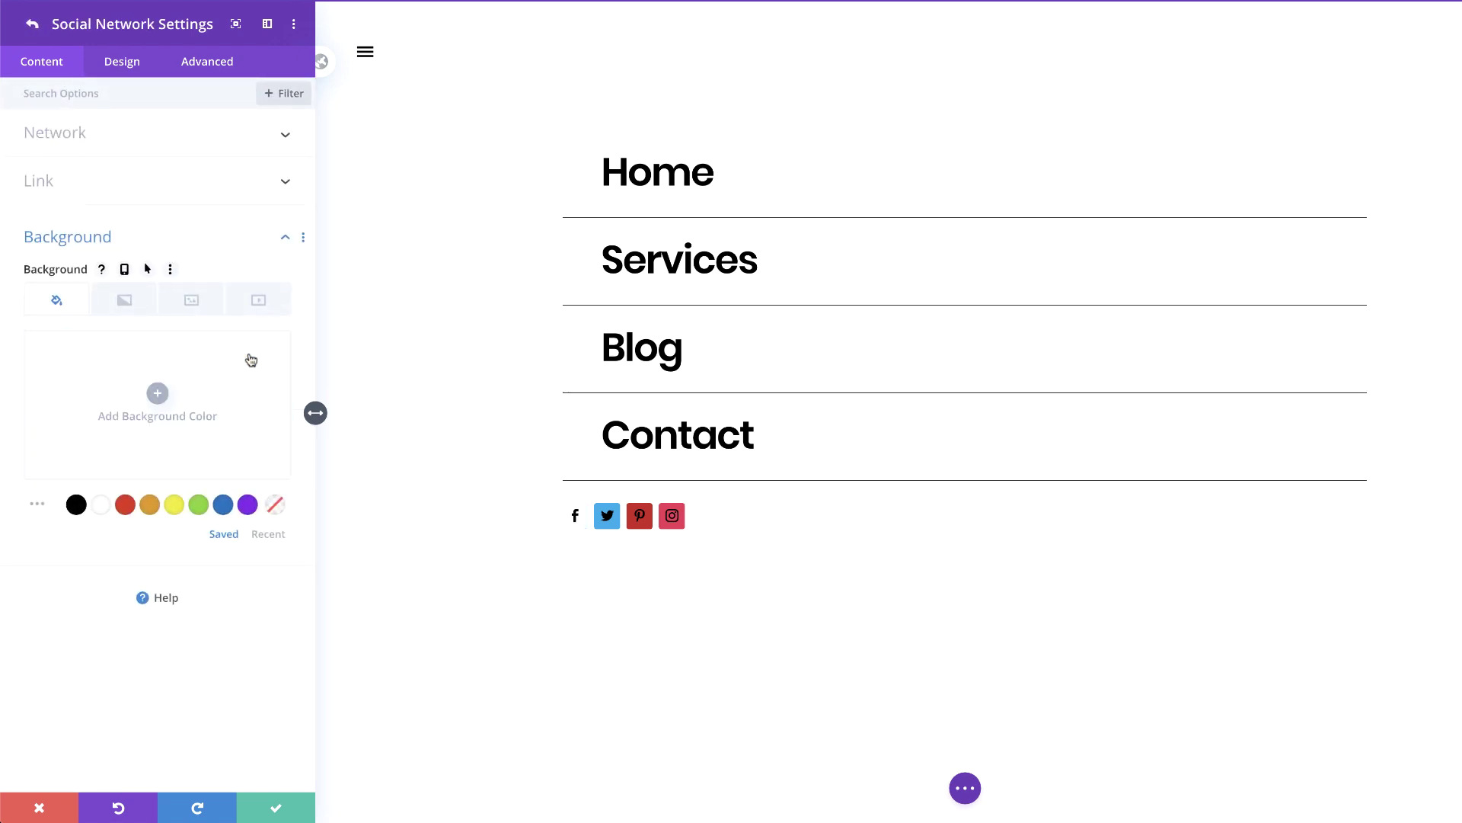
{"action": "left_click", "coordinate": [32, 23]}
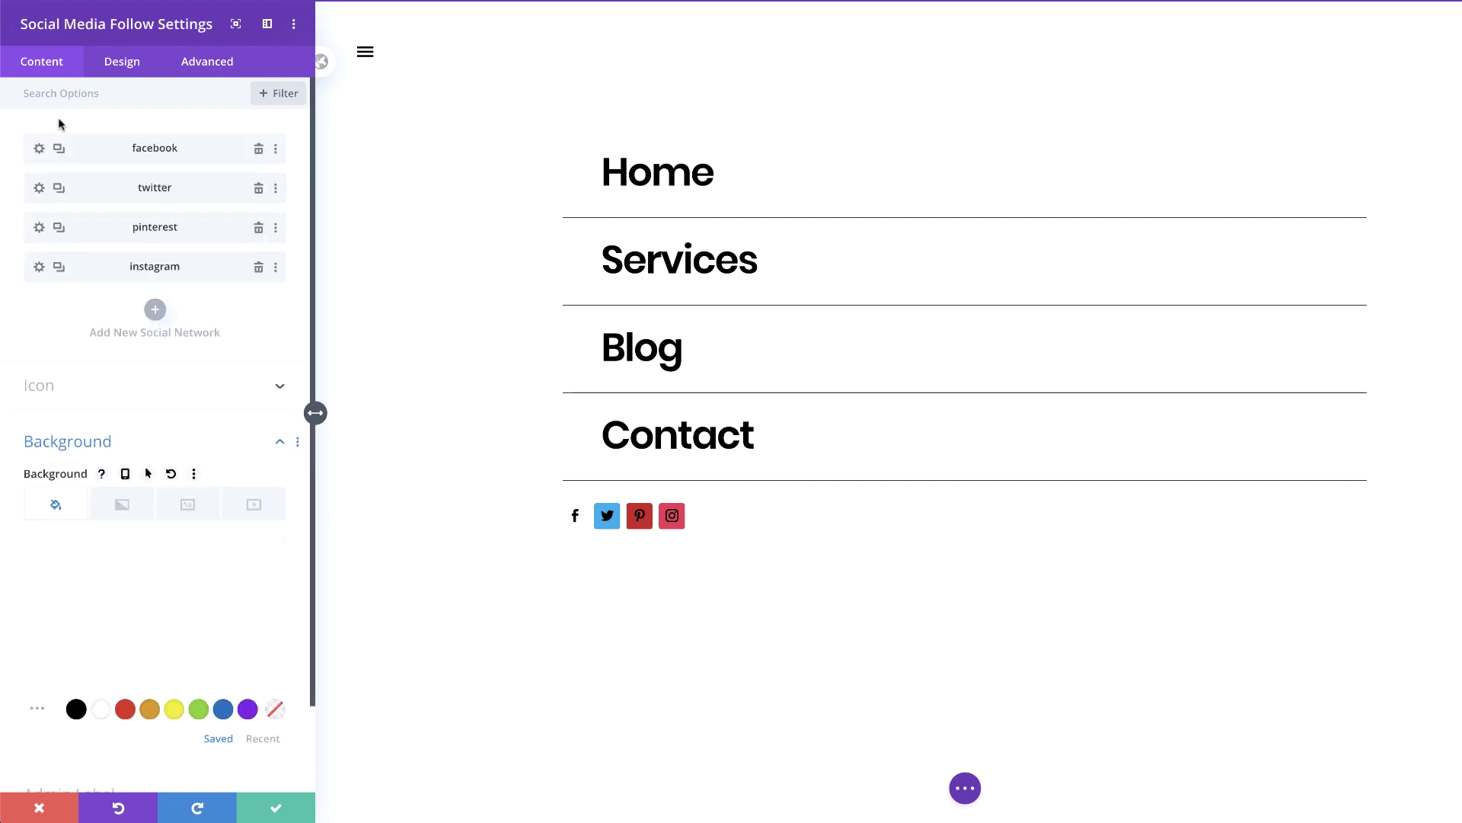
{"action": "left_click", "coordinate": [39, 189]}
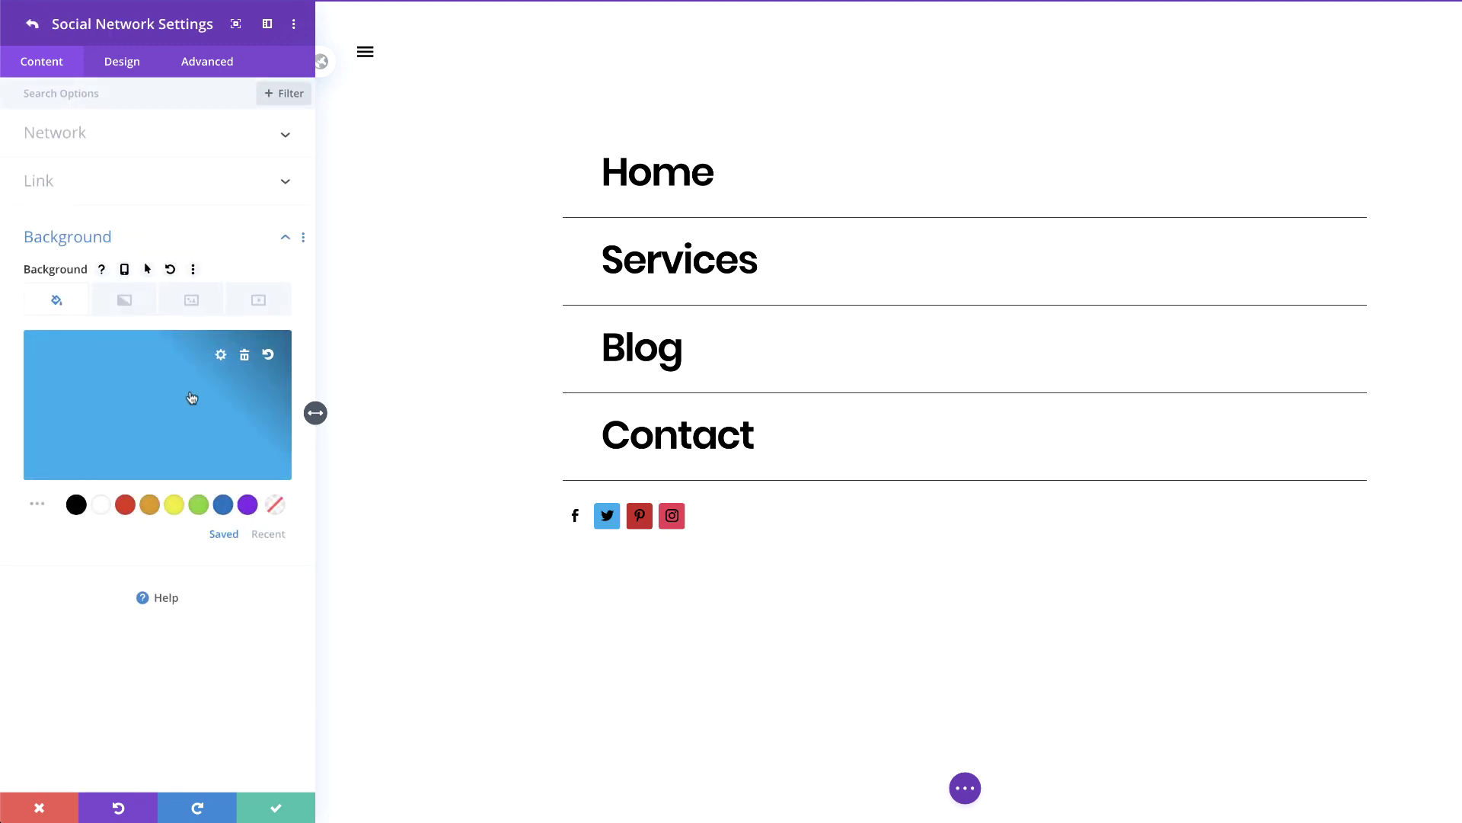
{"action": "left_click", "coordinate": [245, 355]}
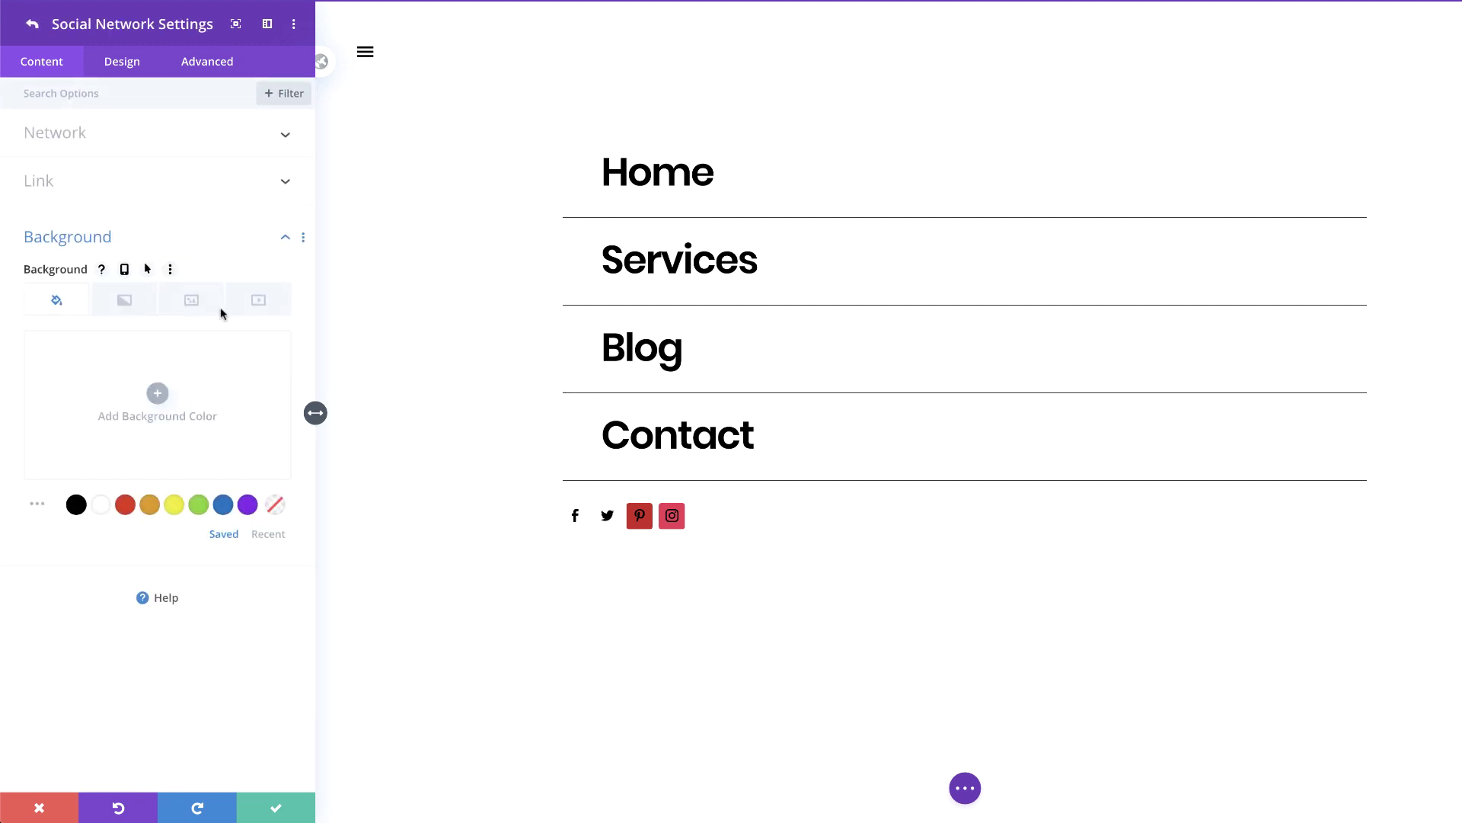
{"action": "left_click", "coordinate": [33, 24]}
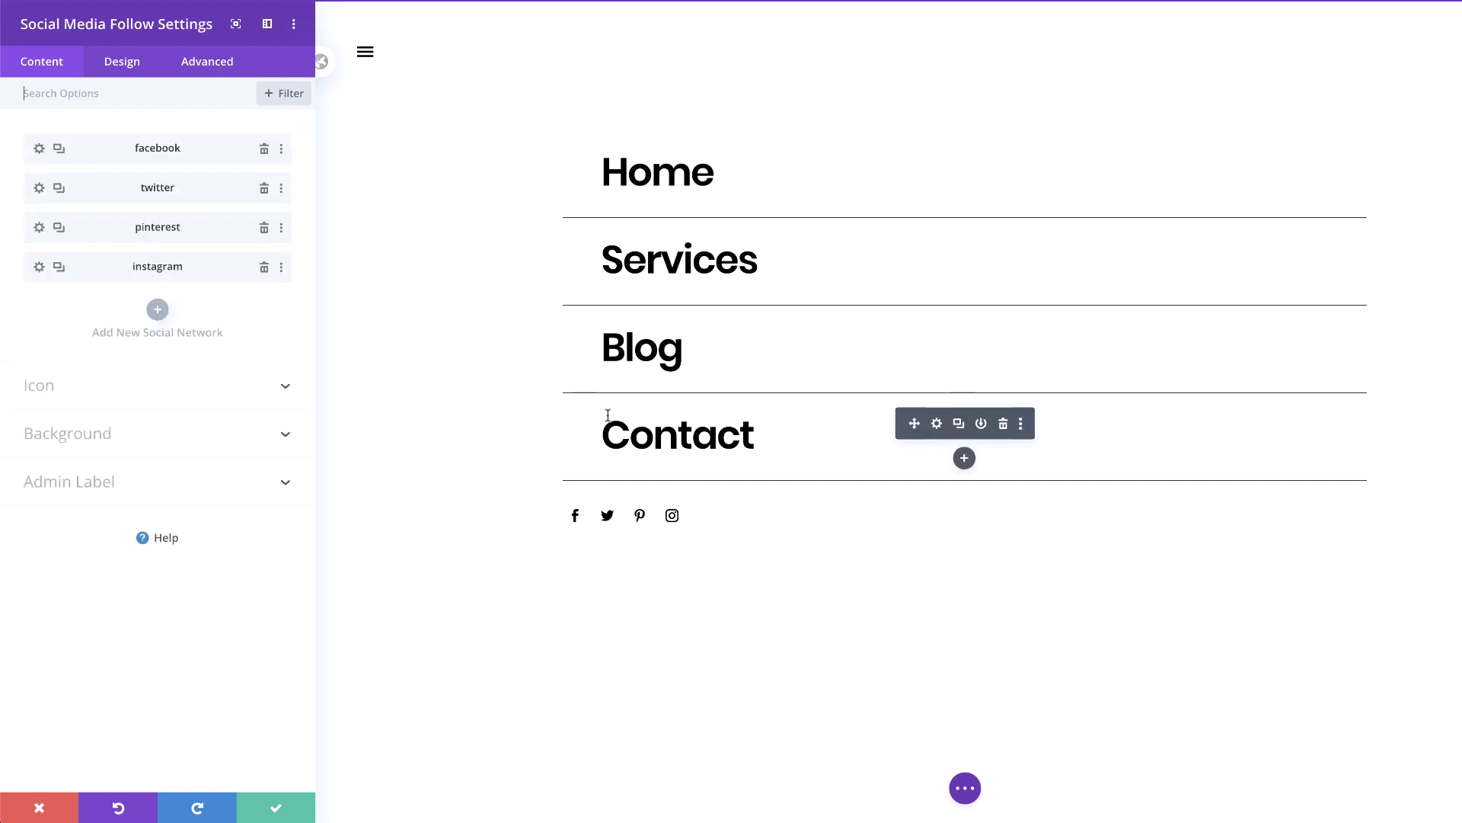
Step: Set the Social Media Follow module's left padding to 3vw
{"action": "left_click", "coordinate": [141, 71]}
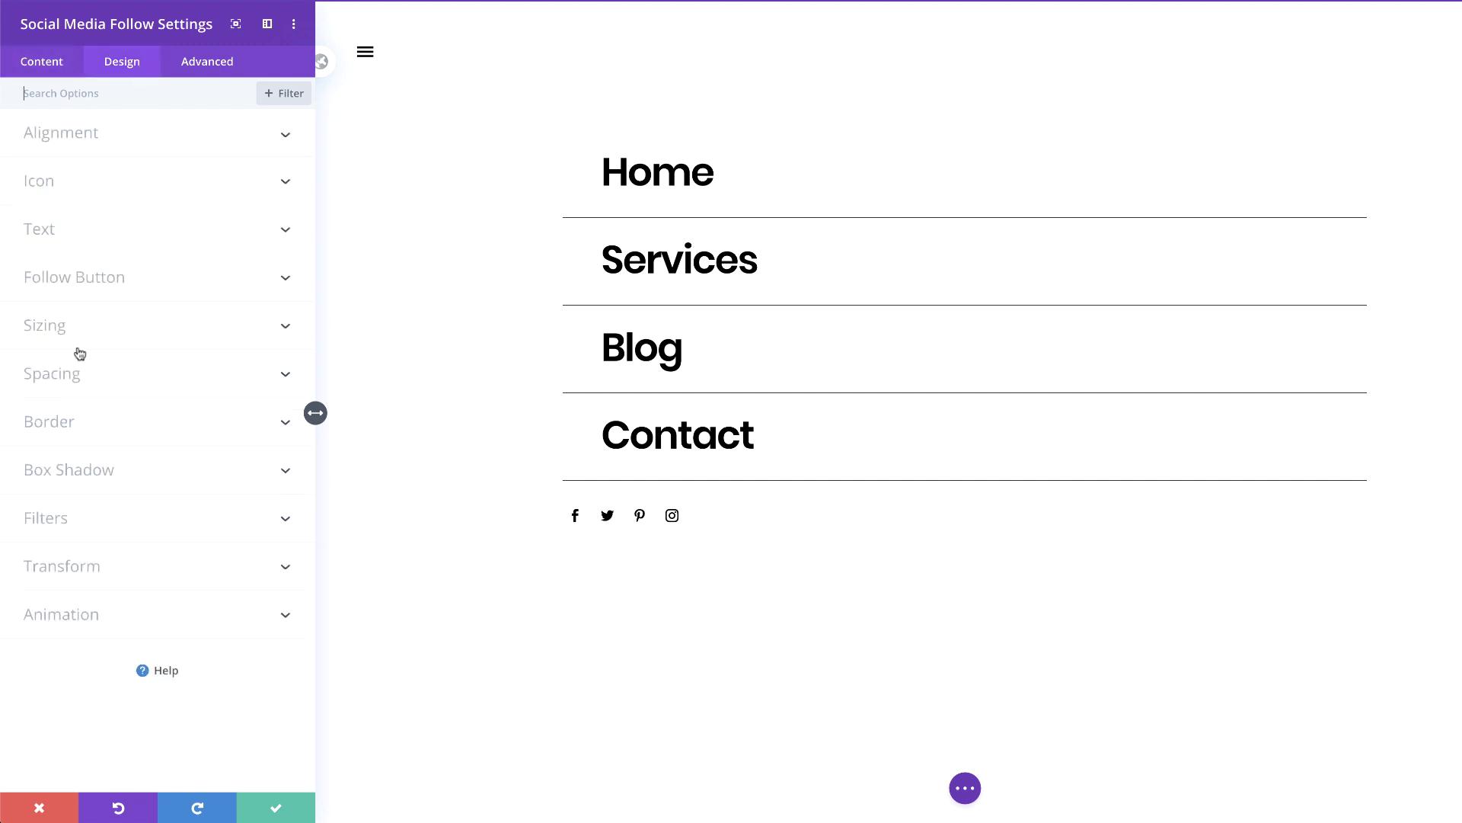
{"action": "left_click", "coordinate": [81, 377]}
{"action": "left_click", "coordinate": [192, 429]}
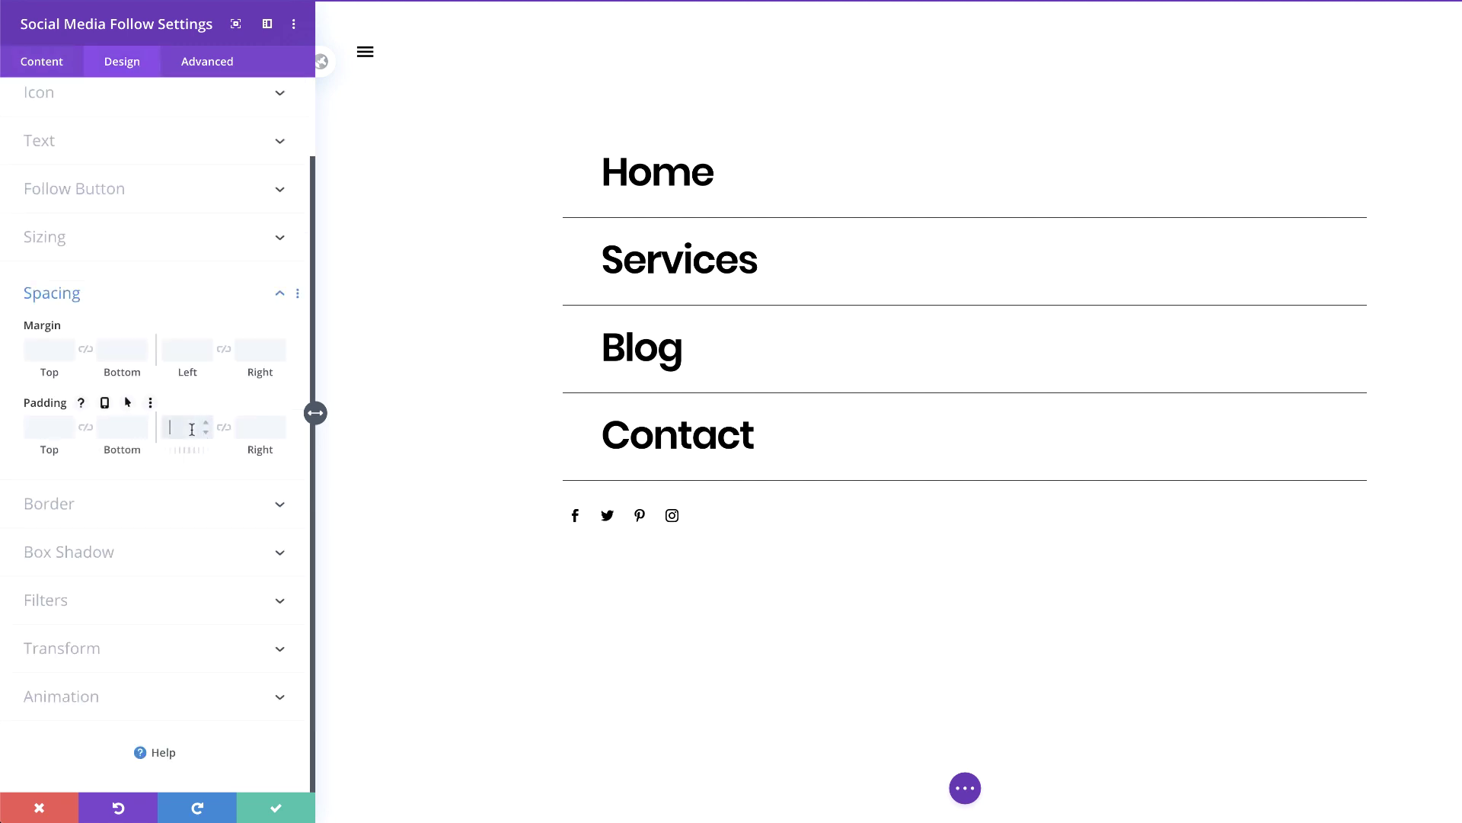
{"action": "type", "text": "3vw"}
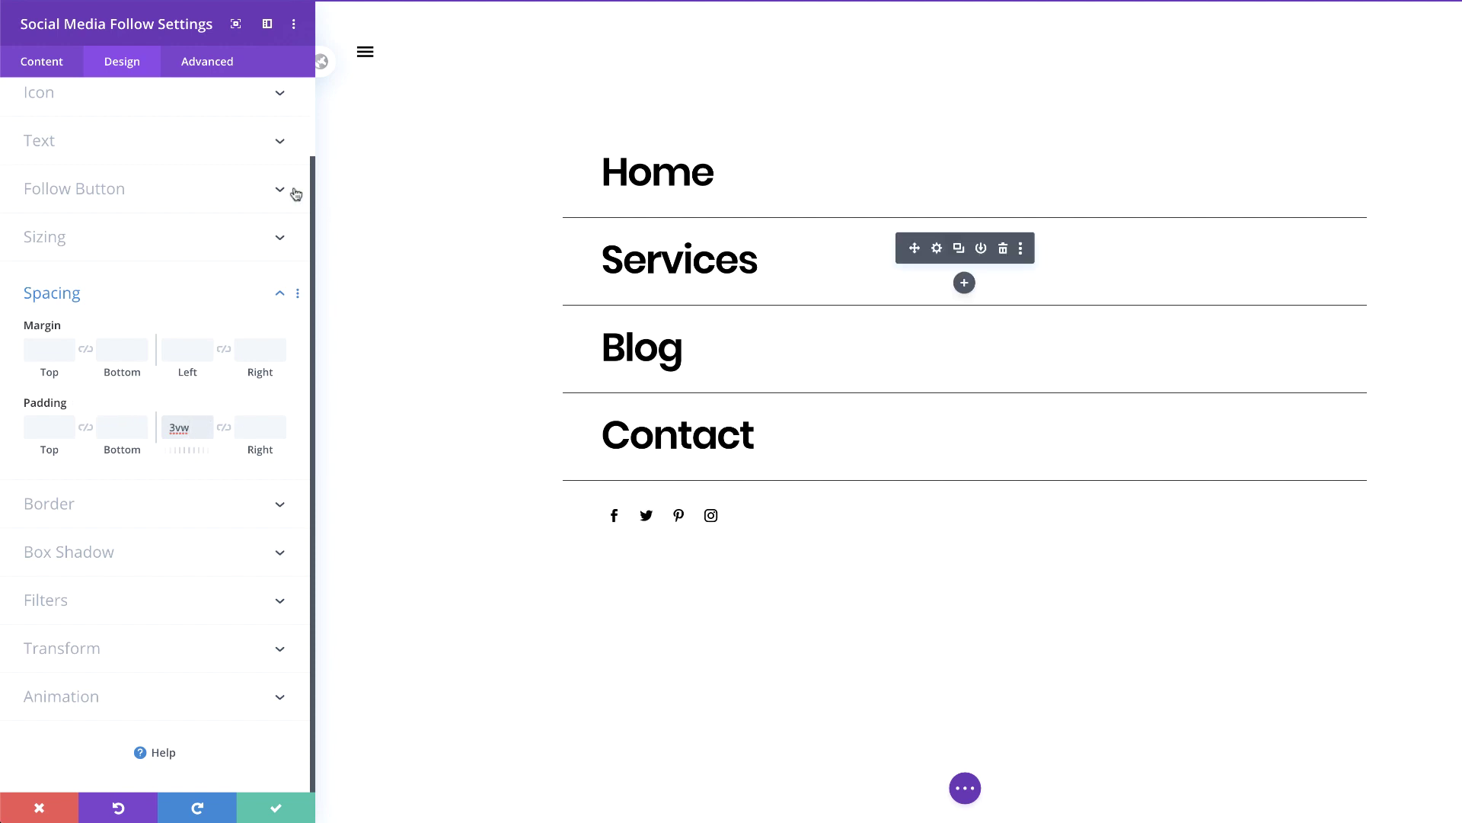
Step: Paste the copied class as the Social Media Follow module's CSS class and save the module settings
{"action": "left_click", "coordinate": [229, 69]}
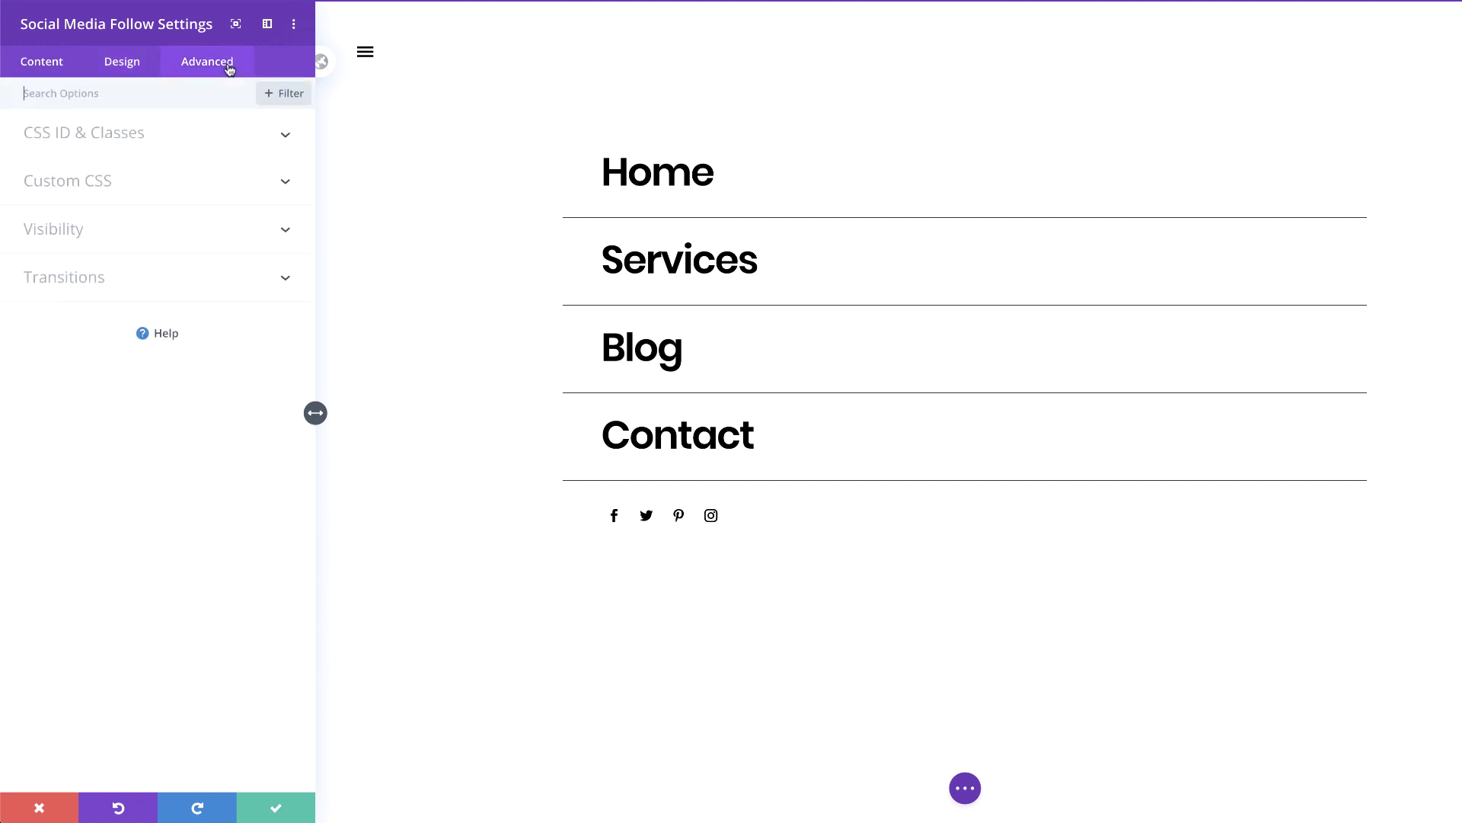
{"action": "left_click", "coordinate": [135, 142]}
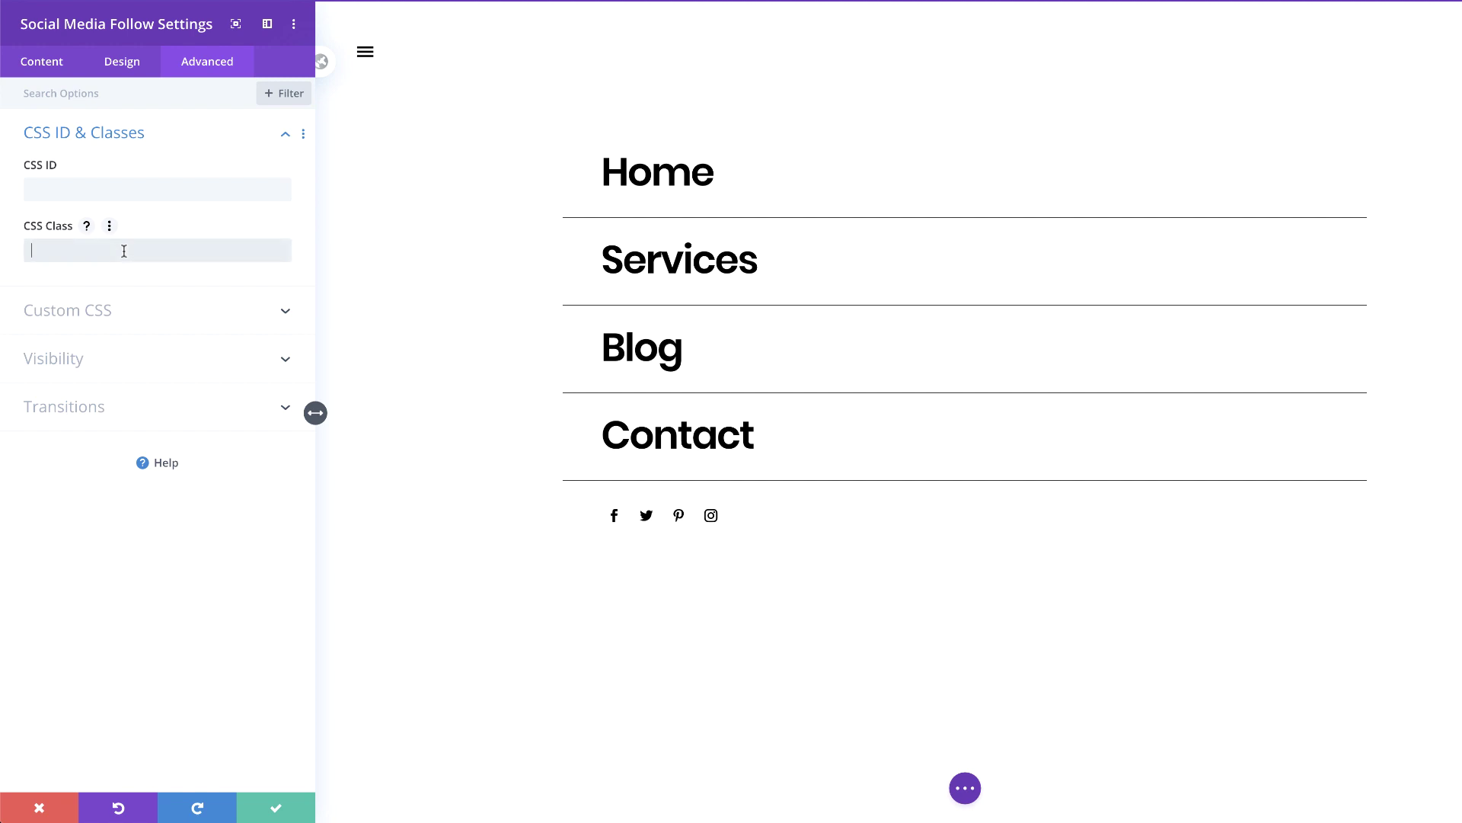
{"action": "key", "text": "ctrl+v"}
{"action": "left_click", "coordinate": [276, 807]}
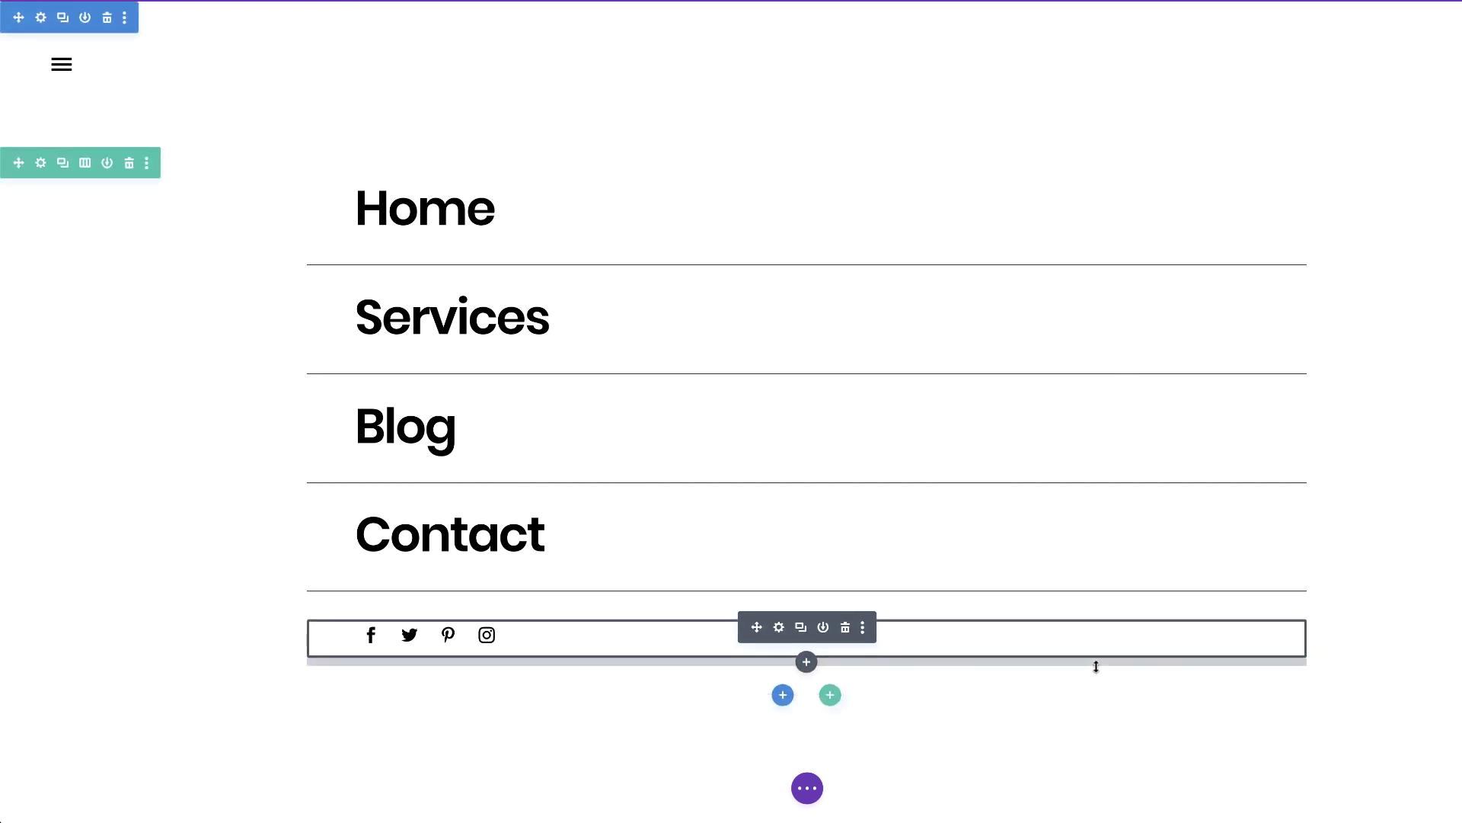
Step: Insert a single-column row below the menu row without choosing a module for it
{"action": "left_click", "coordinate": [830, 694]}
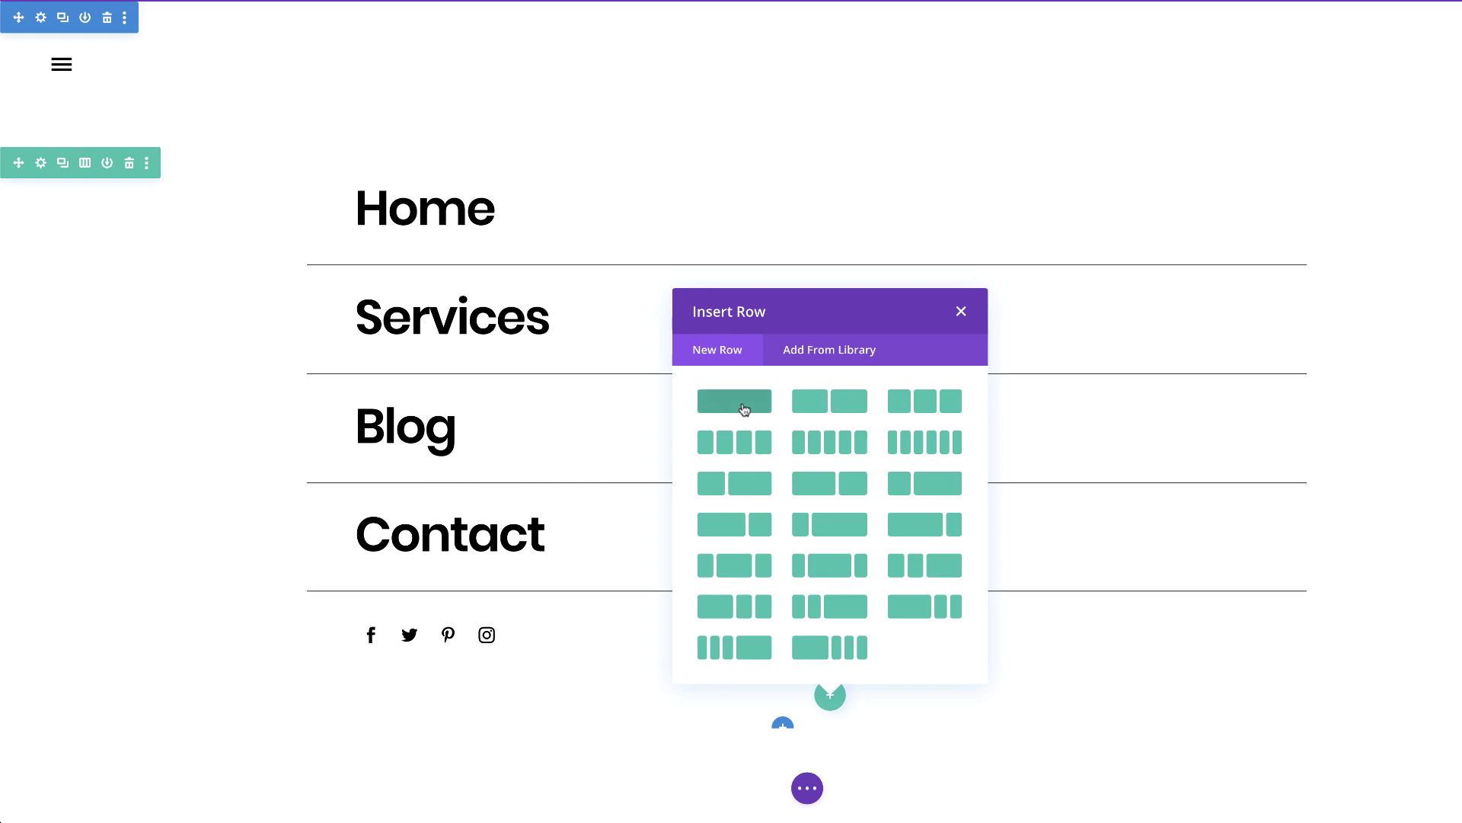
{"action": "left_click", "coordinate": [745, 410]}
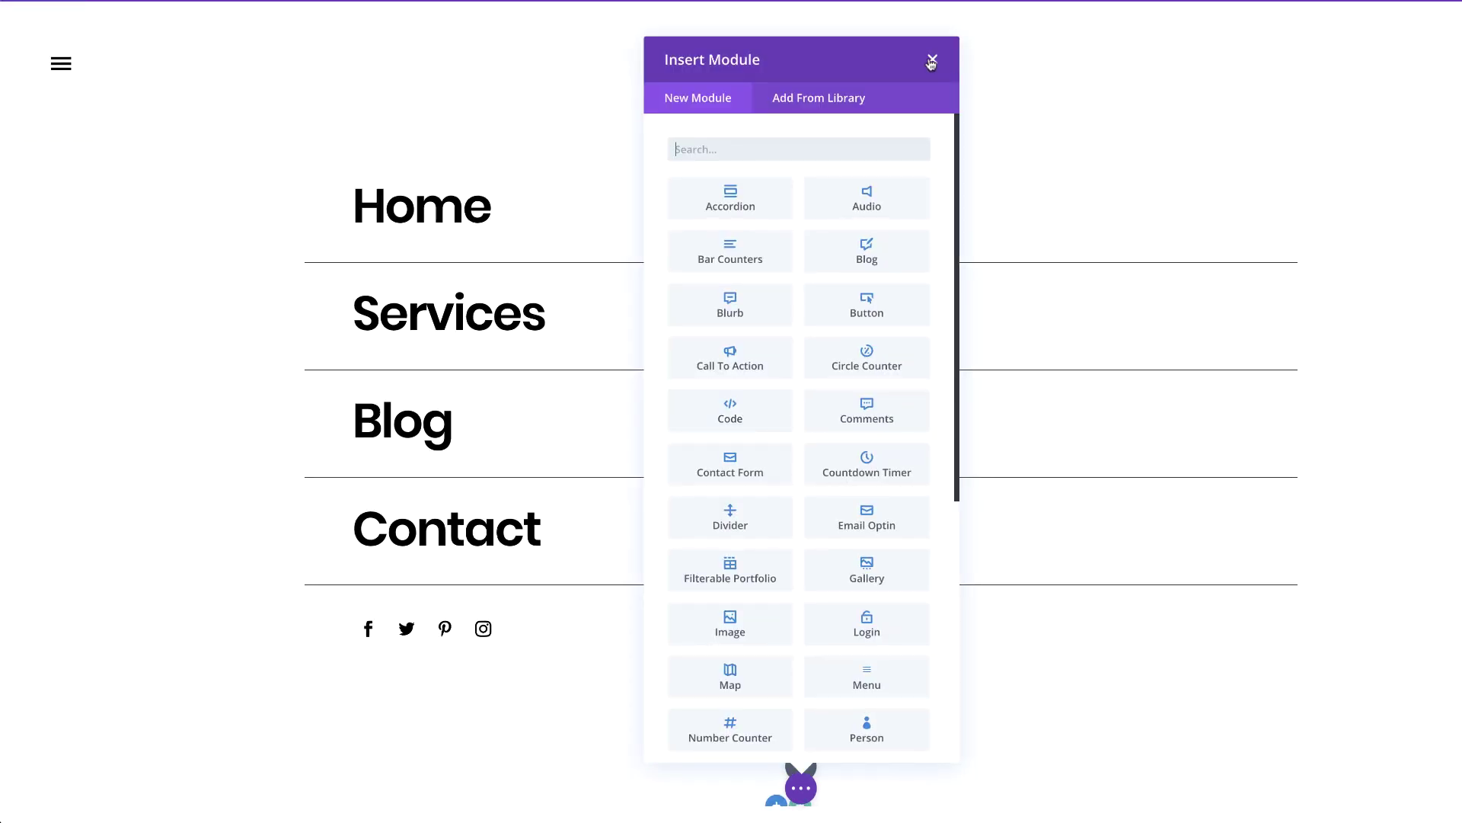
{"action": "left_click", "coordinate": [931, 61]}
{"action": "scroll", "coordinate": [762, 571], "scroll_direction": "down", "scroll_amount": 1}
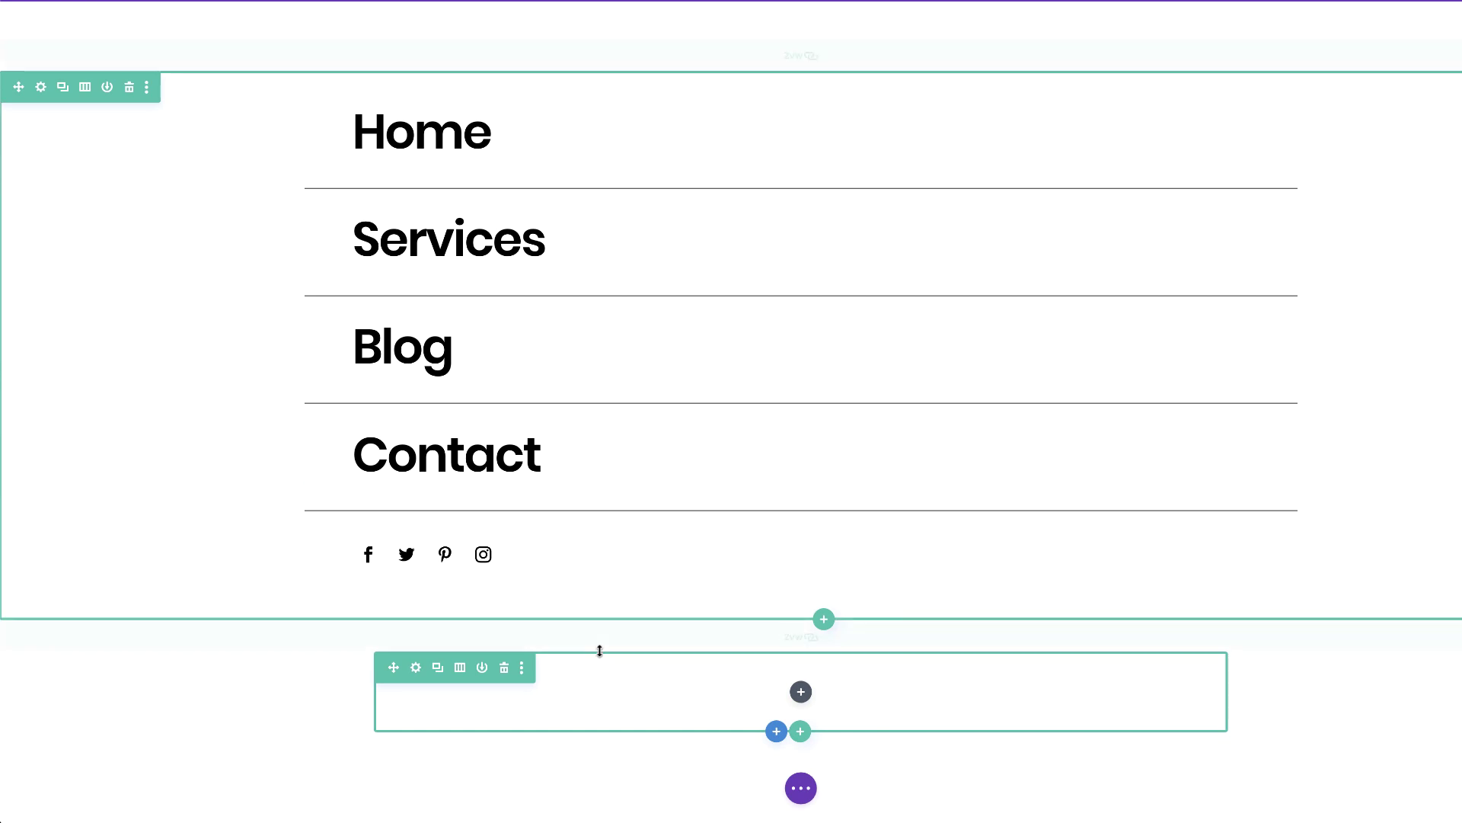
Step: Set the new row's top and bottom padding to 0px and save the row settings
{"action": "left_click", "coordinate": [416, 668]}
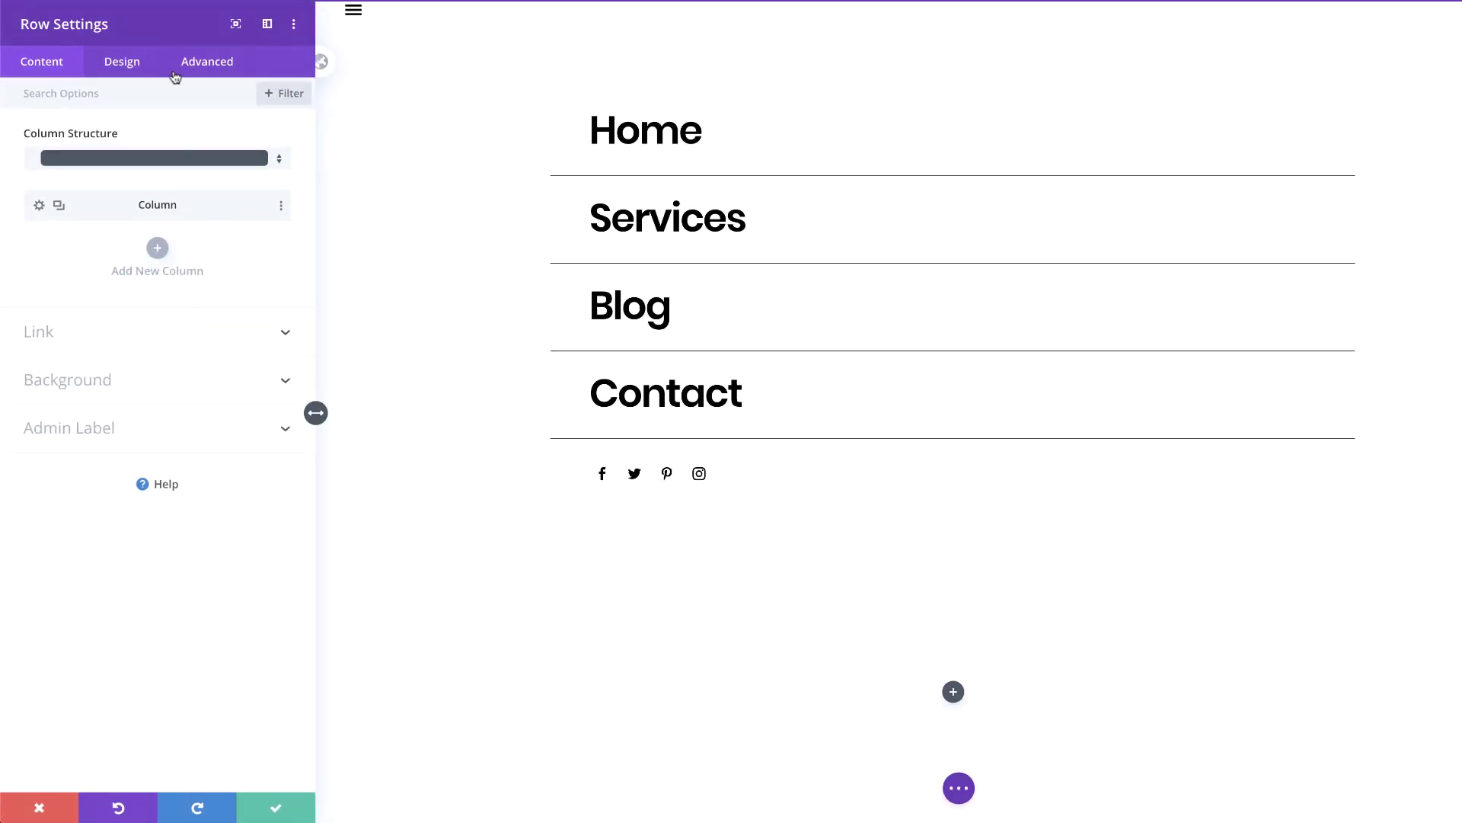
{"action": "left_click", "coordinate": [136, 62]}
{"action": "left_click", "coordinate": [70, 185]}
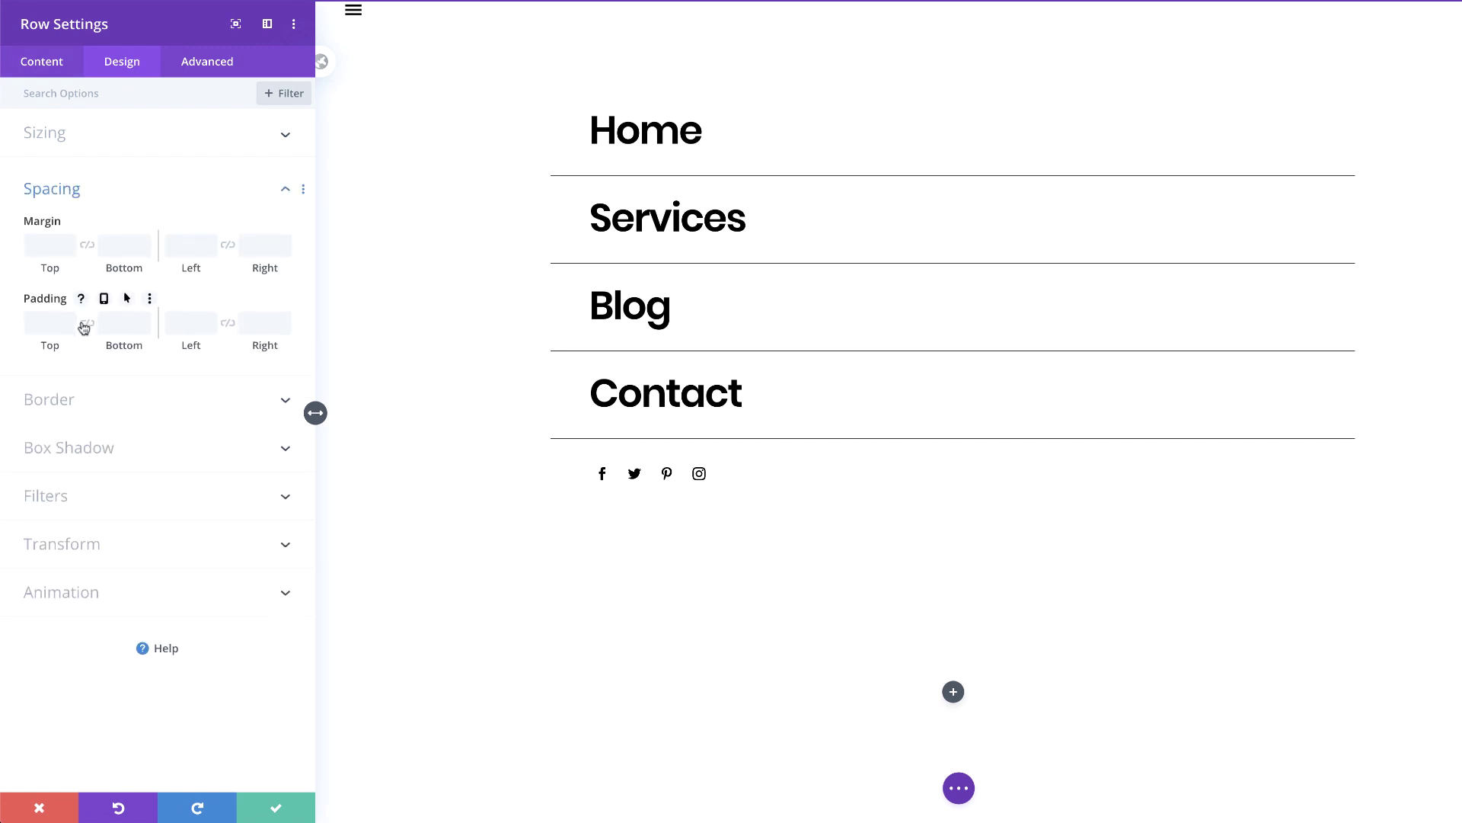
{"action": "left_click", "coordinate": [46, 322]}
{"action": "type", "text": "0"}
{"action": "left_click", "coordinate": [87, 323]}
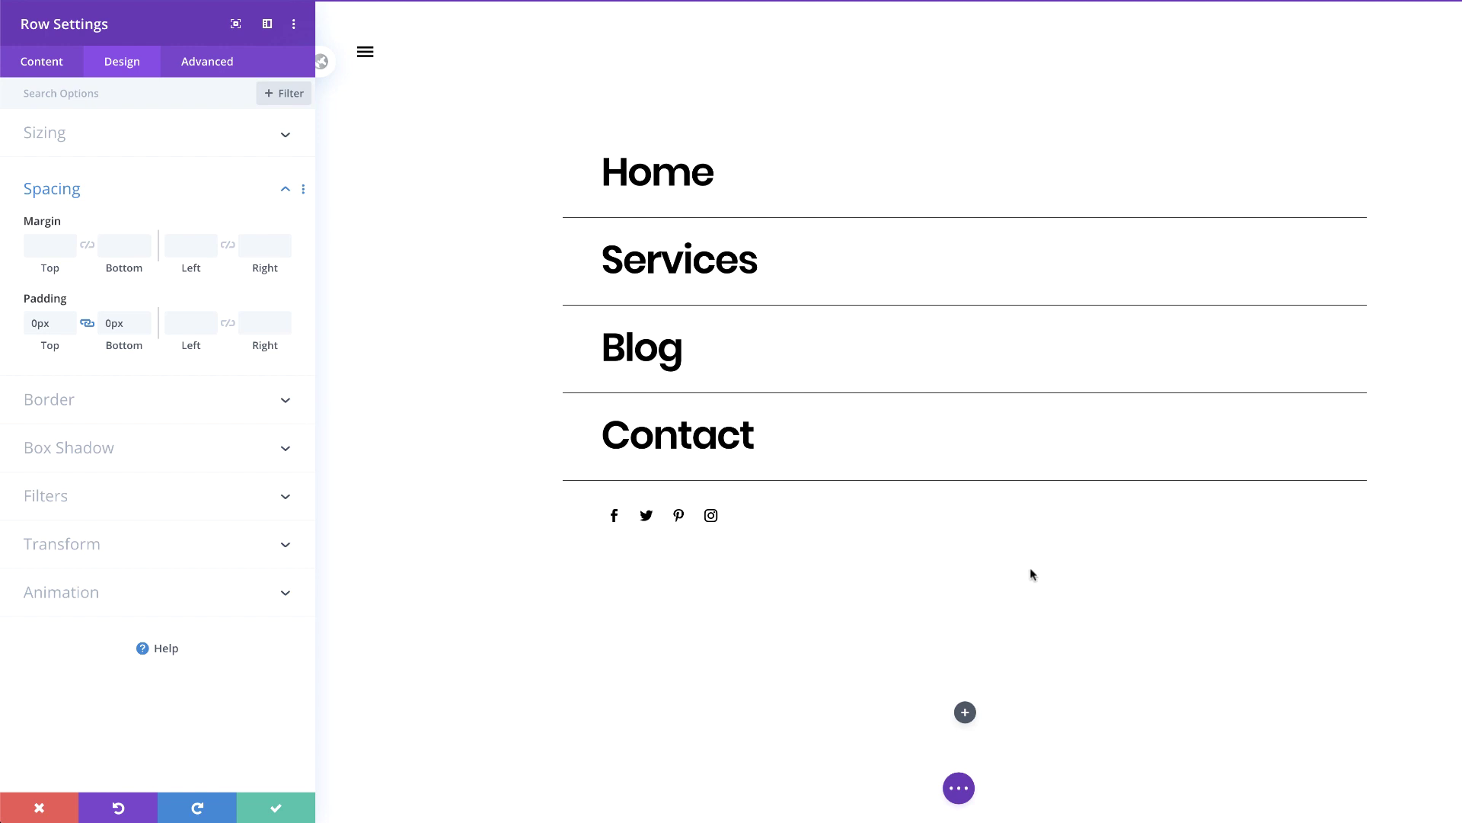
{"action": "left_click", "coordinate": [284, 809]}
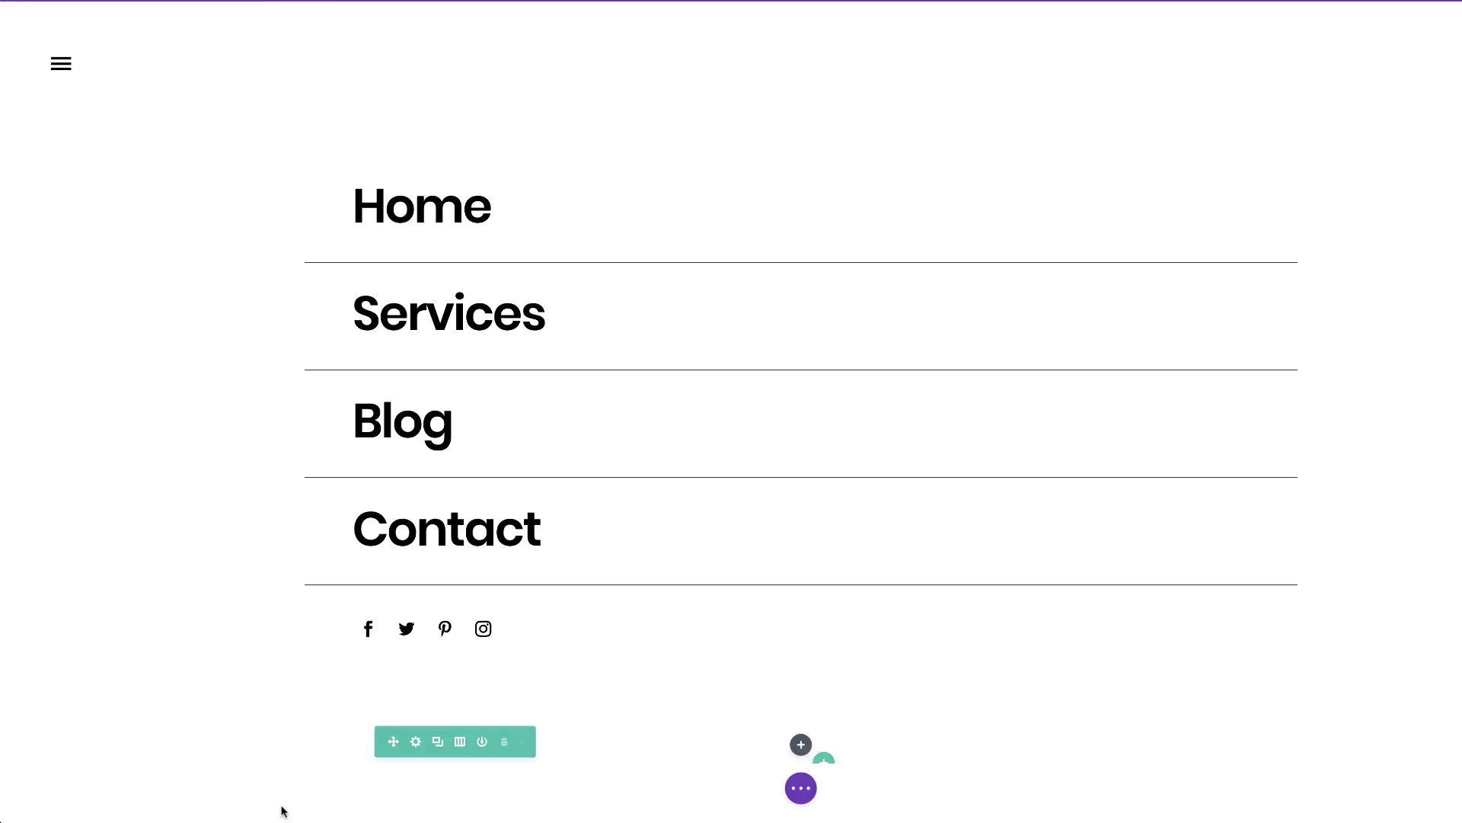
Step: Add a Code module to the new row with the jQuery #menu-open and .menu-item-click handlers and the .section-transform and .section-transform-active CSS rules
{"action": "left_click", "coordinate": [802, 744]}
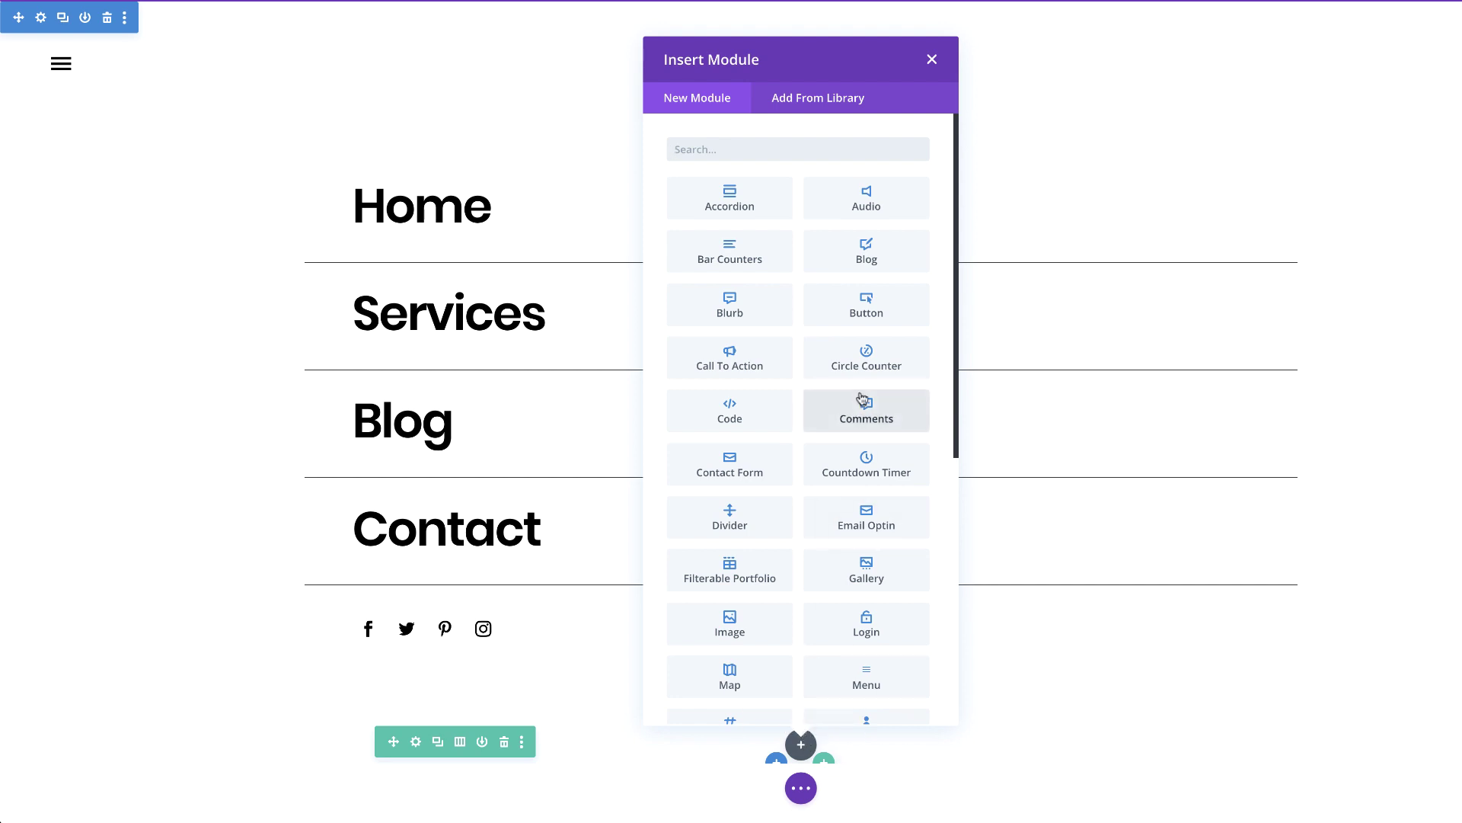
{"action": "left_click", "coordinate": [736, 415]}
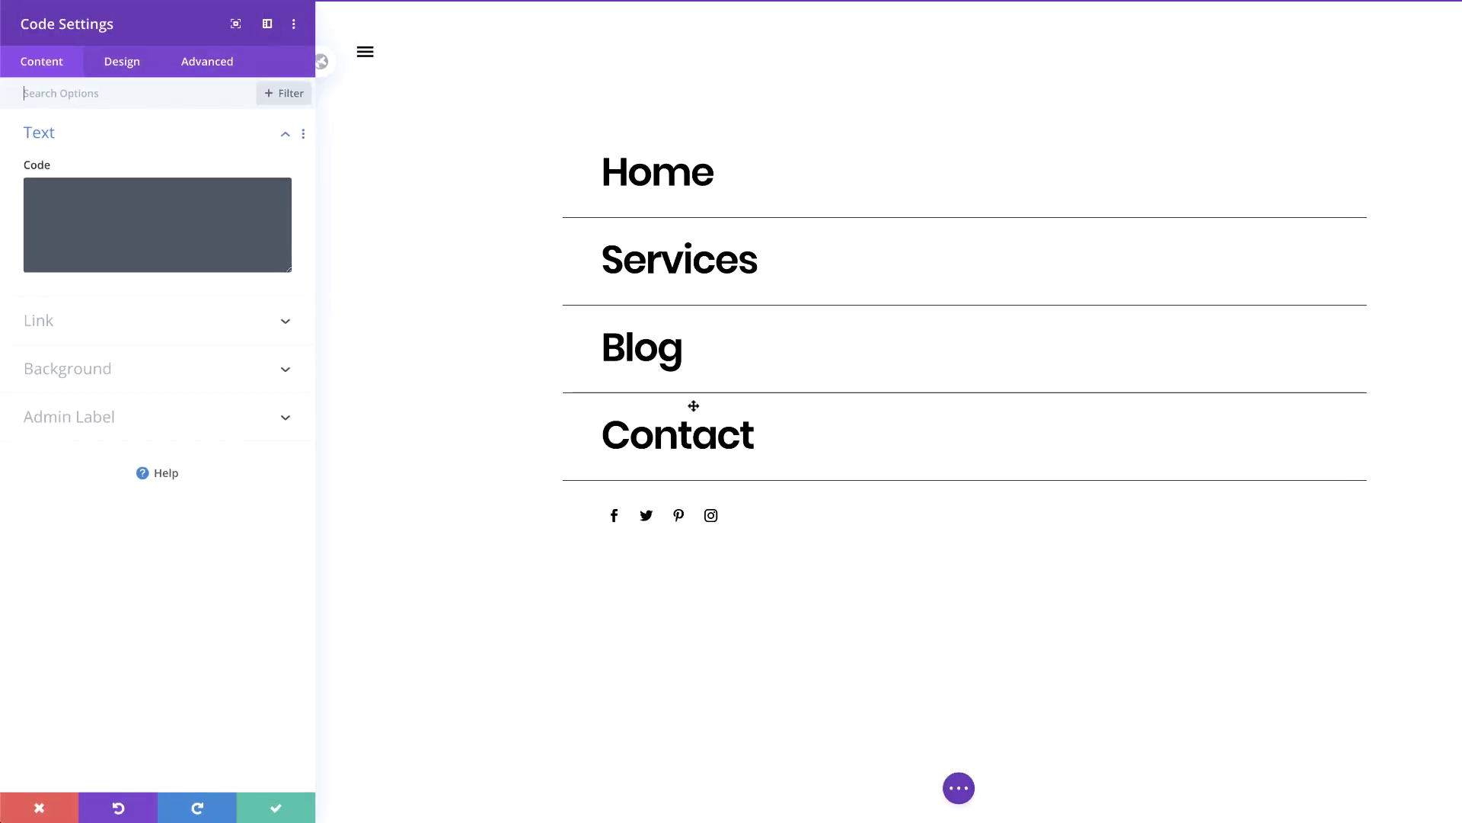
{"action": "left_click", "coordinate": [148, 215]}
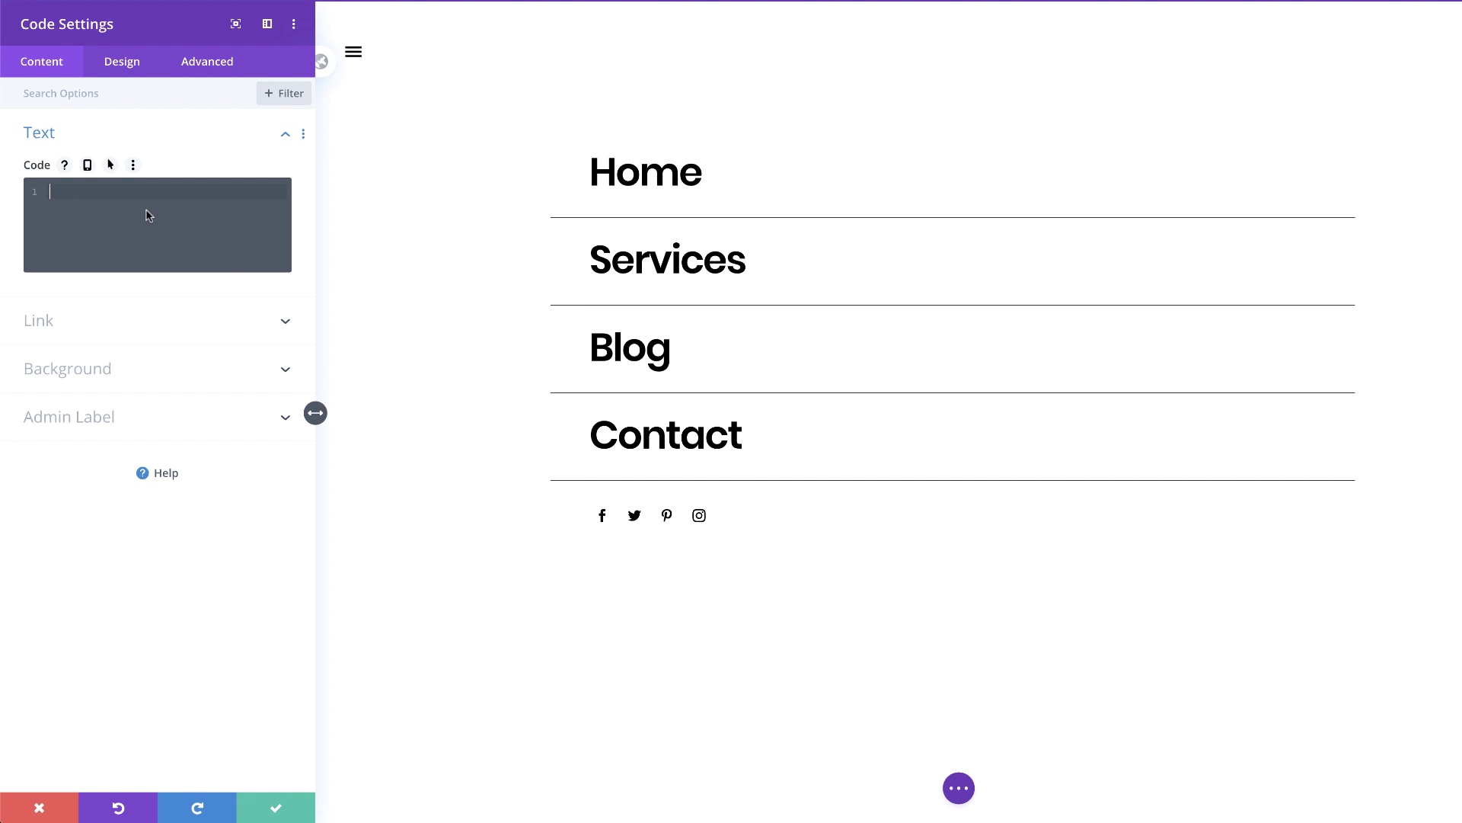
{"action": "type", "text": "jQuery(function($){ $('#menu-open').click(function() { $('.section-transform').toggleClass('section-transform-active'); }); $('.menu-item-click').click(function() { $('.section-transform').removeClass('section-transform-active'); }); });"}
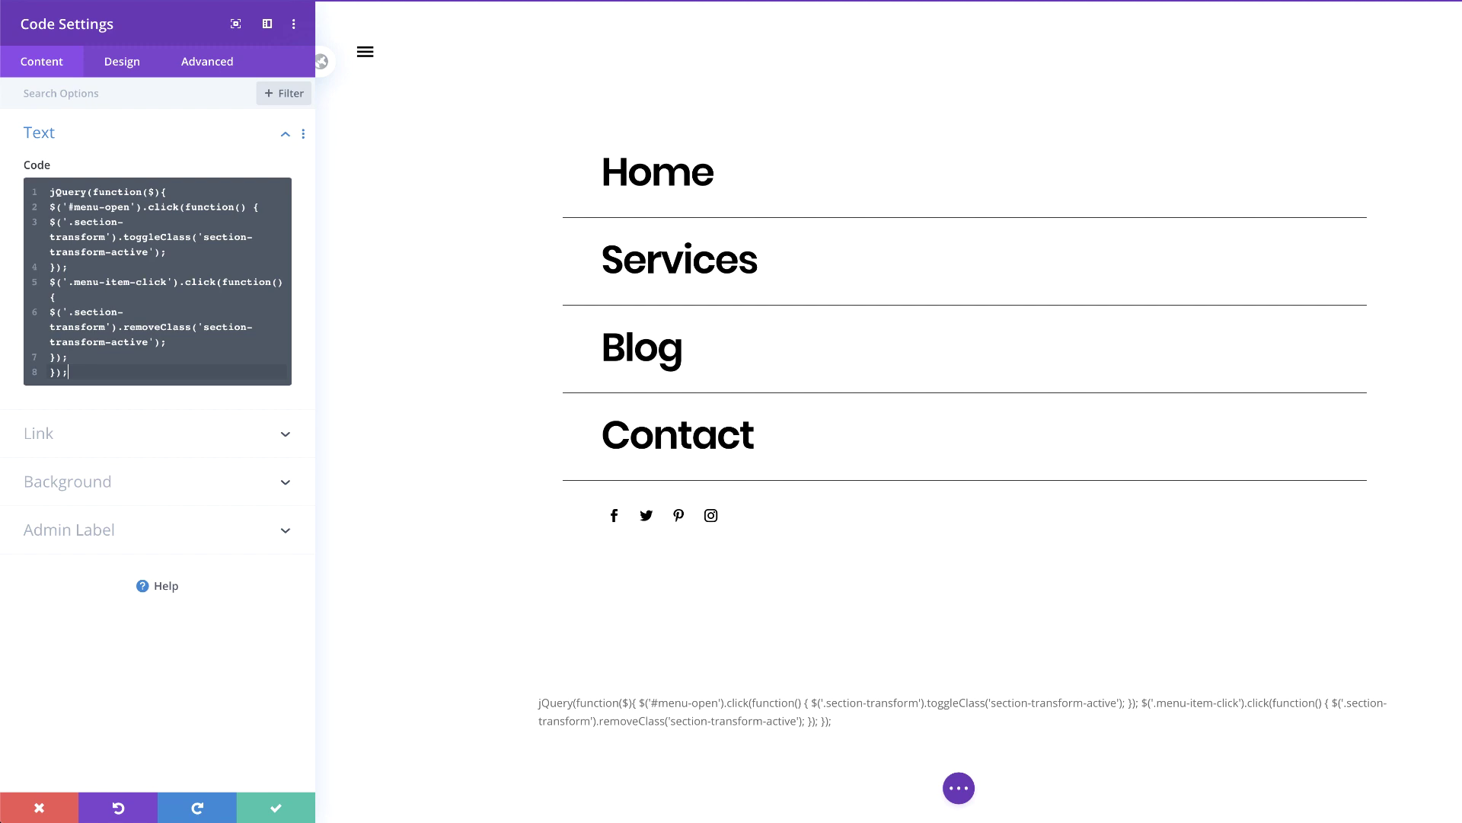
{"action": "type", "text": ".section-transform{ cursor: pointer; } .section-transform-active { height: 100% !important; width: 100% !important; z-index: 99999 !important; background-color: #FFFFFF !important; } .section-transform { -webkit-transition: all 0.5s ease !important; -moz-transition: all 0.5s ease !important; -o-transition: all 0.5s ease !important; -ms-transition: all 0.5s ease !important; transition: all 0.5s ease !important; }"}
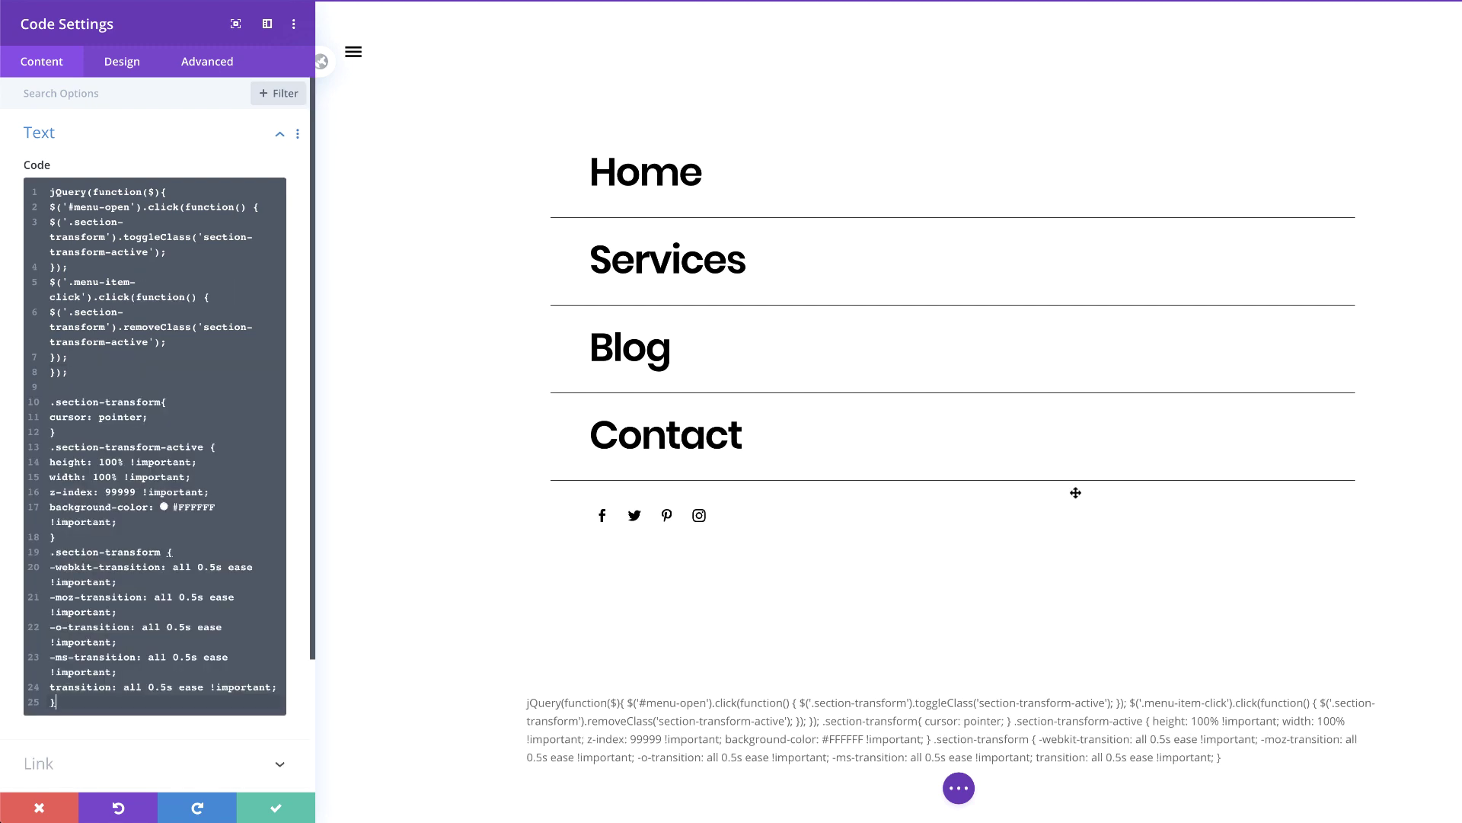
Step: Save the Code module settings and add a new section below the menu section without choosing a row
{"action": "left_click", "coordinate": [277, 808]}
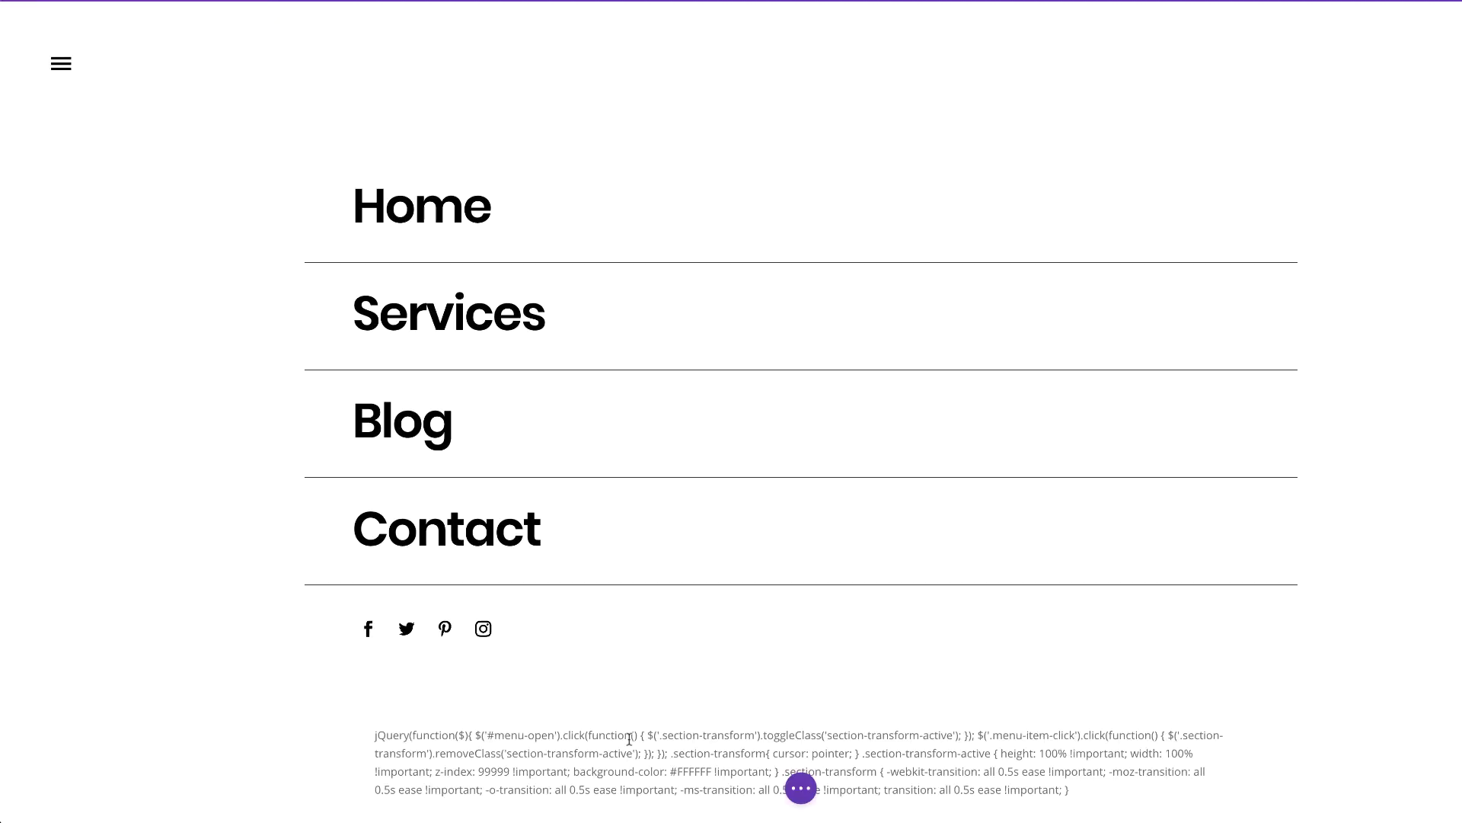
{"action": "scroll", "coordinate": [777, 731], "scroll_direction": "down", "scroll_amount": 1}
{"action": "left_click", "coordinate": [777, 733]}
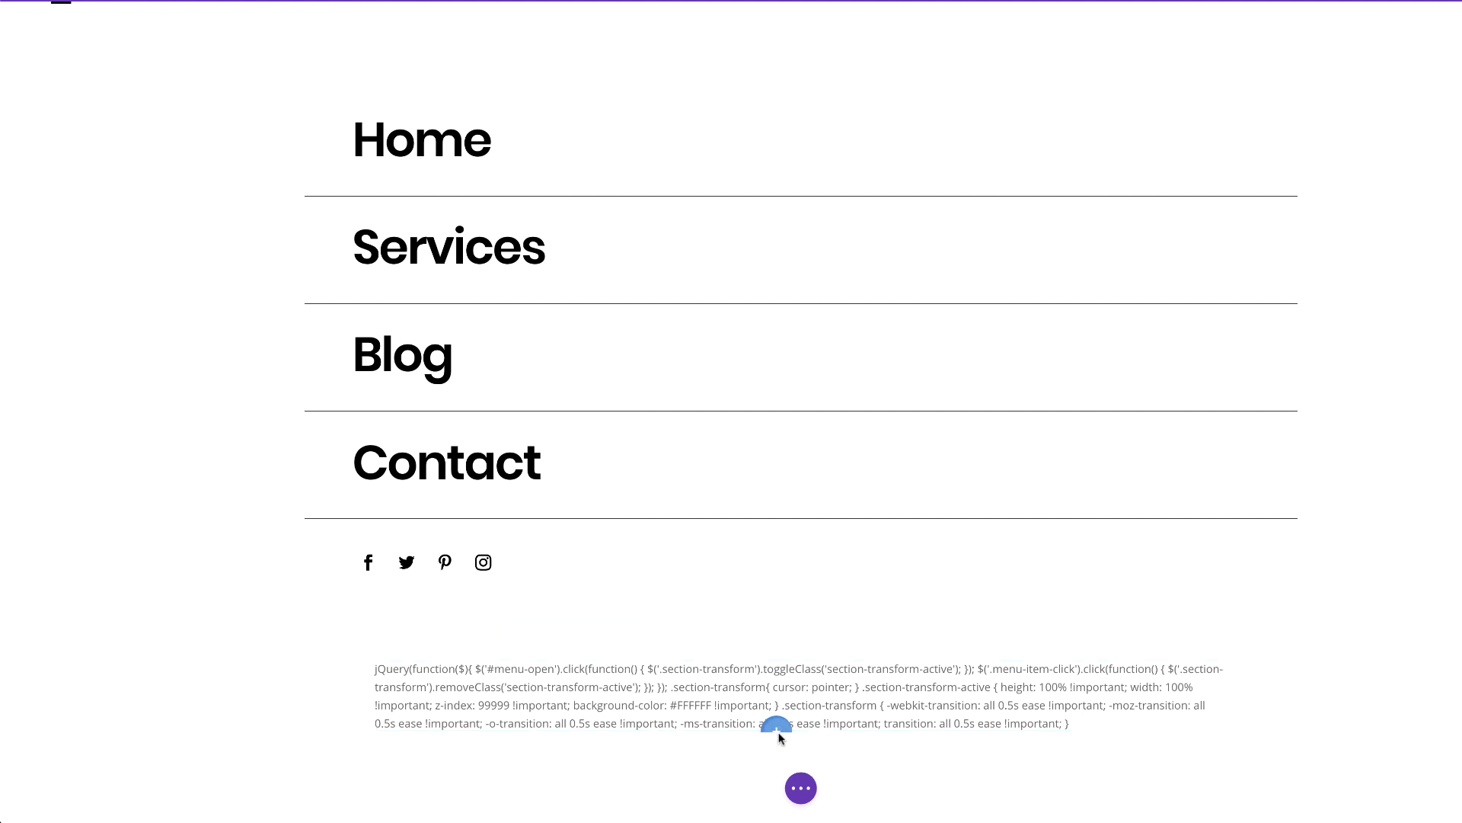
{"action": "left_click", "coordinate": [691, 682]}
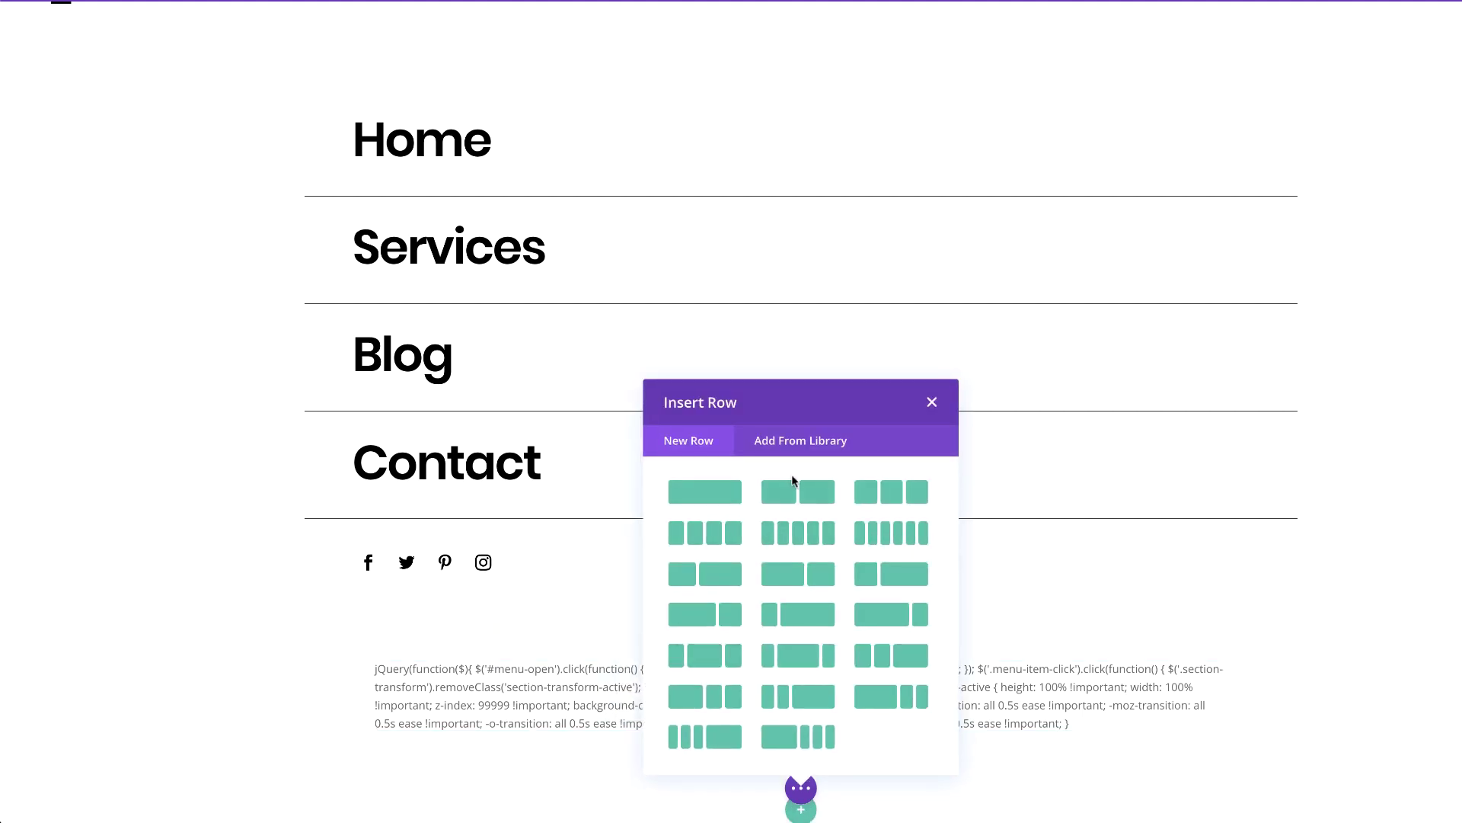
{"action": "left_click", "coordinate": [930, 403]}
{"action": "scroll", "coordinate": [876, 495], "scroll_direction": "down", "scroll_amount": 2}
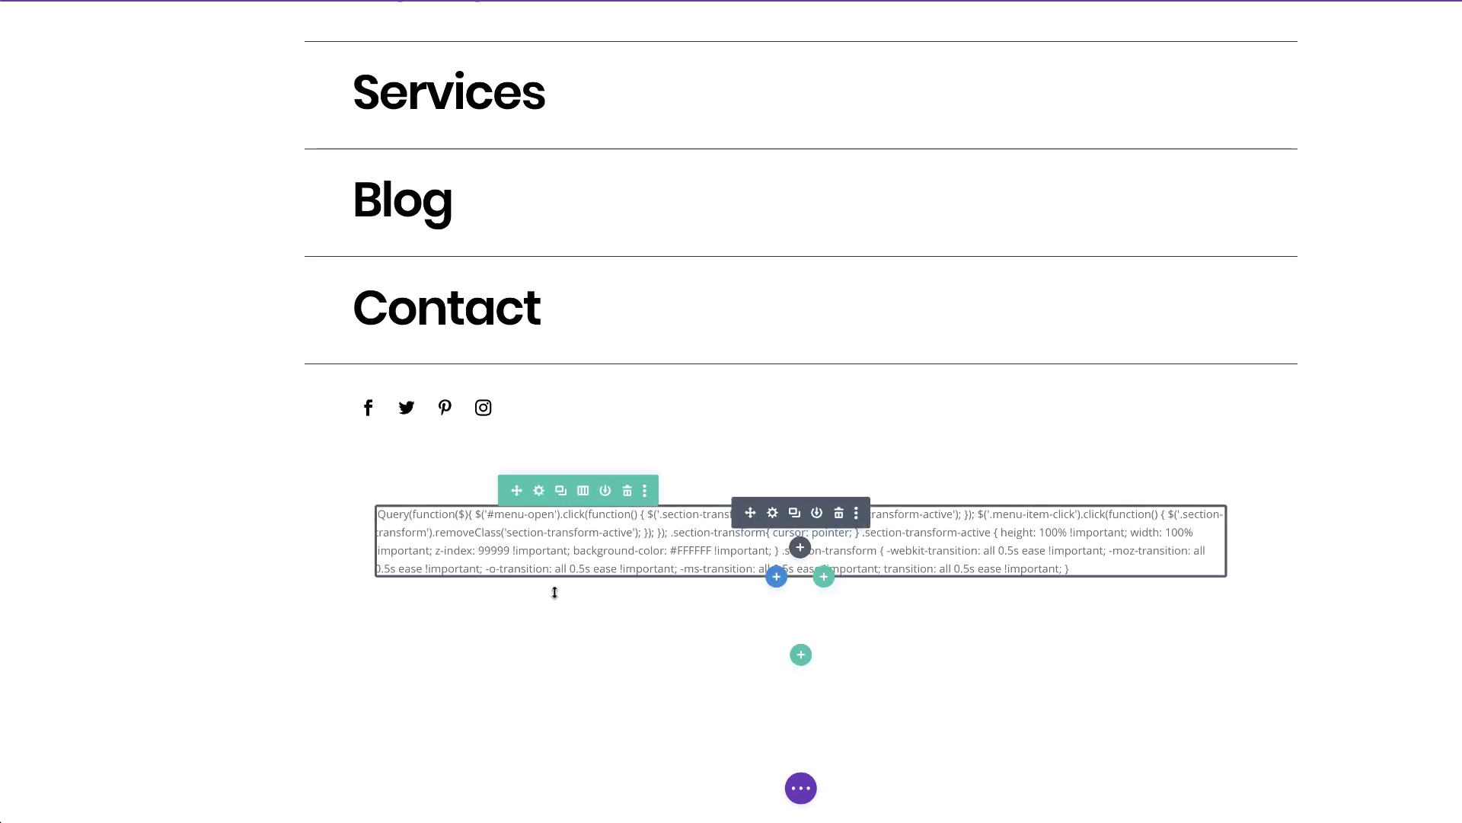
Step: Set the new section's background color to fully transparent, rgba(0,0,0,0)
{"action": "mouse_move", "coordinate": [244, 647]}
{"action": "left_click", "coordinate": [41, 598]}
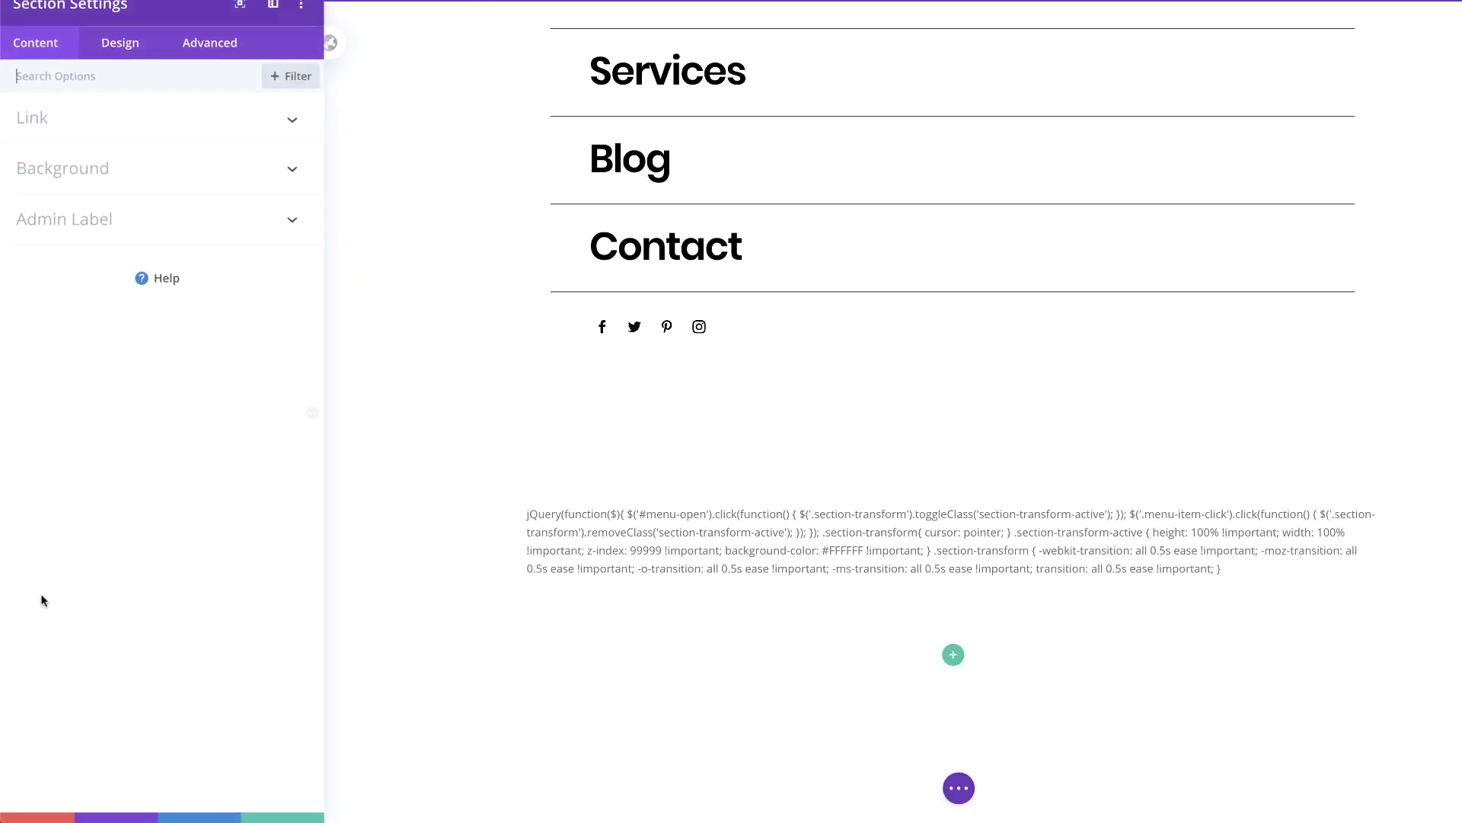
{"action": "left_click", "coordinate": [81, 186]}
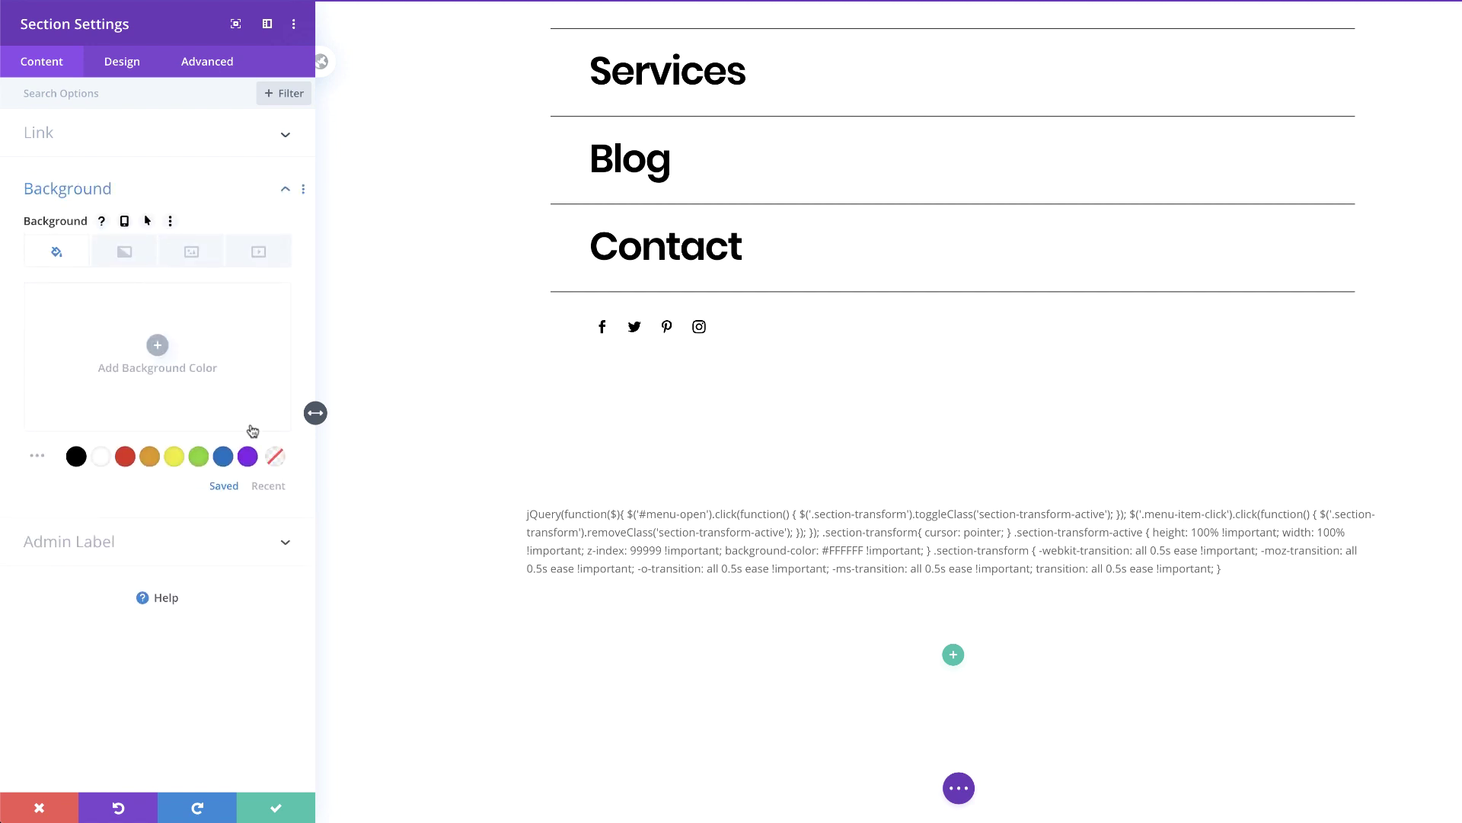
{"action": "left_click", "coordinate": [157, 344]}
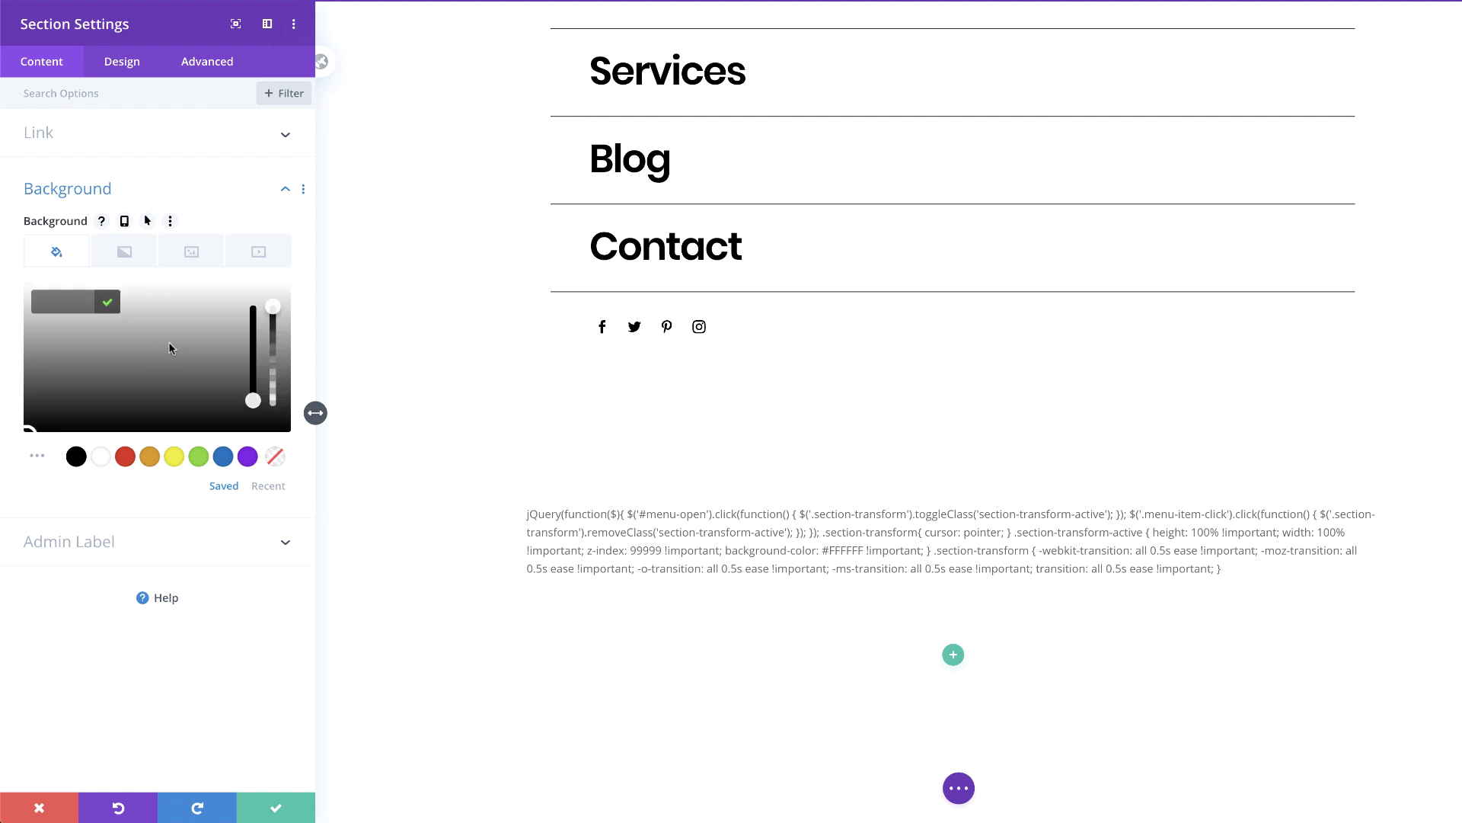
{"action": "left_click_drag", "start_coordinate": [277, 305], "coordinate": [279, 426]}
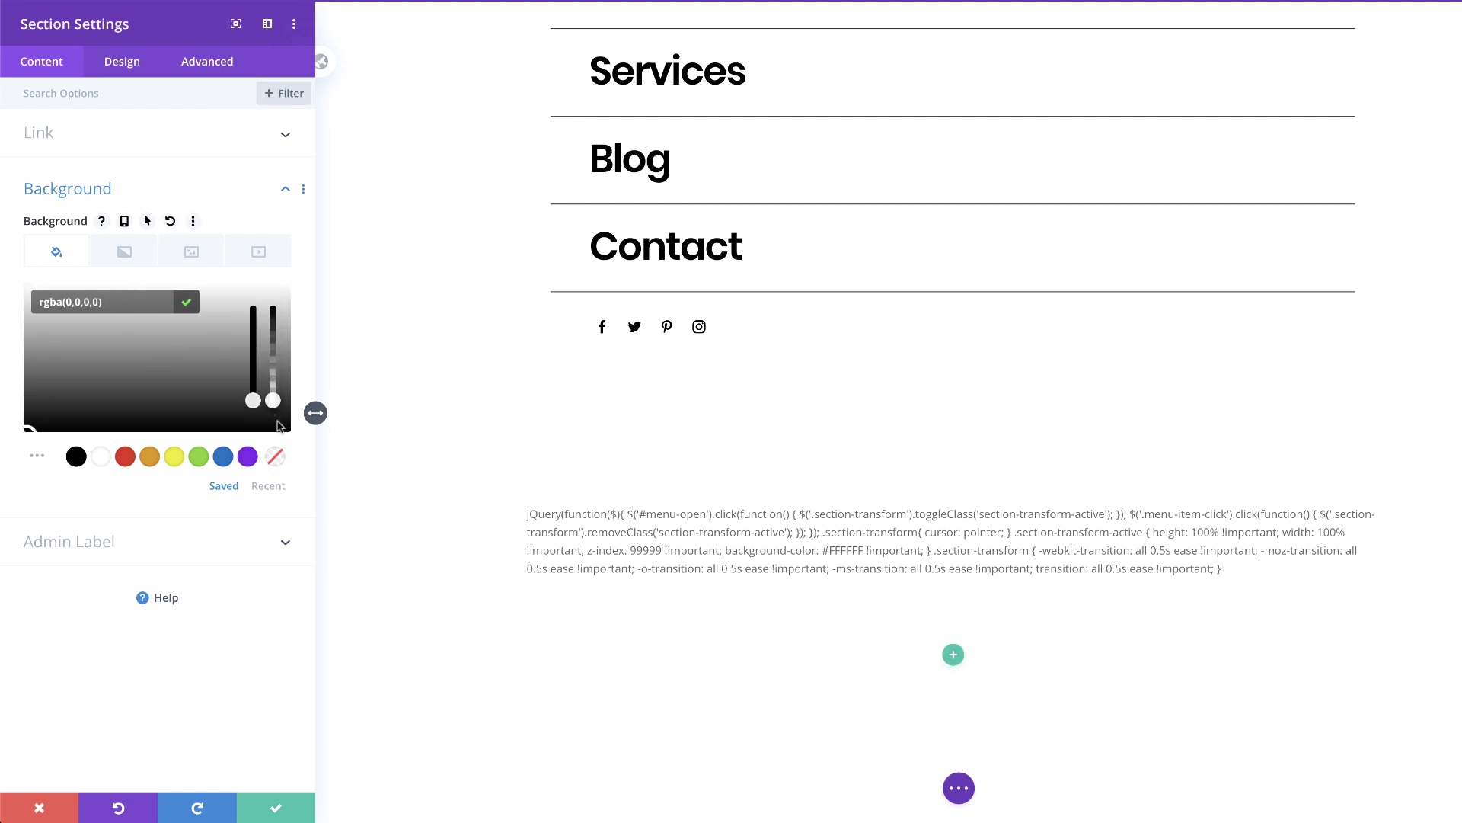
Step: Set the new section's top and bottom padding to 0px
{"action": "left_click", "coordinate": [142, 64]}
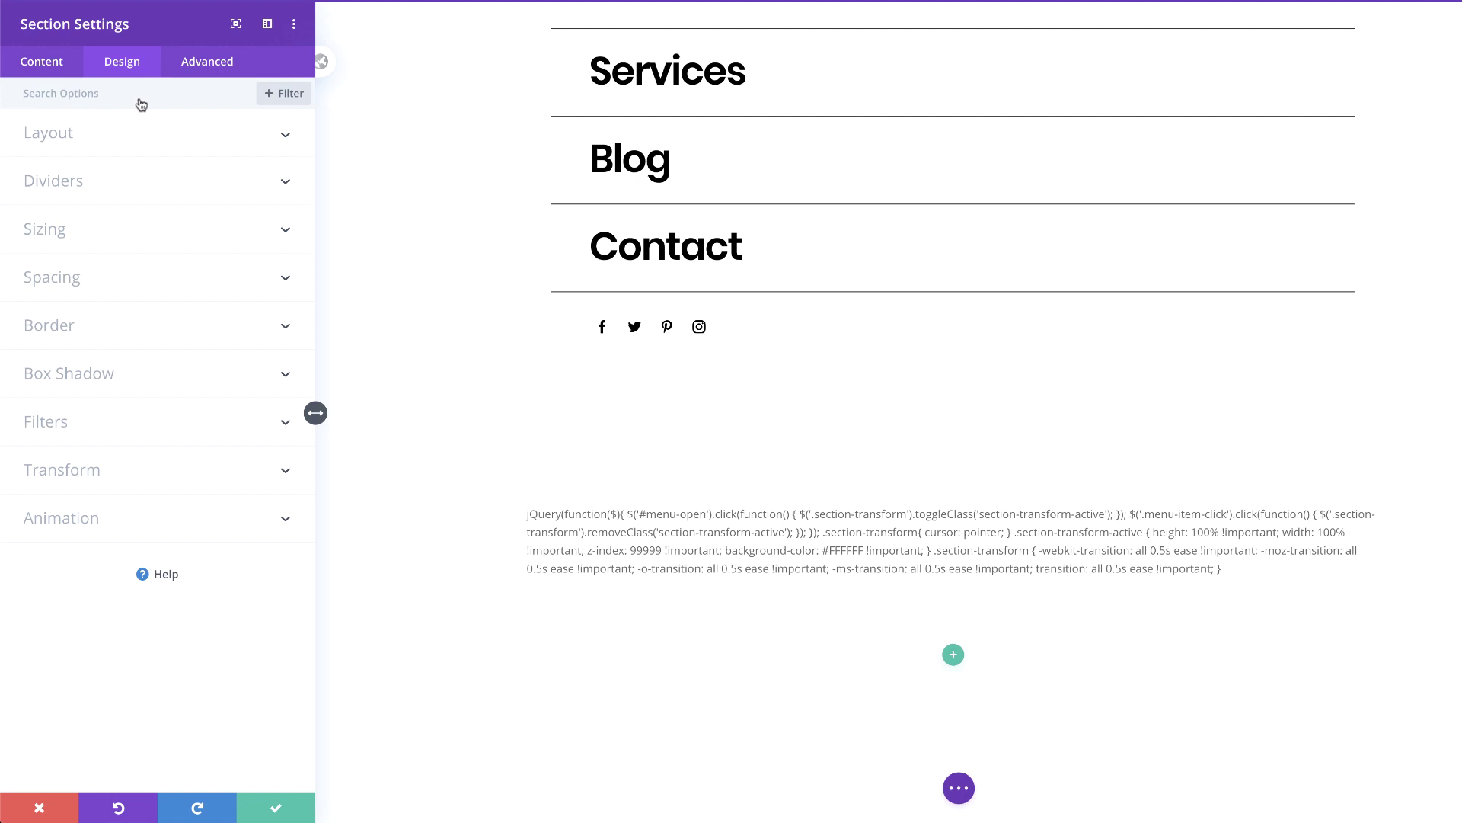
{"action": "left_click", "coordinate": [80, 284]}
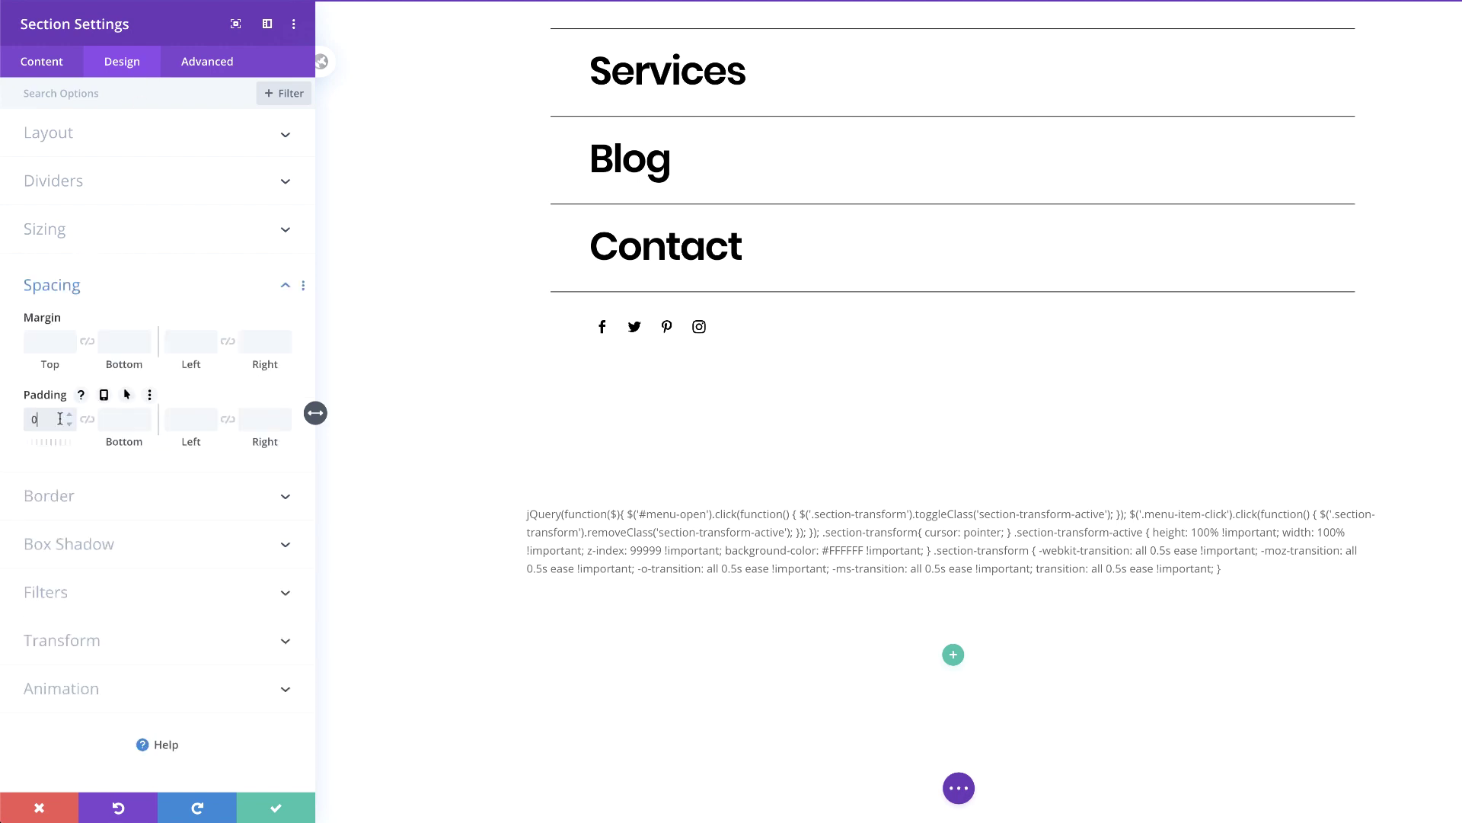
{"action": "left_click", "coordinate": [60, 418]}
{"action": "type", "text": "0"}
{"action": "left_click", "coordinate": [87, 419]}
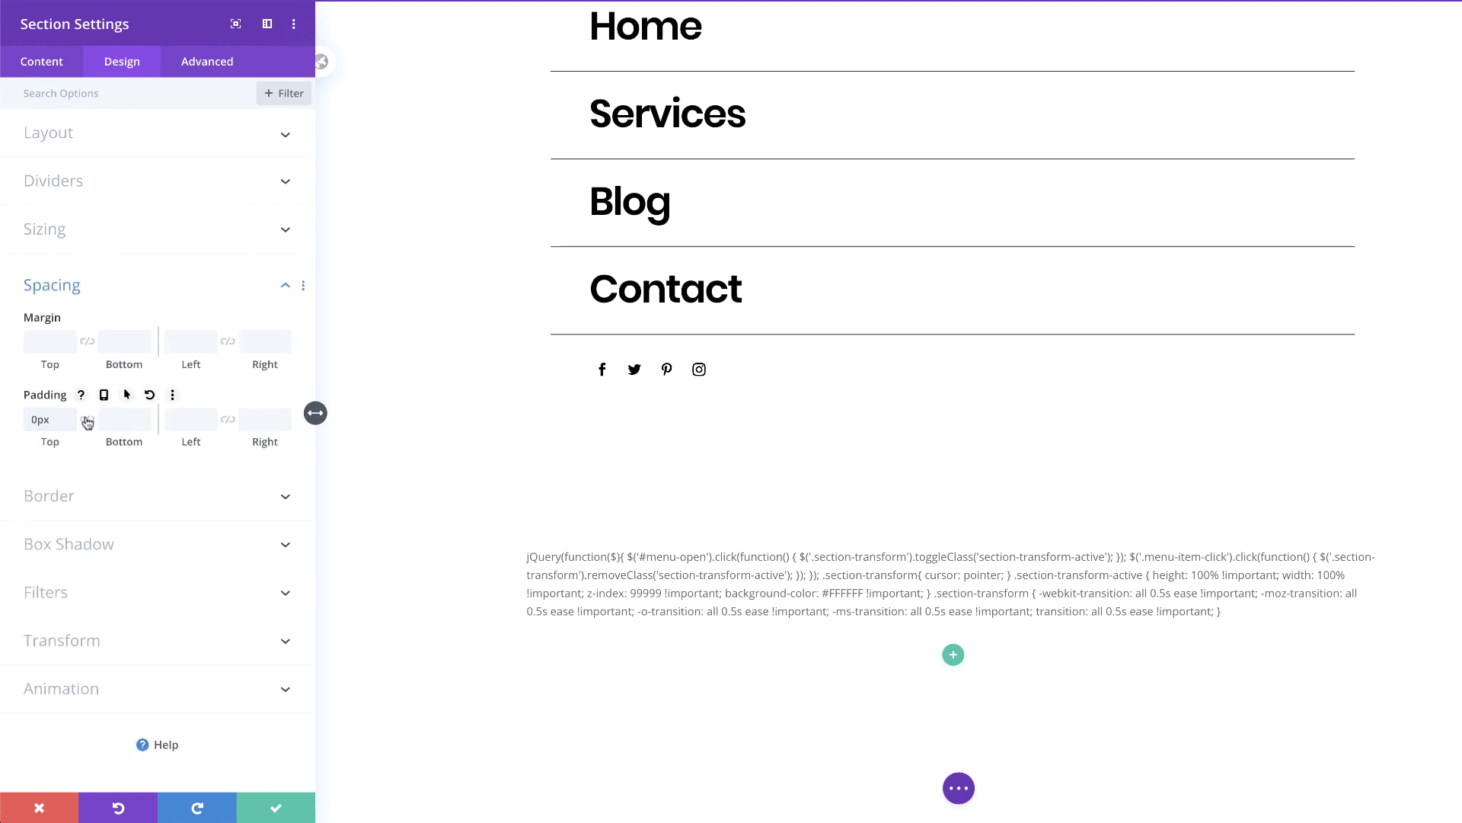
Step: Set the section's Z Index to 99999 for both the desktop and hover states, and save the section settings
{"action": "left_click", "coordinate": [225, 61]}
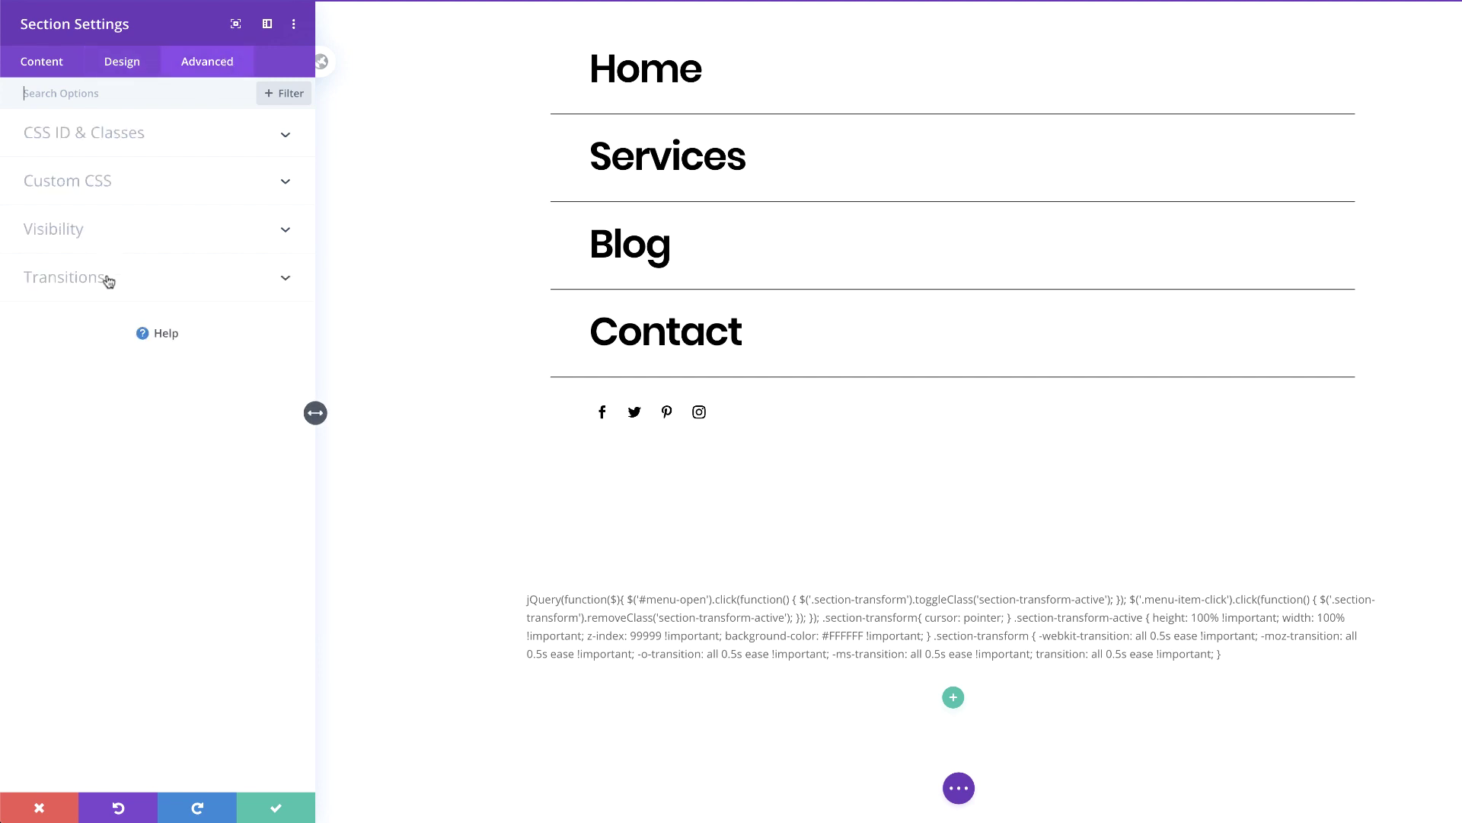
{"action": "left_click", "coordinate": [92, 230]}
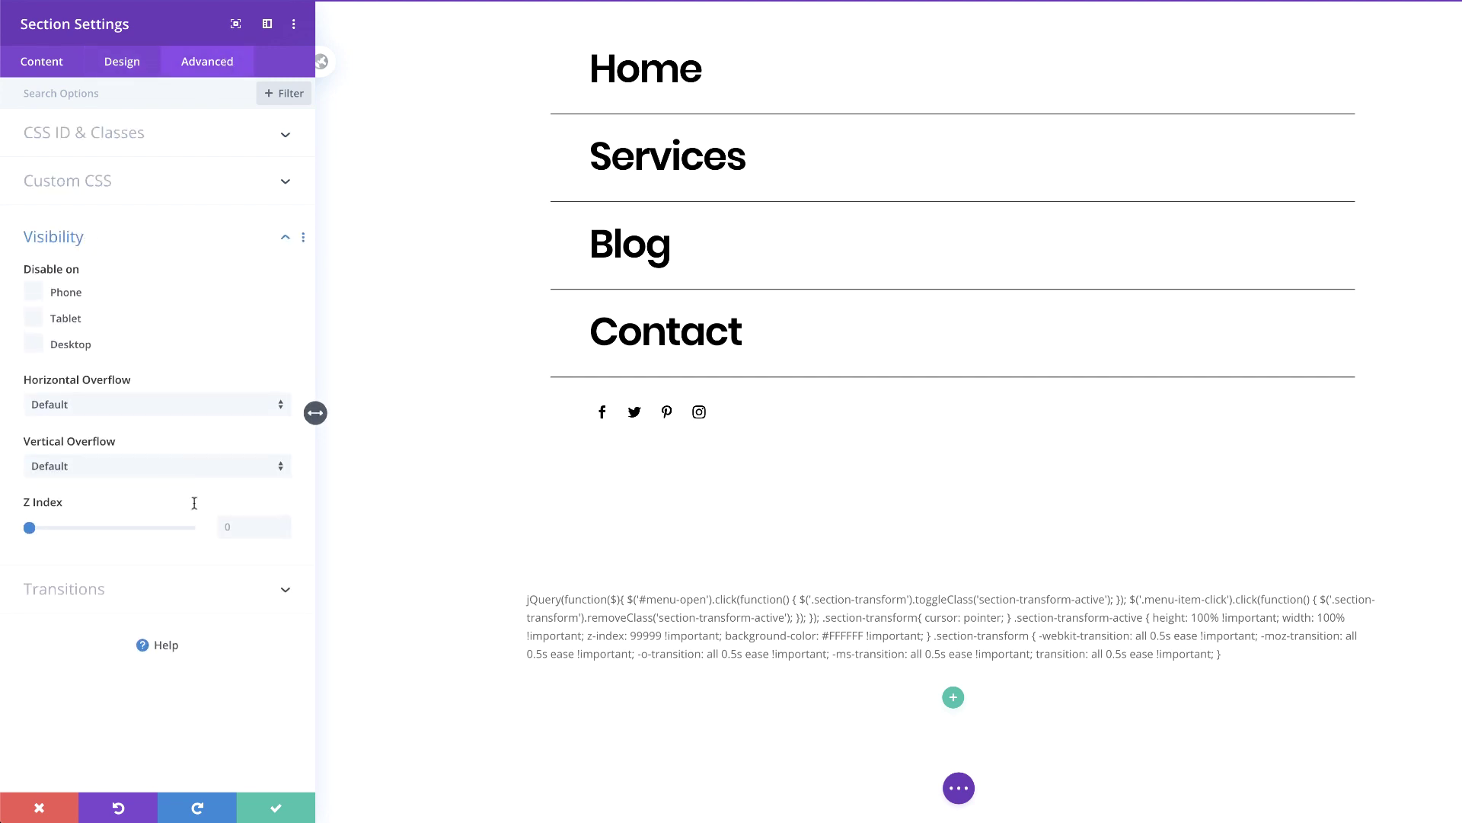
{"action": "left_click", "coordinate": [253, 527]}
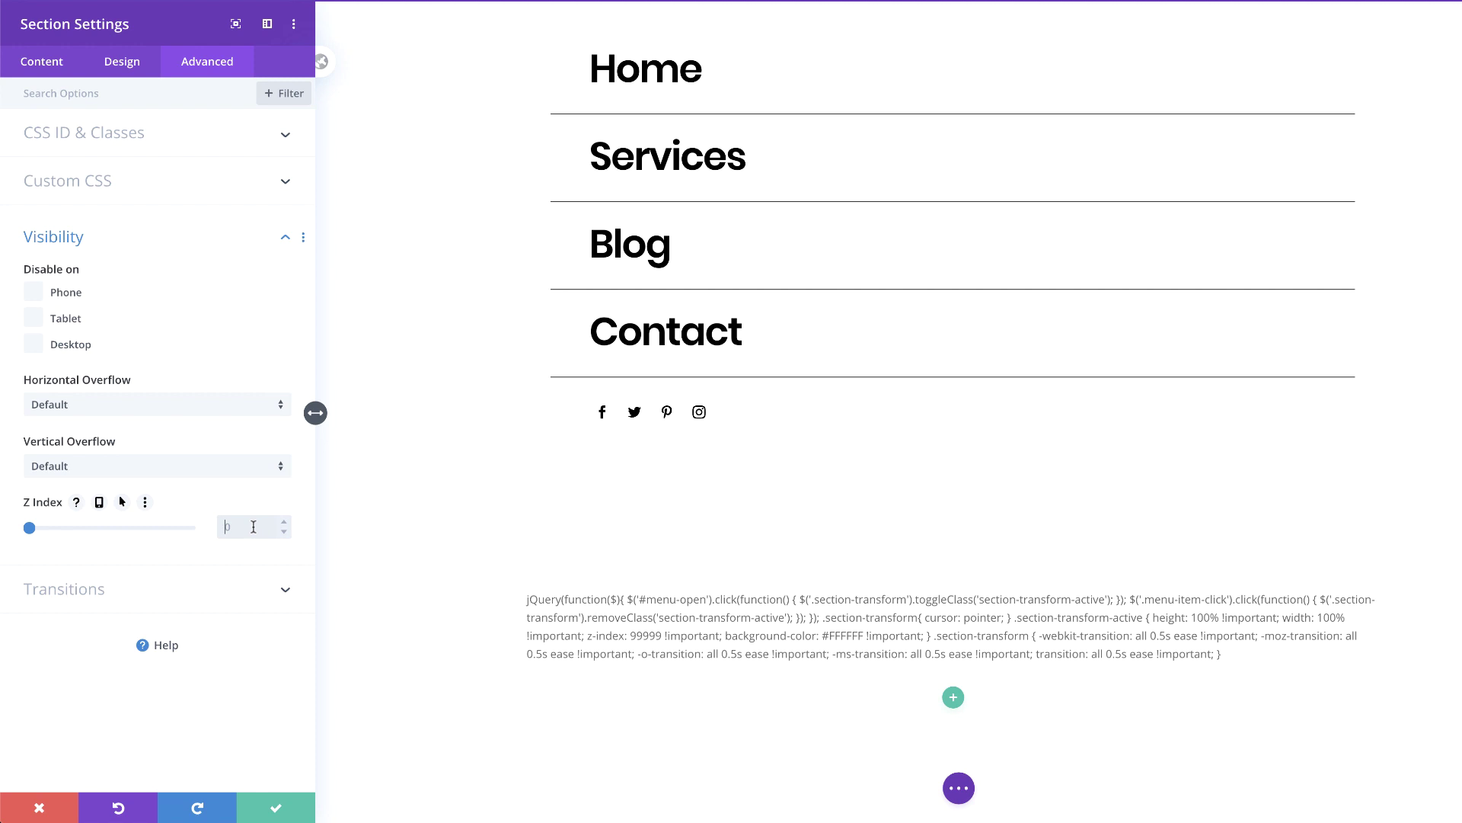
{"action": "type", "text": "99999"}
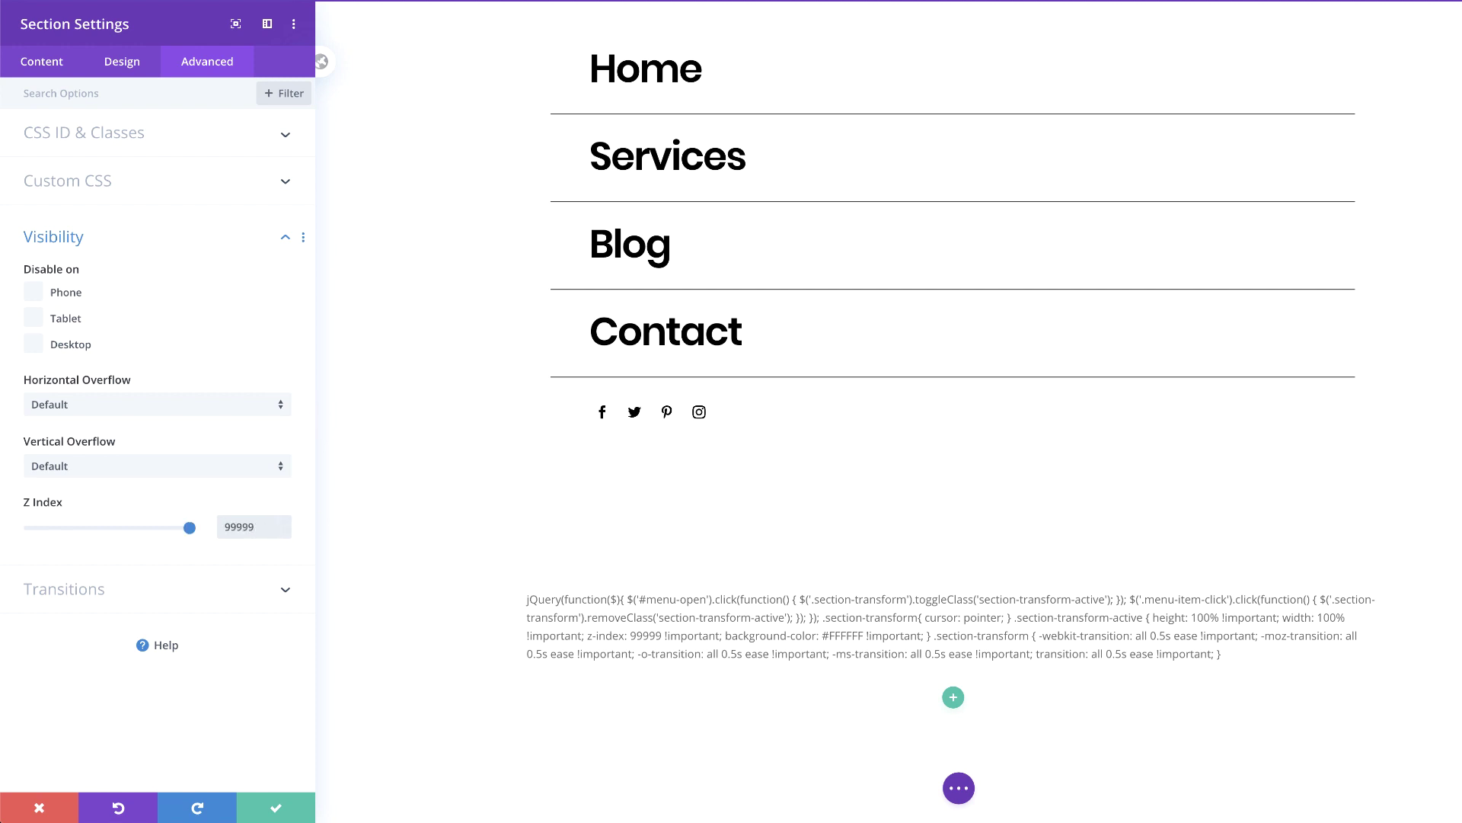
{"action": "mouse_move", "coordinate": [173, 499]}
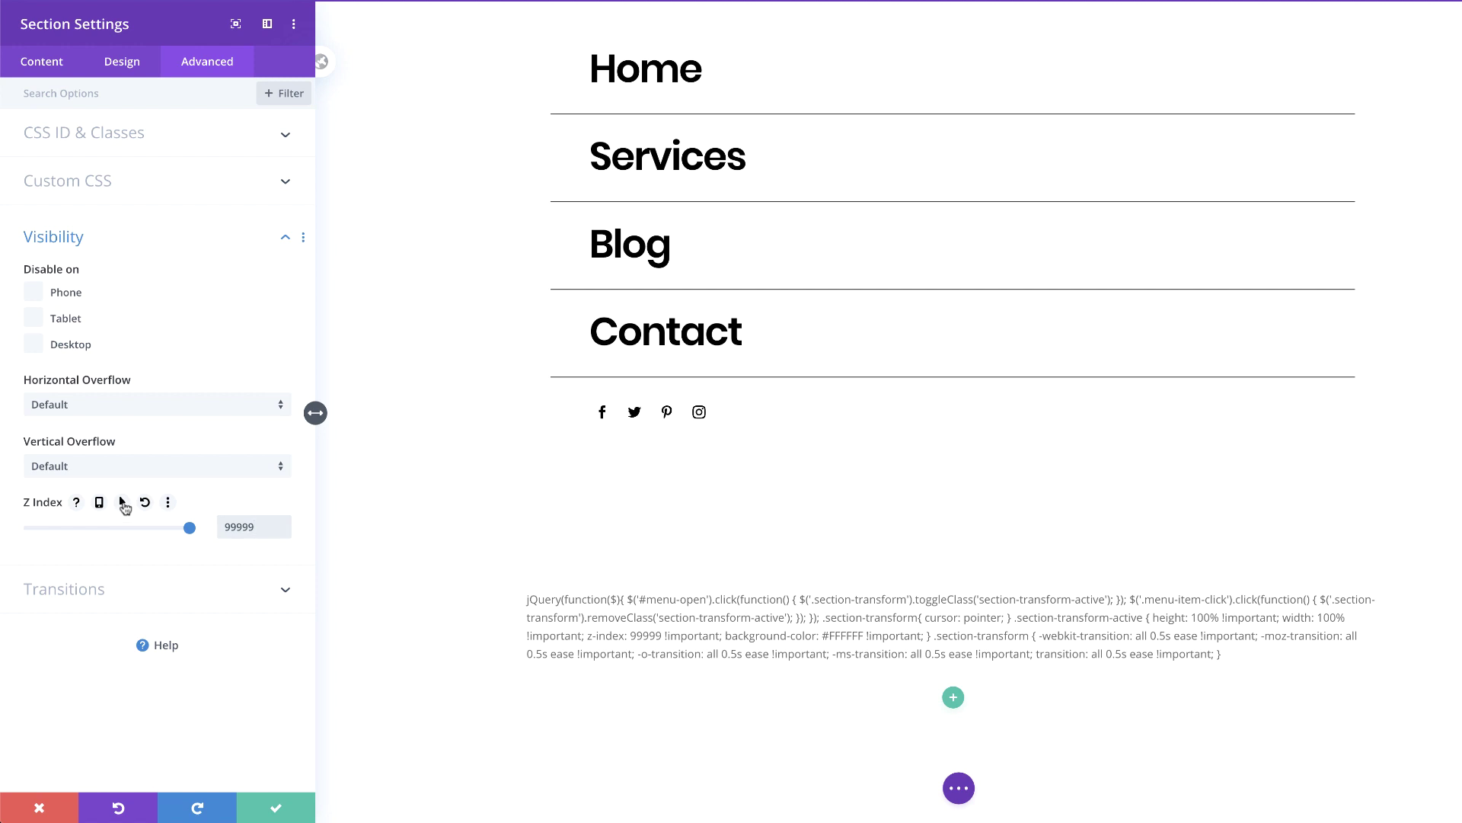
{"action": "left_click", "coordinate": [122, 502]}
{"action": "left_click", "coordinate": [249, 543]}
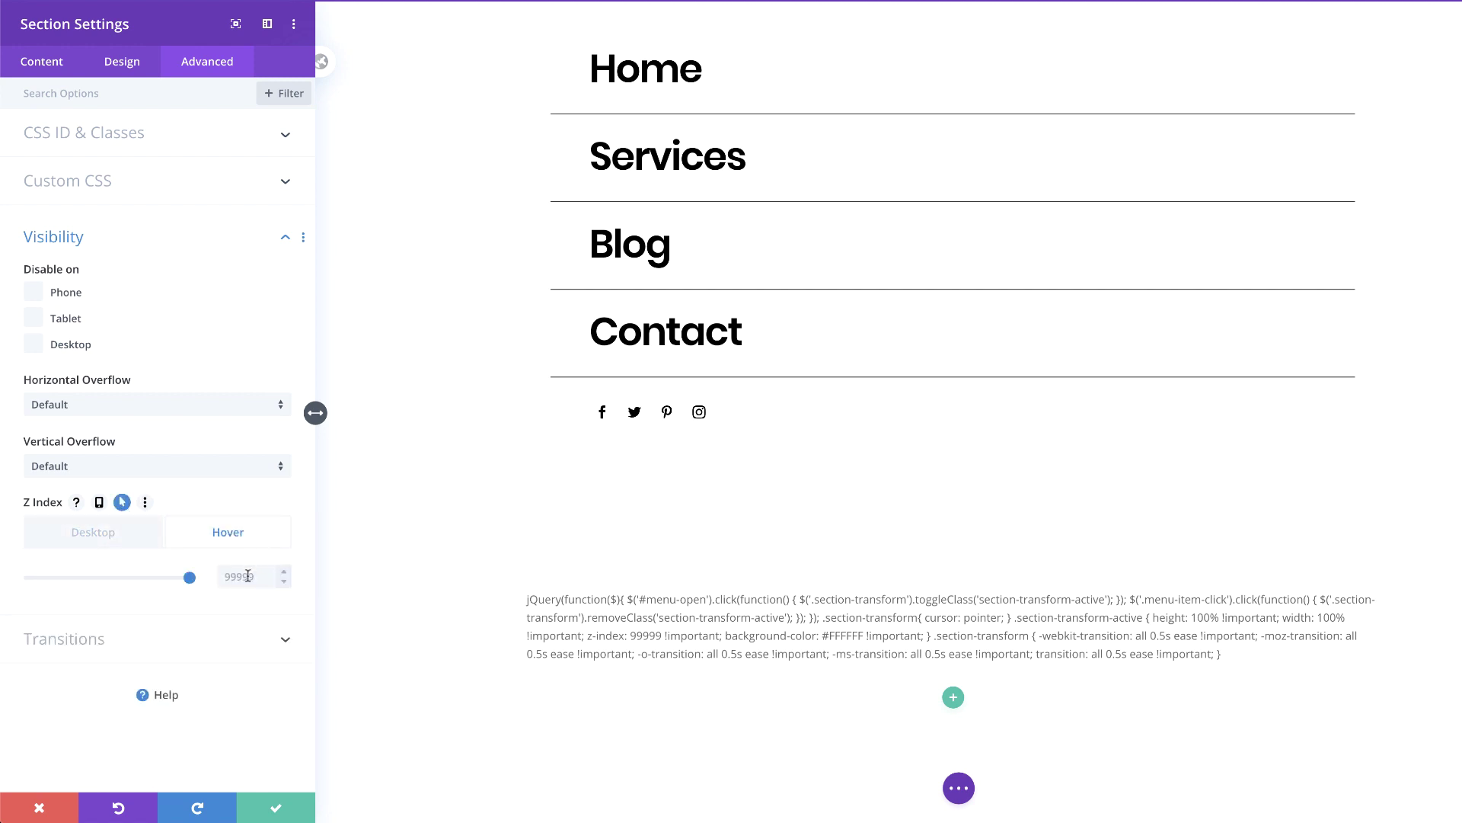
{"action": "left_click", "coordinate": [248, 577]}
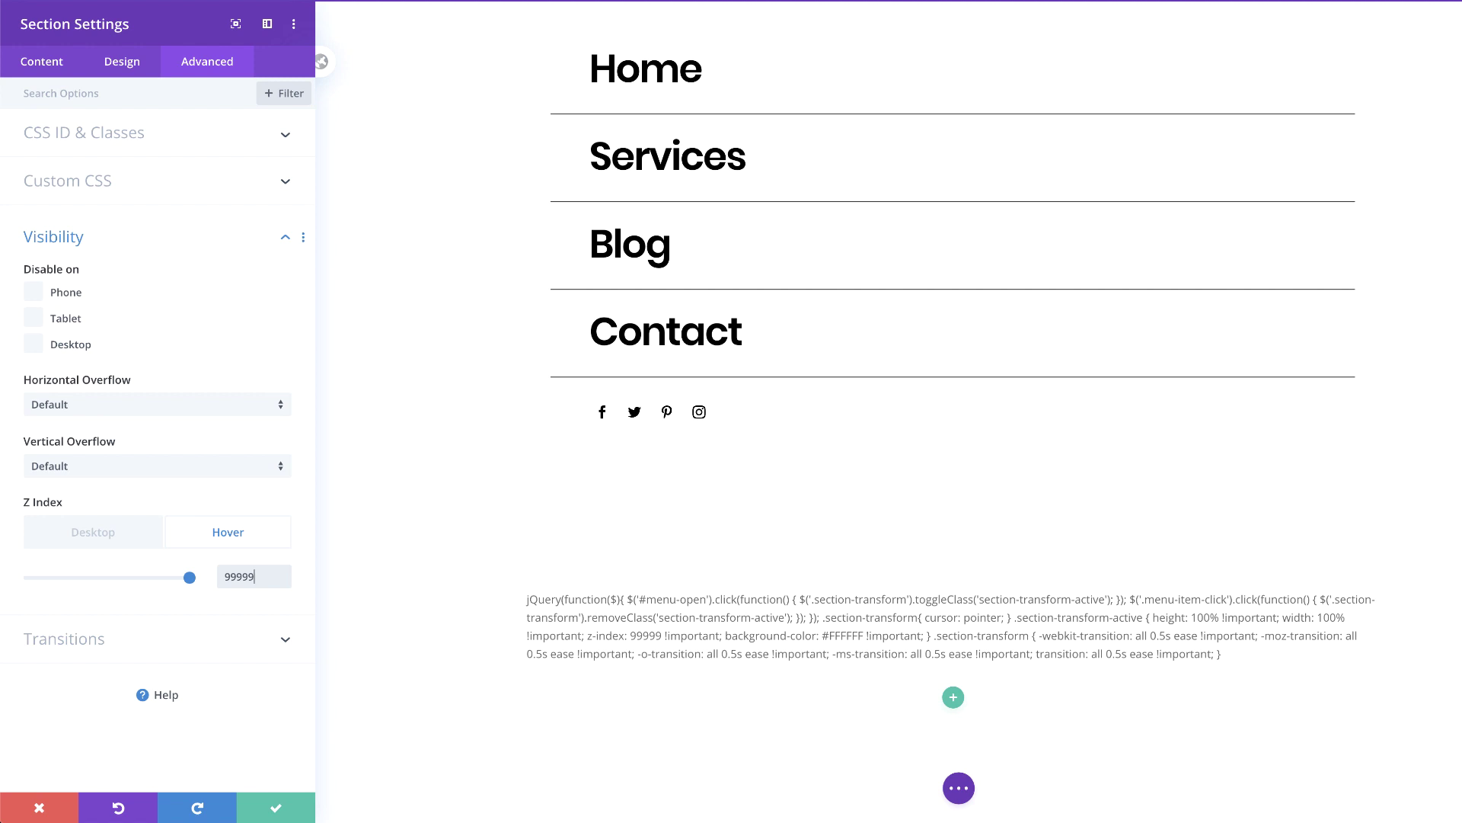
{"action": "left_click", "coordinate": [276, 808]}
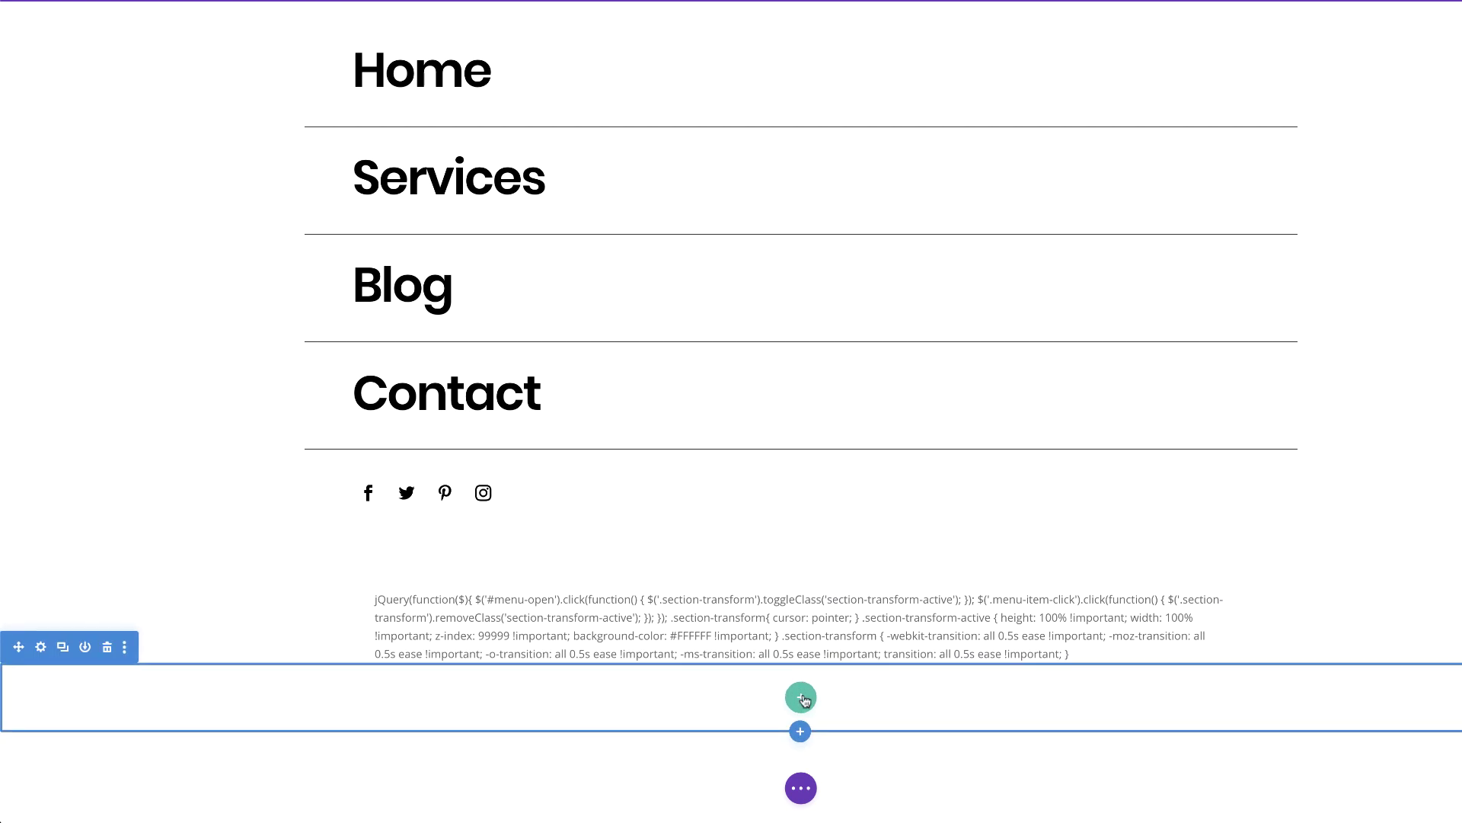
Step: Insert a single-column row in the new section without choosing a module for it
{"action": "left_click", "coordinate": [801, 697]}
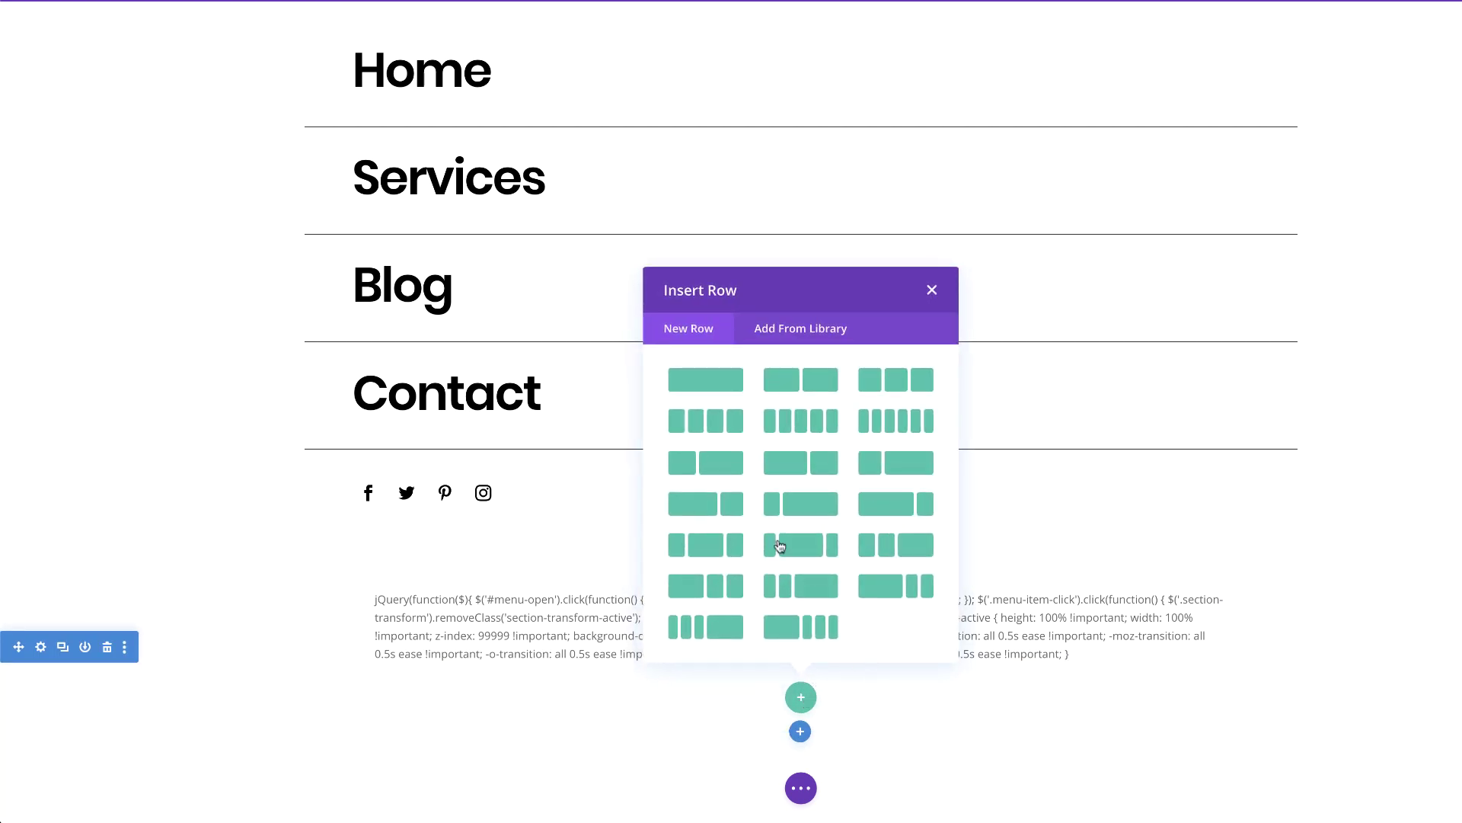
{"action": "left_click", "coordinate": [728, 373]}
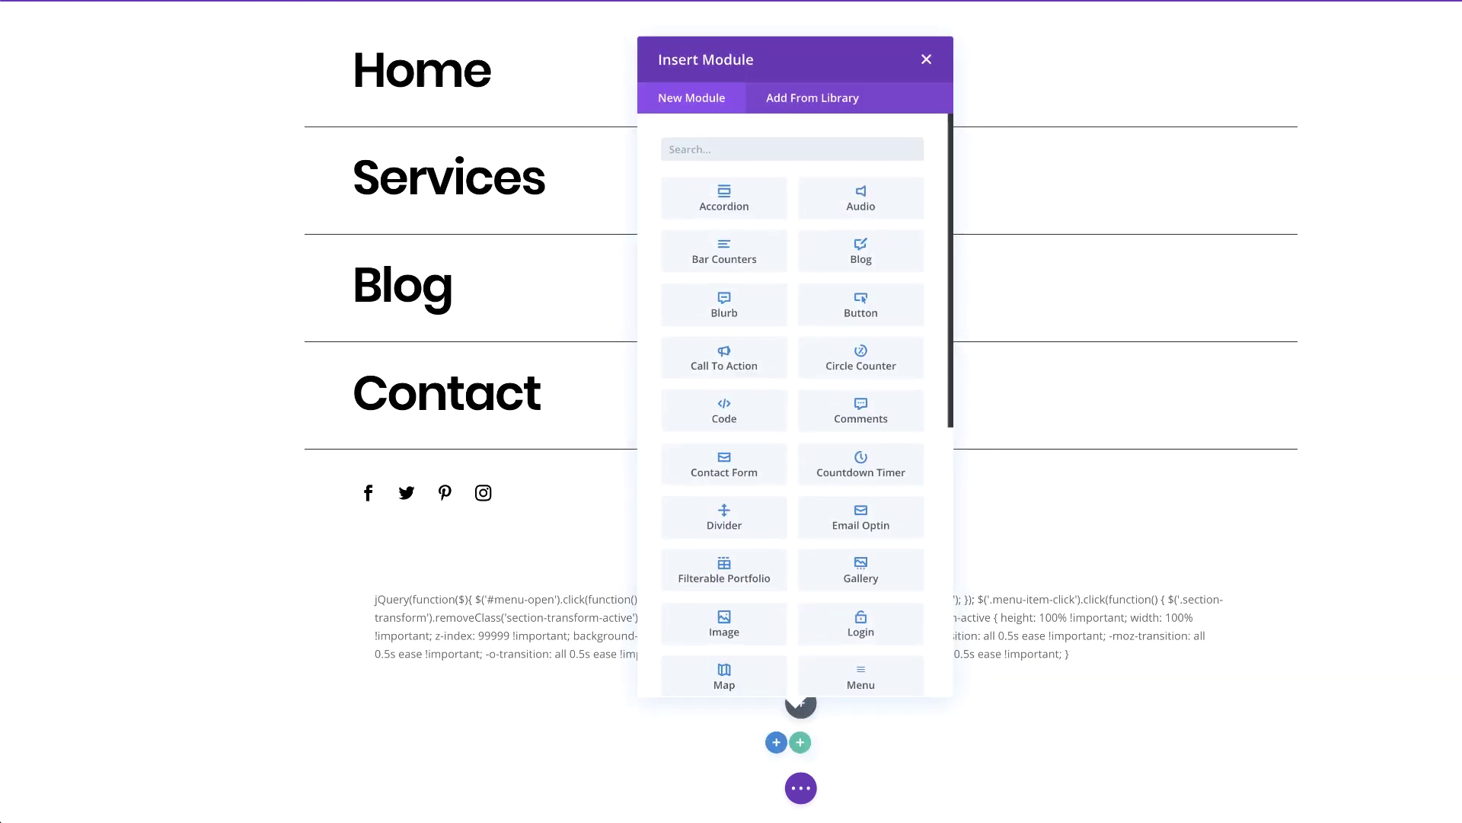
{"action": "left_click", "coordinate": [926, 61]}
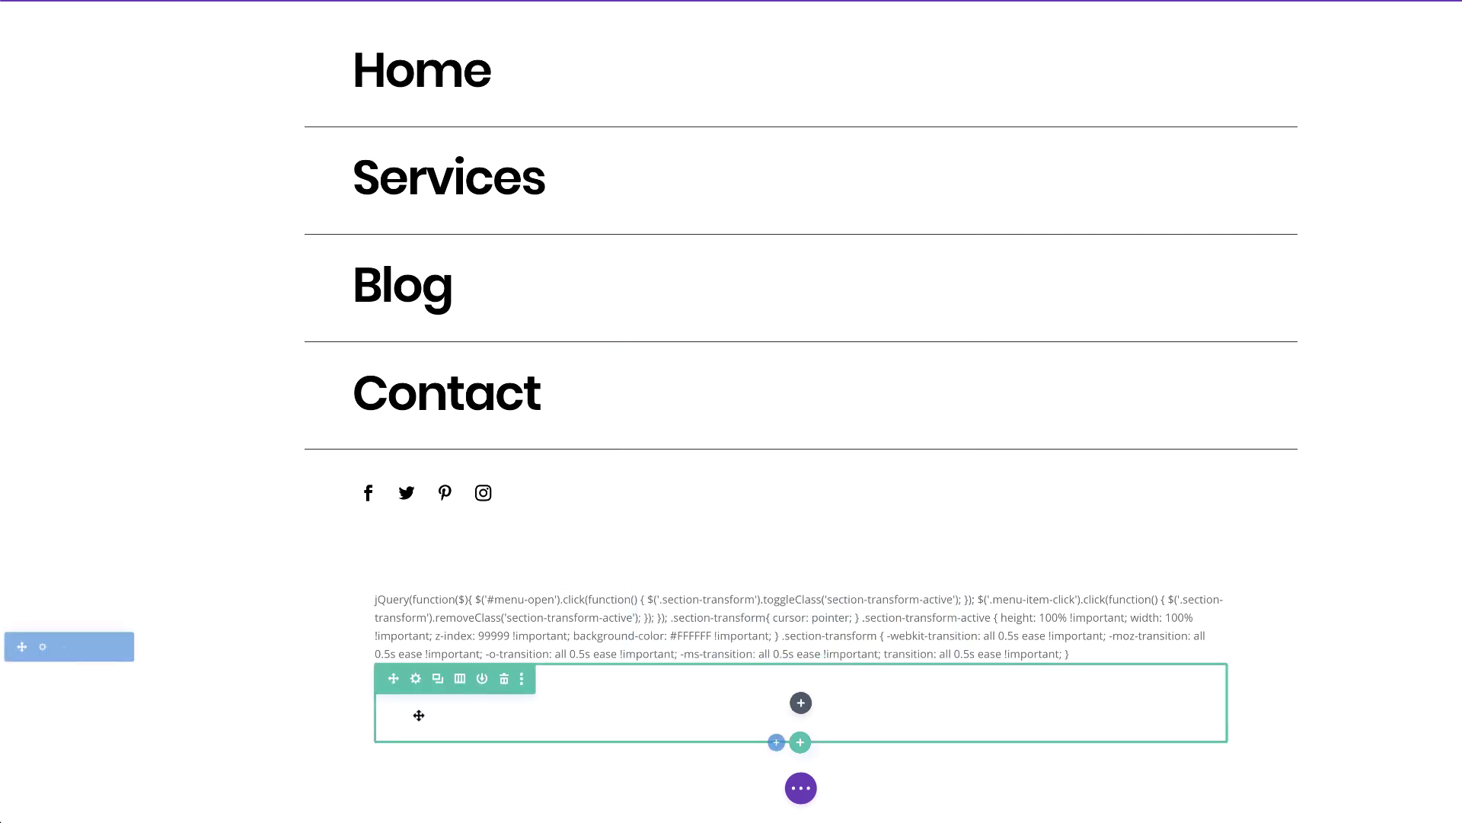
Step: Set the new row's width and max width to 100%
{"action": "left_click", "coordinate": [415, 679]}
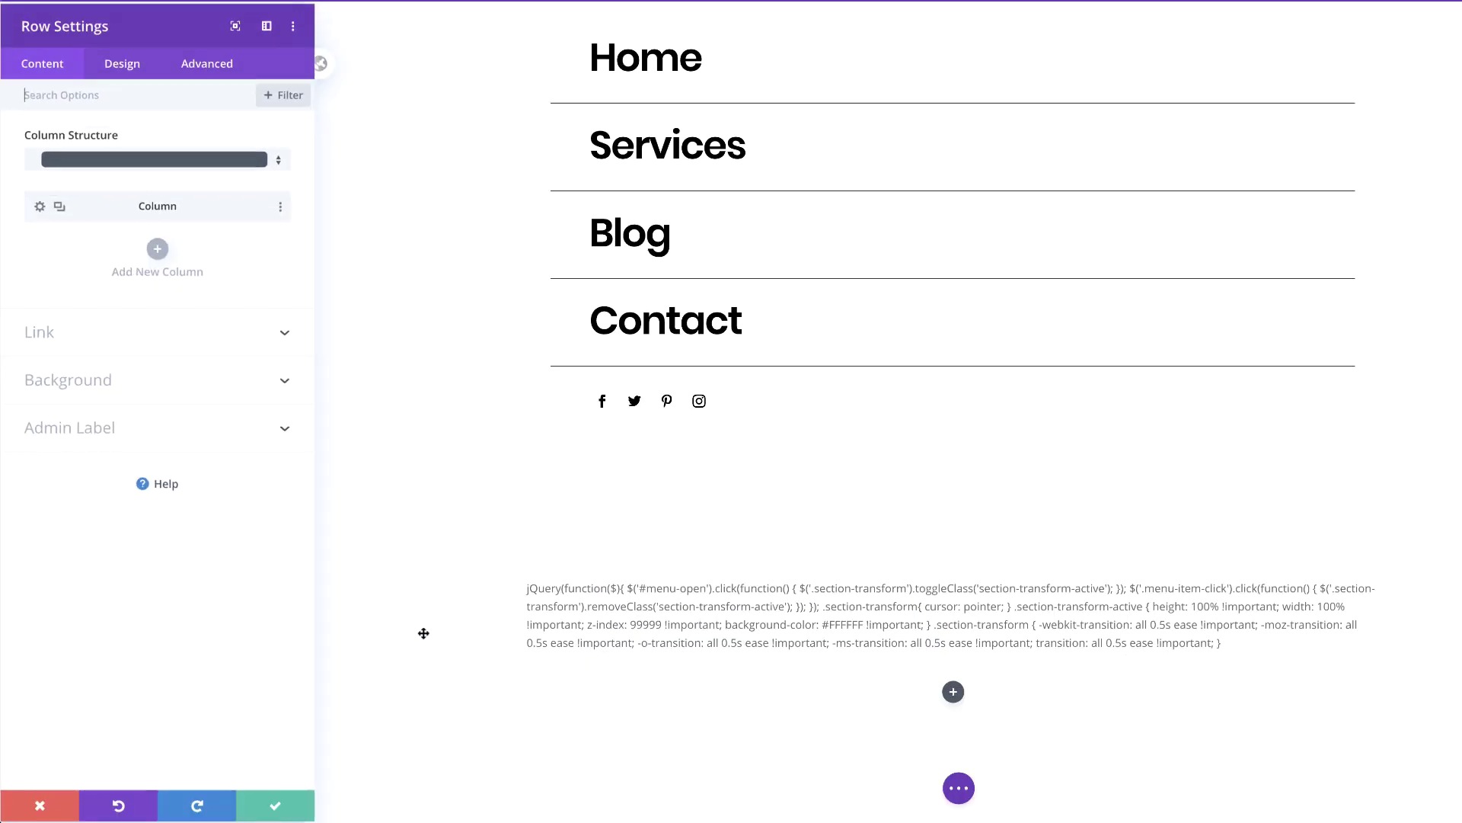
{"action": "left_click", "coordinate": [118, 63]}
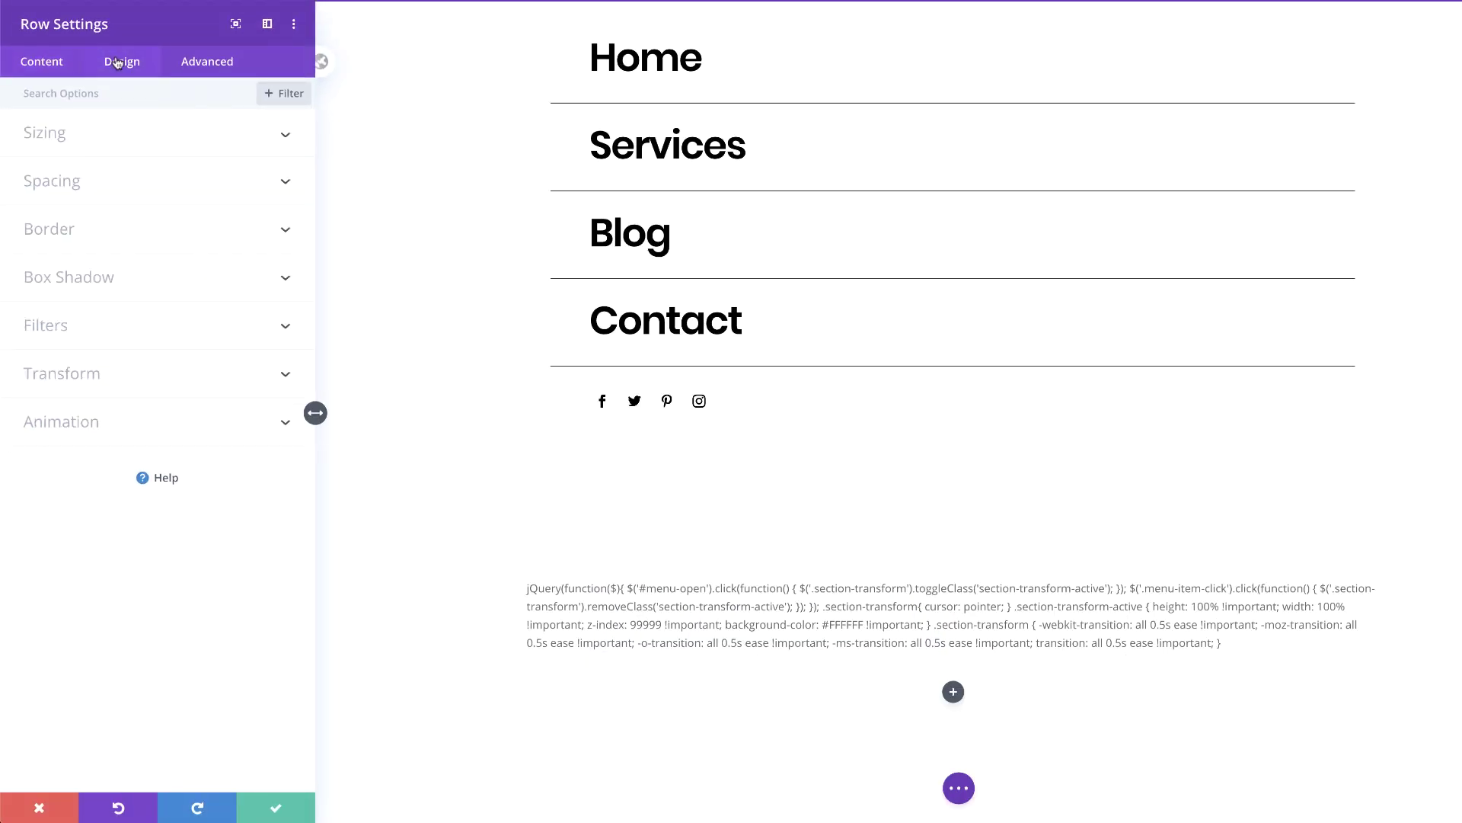
{"action": "left_click", "coordinate": [75, 137]}
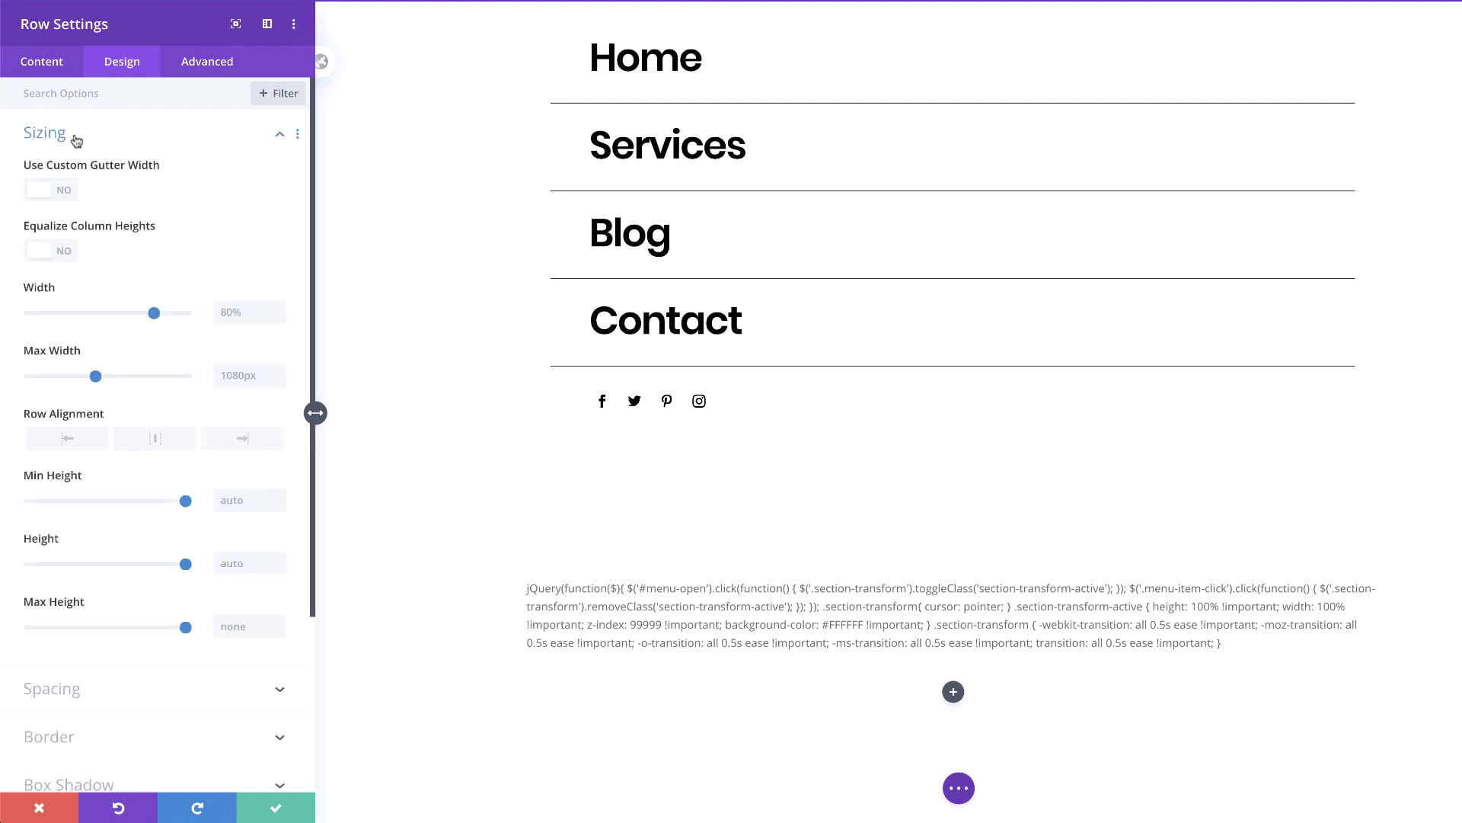
{"action": "left_click", "coordinate": [250, 312]}
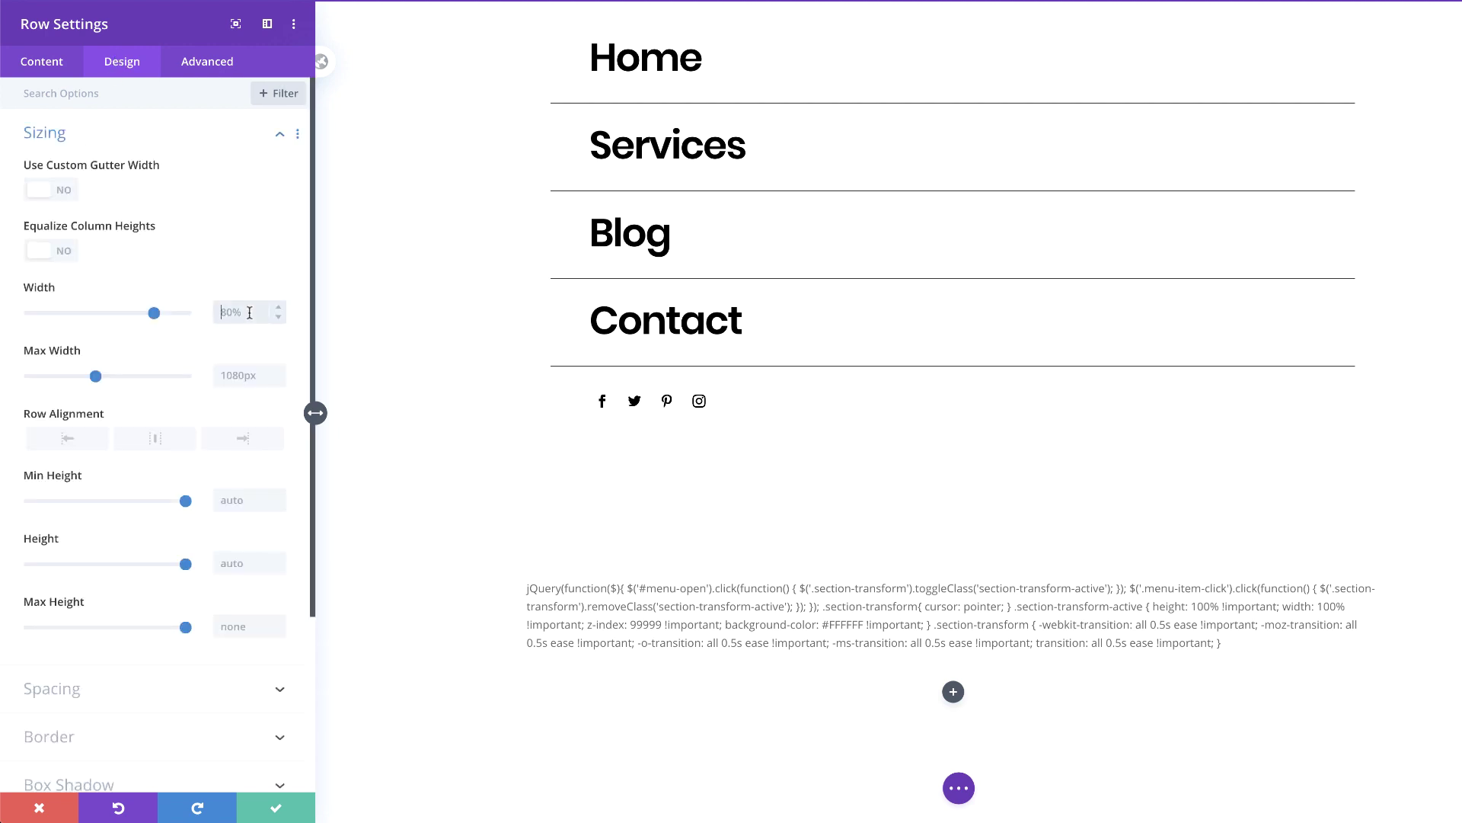
{"action": "left_click", "coordinate": [154, 314]}
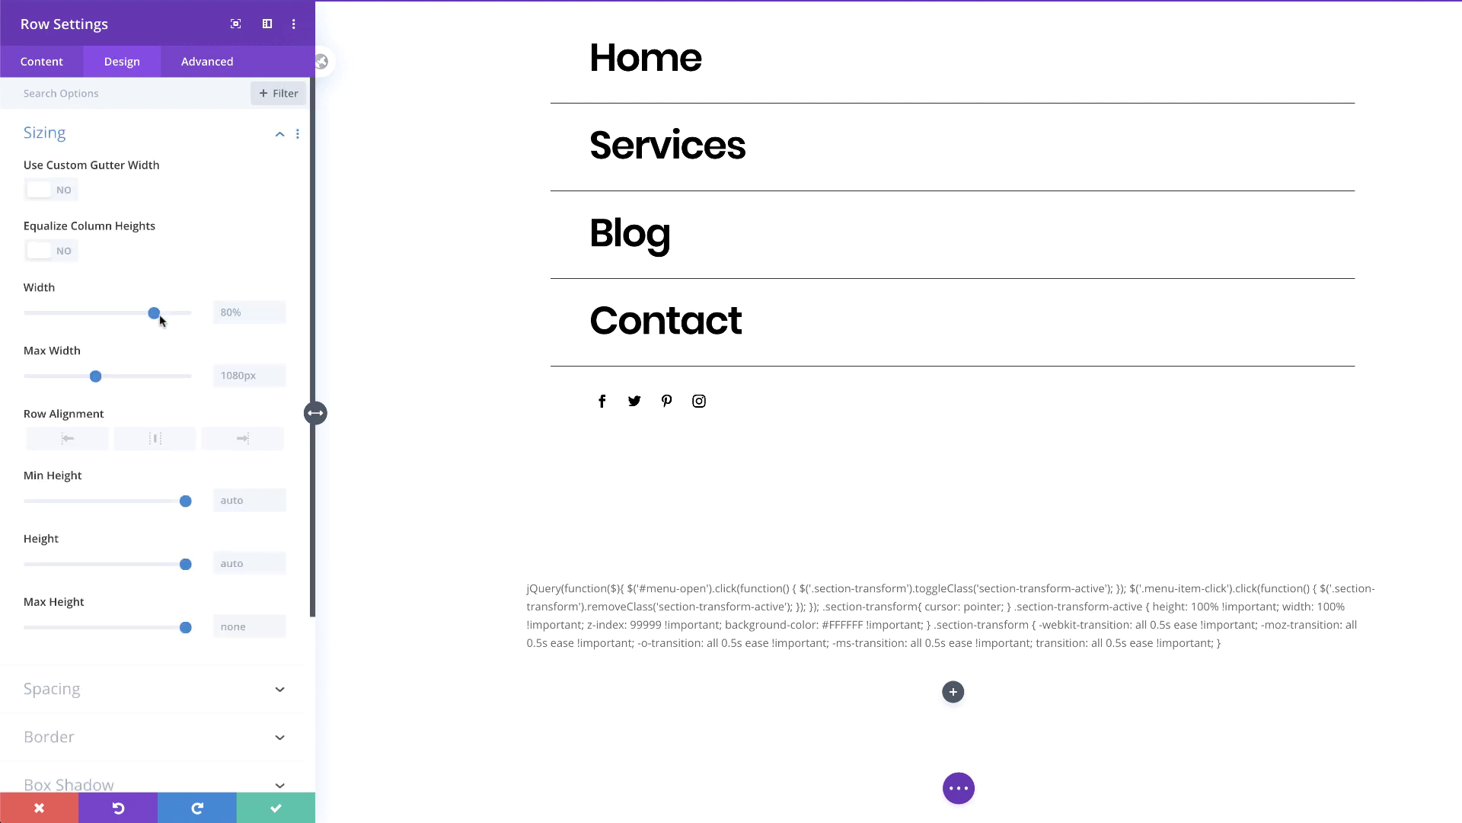
{"action": "left_click", "coordinate": [238, 374]}
{"action": "type", "text": "100"}
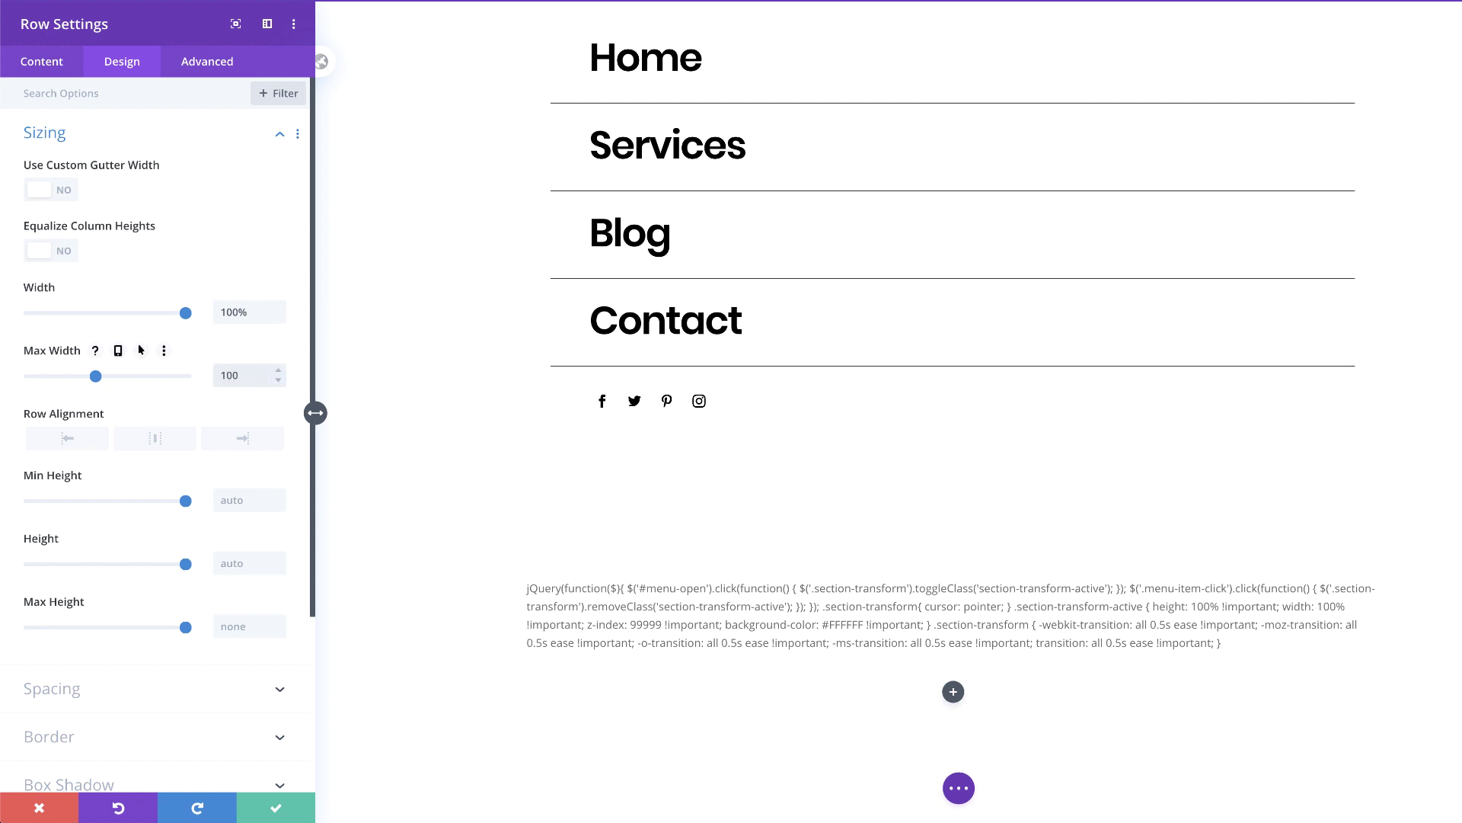
{"action": "key", "text": "Return"}
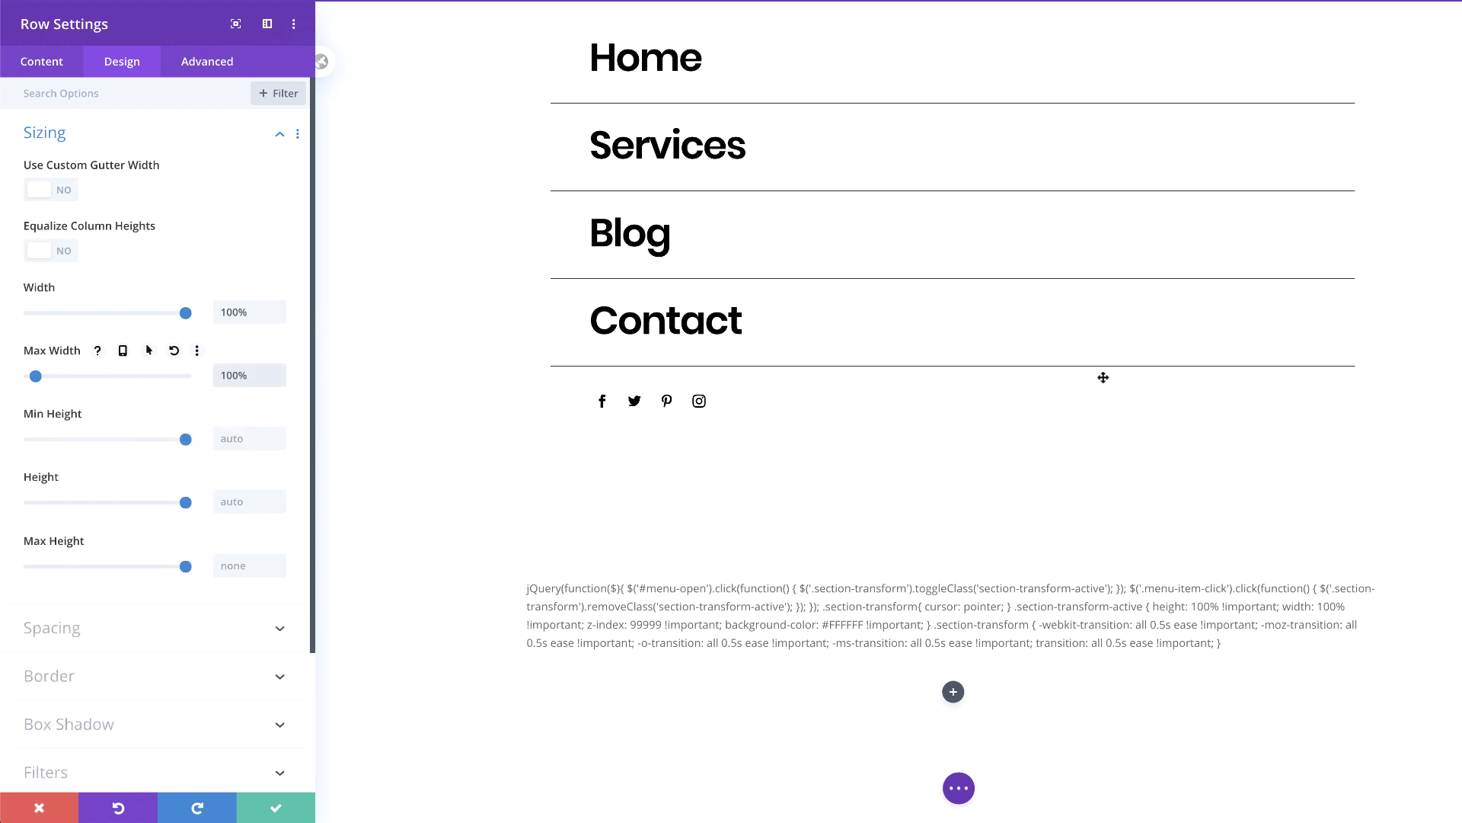
Step: Give the full-width row 0px top and bottom padding and save its settings
{"action": "left_click", "coordinate": [122, 639]}
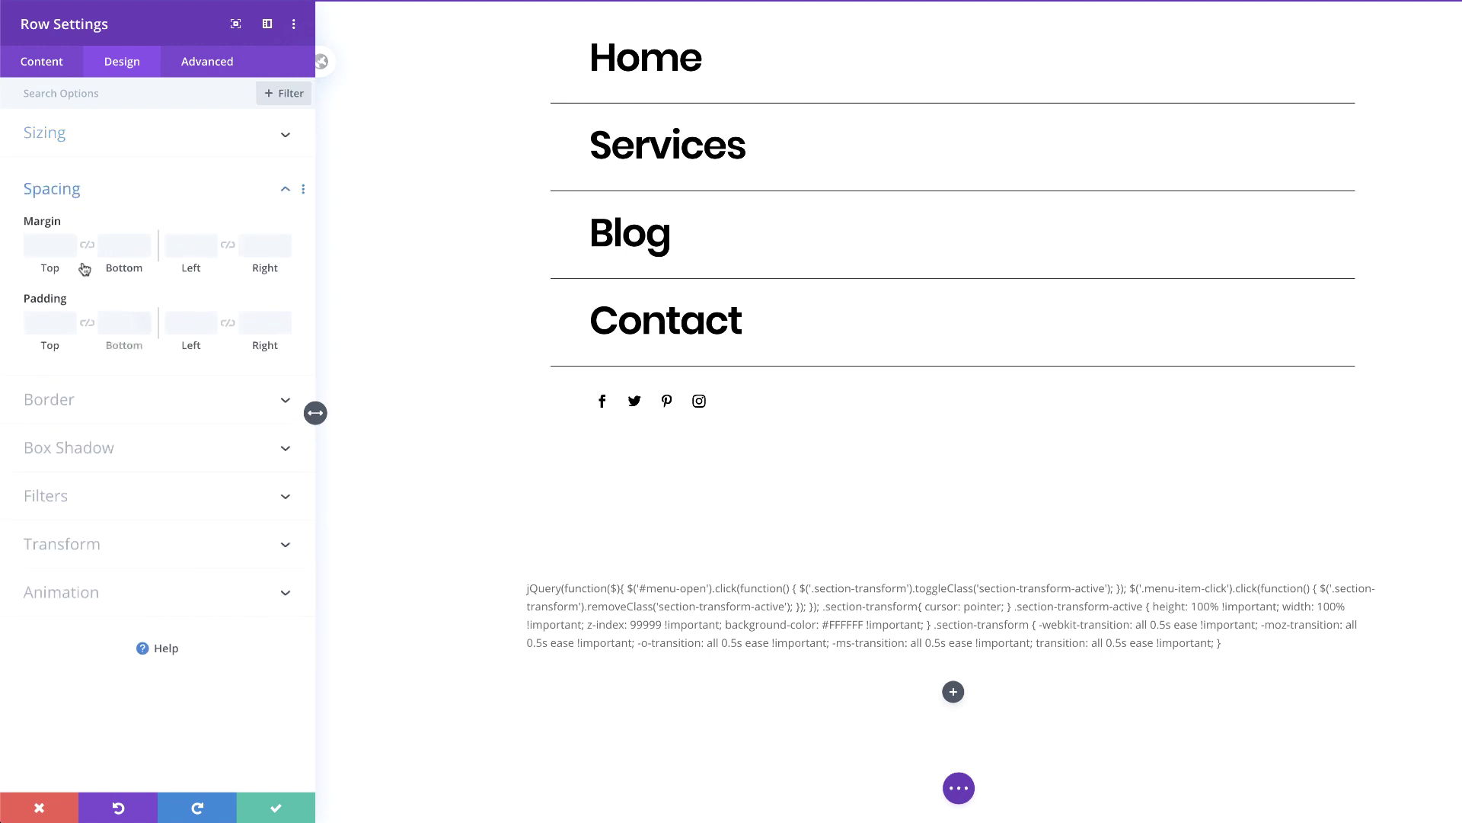
{"action": "left_click", "coordinate": [40, 331]}
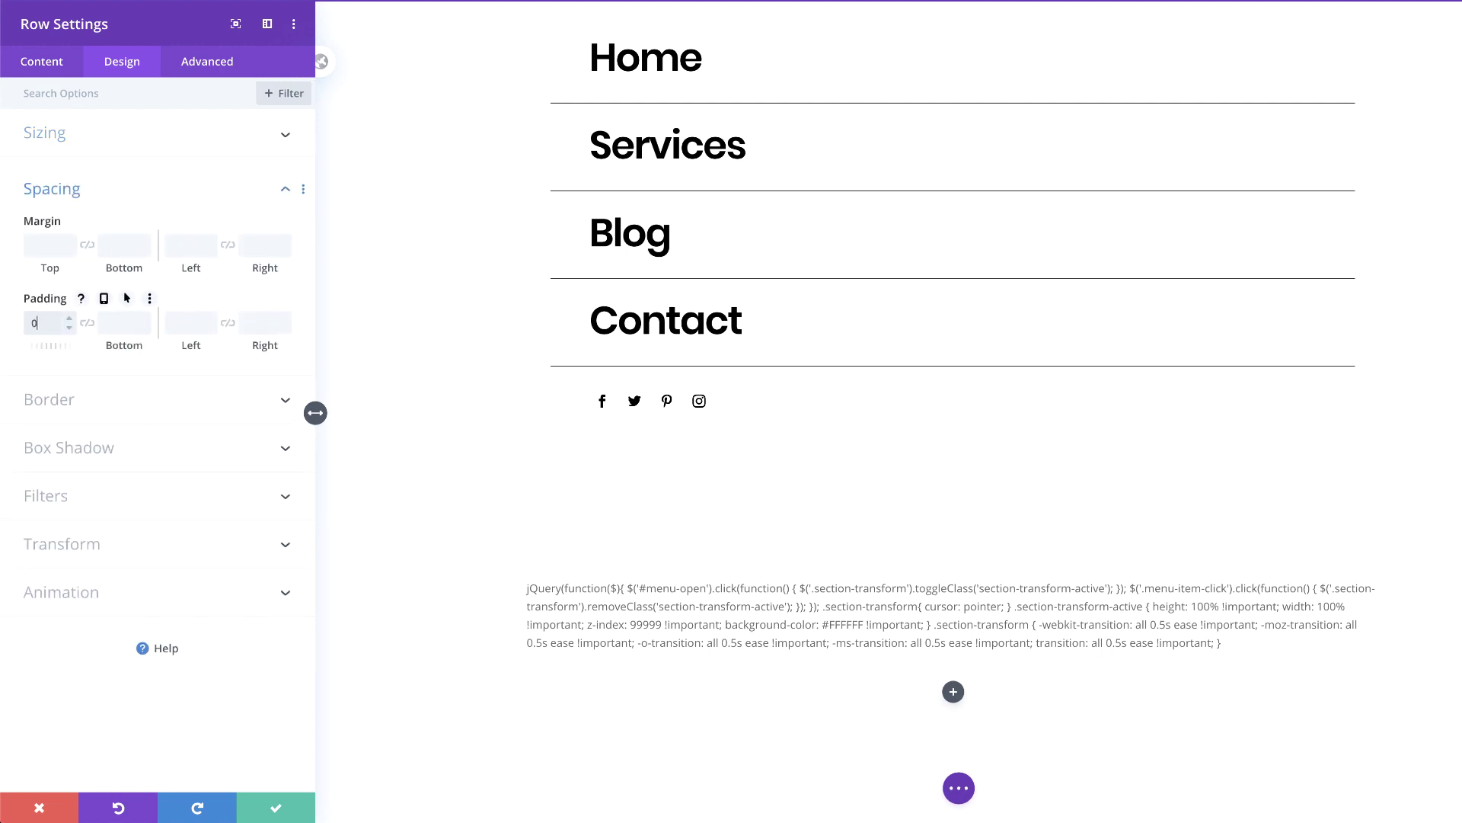
{"action": "type", "text": "0"}
{"action": "left_click", "coordinate": [87, 323]}
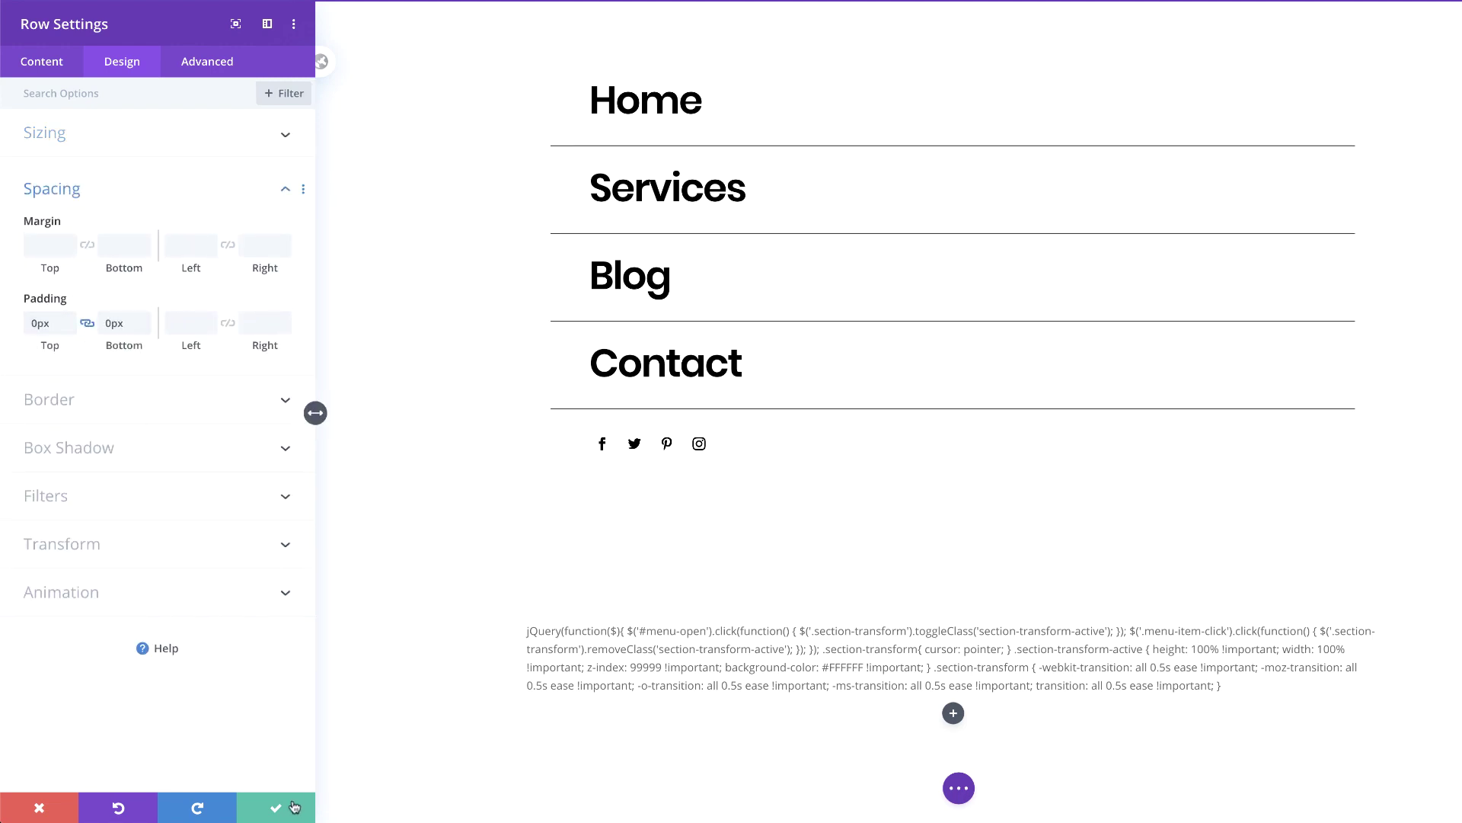
{"action": "left_click", "coordinate": [294, 806]}
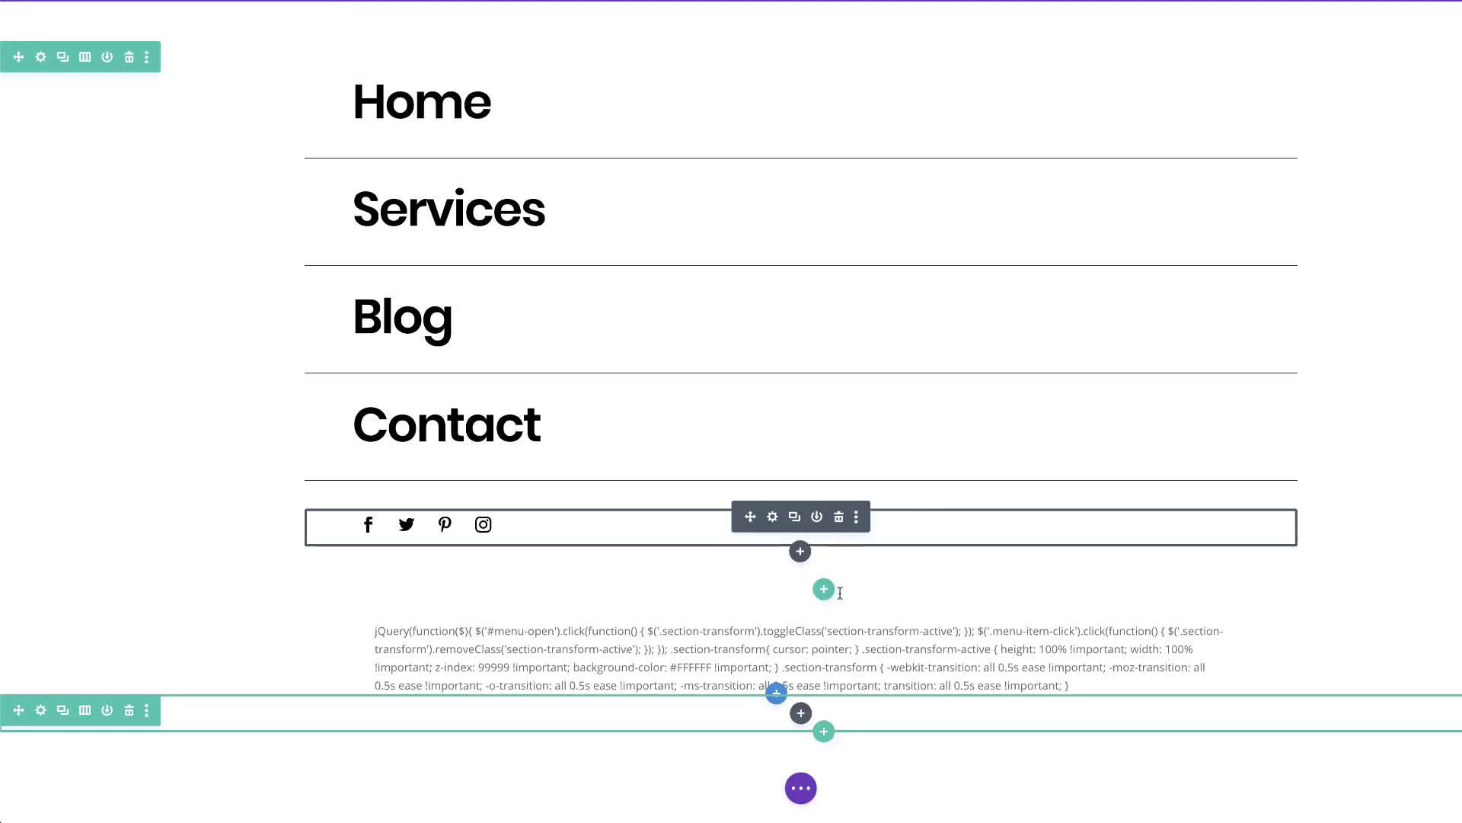
Step: Add an Image module to the empty full-width row and load the wire logo from the Media Library
{"action": "left_click", "coordinate": [800, 714]}
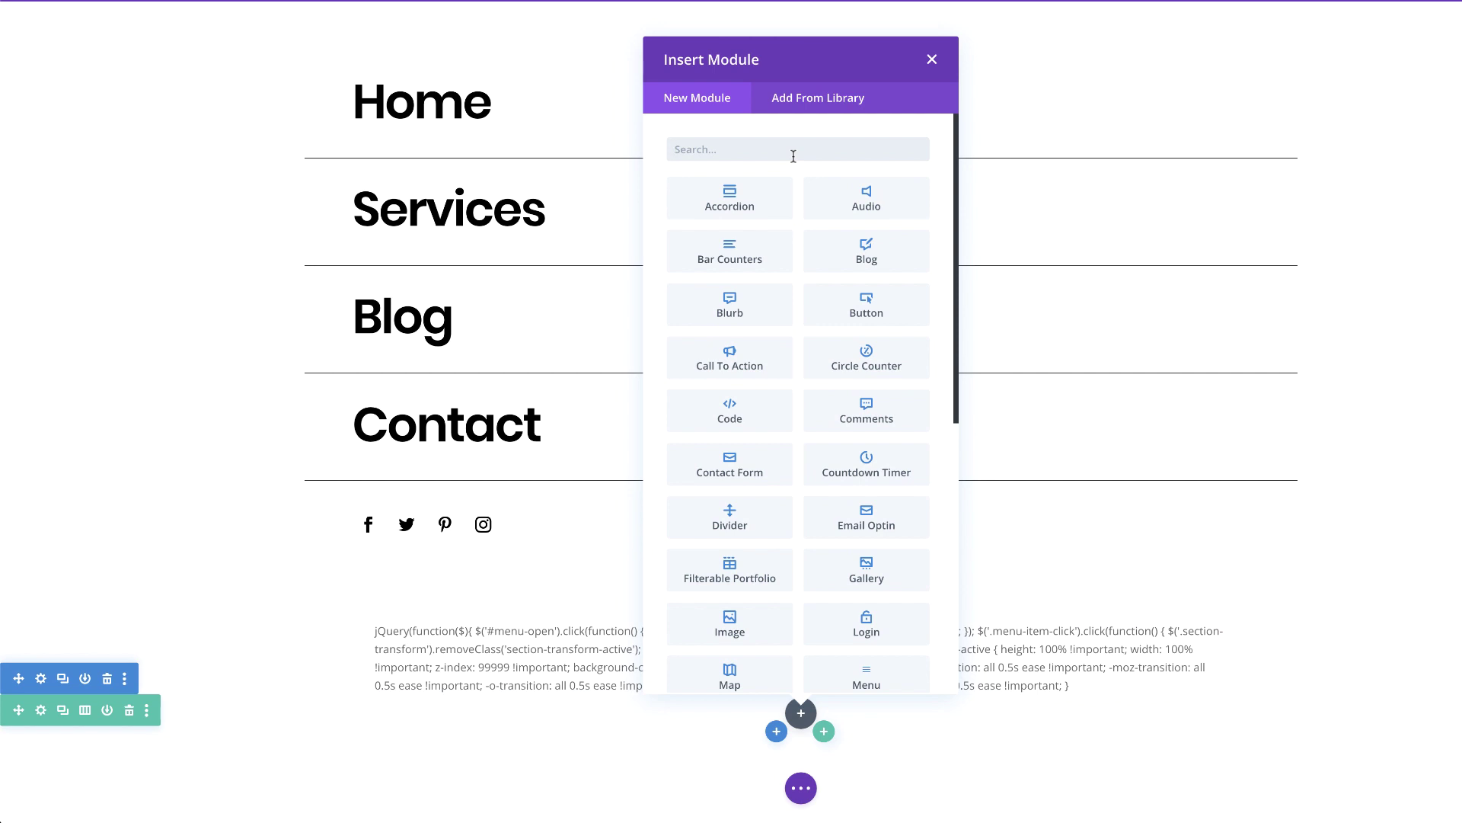
{"action": "left_click", "coordinate": [765, 628]}
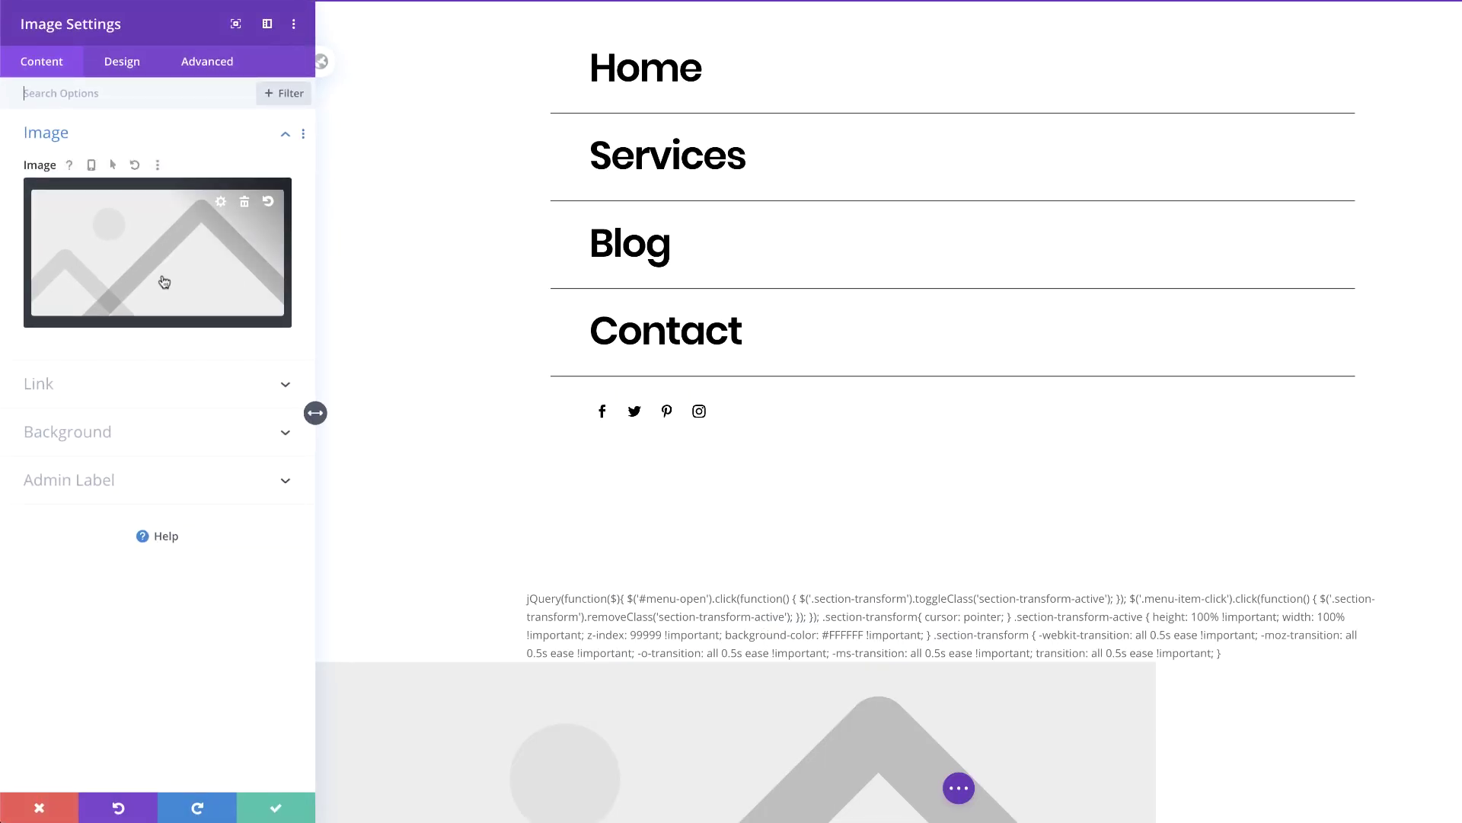
{"action": "left_click", "coordinate": [170, 271]}
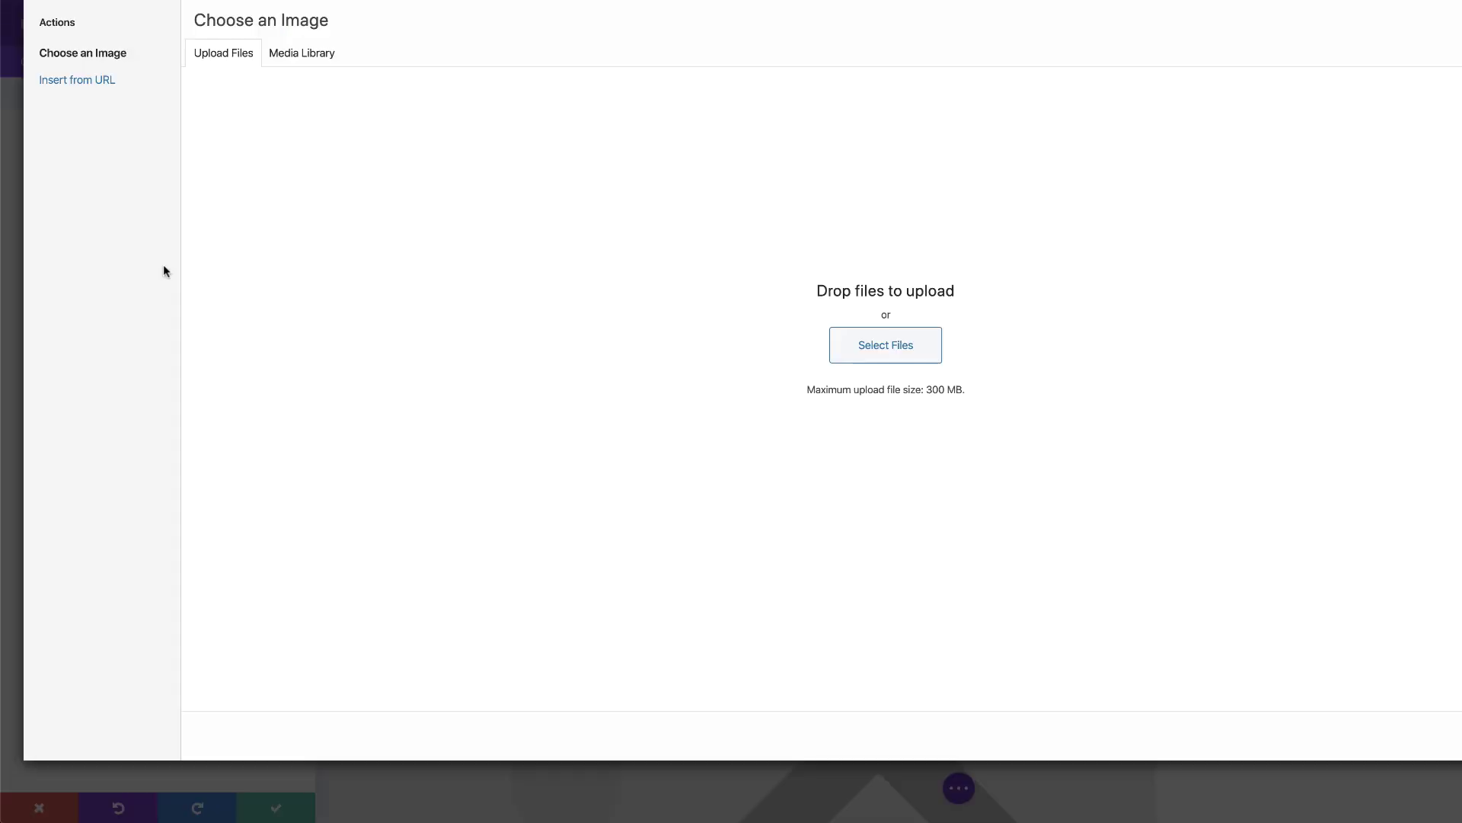
{"action": "left_click", "coordinate": [336, 61]}
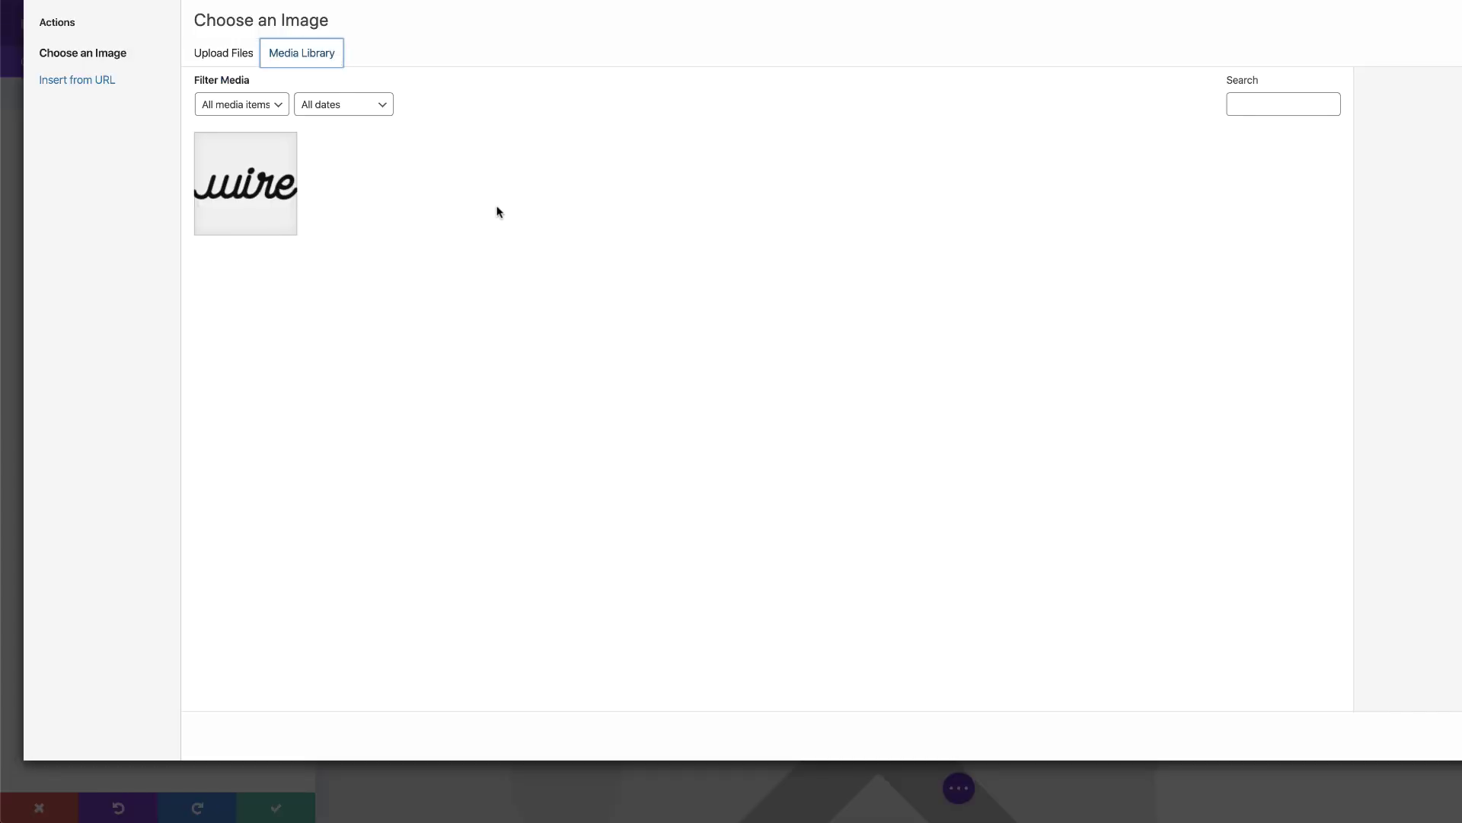
{"action": "left_click", "coordinate": [278, 195]}
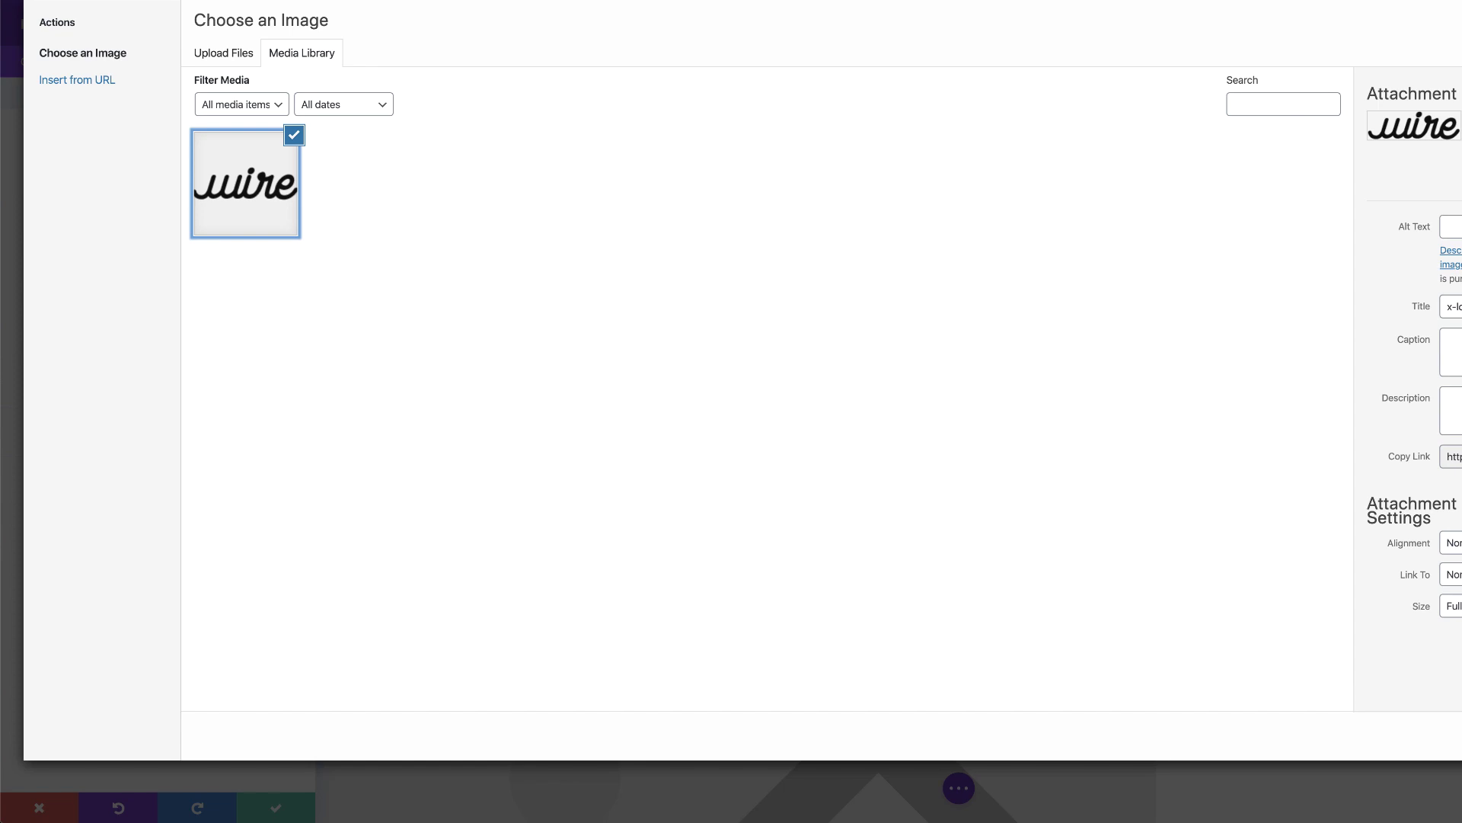
{"action": "key", "text": "Return"}
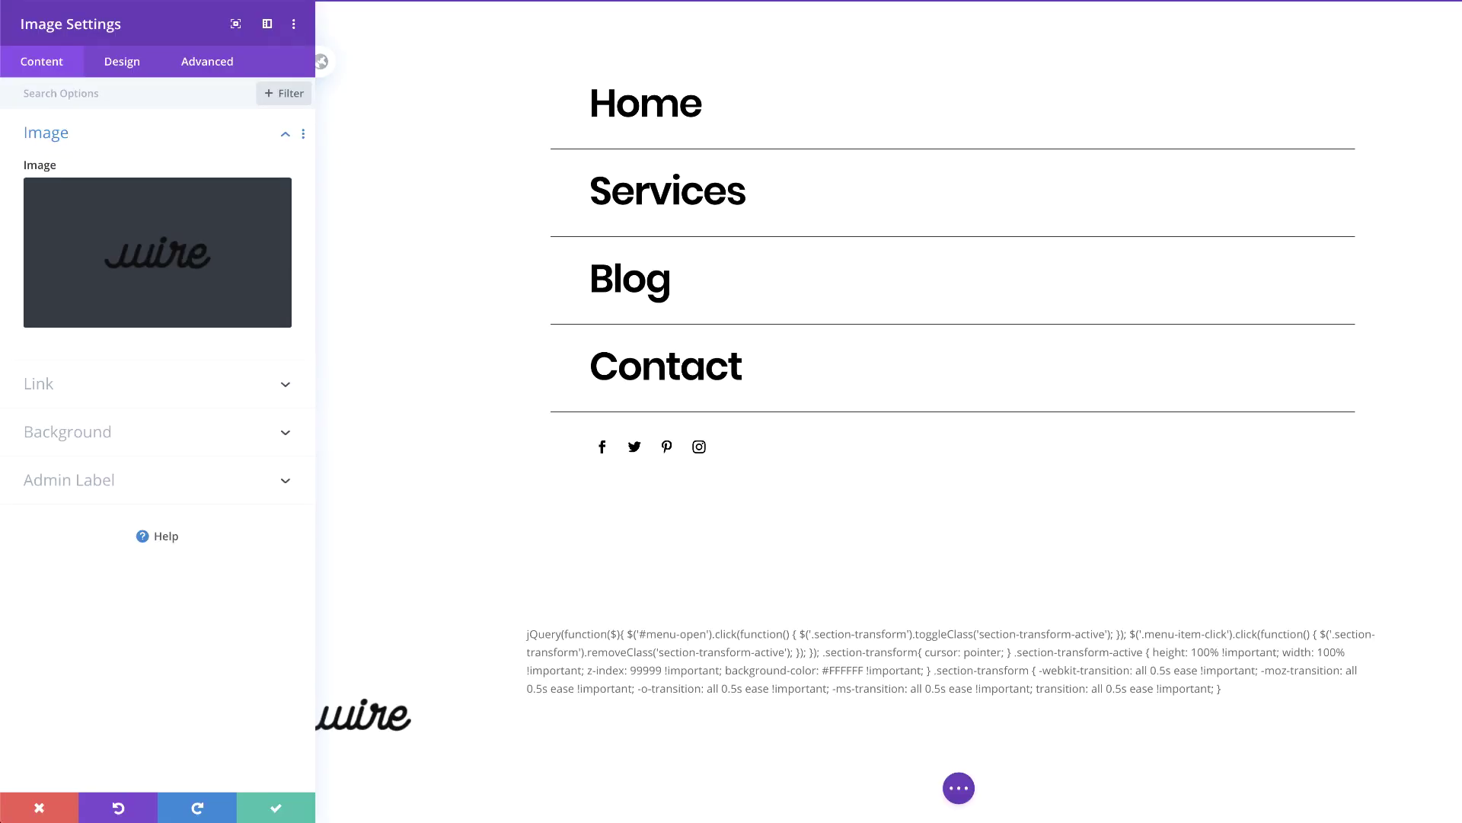
Step: Turn on Force Fullwidth in the logo image's sizing options
{"action": "left_click", "coordinate": [122, 66]}
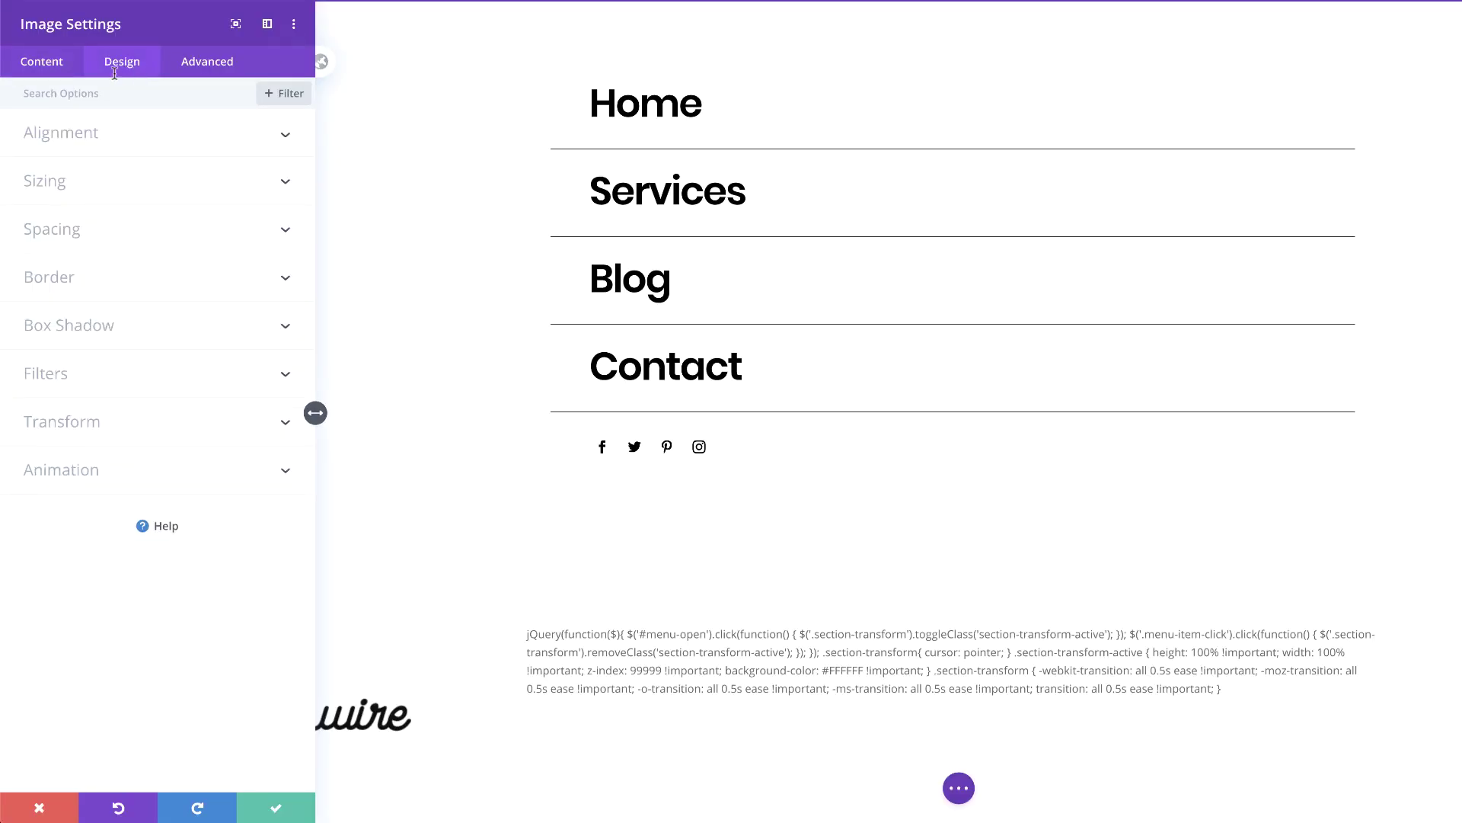
{"action": "left_click", "coordinate": [59, 199]}
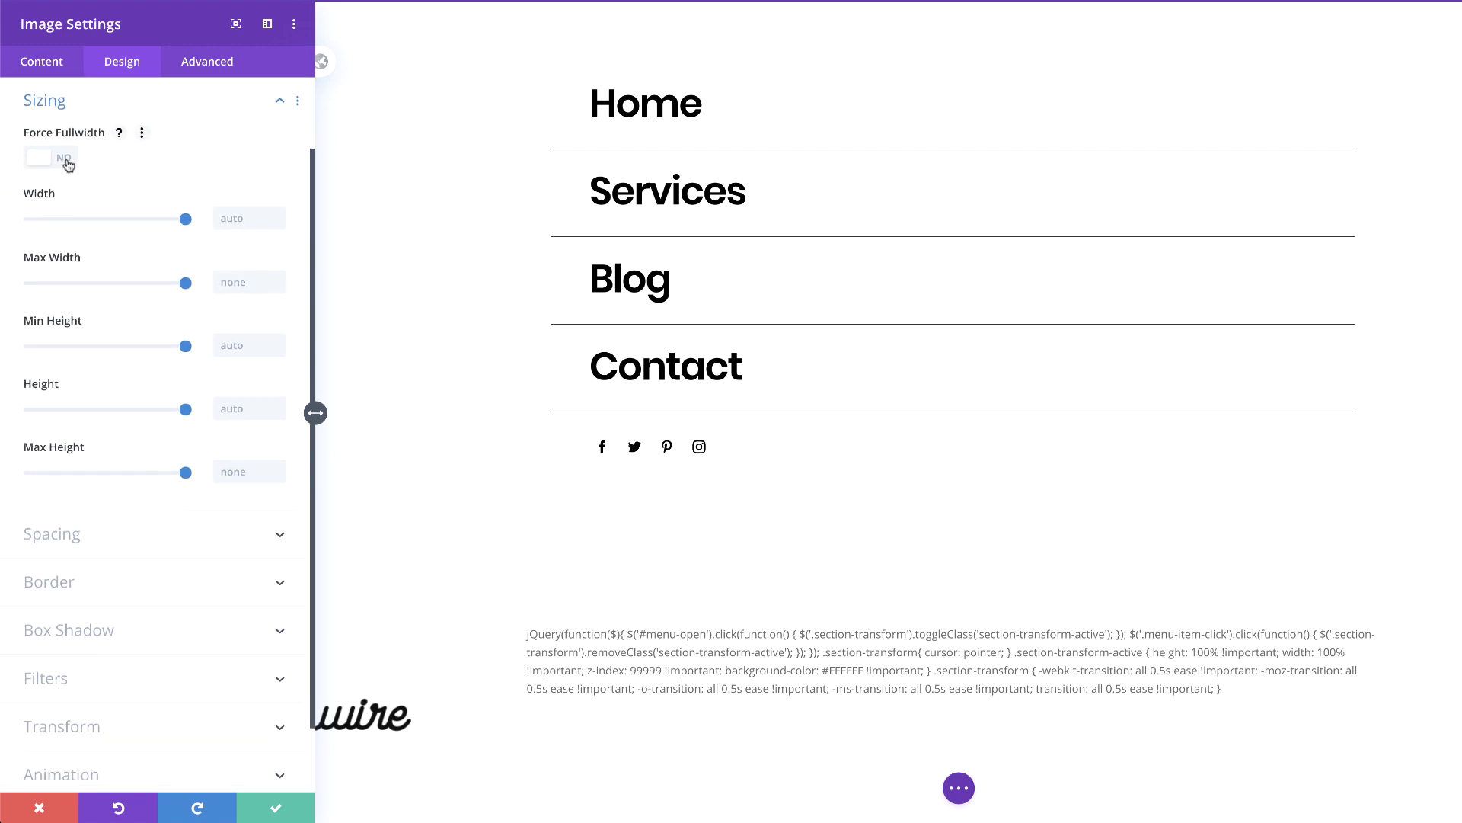
{"action": "left_click", "coordinate": [67, 160]}
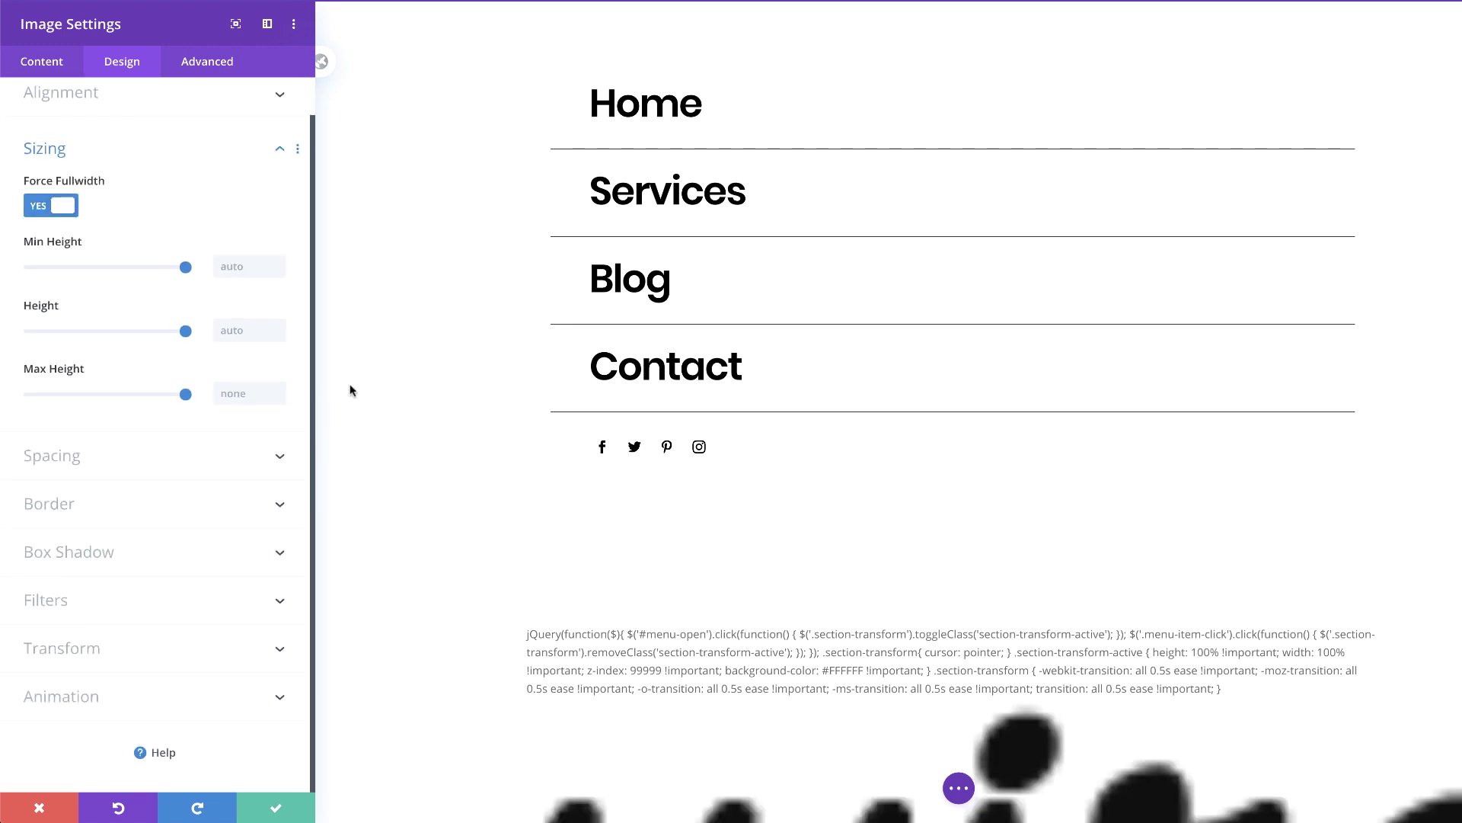
Step: Give the logo image 2.5vw top and bottom padding and 3vw left and right padding, and save its settings
{"action": "left_click", "coordinate": [119, 461]}
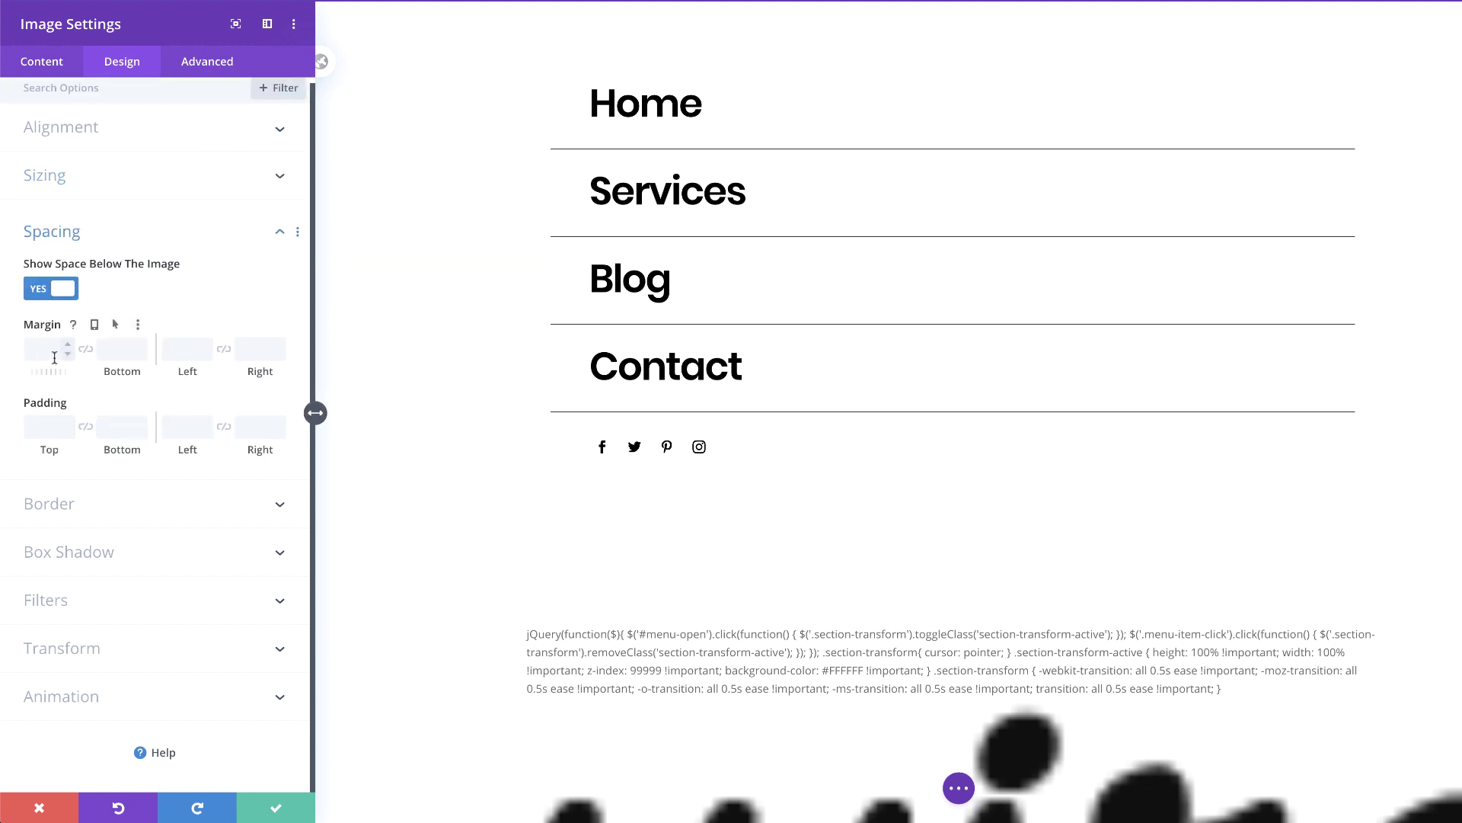
{"action": "left_click", "coordinate": [52, 420]}
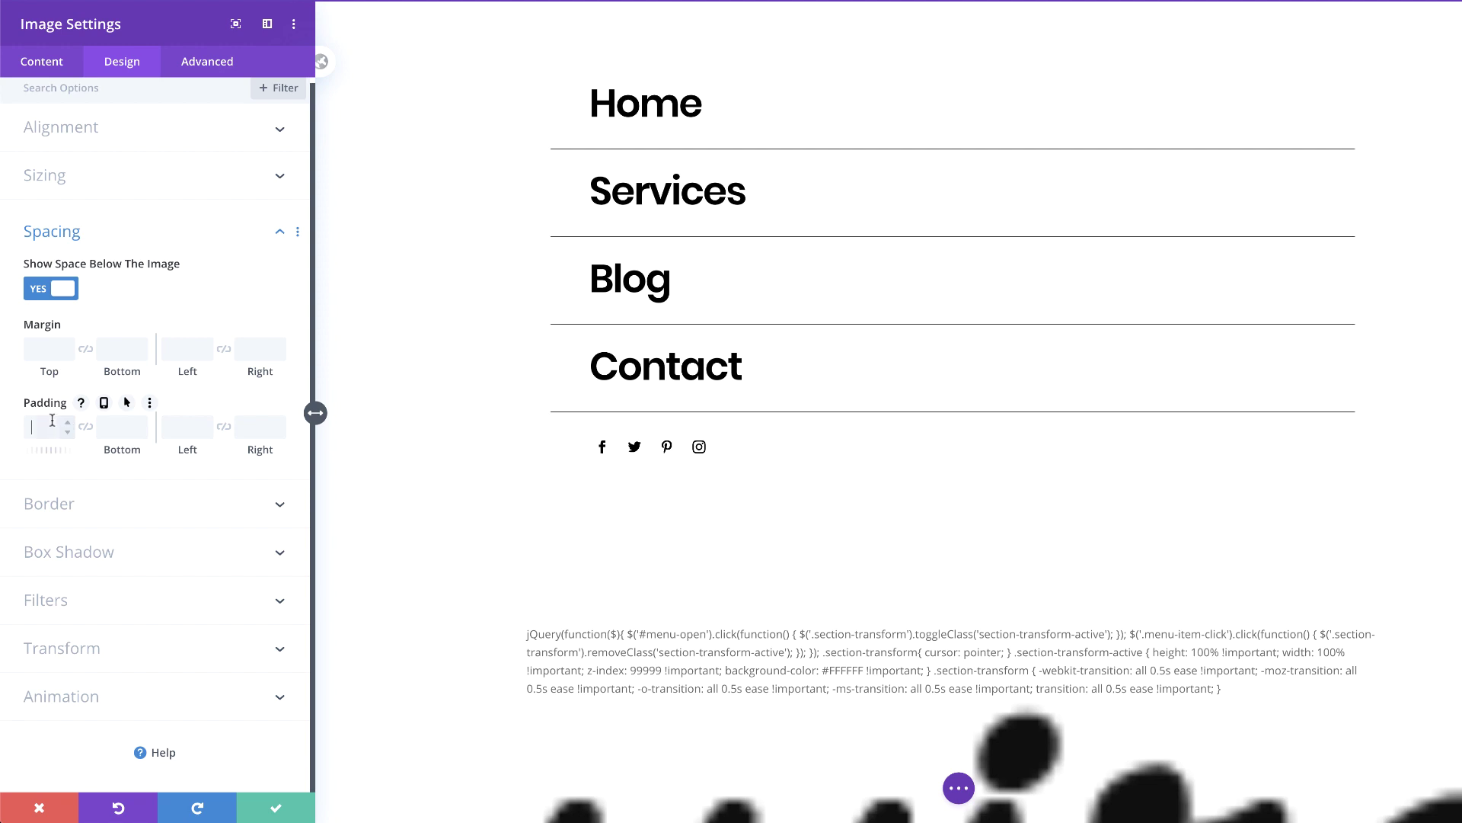
{"action": "type", "text": "2.5vw"}
{"action": "left_click", "coordinate": [85, 427]}
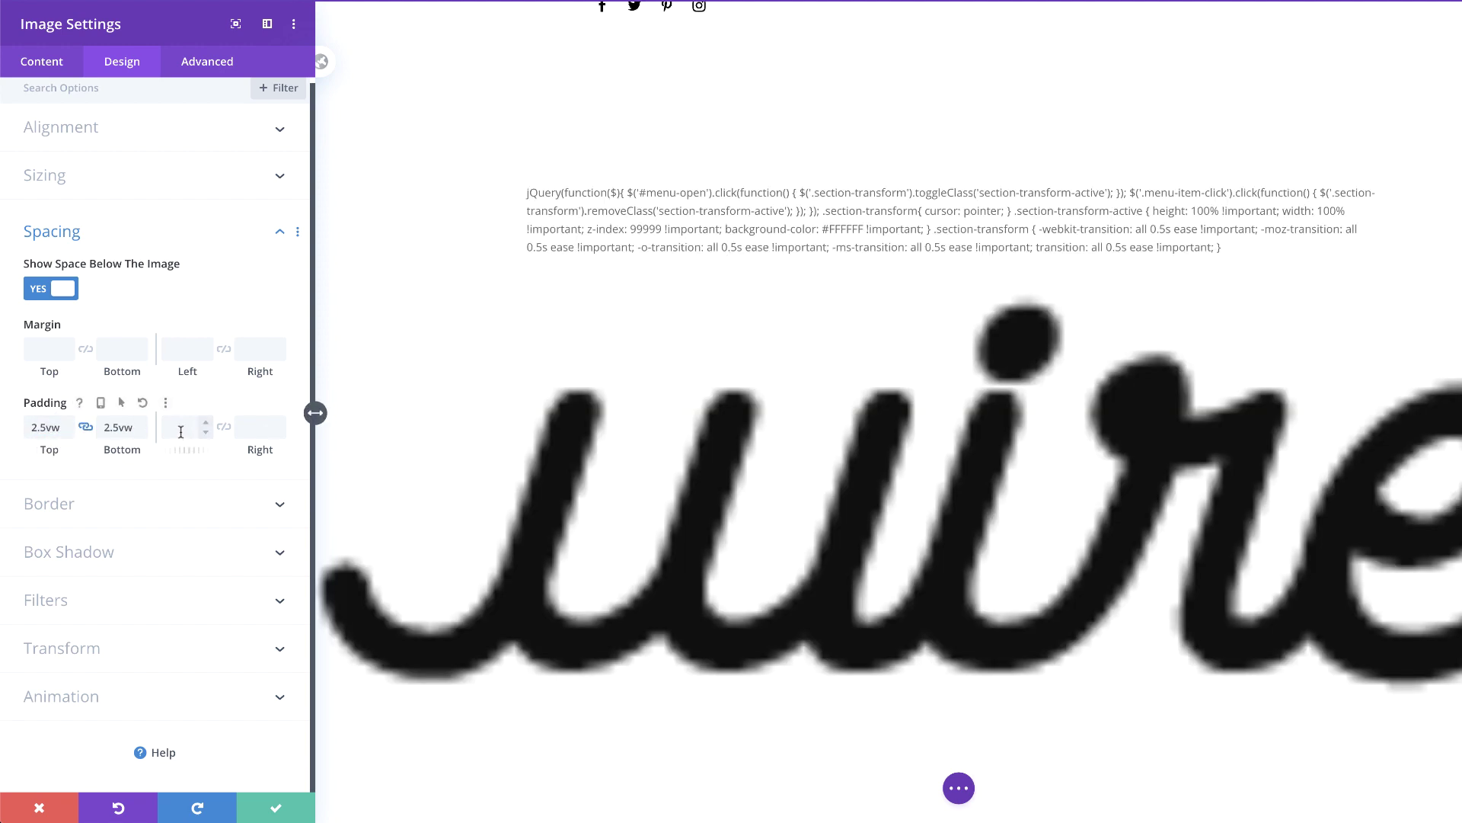
{"action": "left_click", "coordinate": [180, 428]}
{"action": "type", "text": "3vw"}
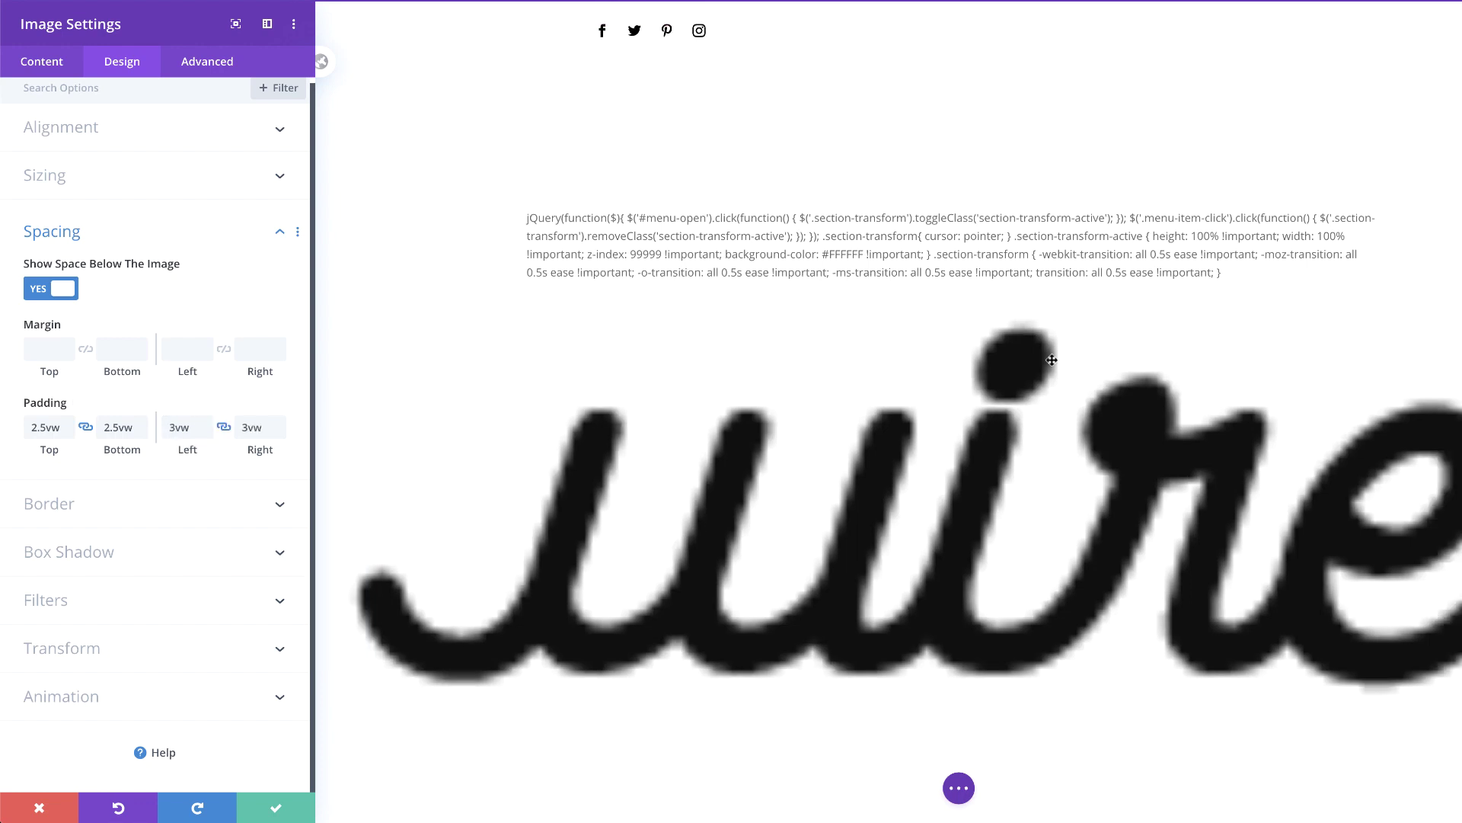
{"action": "left_click", "coordinate": [281, 810]}
Step: Find the menu section in wireframe view and set its width to 8vw and height to 7vw, returning to desktop view
{"action": "scroll", "coordinate": [716, 392], "scroll_direction": "up", "scroll_amount": 6}
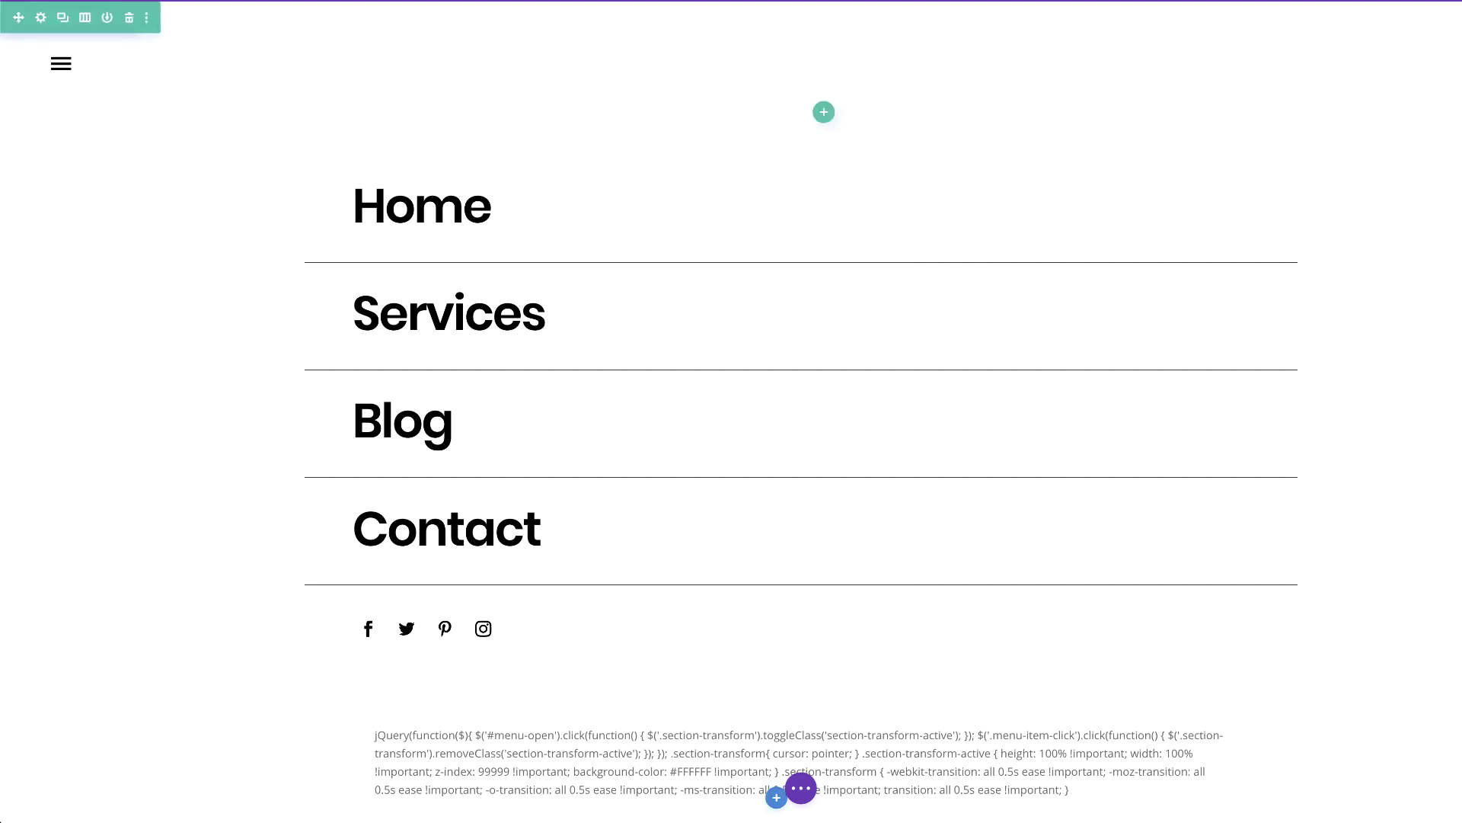
{"action": "left_click", "coordinate": [801, 788]}
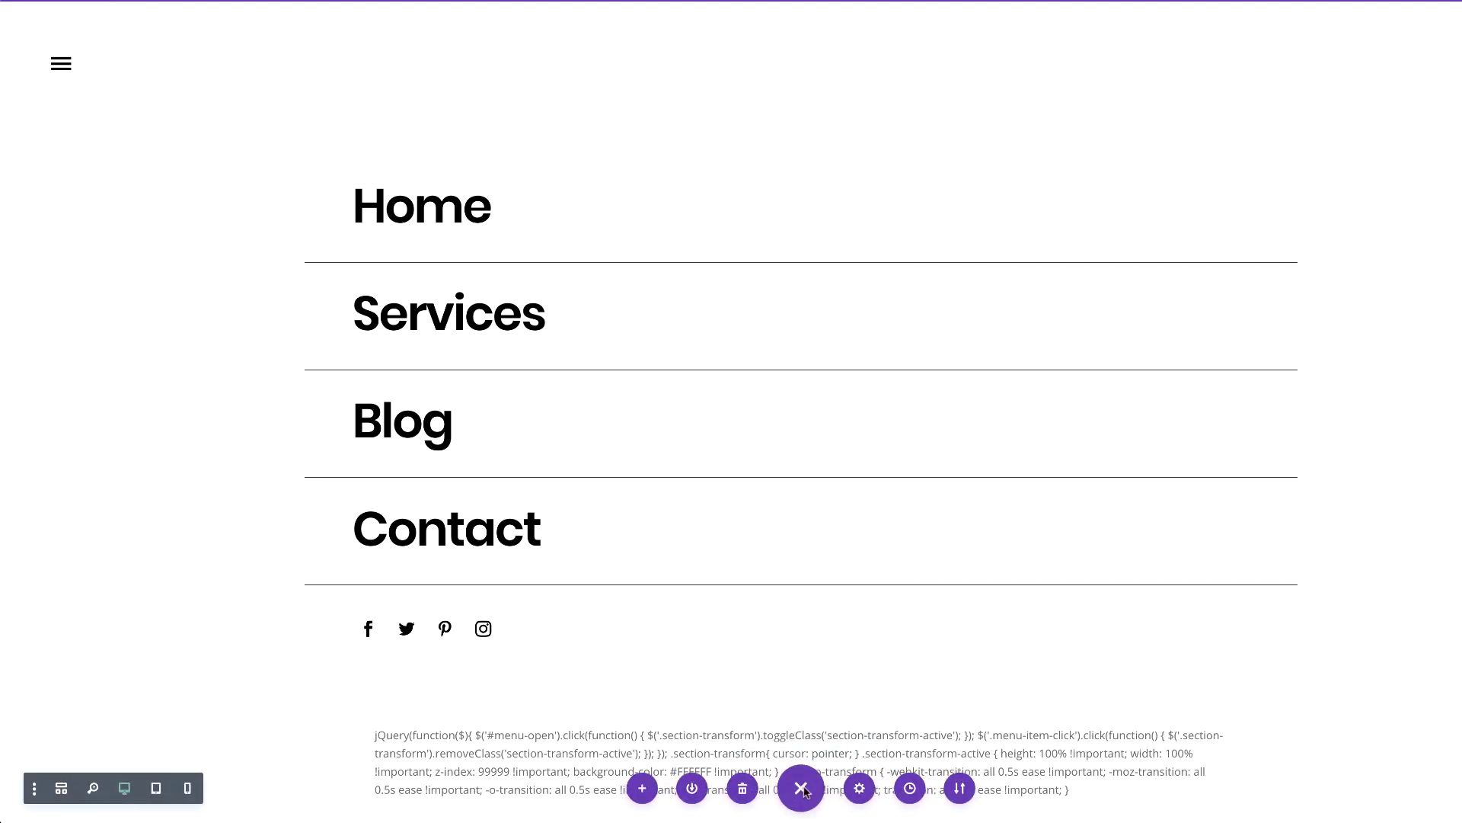
{"action": "left_click", "coordinate": [60, 788]}
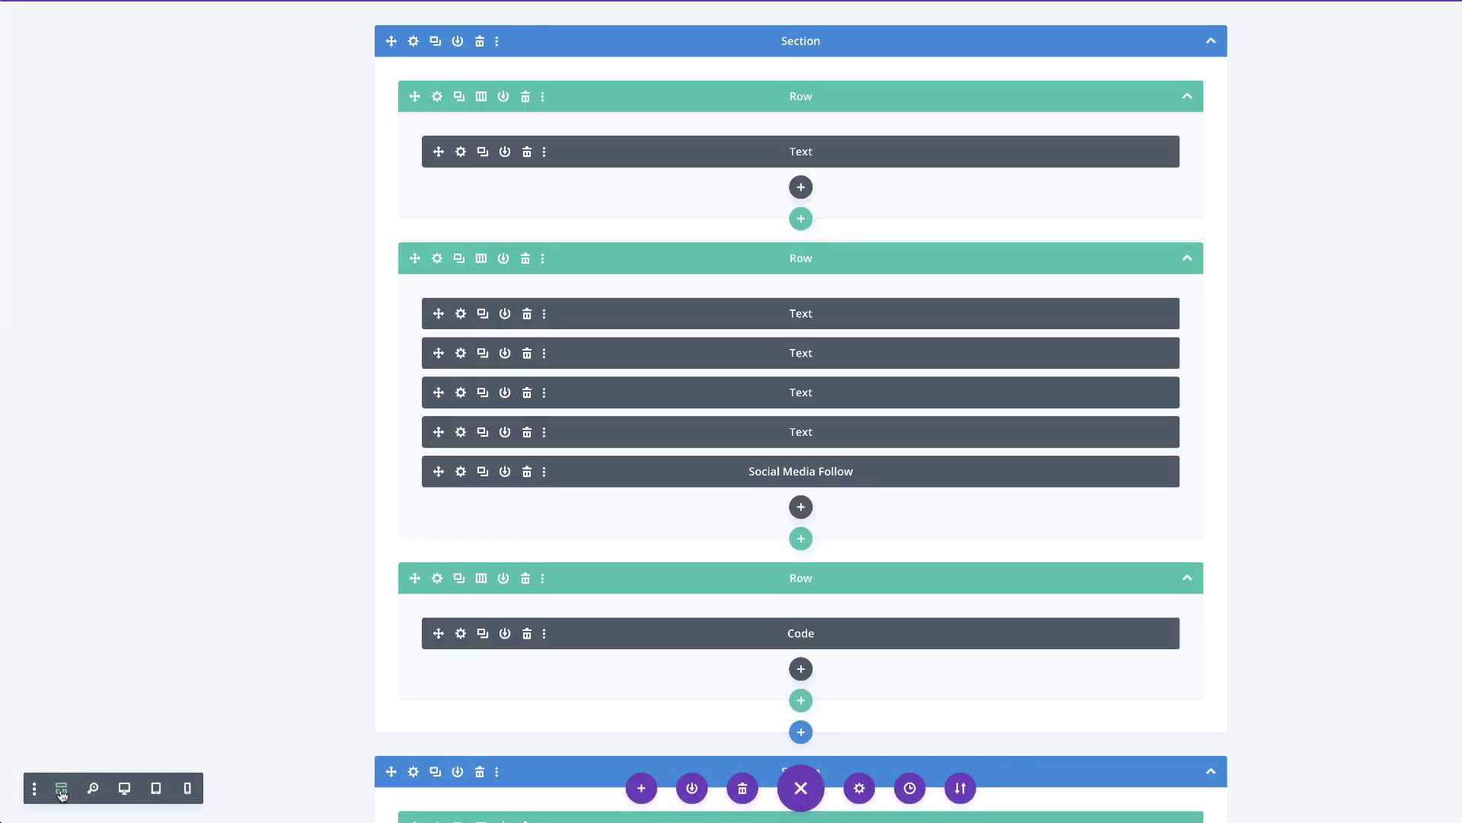
{"action": "left_click", "coordinate": [414, 42]}
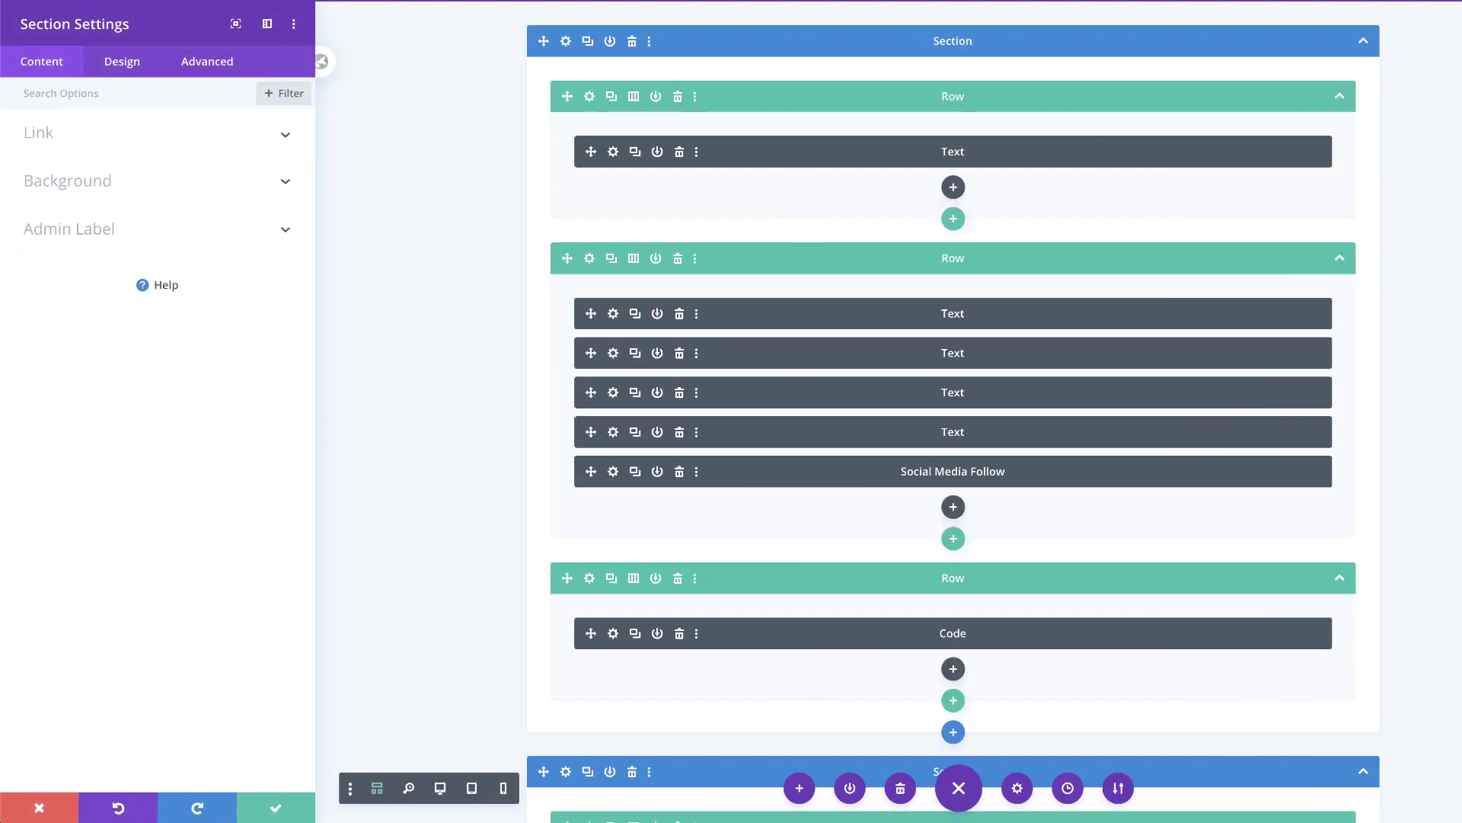
{"action": "left_click", "coordinate": [139, 67]}
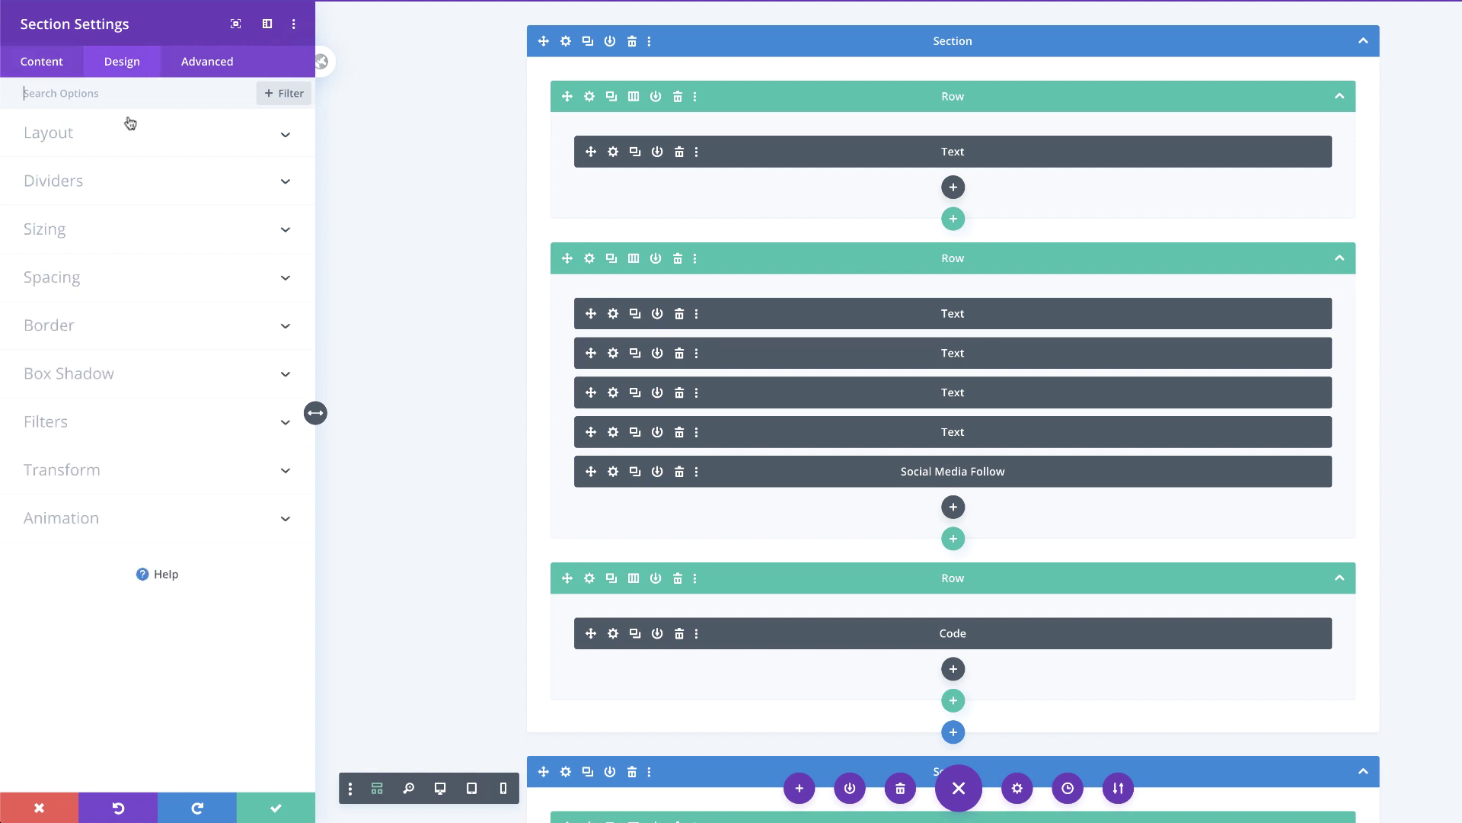
{"action": "left_click", "coordinate": [84, 230]}
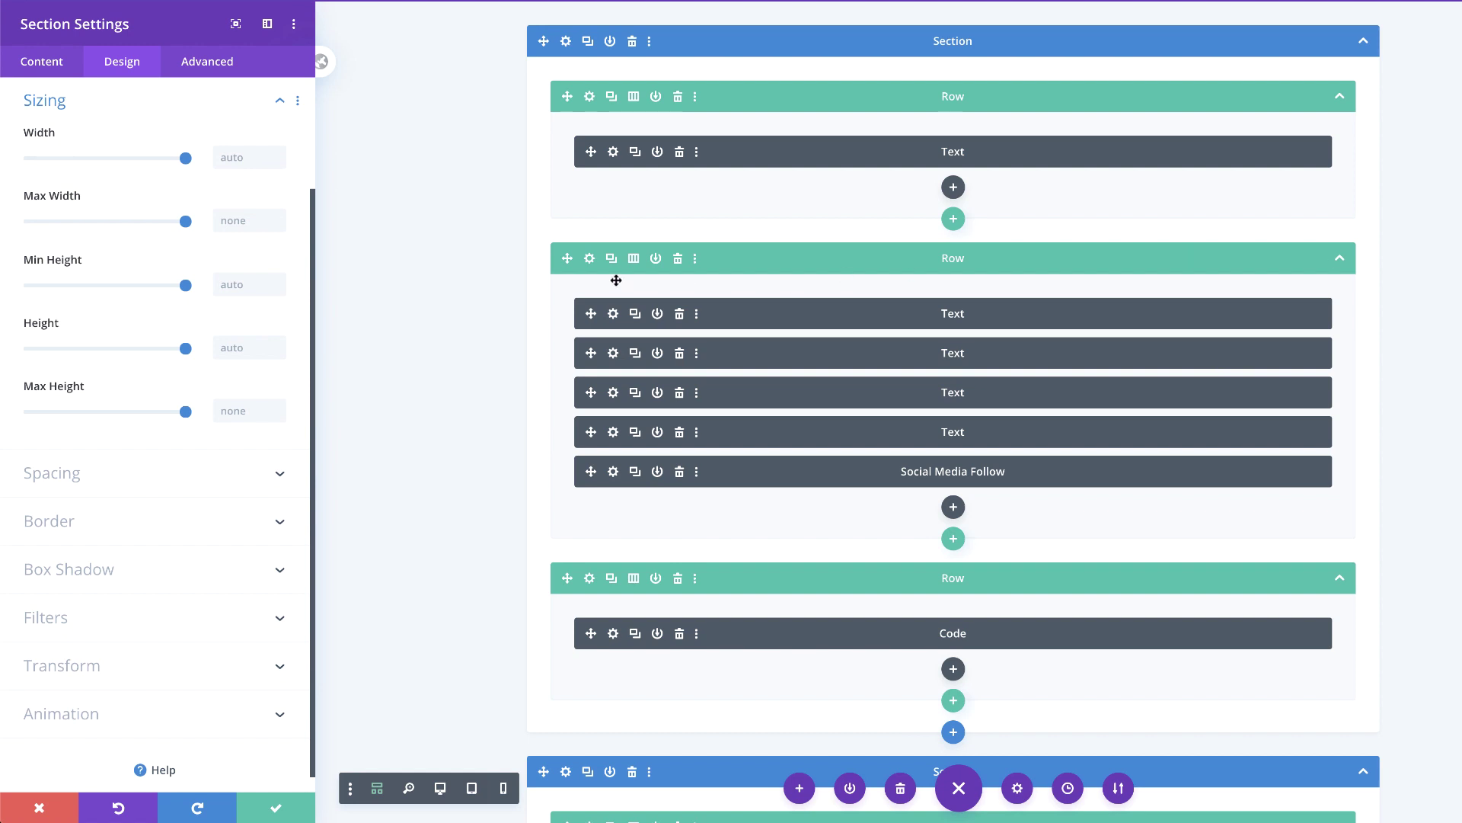
{"action": "left_click", "coordinate": [249, 159]}
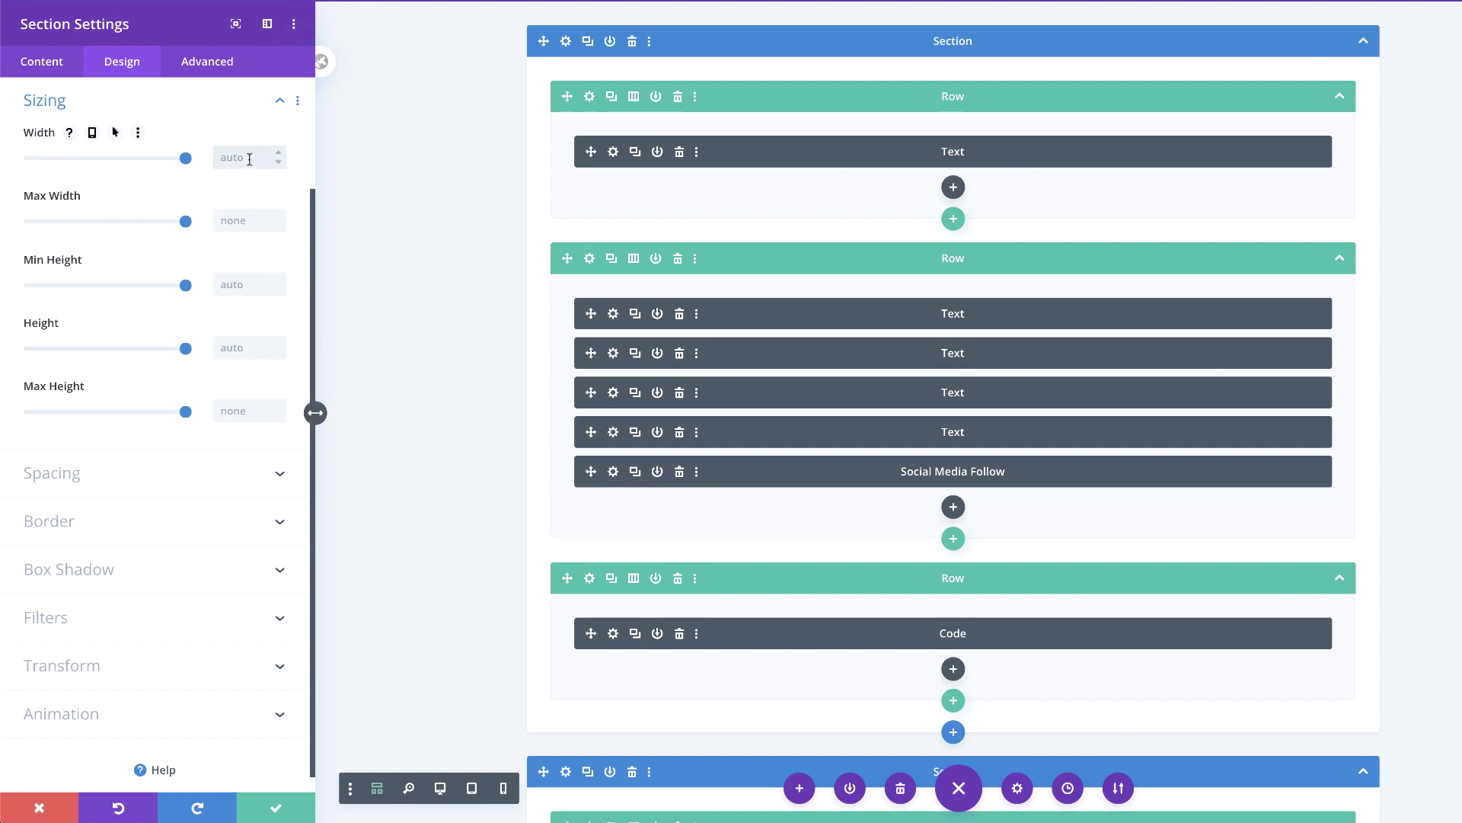
{"action": "type", "text": "8vw"}
{"action": "left_click", "coordinate": [441, 790]}
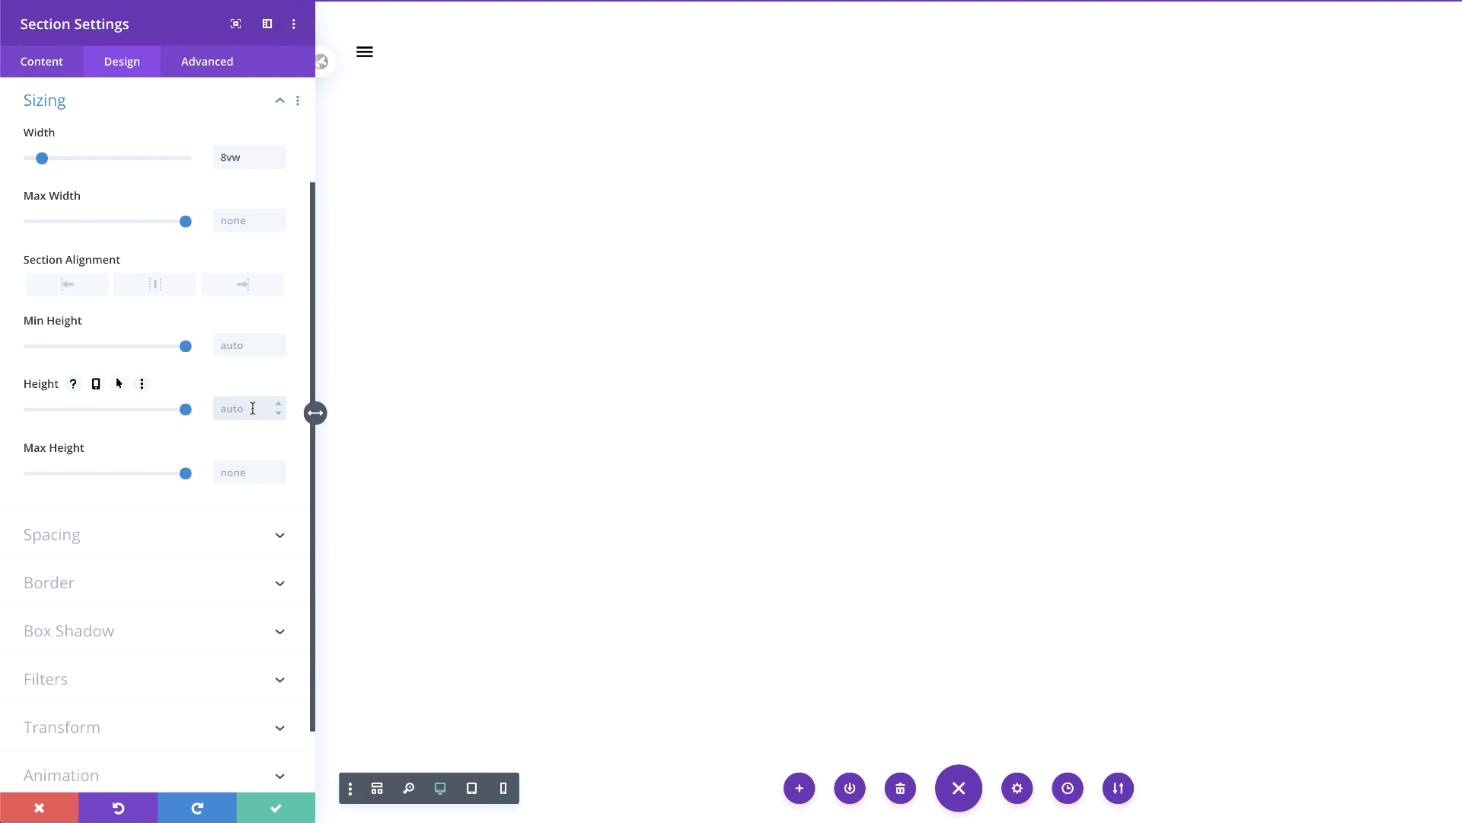
{"action": "type", "text": "7vw"}
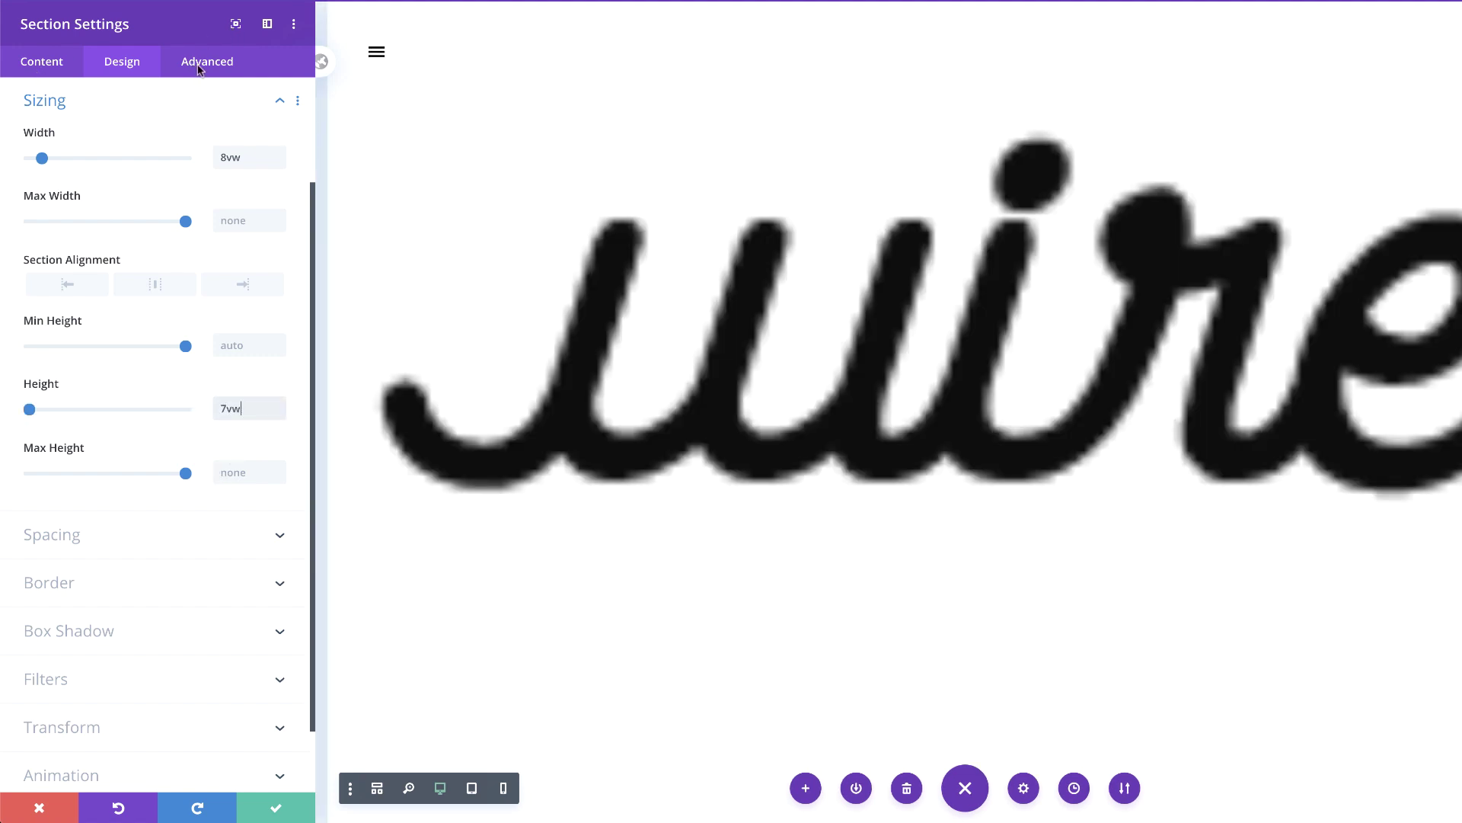
Step: Add "position: fixed; top: 0;" as the menu section's main element CSS, check it for hover, and save the section
{"action": "left_click", "coordinate": [220, 61]}
{"action": "left_click", "coordinate": [78, 189]}
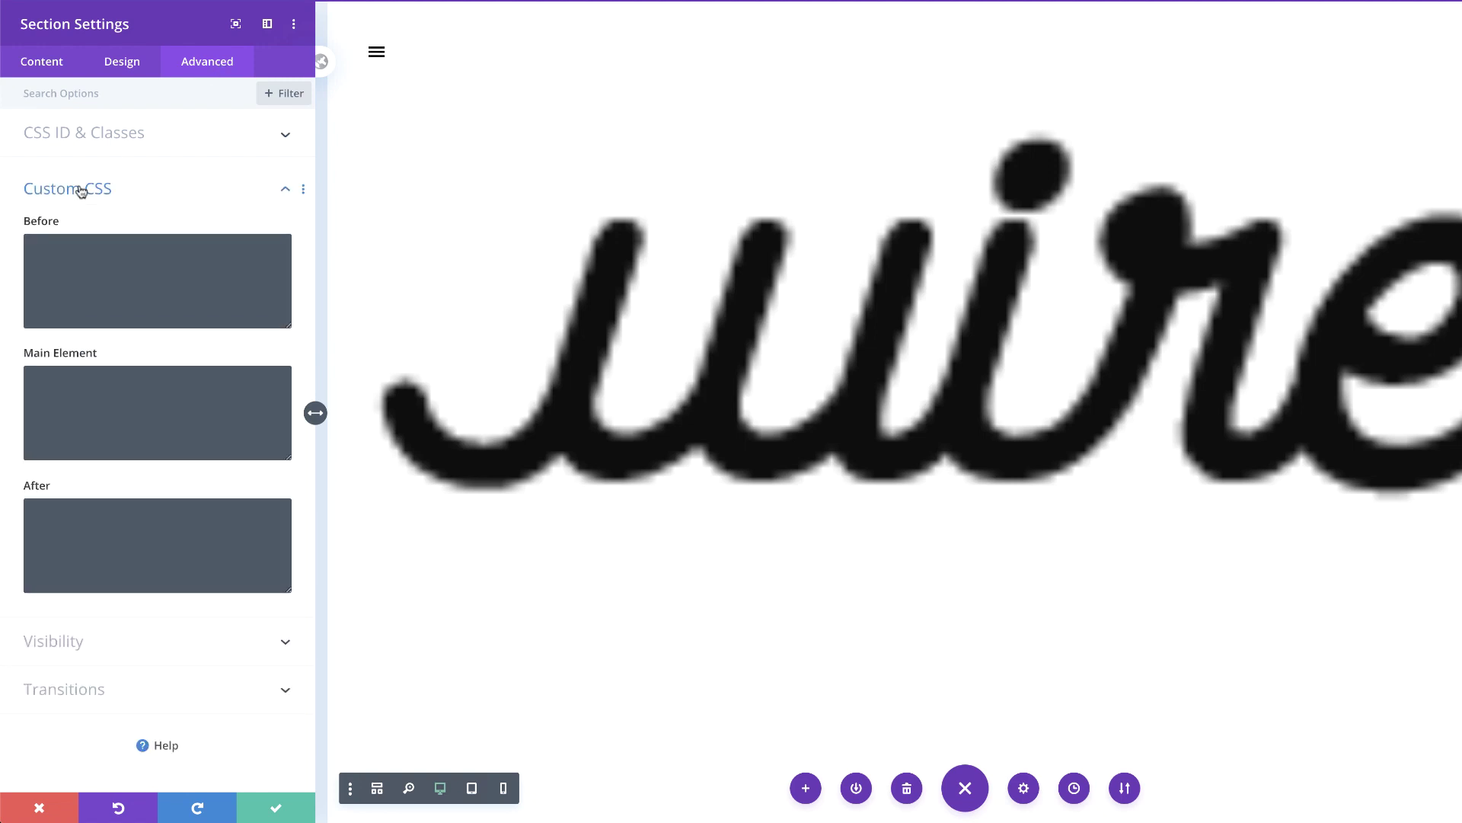
{"action": "left_click", "coordinate": [101, 378]}
{"action": "type", "text": "position: fixed; top: 0;"}
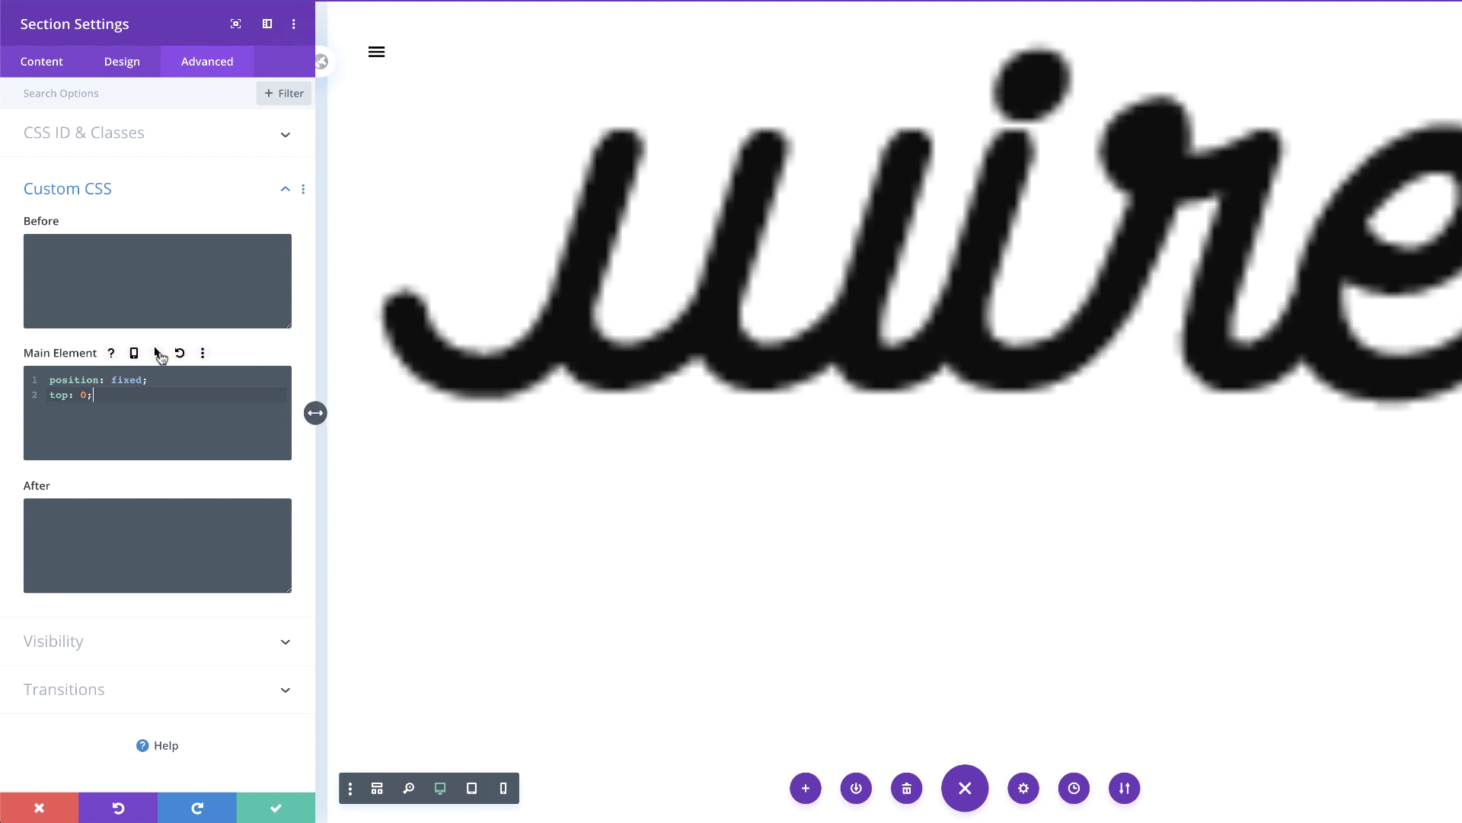
{"action": "left_click", "coordinate": [159, 354]}
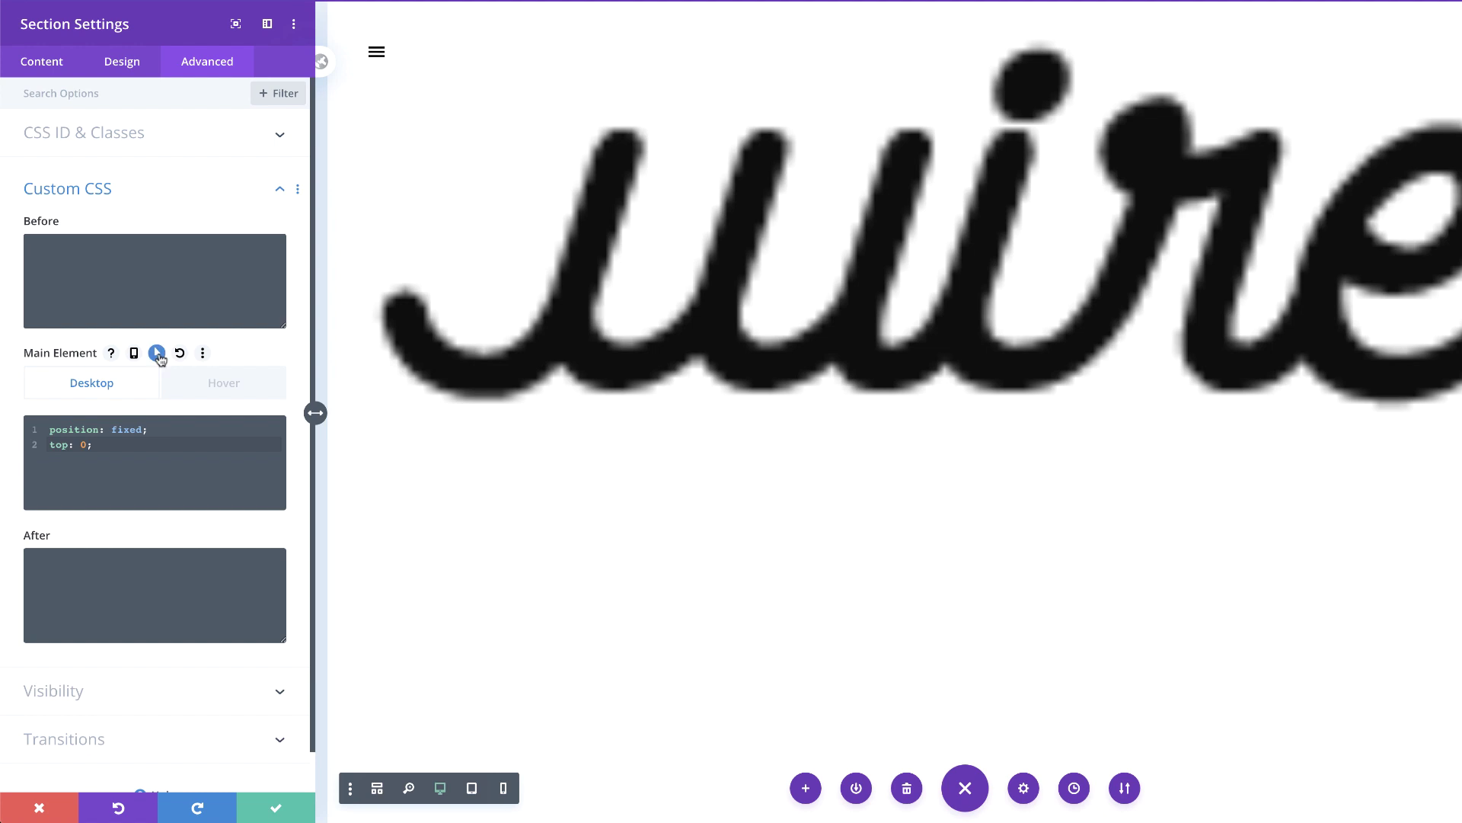
{"action": "left_click", "coordinate": [228, 390]}
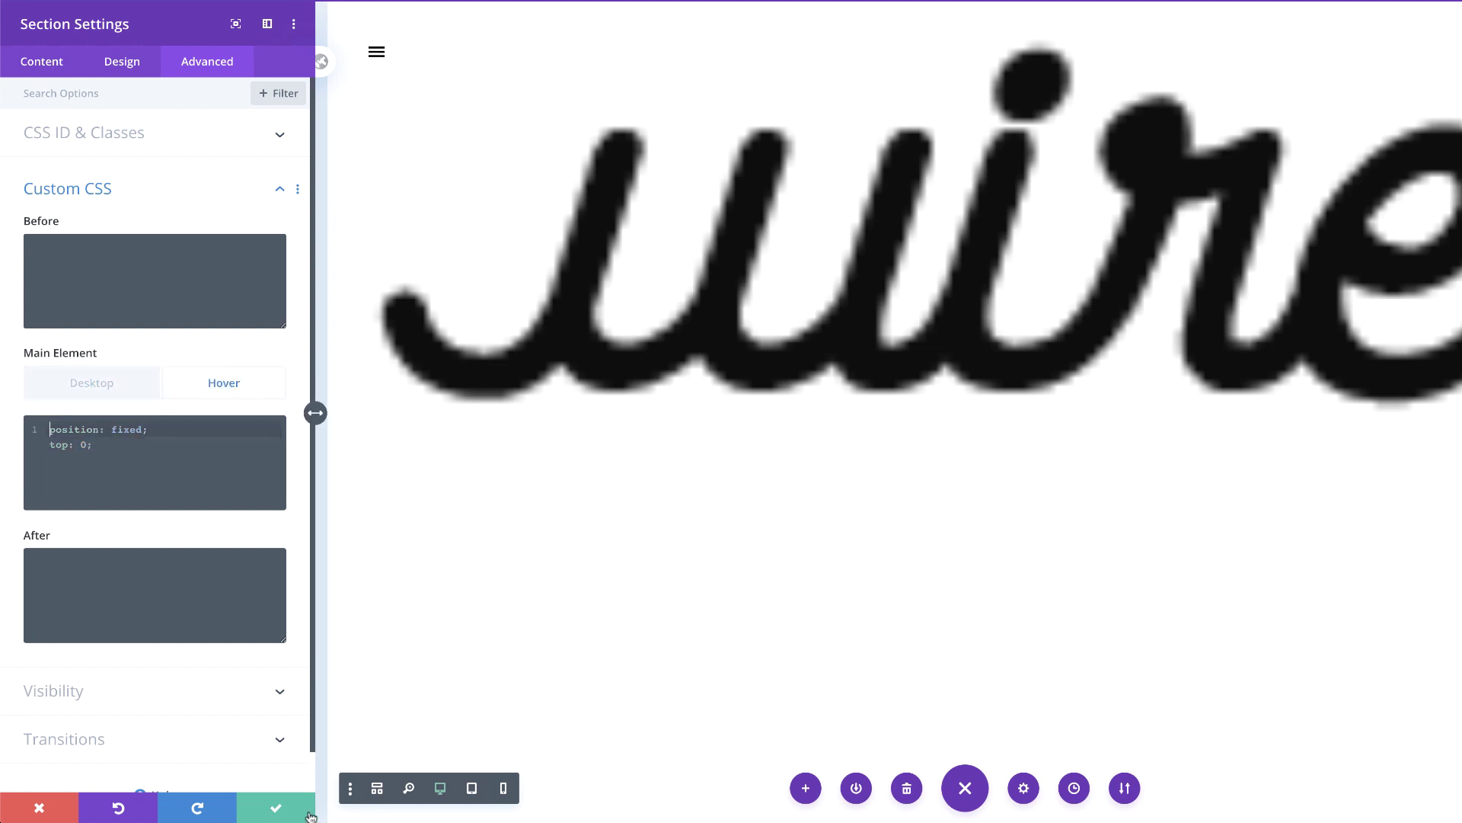
{"action": "left_click", "coordinate": [277, 808]}
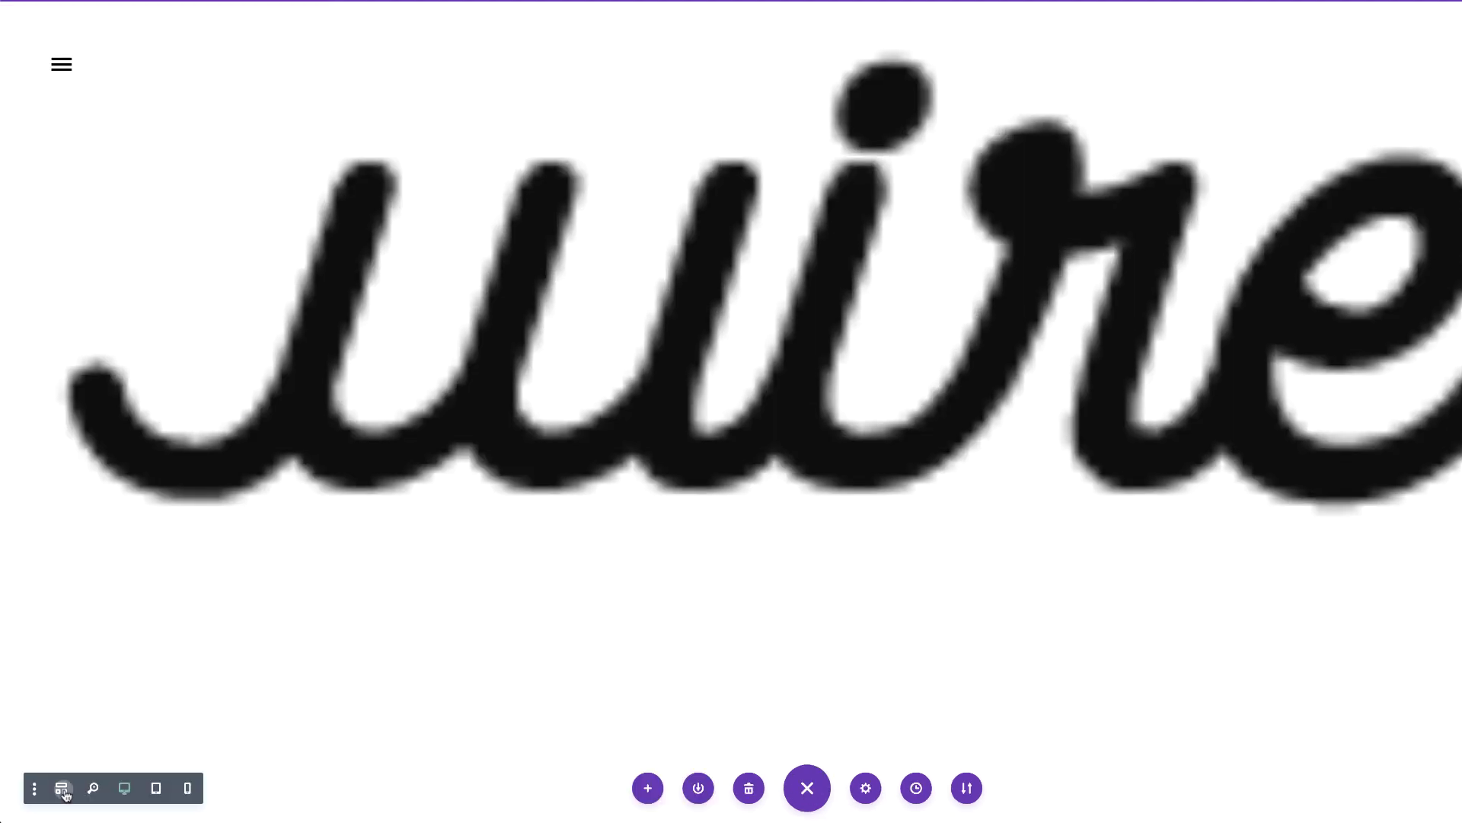
Step: Find the logo image's section in wireframe view and set its width to 13vw, returning to desktop view
{"action": "left_click", "coordinate": [61, 789]}
{"action": "scroll", "coordinate": [849, 449], "scroll_direction": "down", "scroll_amount": 2}
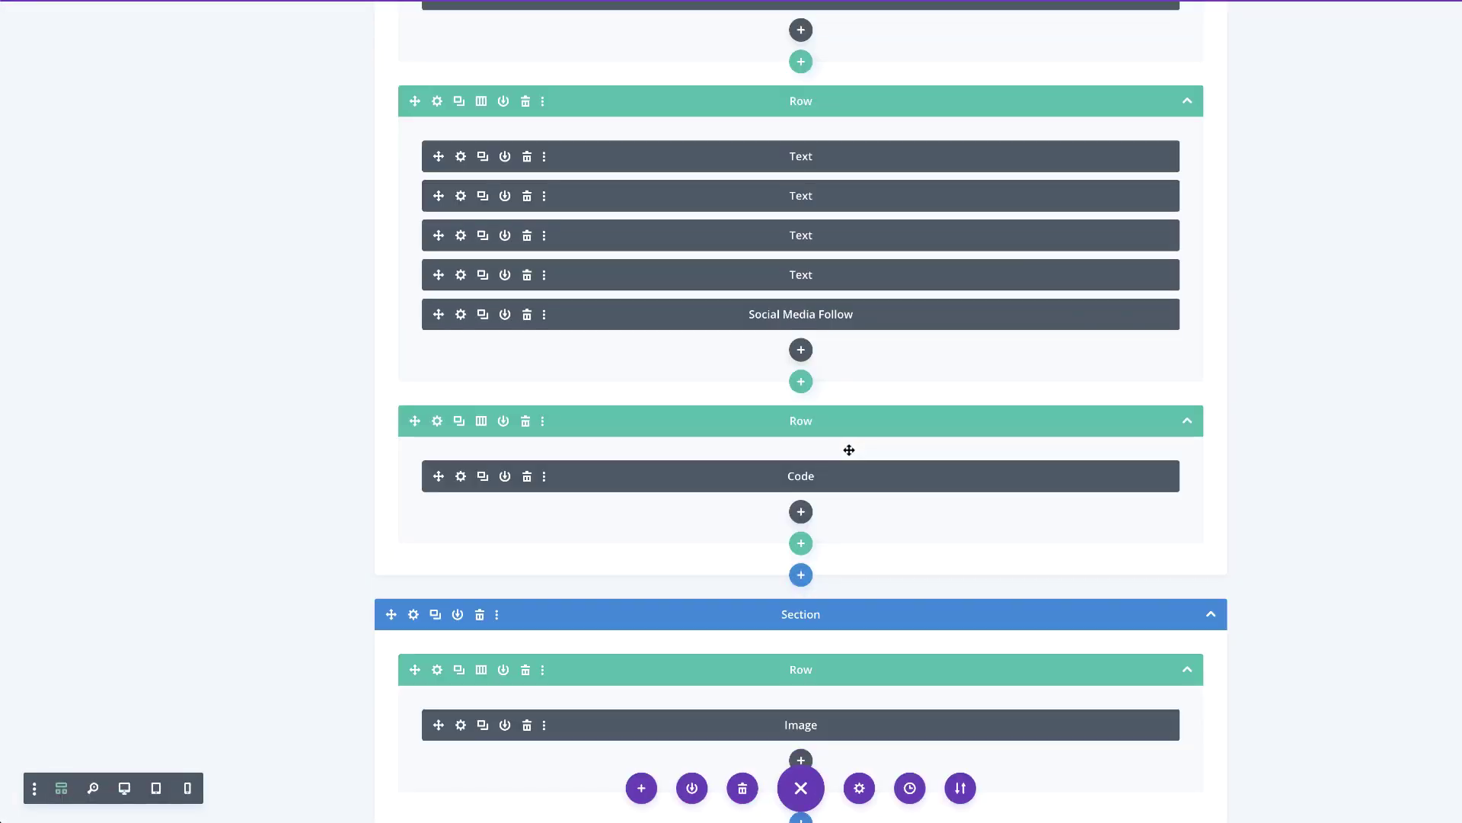
{"action": "scroll", "coordinate": [726, 529], "scroll_direction": "up", "scroll_amount": 2}
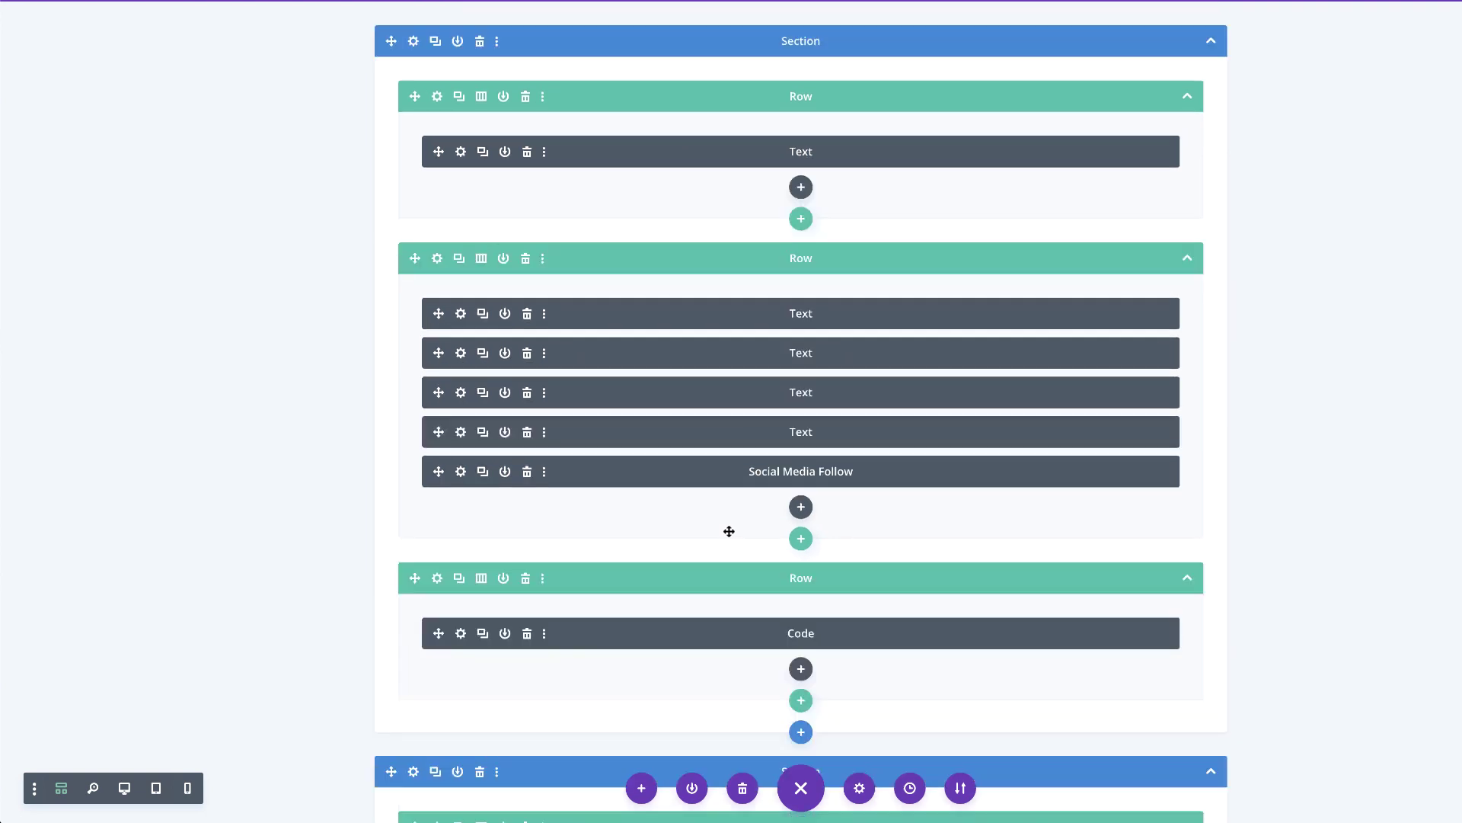
{"action": "scroll", "coordinate": [729, 530], "scroll_direction": "down", "scroll_amount": 2}
{"action": "left_click", "coordinate": [413, 614]}
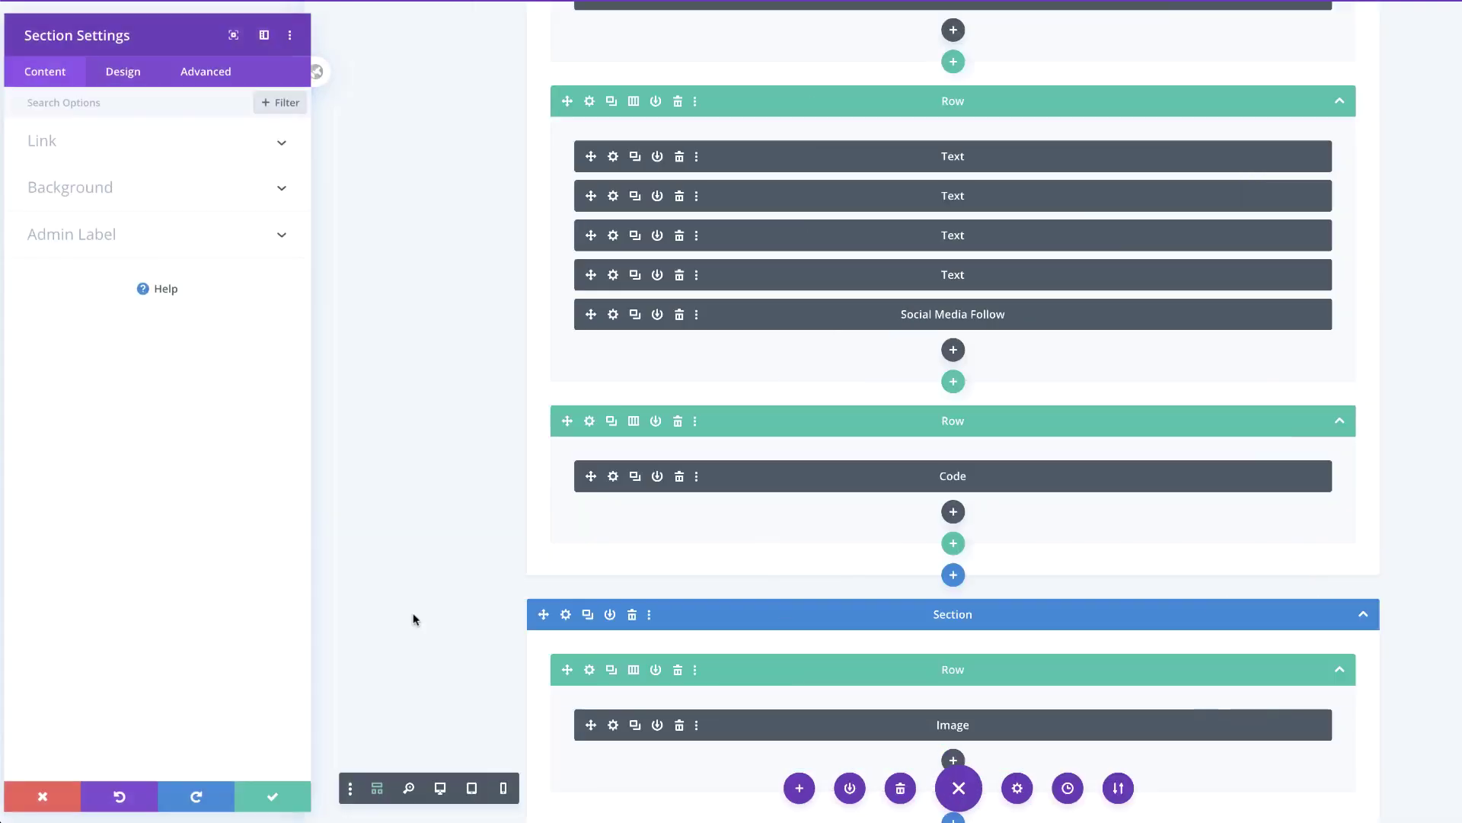
{"action": "left_click", "coordinate": [122, 67]}
{"action": "left_click", "coordinate": [74, 240]}
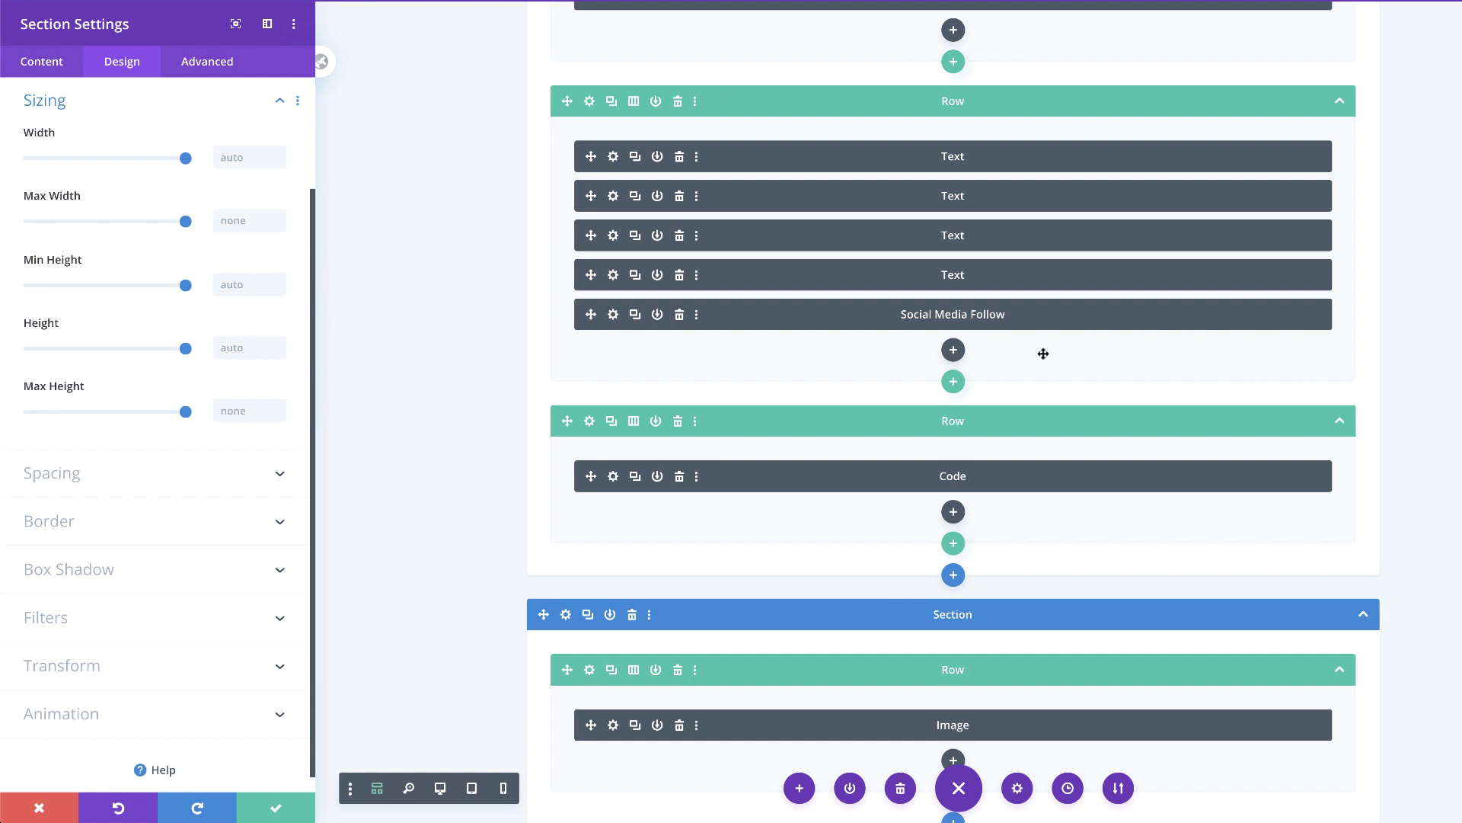
{"action": "left_click", "coordinate": [229, 163]}
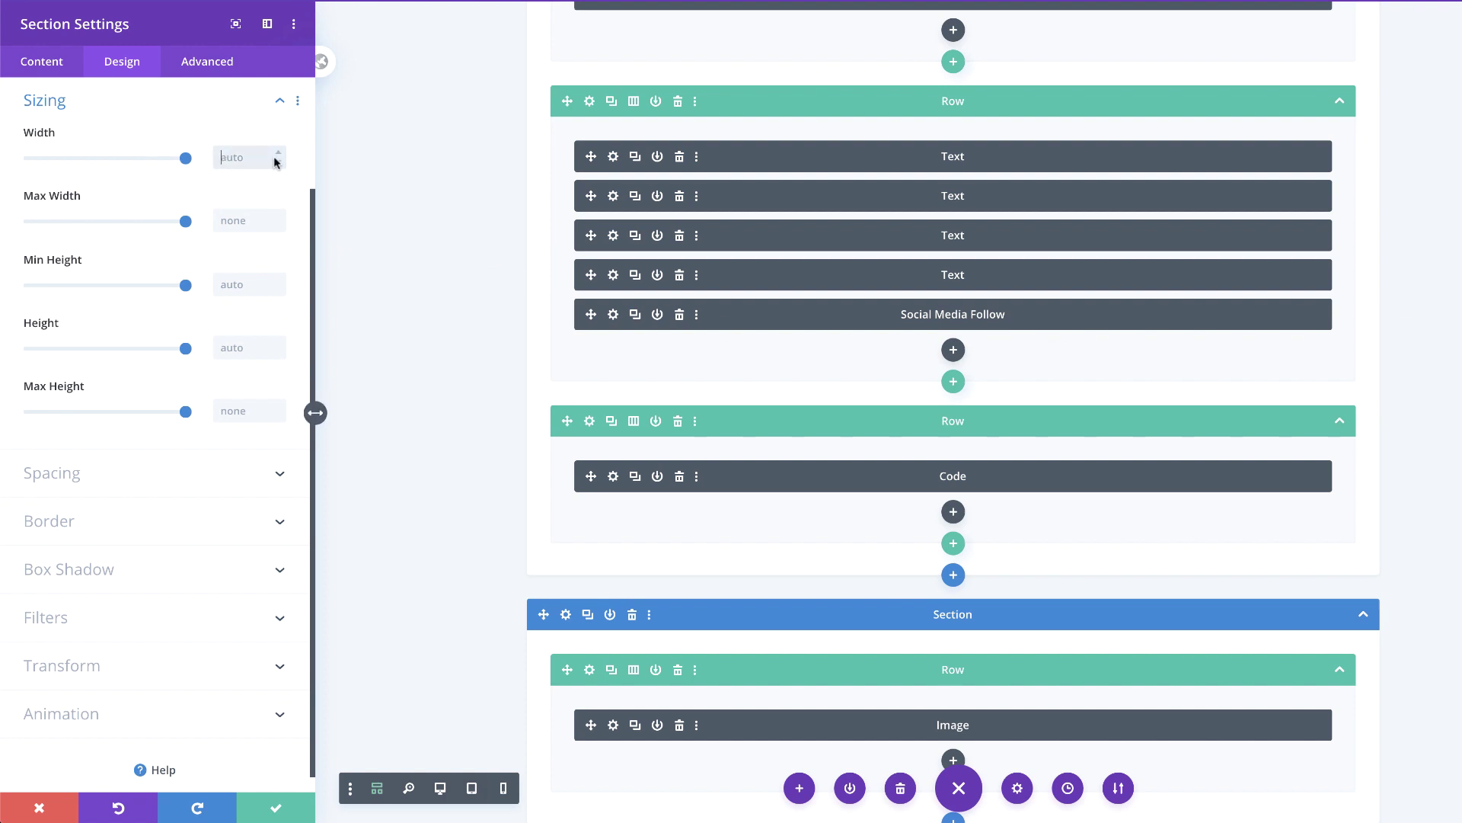
{"action": "type", "text": "13vw"}
{"action": "left_click", "coordinate": [440, 787]}
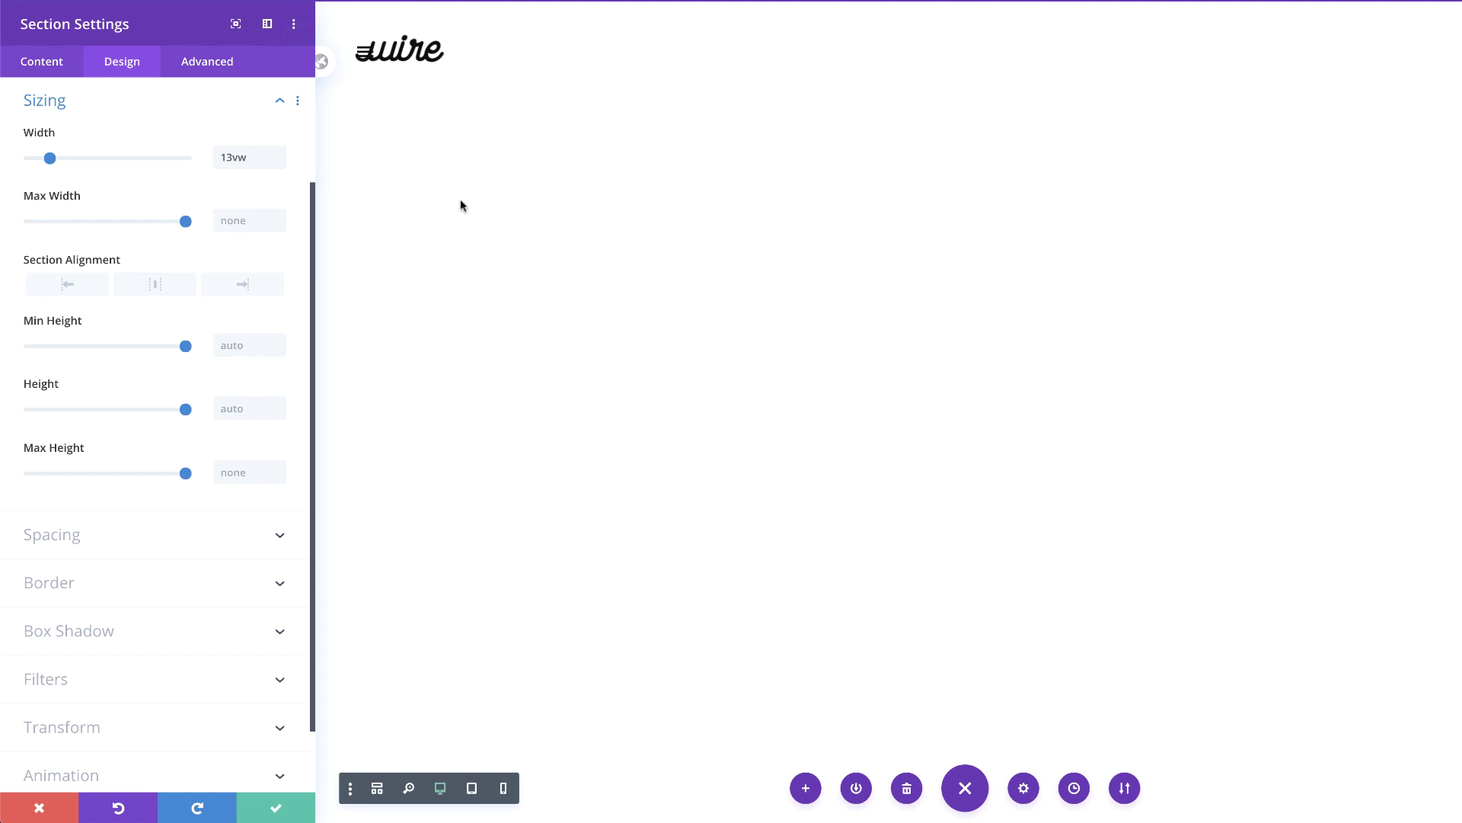
Step: Add "position: fixed; right: 0; top: 0;" as the logo section's main element CSS, check it for hover, and save the section
{"action": "left_click", "coordinate": [200, 66]}
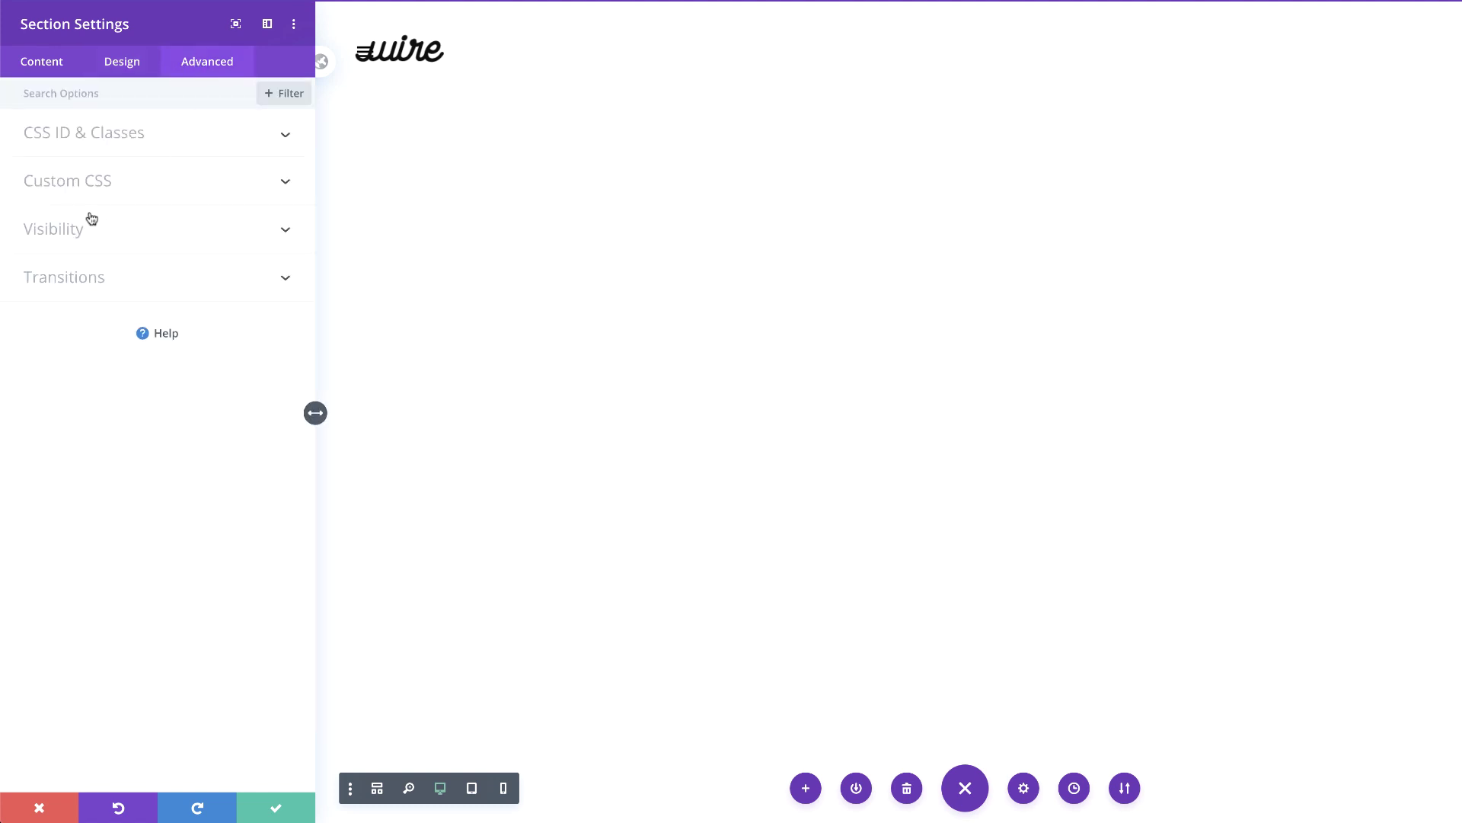
{"action": "left_click", "coordinate": [90, 206]}
{"action": "left_click", "coordinate": [110, 378]}
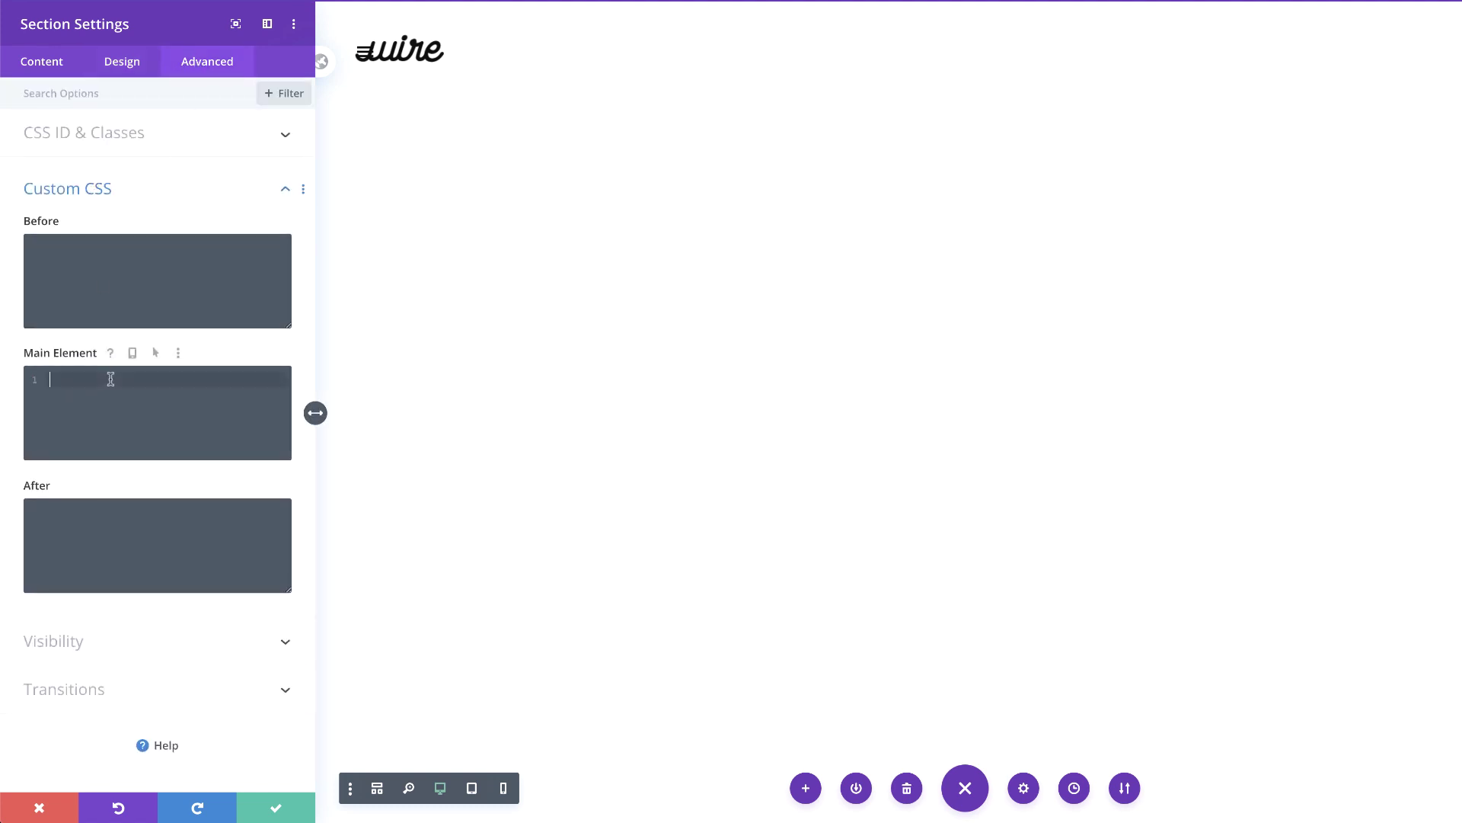
{"action": "type", "text": "position: fixed; right: 0; top: 0;"}
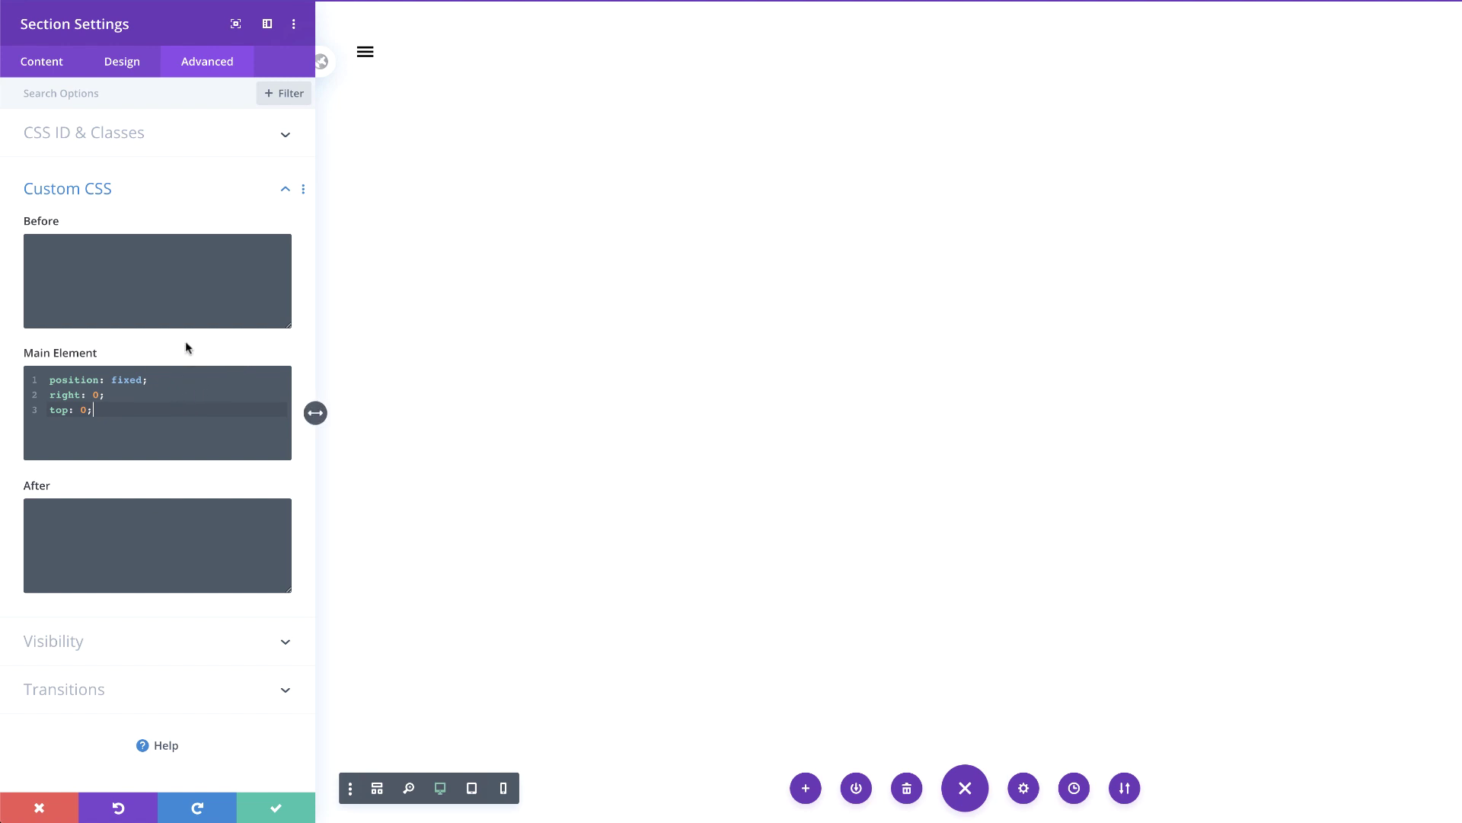
{"action": "left_click", "coordinate": [156, 352]}
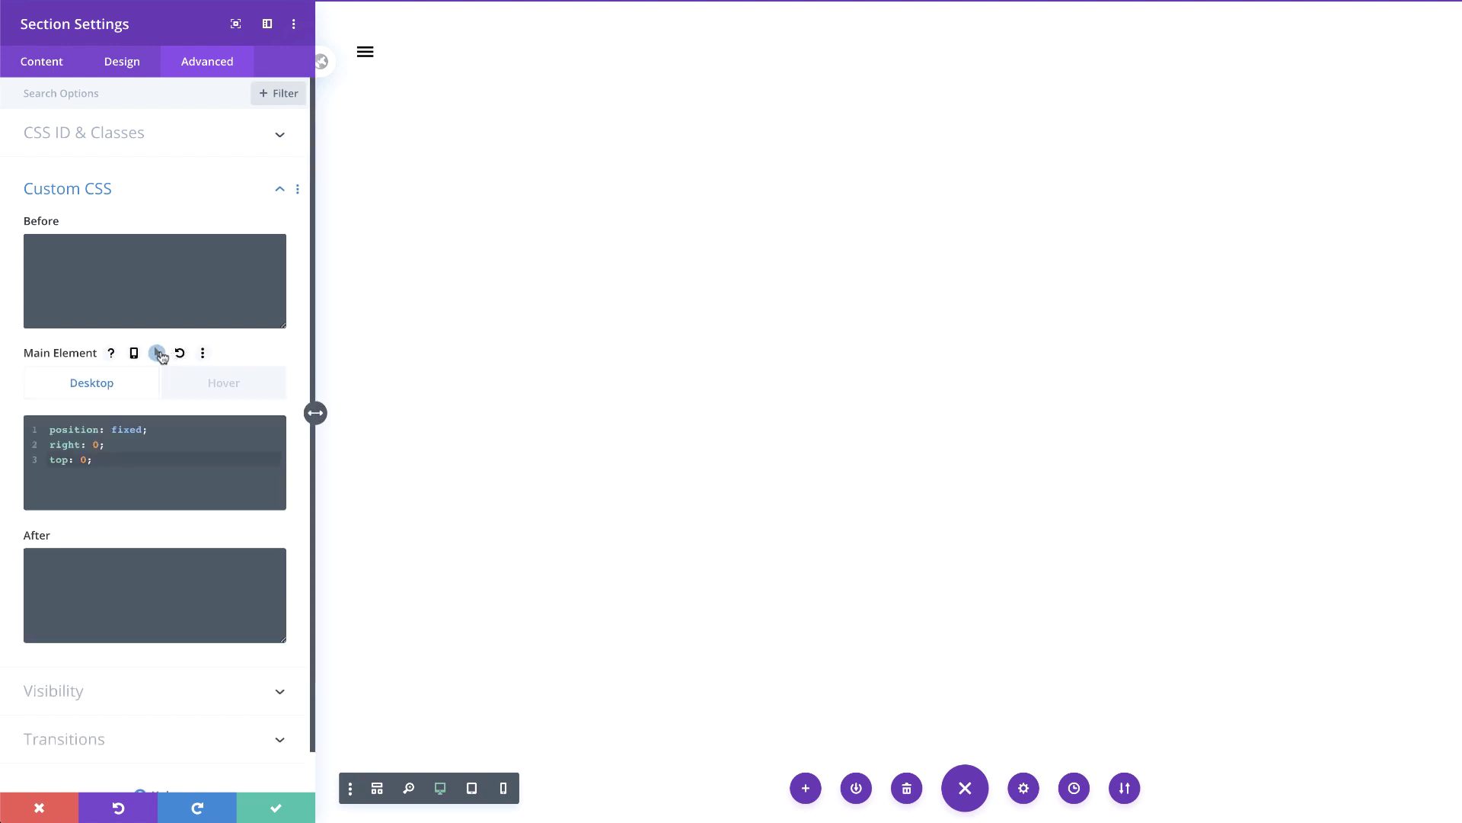
{"action": "left_click", "coordinate": [278, 390]}
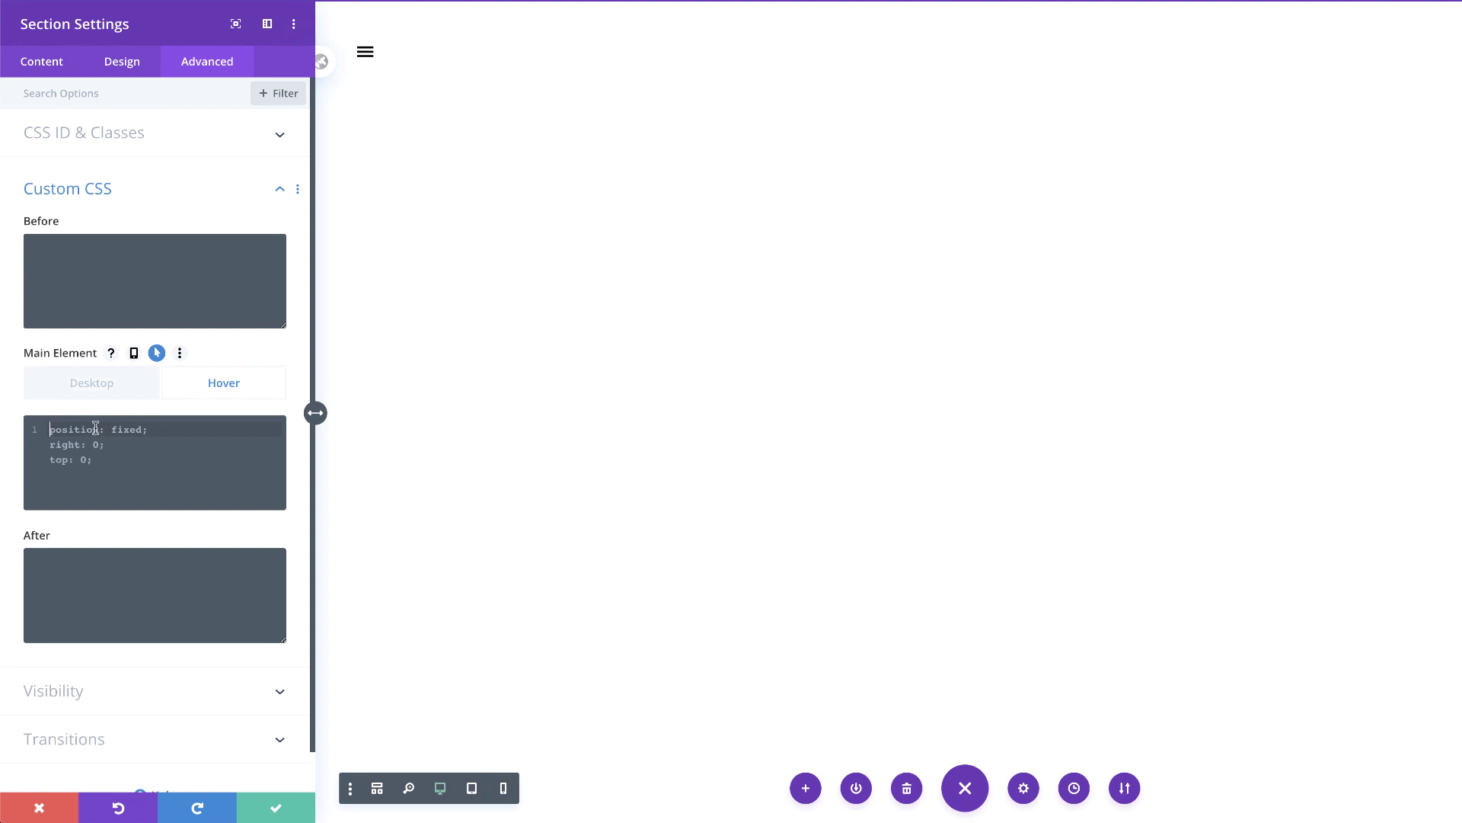
{"action": "left_click", "coordinate": [274, 809]}
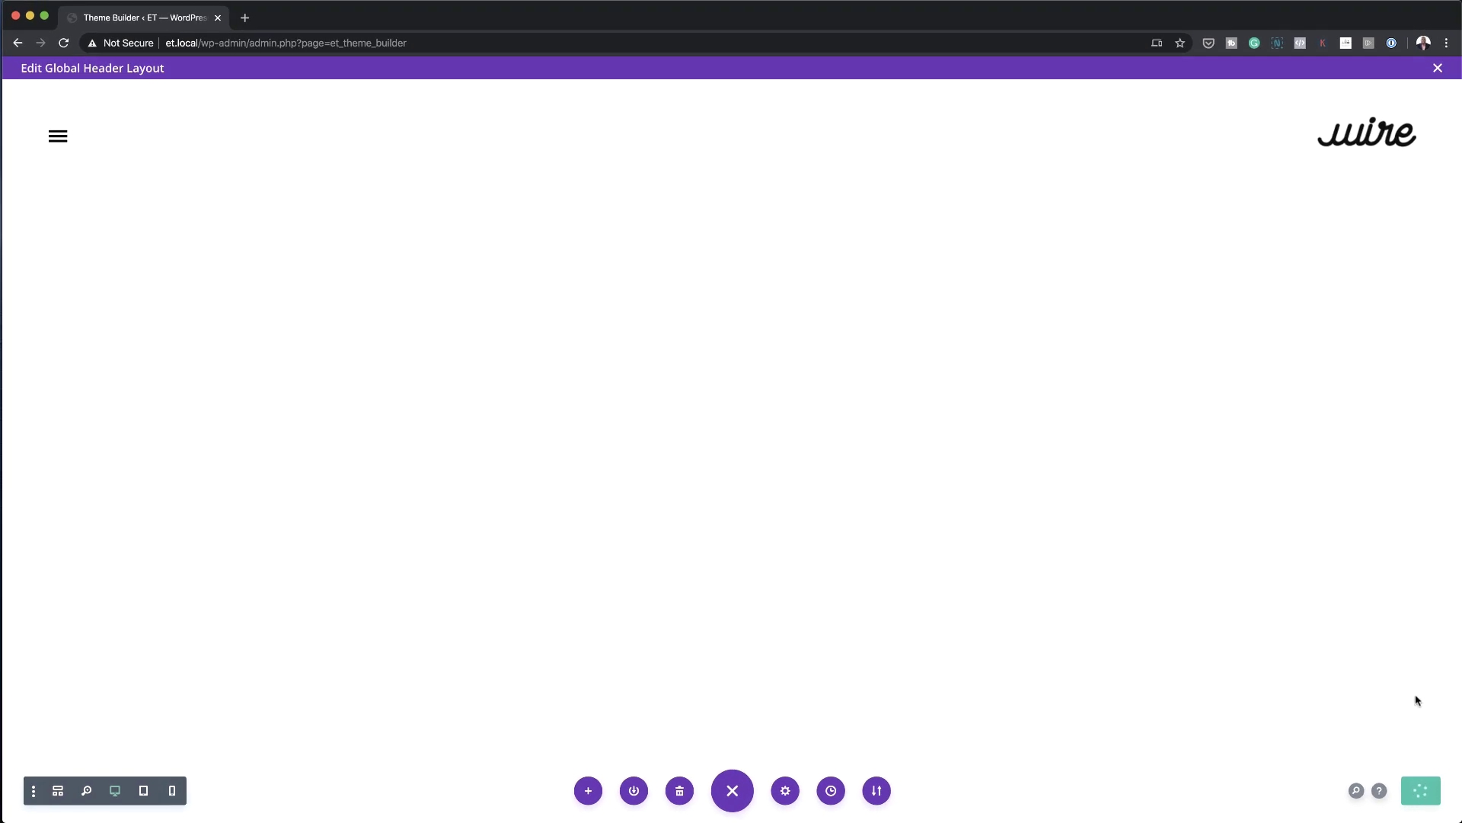
Step: Exit the global header layout editor and save the Theme Builder changes
{"action": "left_click", "coordinate": [1438, 68]}
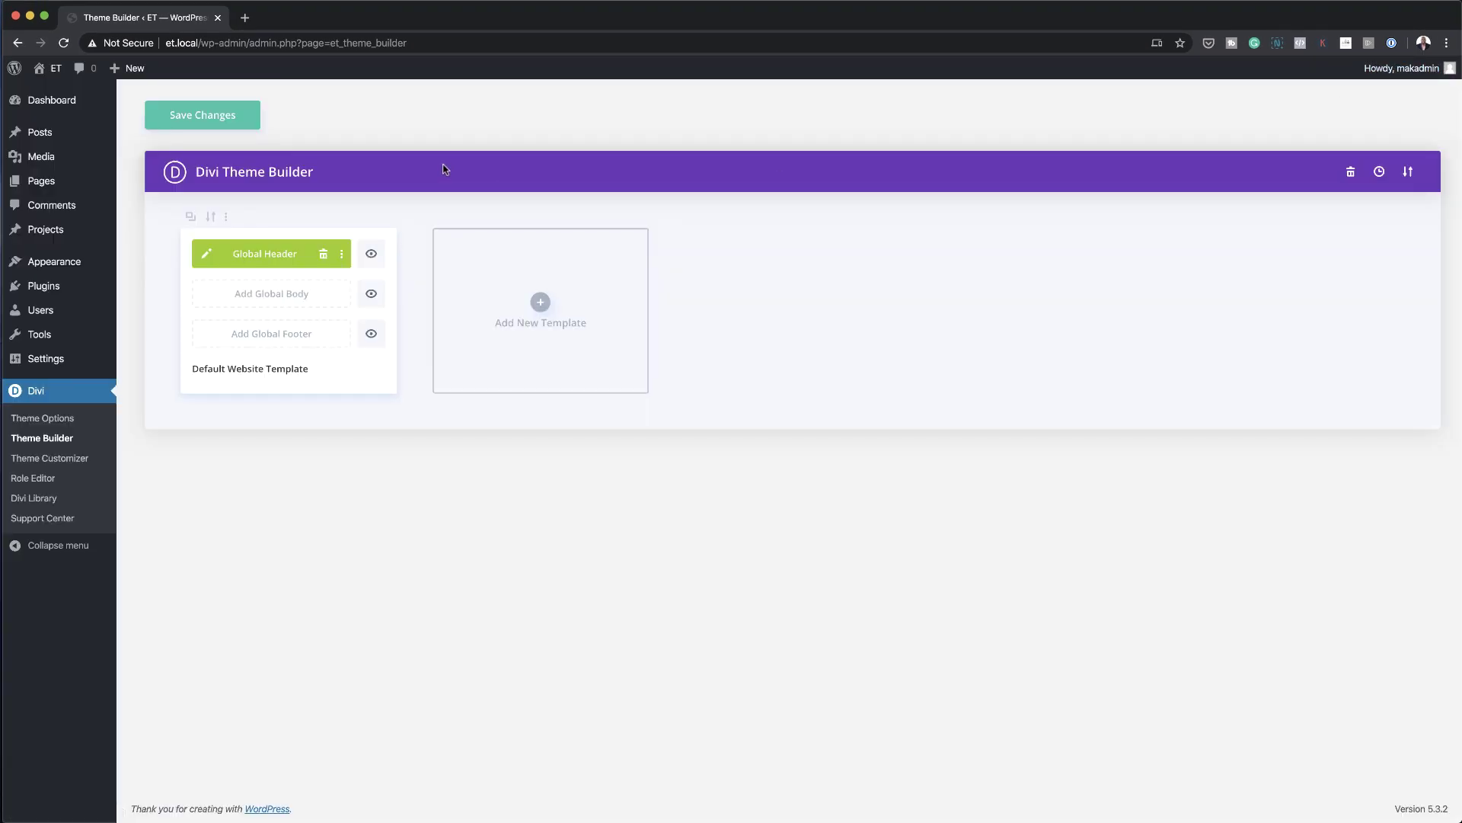
{"action": "left_click", "coordinate": [211, 120]}
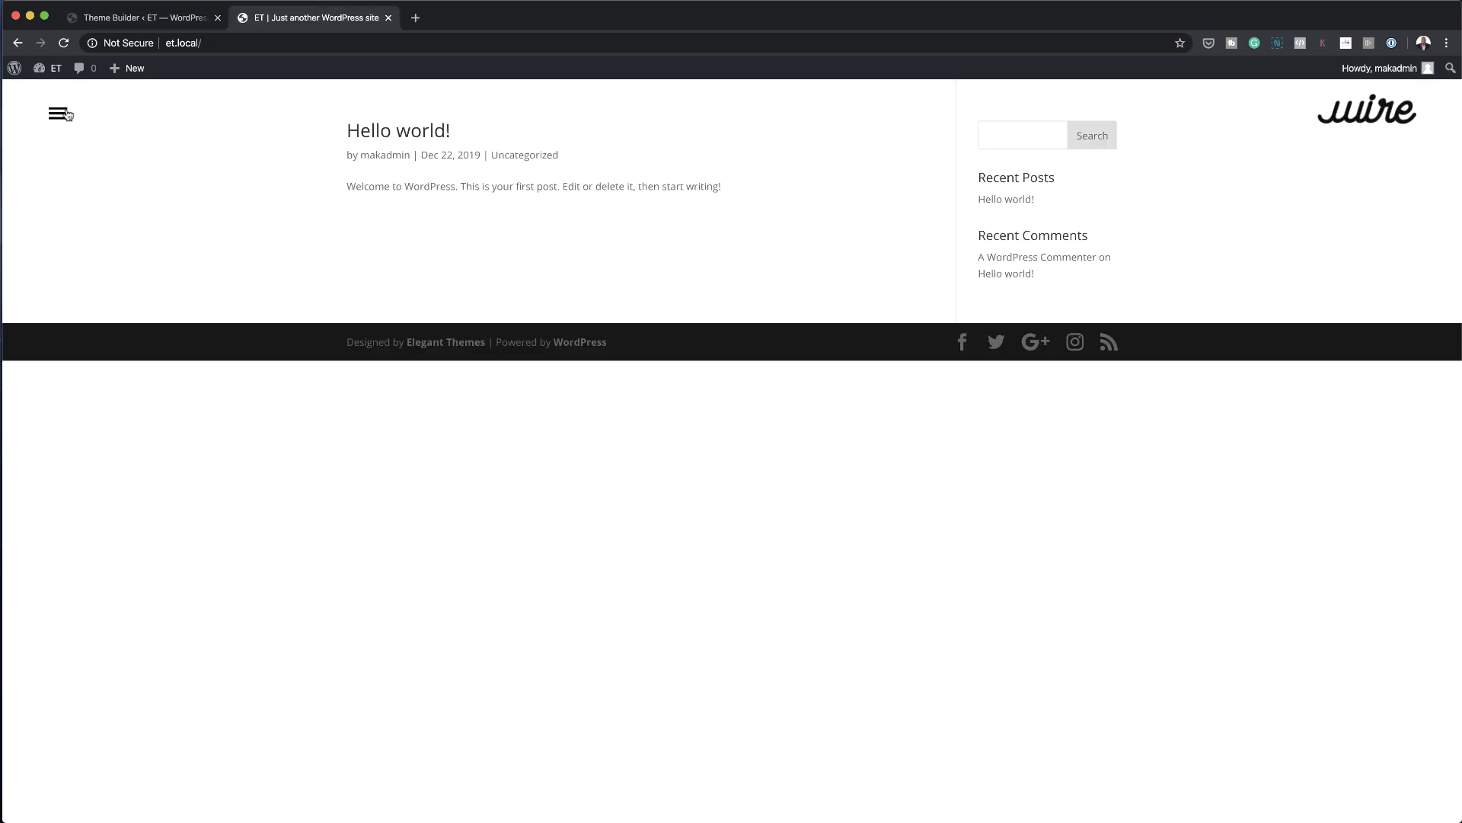
Step: Test the hamburger icon on the live site by toggling the full-screen menu open and closed
{"action": "left_click", "coordinate": [61, 113]}
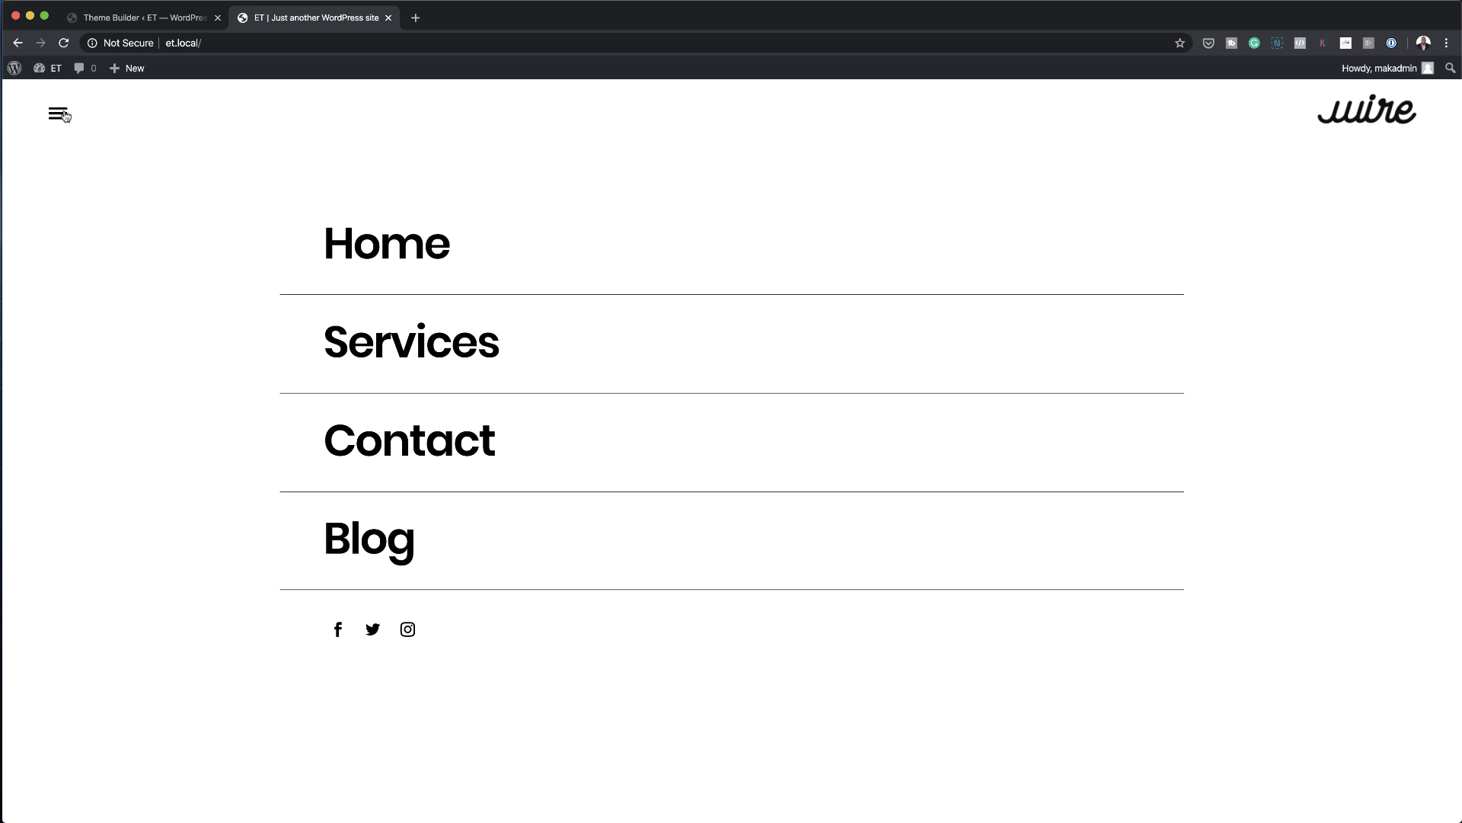
{"action": "left_click", "coordinate": [65, 114]}
{"action": "left_click", "coordinate": [66, 116]}
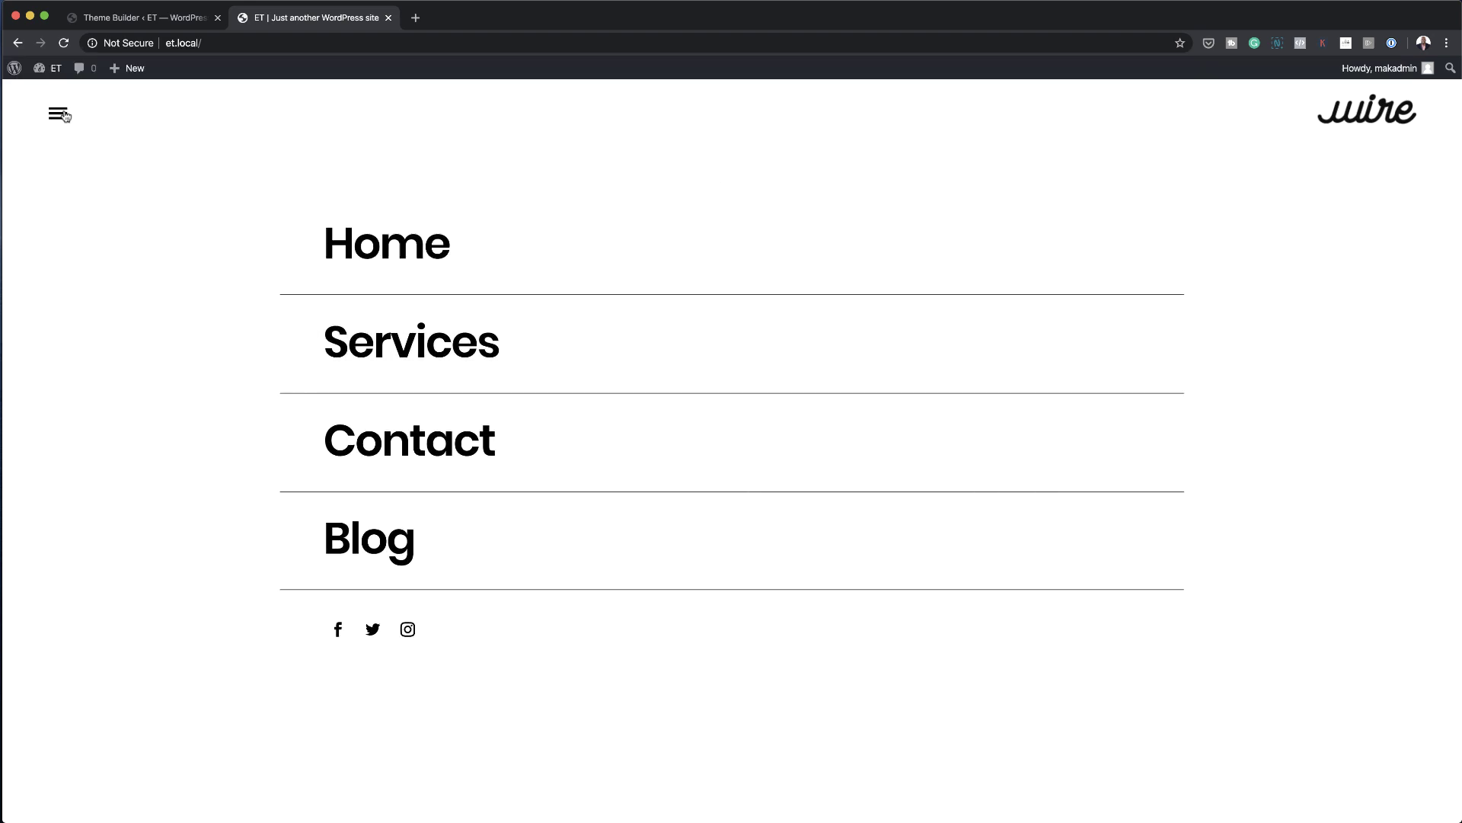